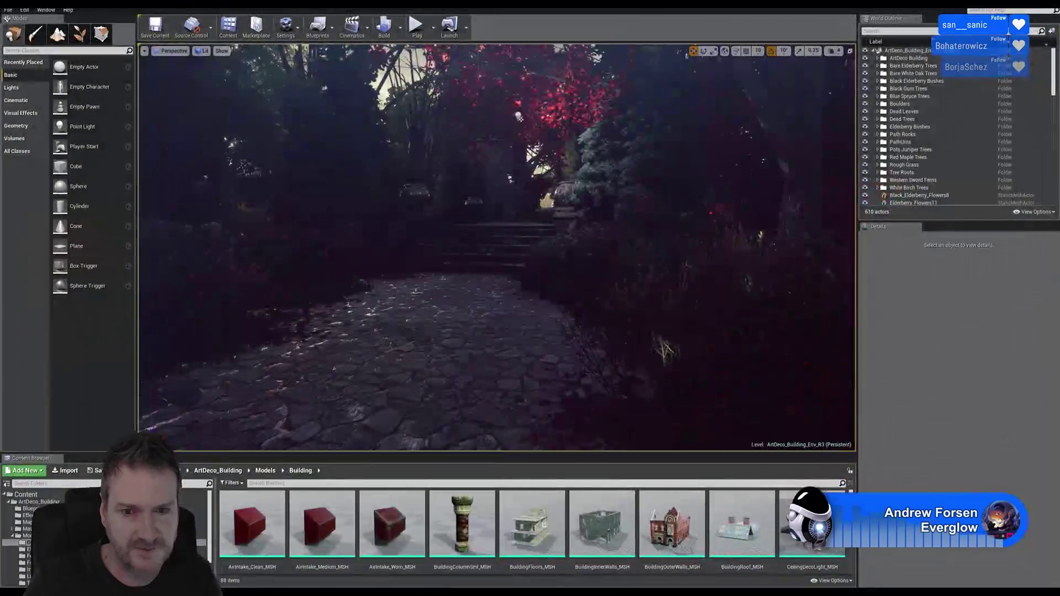
- Examine the environment from the woodland path and river to the building's facade and the empty railed planting bed beside the entrance
right_click_drag(591, 317, 585, 259)
right_click_drag(592, 312, 576, 294)
key("w")
right_click_drag(543, 179, 354, 251)
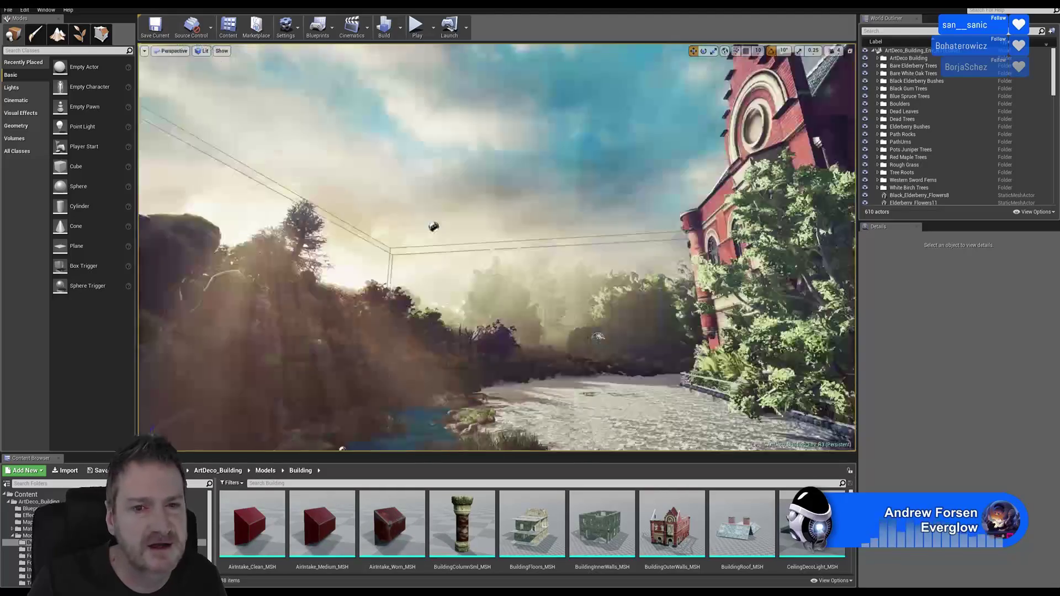
right_click_drag(534, 243, 497, 258)
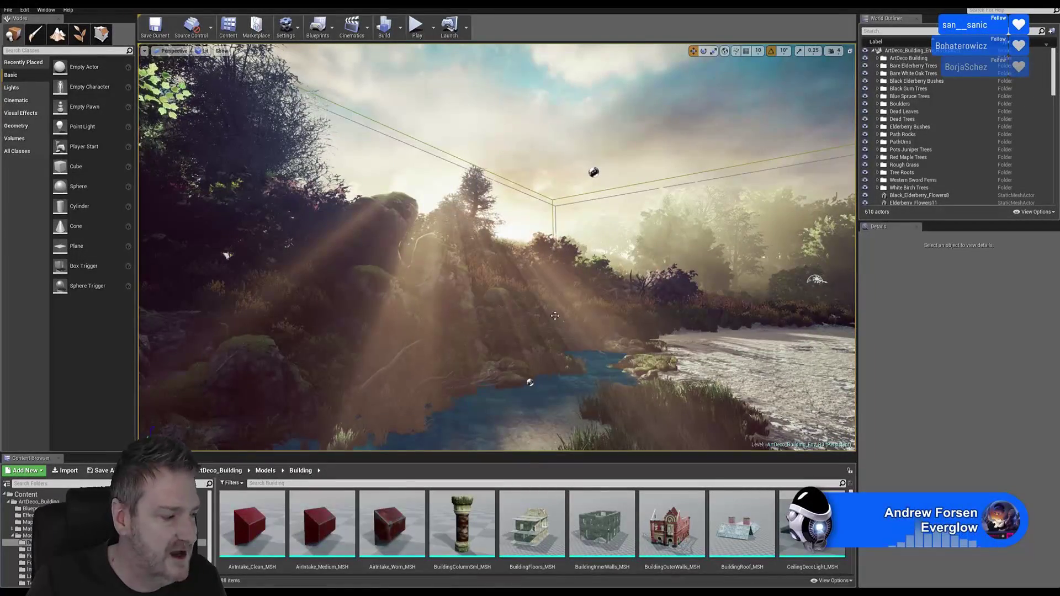
mouse_move(503, 323)
right_mouse_down()
mouse_move(442, 315)
mouse_move(480, 348)
mouse_move(453, 348)
mouse_move(423, 343)
mouse_move(397, 312)
mouse_move(503, 310)
right_mouse_up()
right_click_drag(349, 261, 389, 262)
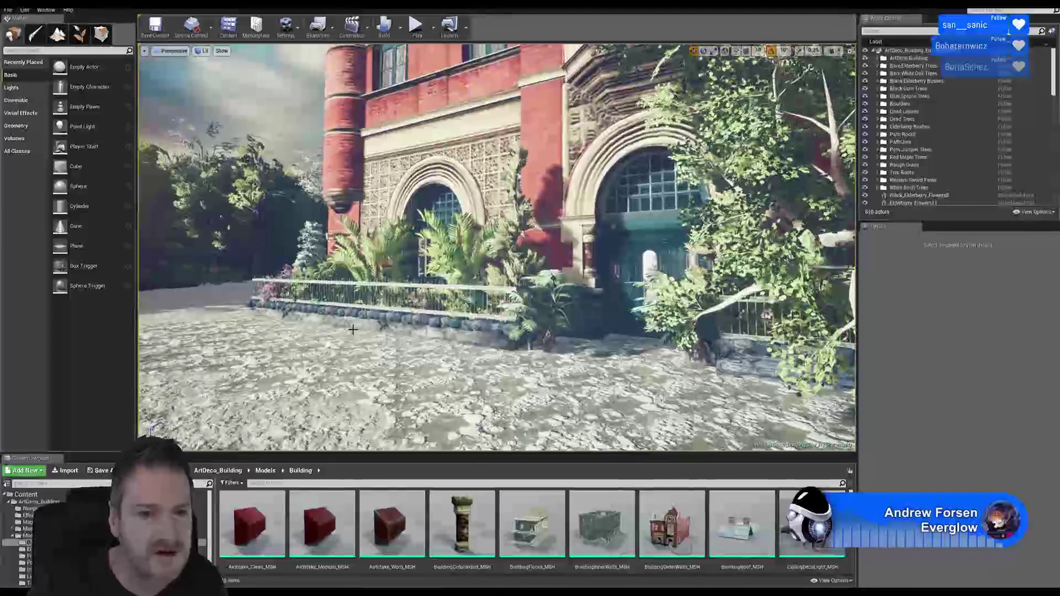
right_click_drag(417, 308, 496, 314)
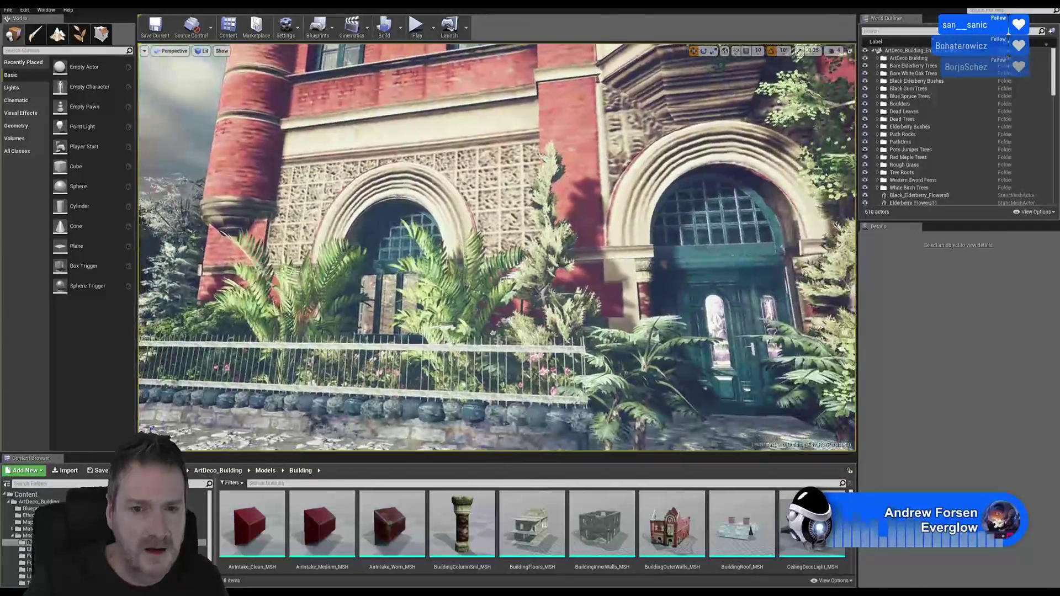
right_click_drag(496, 315, 492, 314)
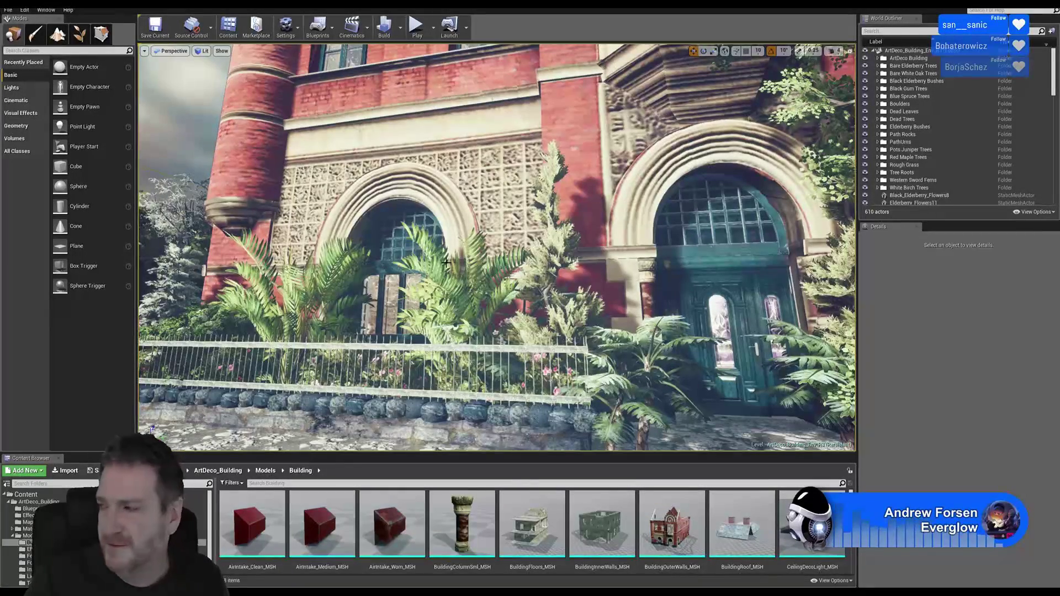
right_click_drag(474, 298, 562, 375)
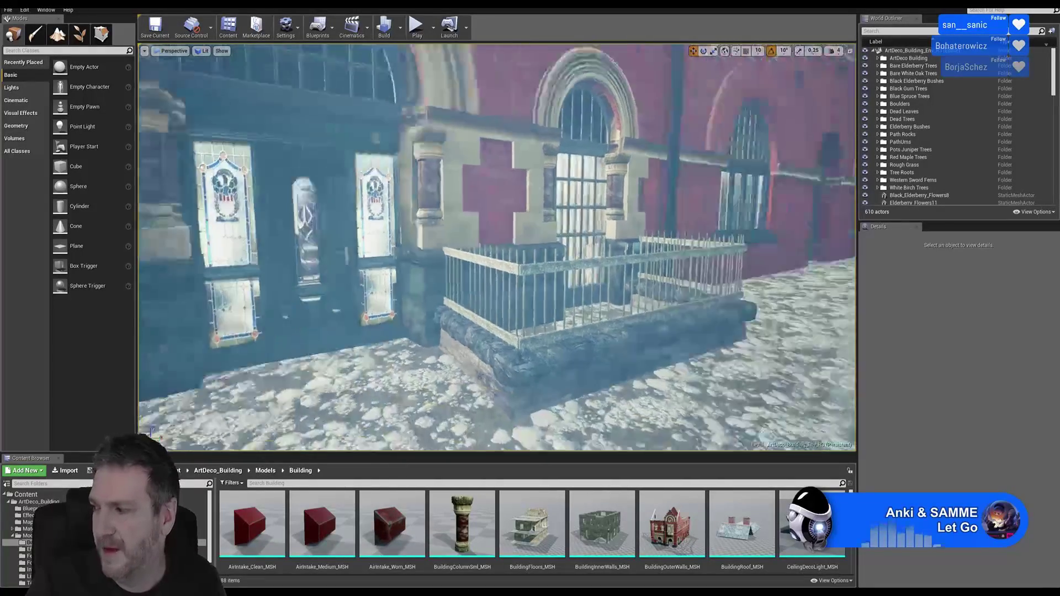
right_click_drag(561, 374, 602, 312)
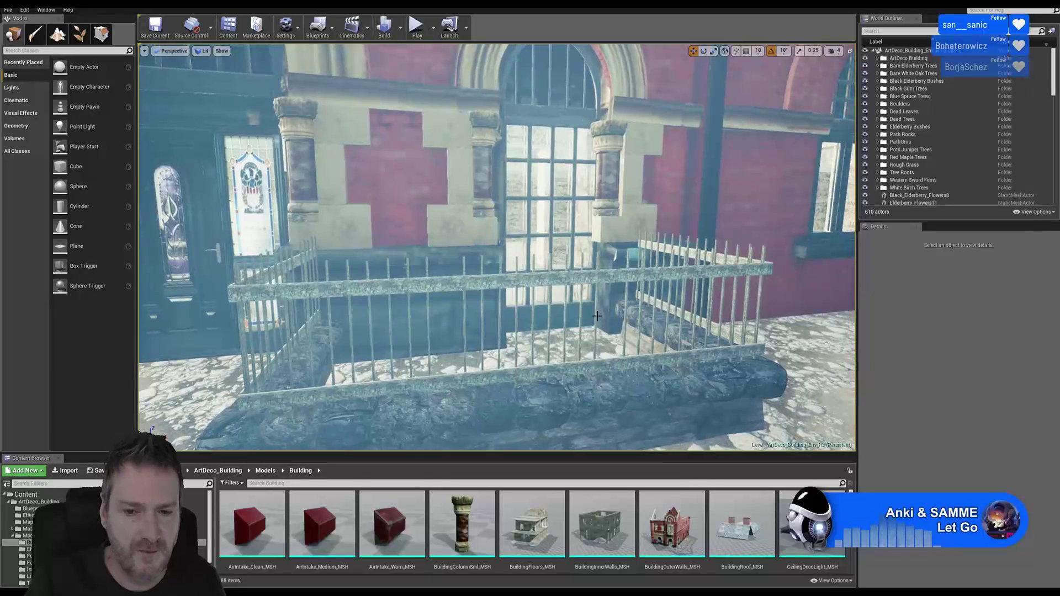
- Place a MY_Dog_Rose_Bunch_White mesh from the Foliage models folder at the front of the railed bed beside the entrance
left_click(29, 563)
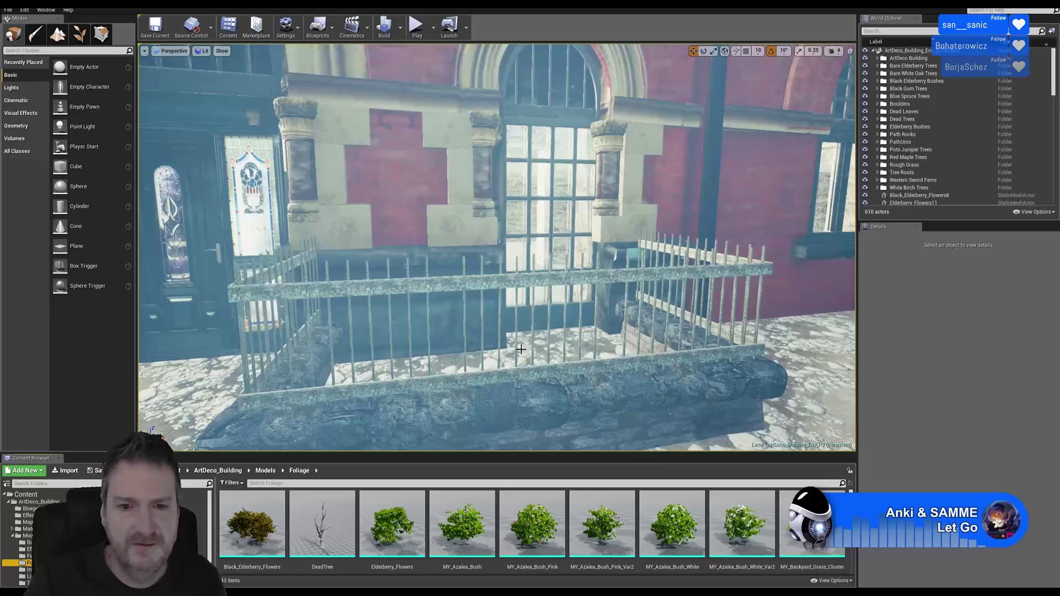
right_click_drag(418, 376, 386, 375)
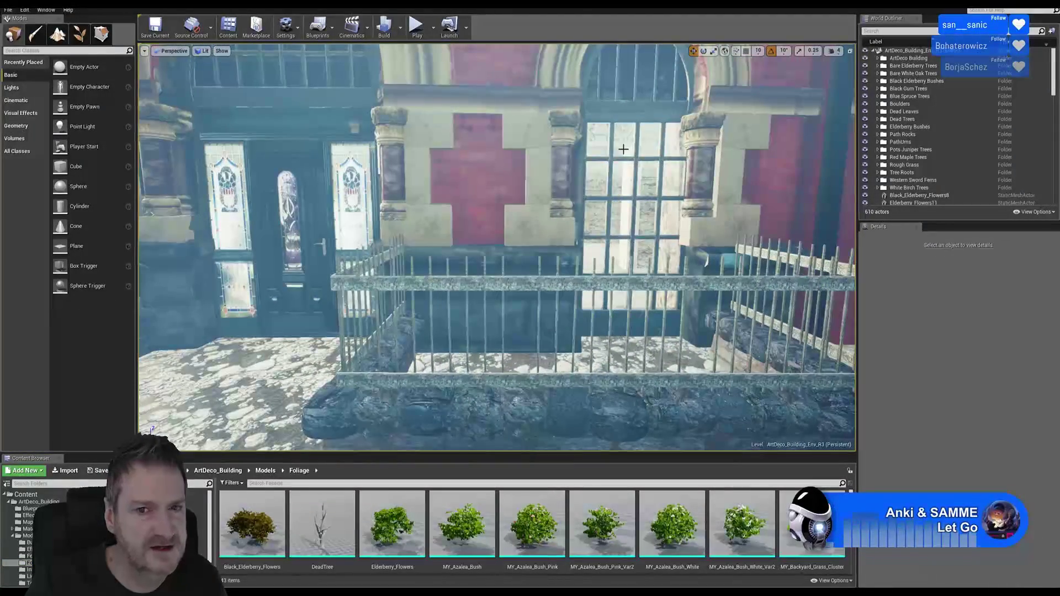
mouse_move(562, 366)
right_mouse_down()
mouse_move(552, 365)
mouse_move(563, 366)
right_mouse_up()
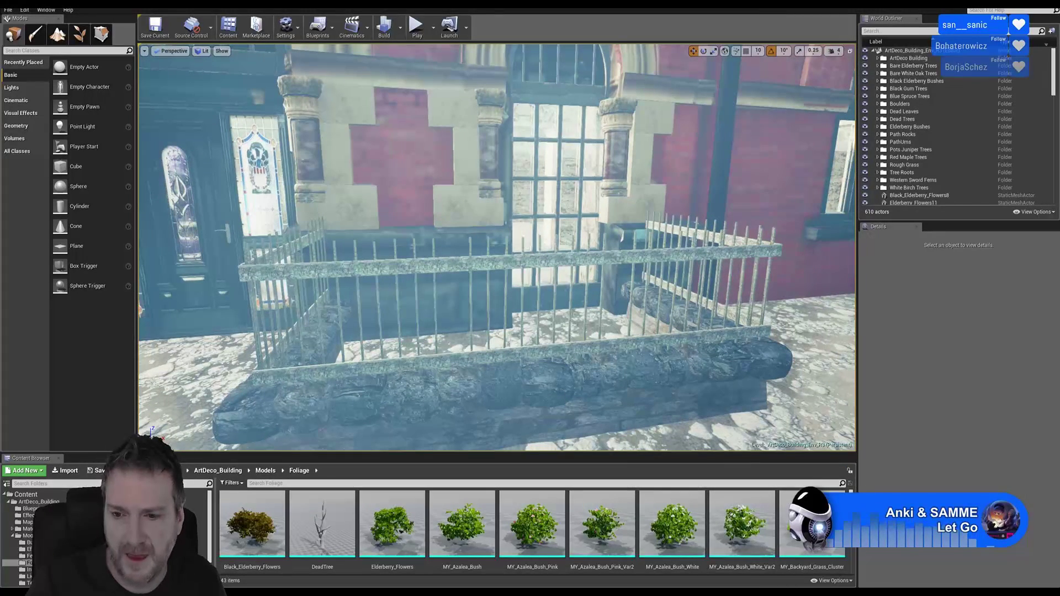
scroll(535, 530, "down", 3)
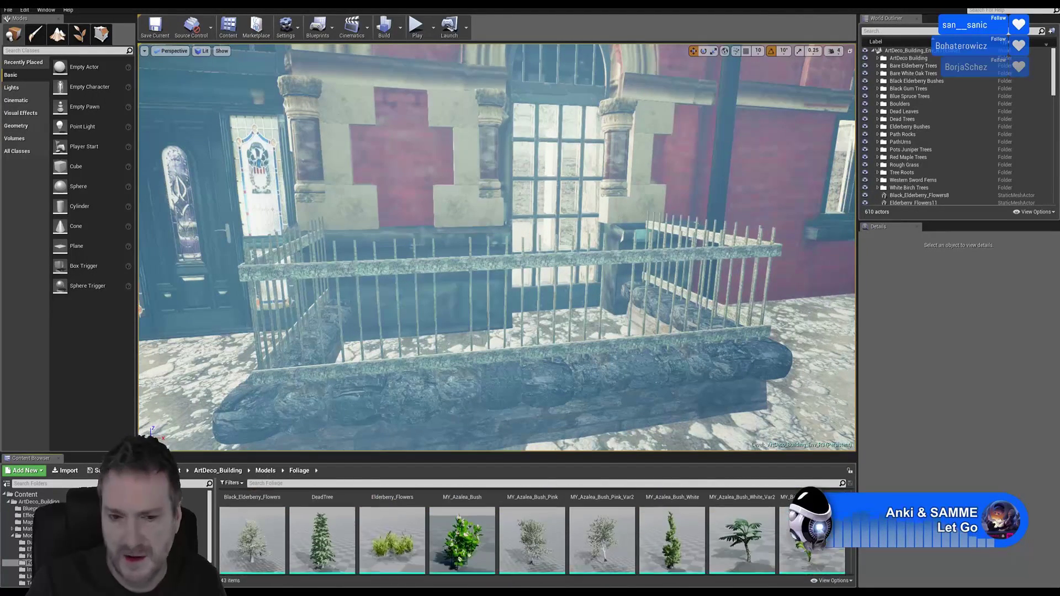
scroll(532, 530, "down", 2)
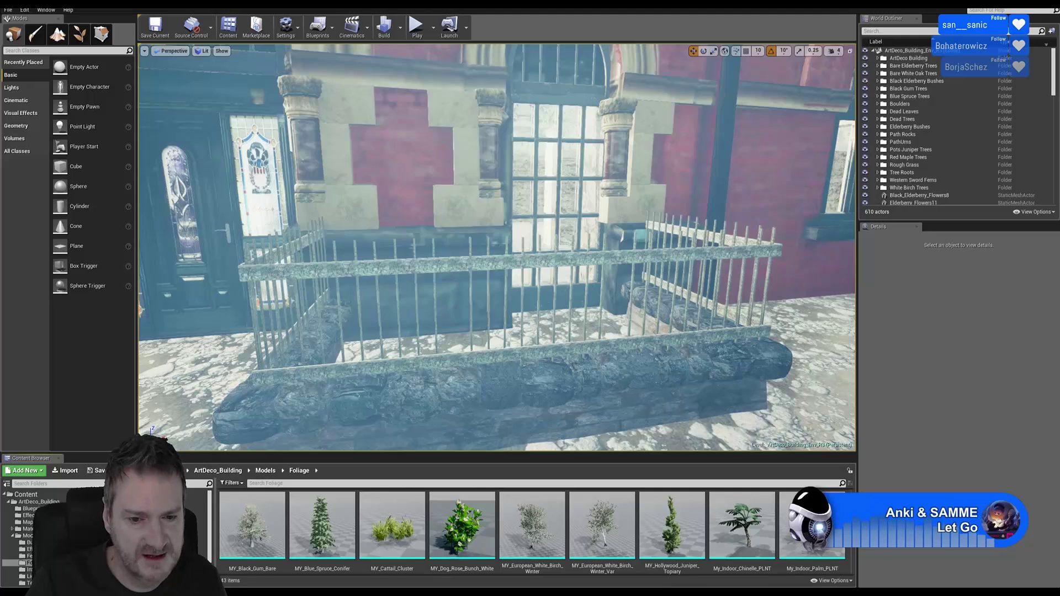
left_click(462, 524)
left_click_drag(420, 395, 402, 369)
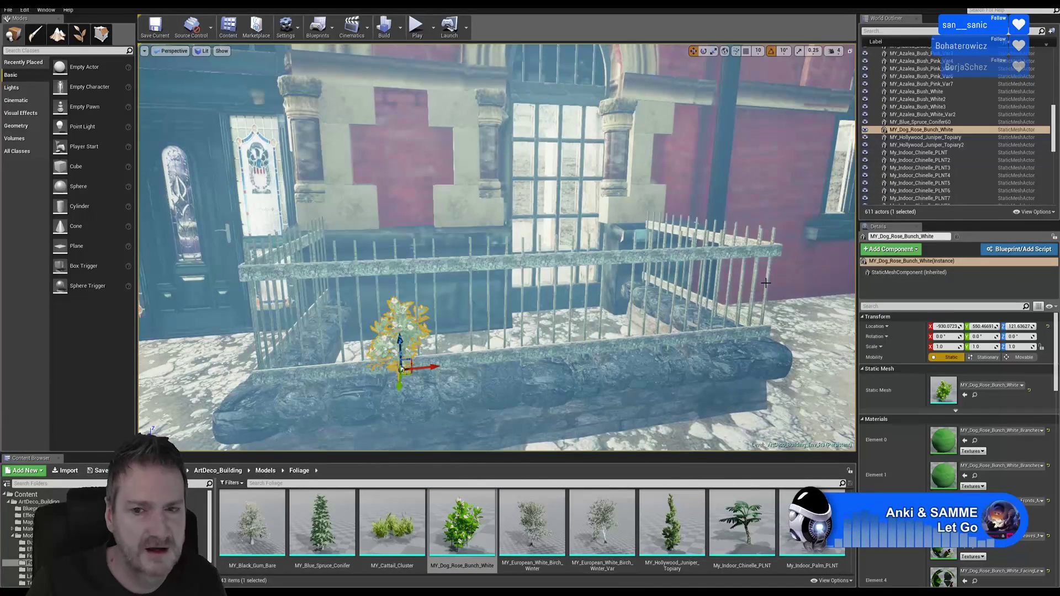
- Scale the placed dog rose uniformly to about 2.24
left_click(713, 51)
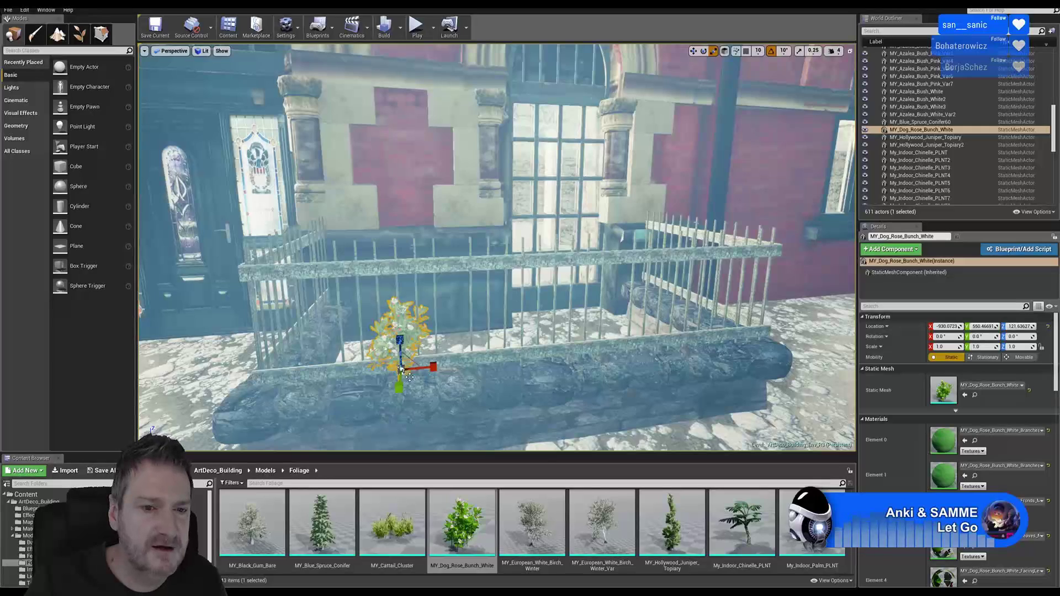
left_click_drag(401, 369, 412, 360)
left_click_drag(401, 369, 417, 359)
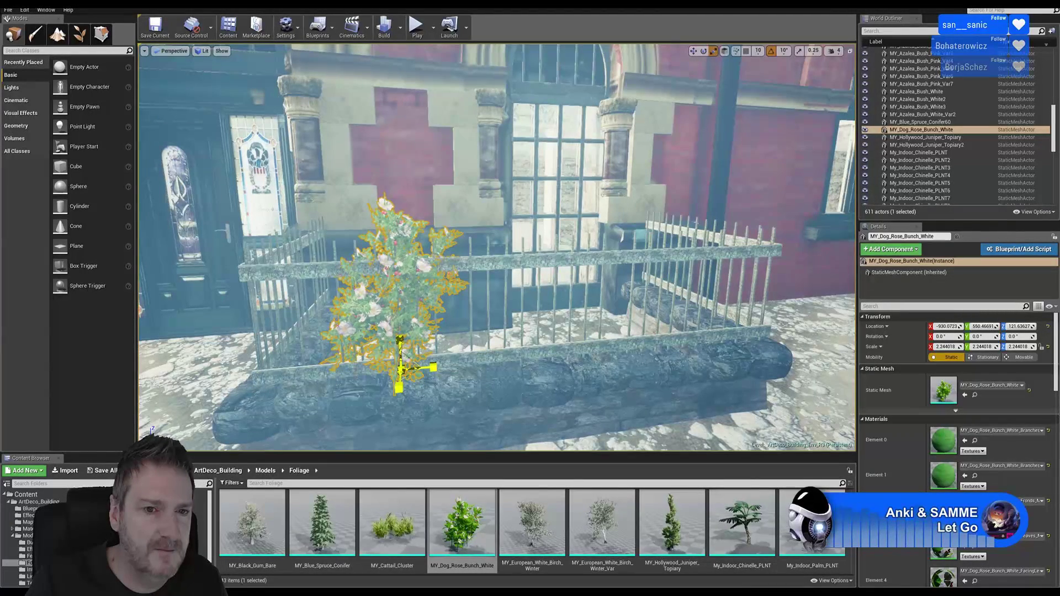
- Move the dog rose into the bed's front corner nearest the door and lower it, at about X -1023, Y 488, Z 47
left_click(693, 50)
left_click_drag(432, 368, 425, 369)
right_click_drag(481, 360, 518, 387)
key("f")
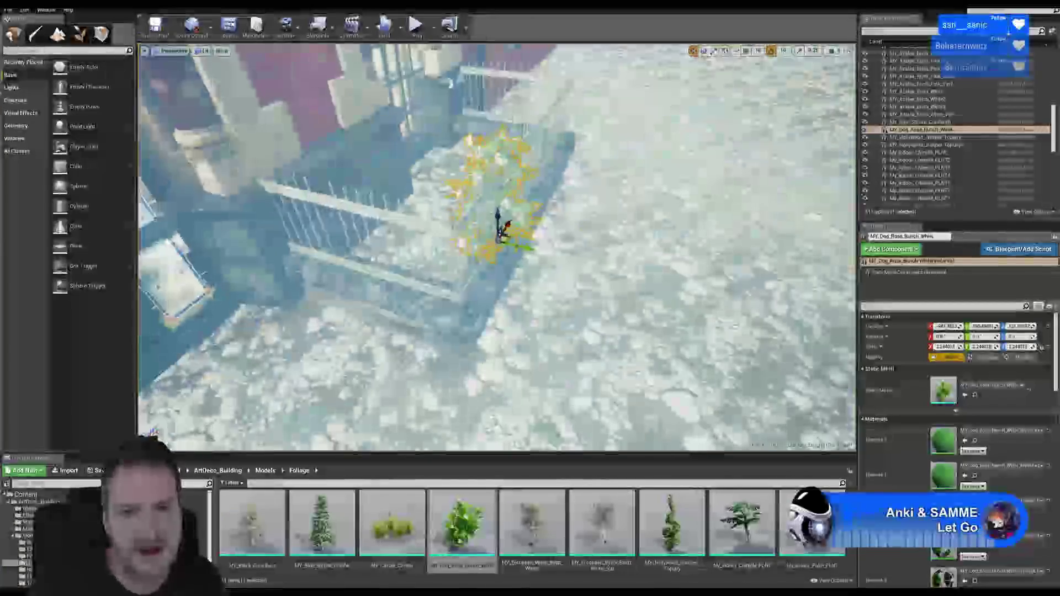
left_click_drag(520, 246, 476, 279)
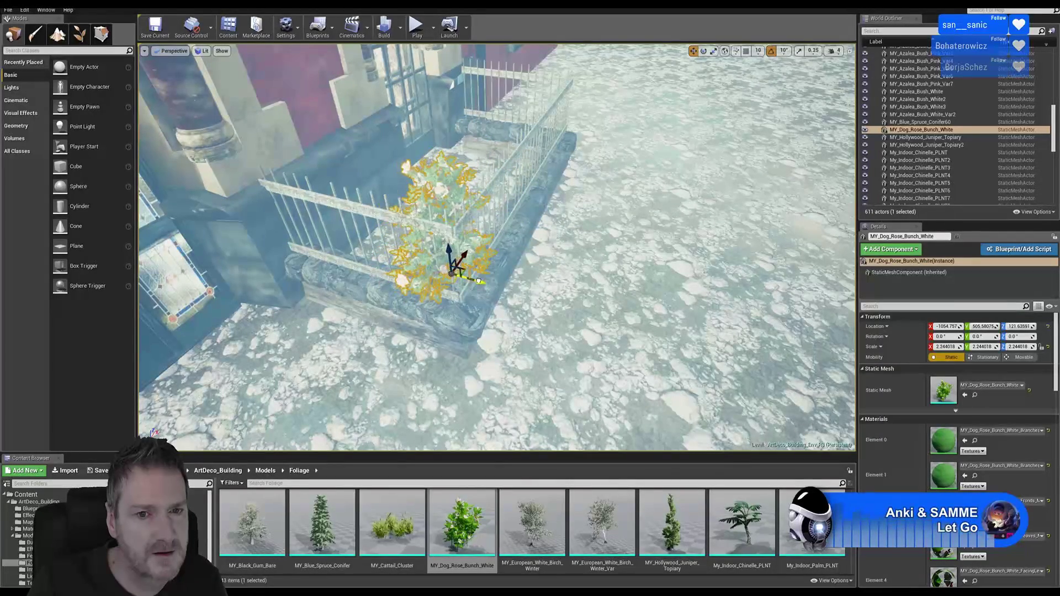
right_click_drag(546, 320, 547, 288)
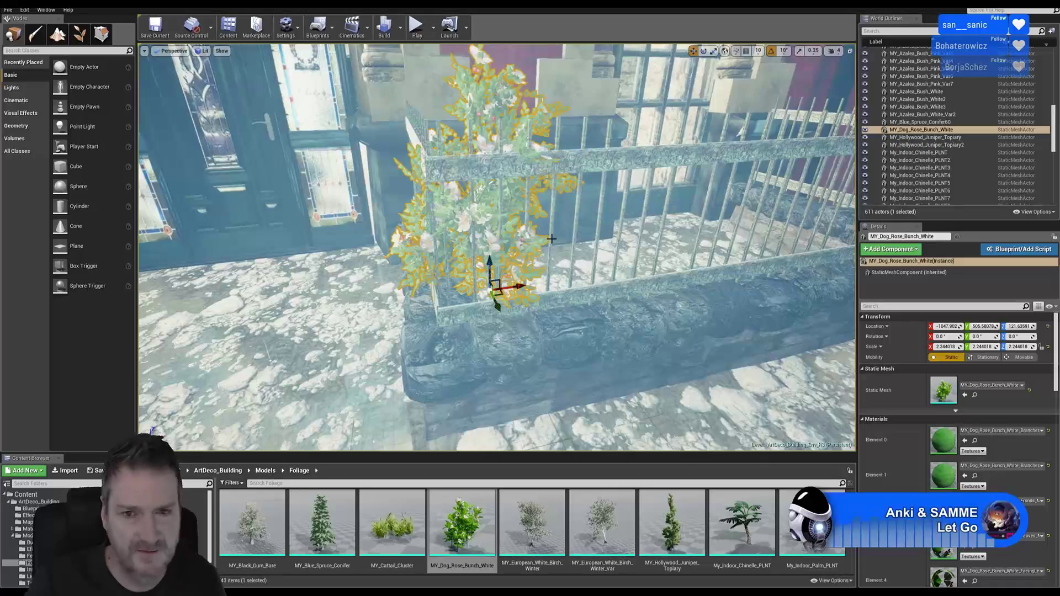
right_click_drag(585, 228, 629, 279)
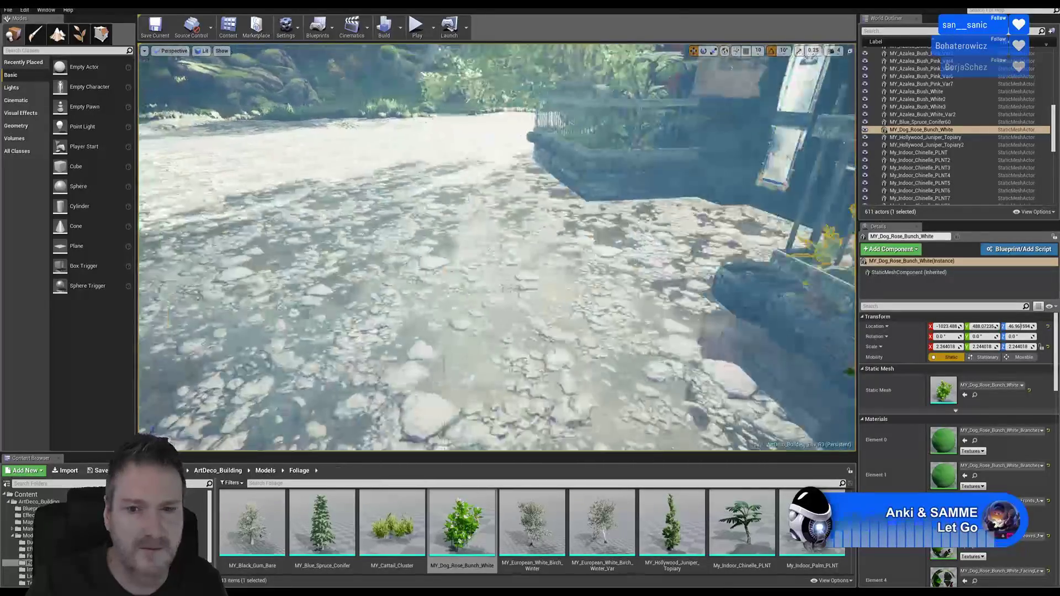
right_click_drag(497, 249, 596, 223)
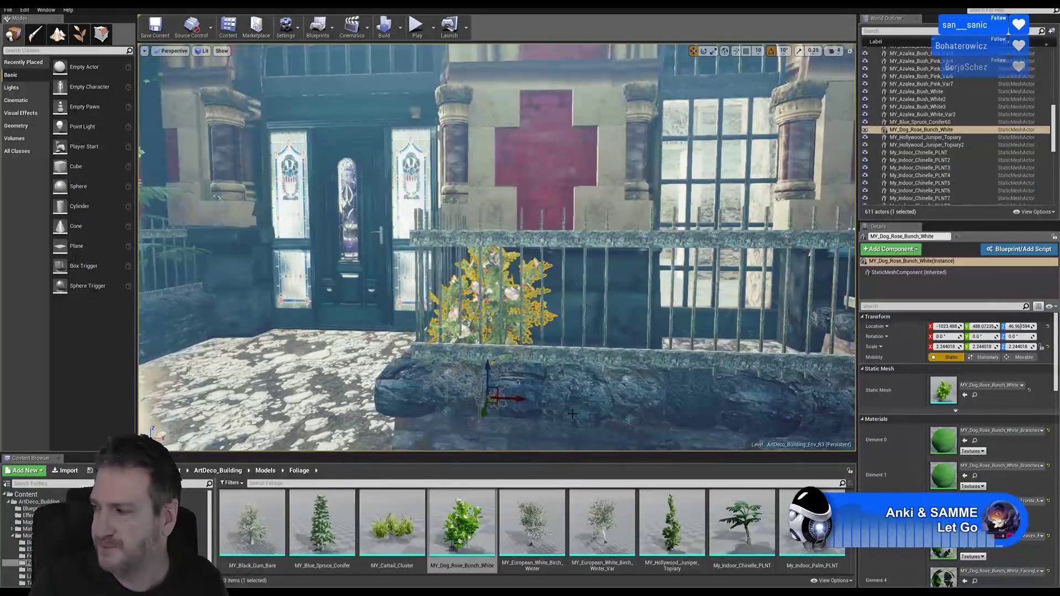
mouse_move(537, 316)
right_mouse_down()
mouse_move(514, 311)
mouse_move(538, 301)
right_mouse_up()
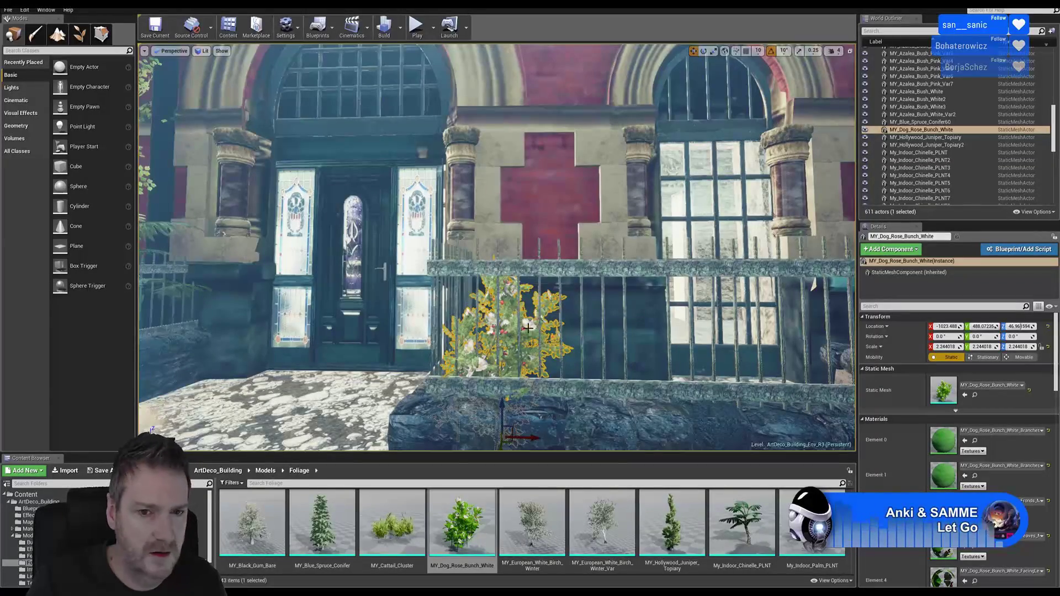
- Duplicate the dog rose, move the copy behind it to about Y 381, and scale the copy uniformly to about 2.54
mouse_move(497, 249)
right_mouse_down()
mouse_move(516, 250)
mouse_move(476, 248)
mouse_move(533, 251)
mouse_move(504, 248)
right_mouse_up()
mouse_move(508, 376)
right_mouse_down()
mouse_move(519, 374)
mouse_move(516, 405)
mouse_move(508, 376)
right_mouse_up()
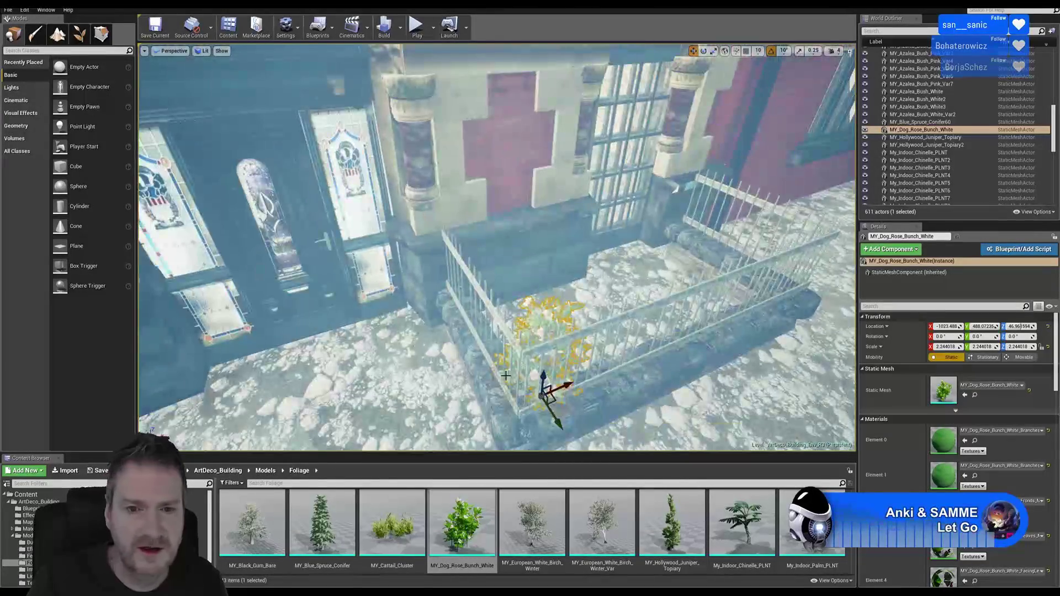
right_click(547, 329)
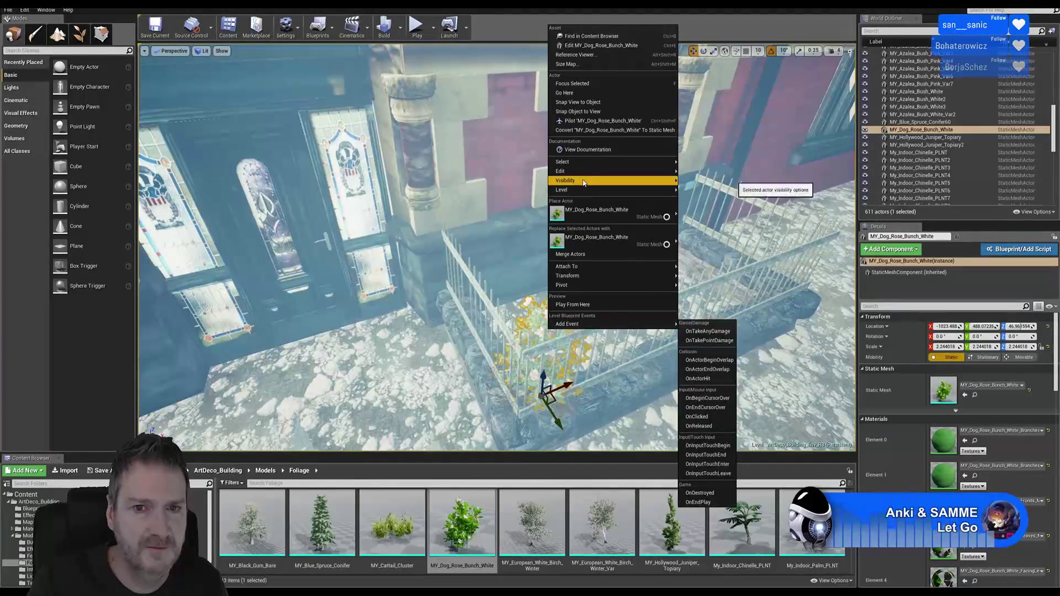
mouse_move(651, 171)
left_click(703, 208)
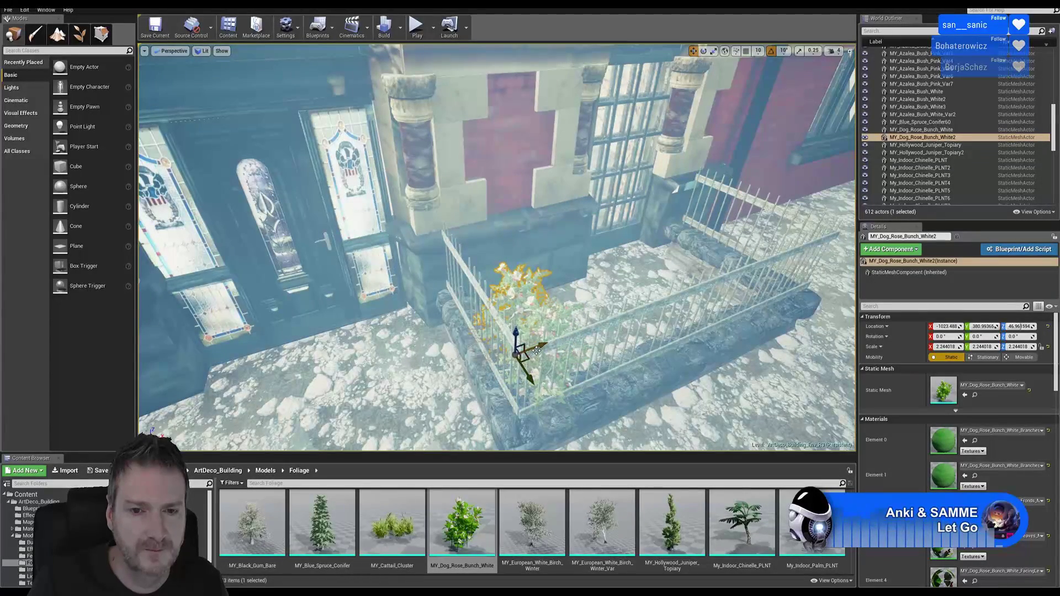
right_click_drag(575, 362, 566, 378)
key("r")
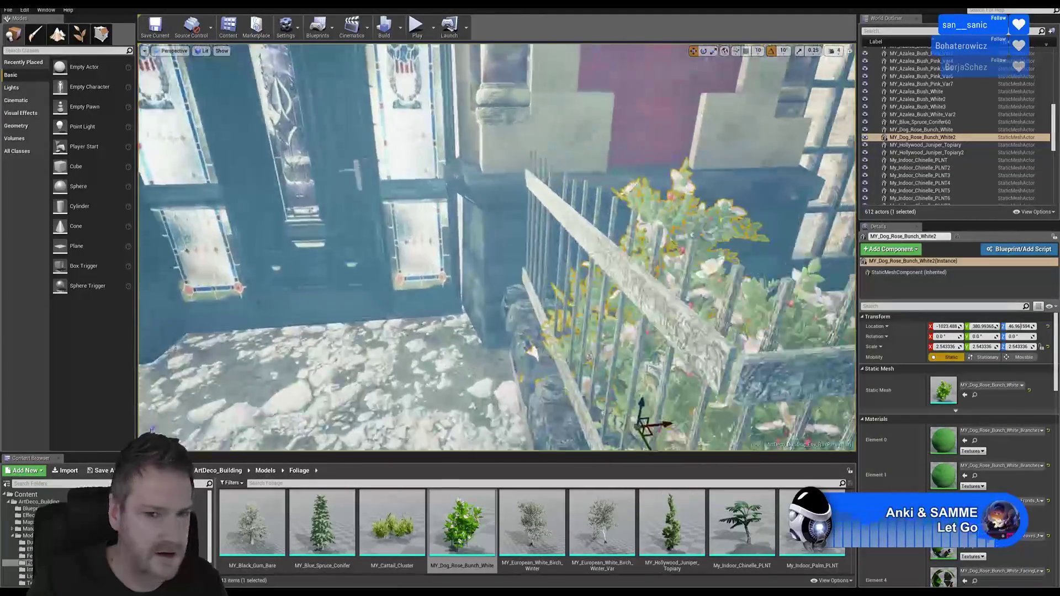
right_click_drag(497, 249, 530, 246)
left_click_drag(473, 323, 429, 306, "alt")
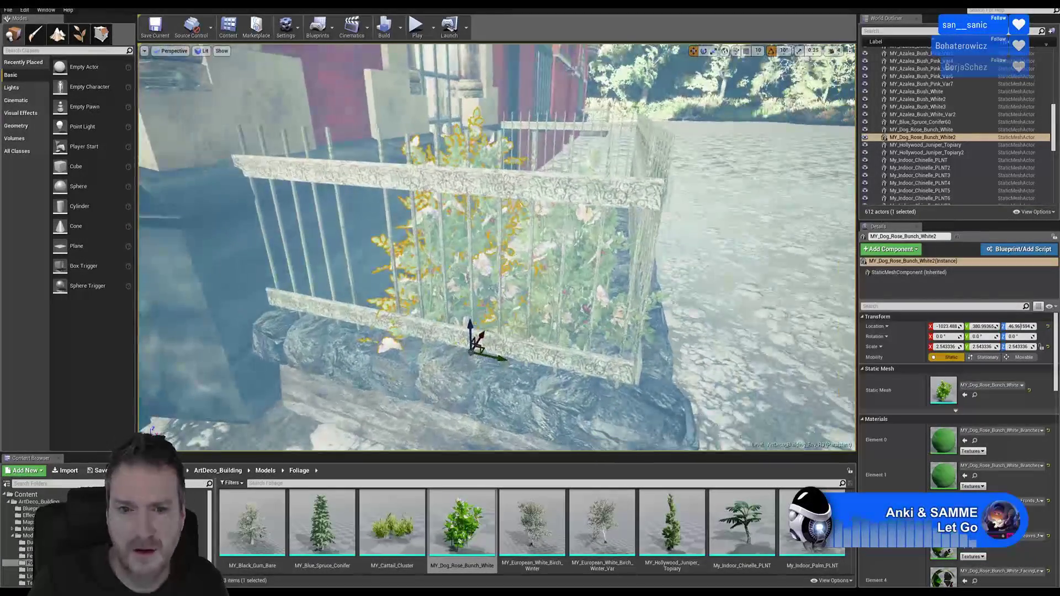
right_click_drag(496, 248, 475, 255)
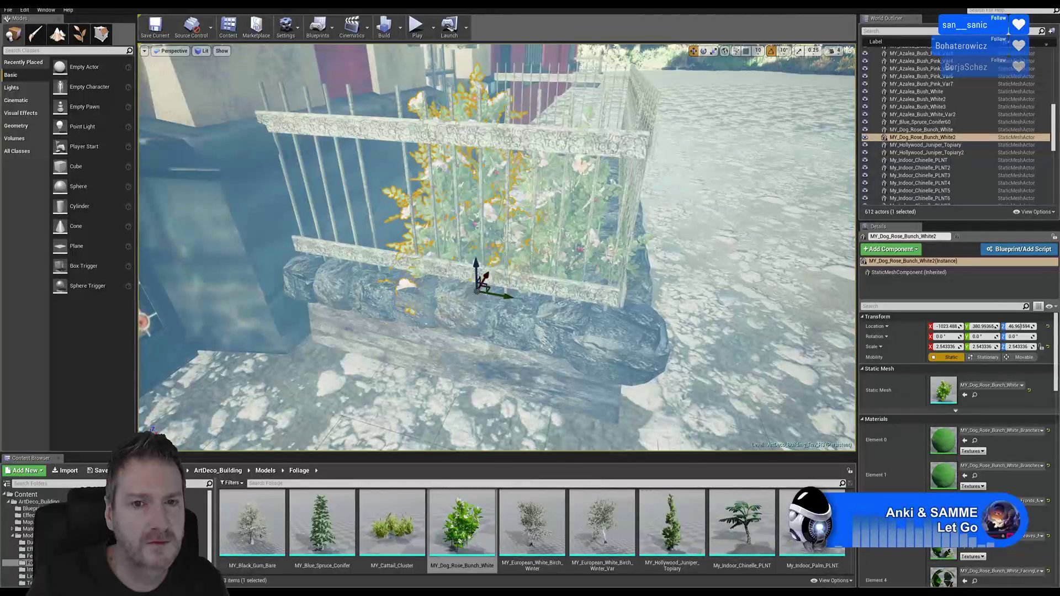
- Duplicate the front corner dog rose and move the copy along the side railing towards the building wall, to about Y 264
left_click(558, 212)
right_click(555, 210)
mouse_move(597, 356)
mouse_move(632, 356)
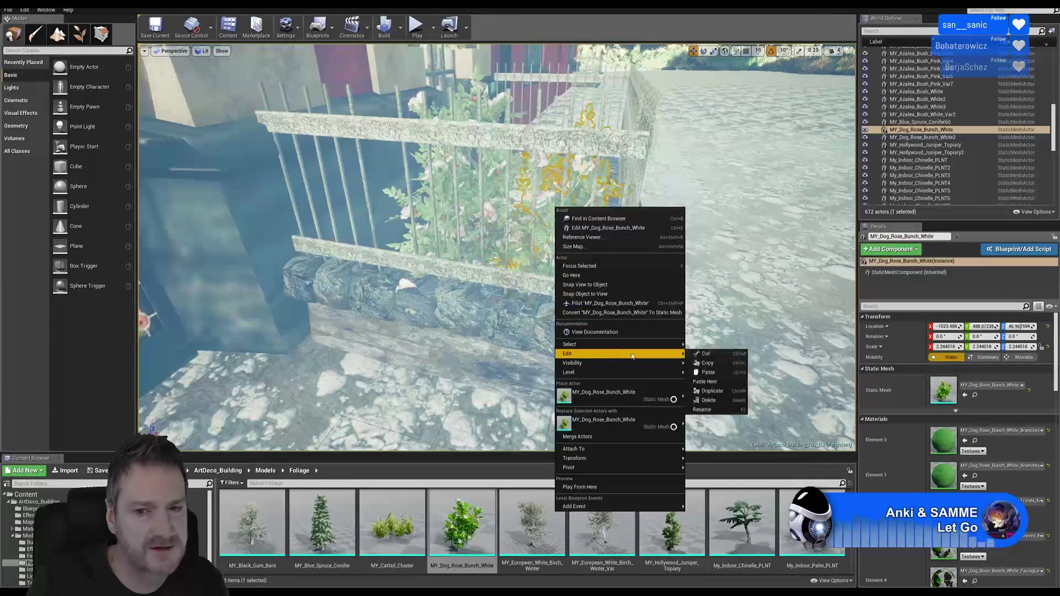
left_click(712, 390)
left_click_drag(588, 314, 421, 298)
- Duplicate the dog rose nearest the wall and move the copy farther into the bed, to about X -937, Y 387
right_click_drag(421, 298, 523, 219)
mouse_move(552, 364)
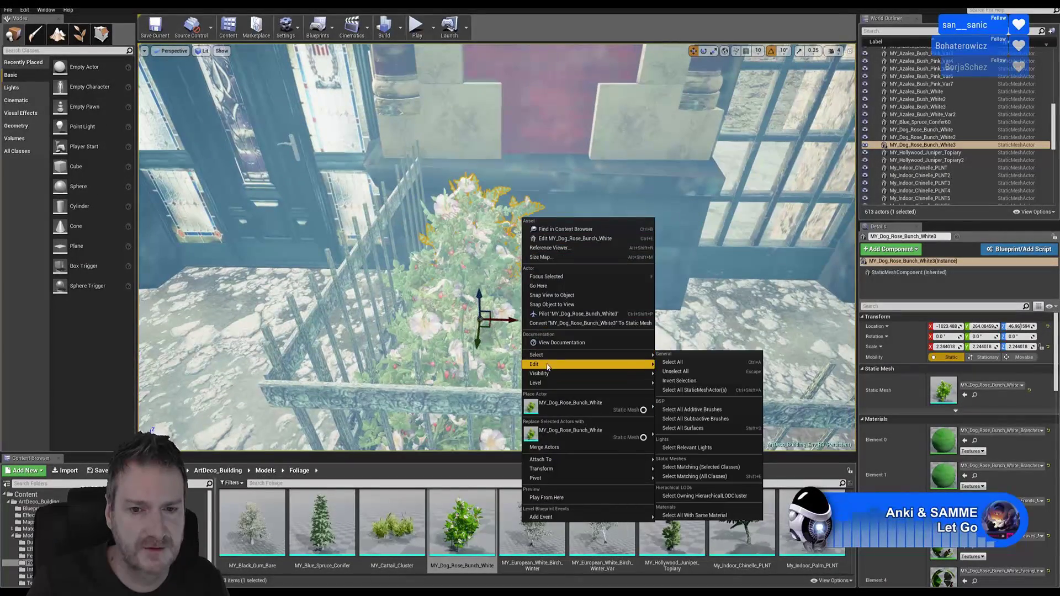
left_click(679, 401)
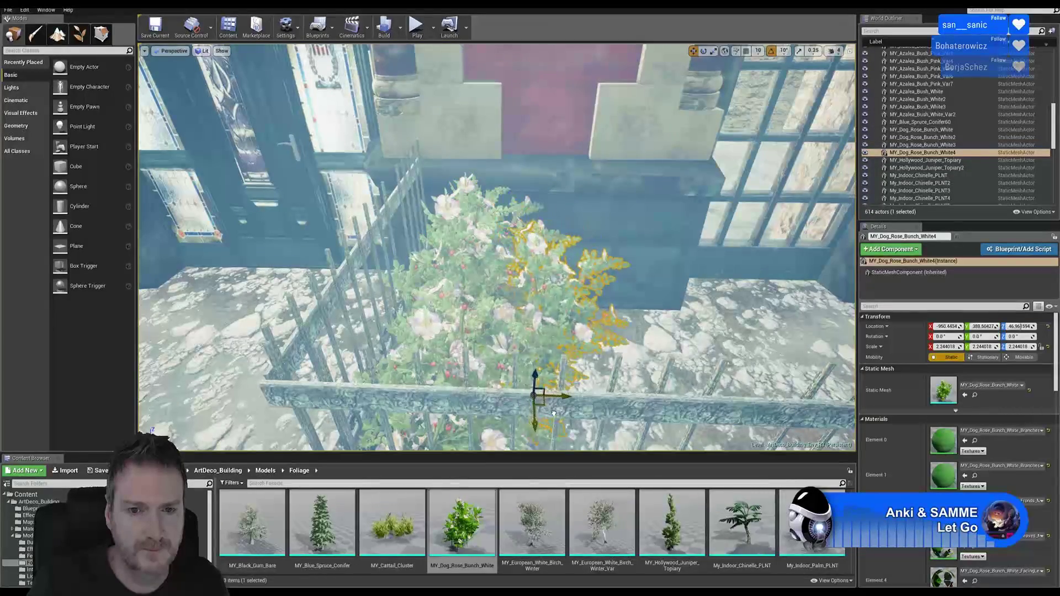
mouse_move(610, 402)
right_mouse_down()
mouse_move(596, 380)
mouse_move(590, 403)
mouse_move(602, 419)
right_mouse_up()
right_click_drag(605, 358, 661, 381)
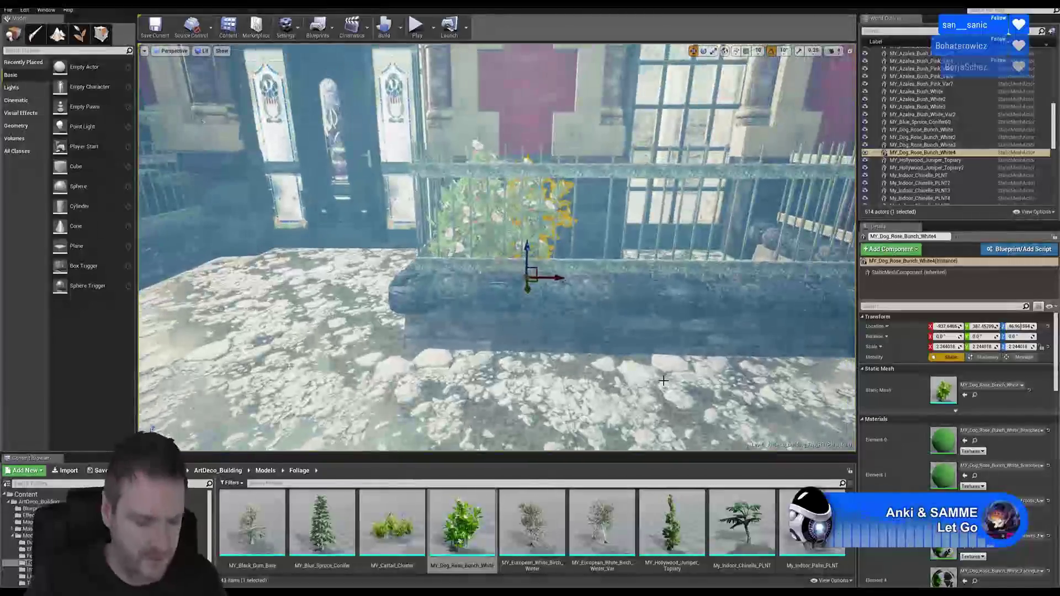
key("Escape")
- Look through the plant meshes in the Foliage folder for one to place beside the dog roses
right_click_drag(568, 347, 585, 367)
right_click_drag(519, 343, 569, 348)
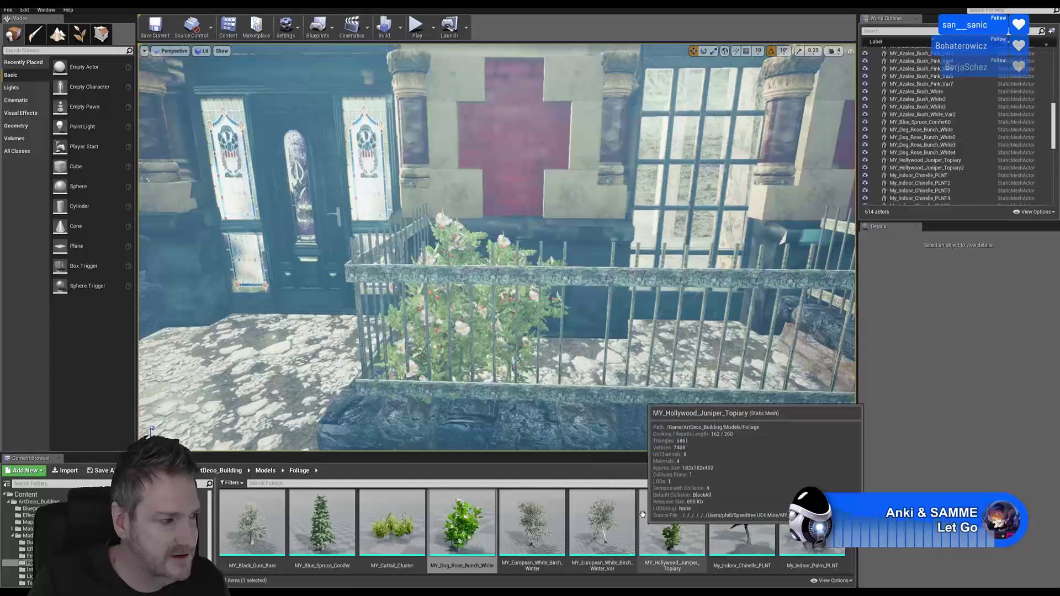
scroll(530, 530, "down", 3)
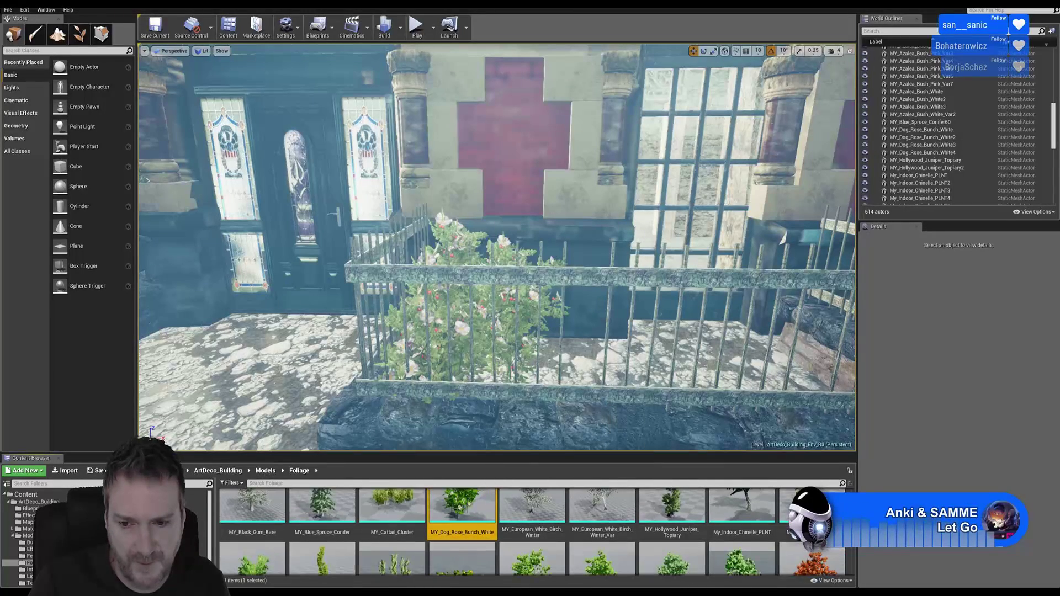
scroll(530, 529, "down", 5)
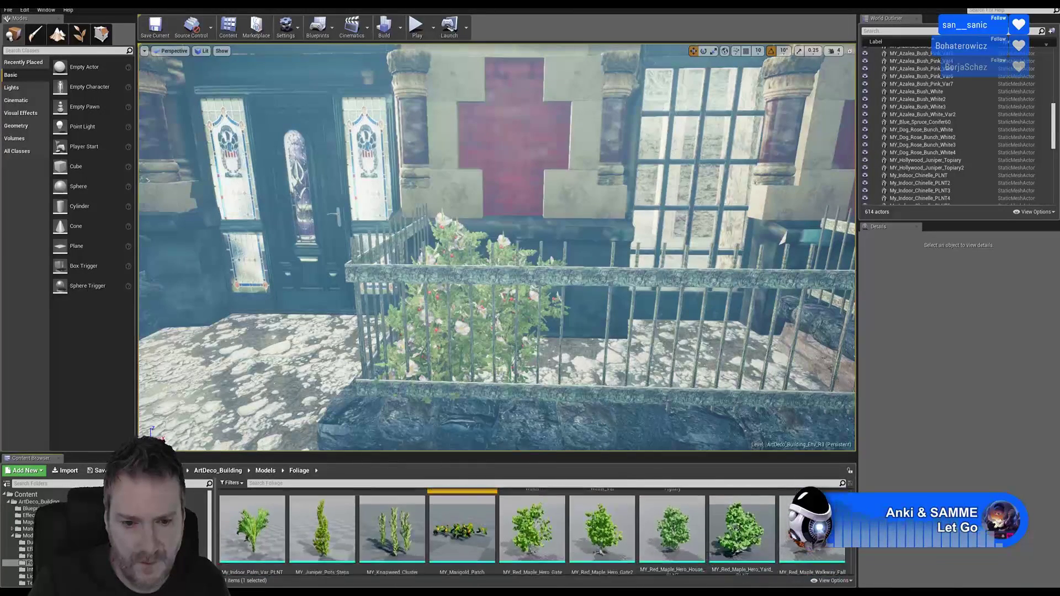
scroll(529, 530, "up", 1)
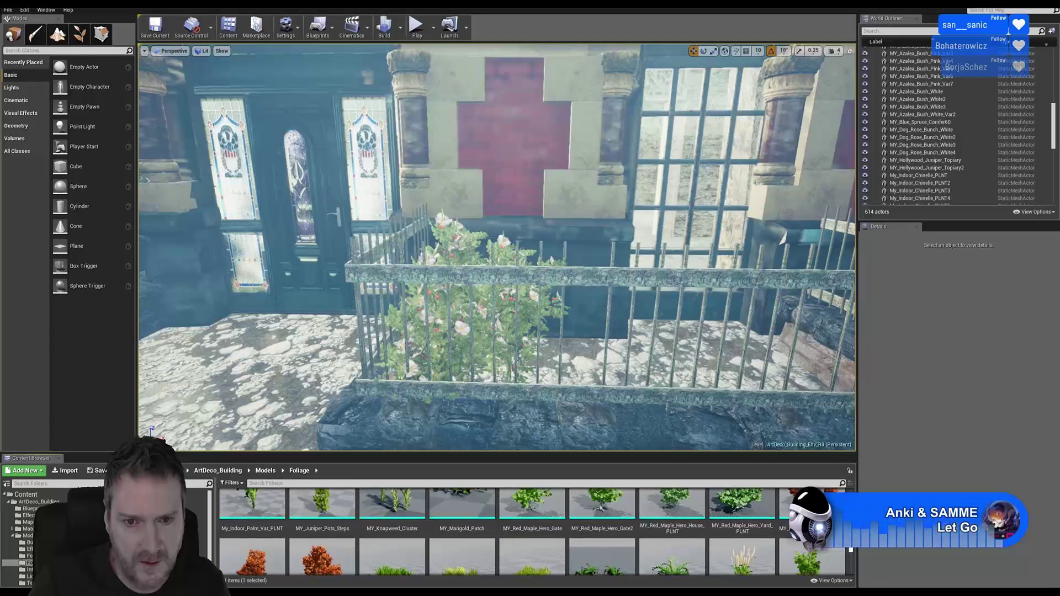
scroll(853, 549, "down", 2)
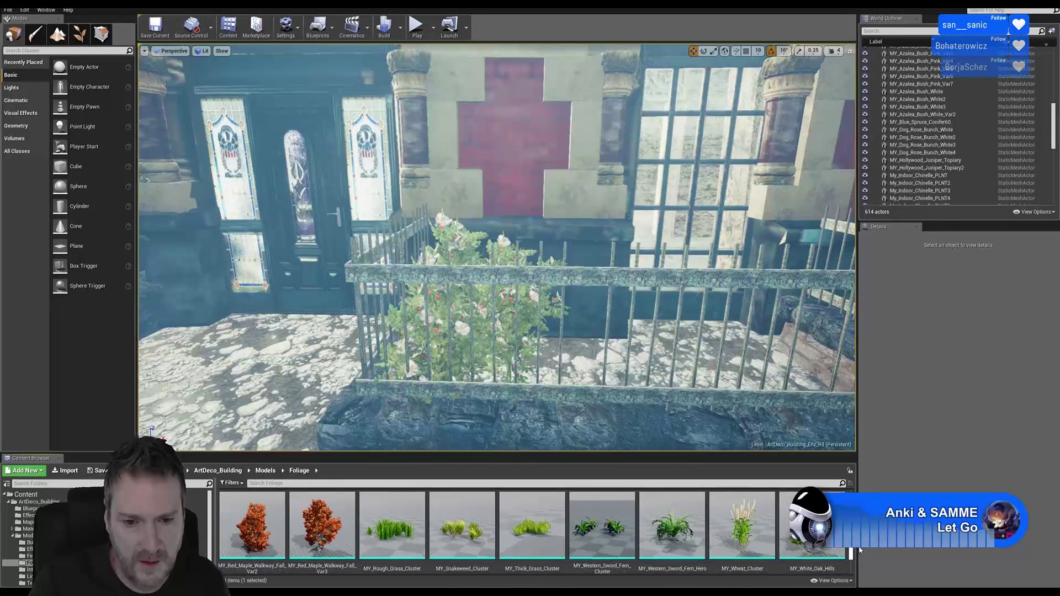
scroll(859, 549, "down", 2)
scroll(861, 555, "up", 1)
scroll(862, 552, "up", 5)
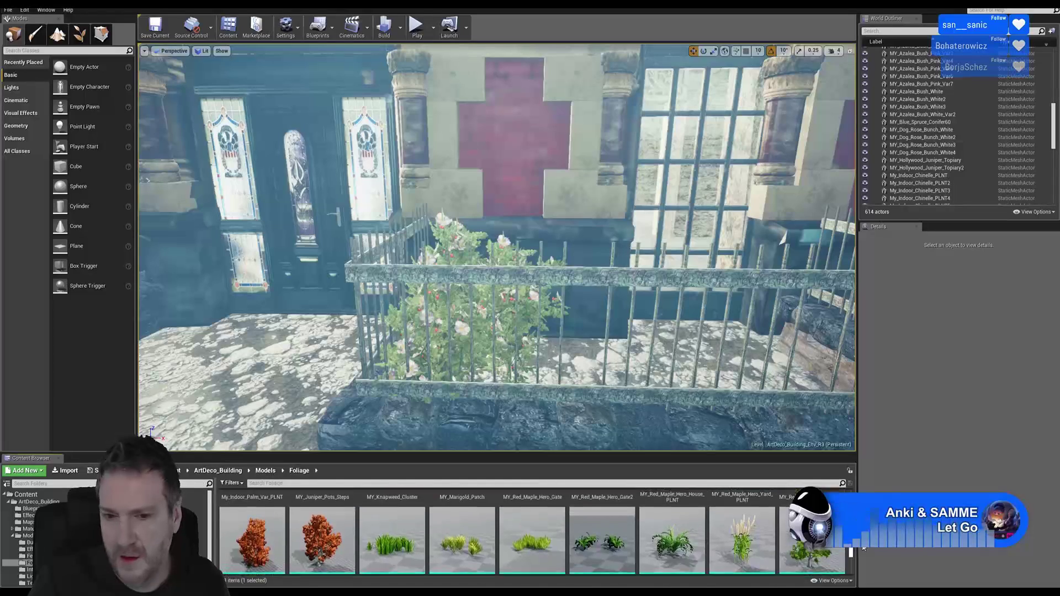
scroll(850, 552, "up", 3)
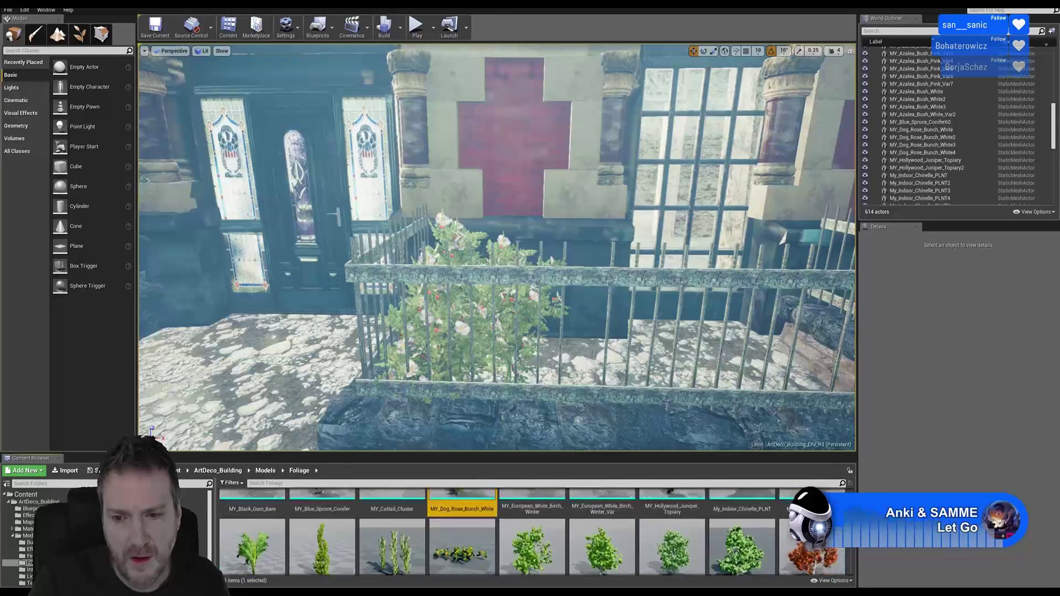
scroll(850, 552, "up", 3)
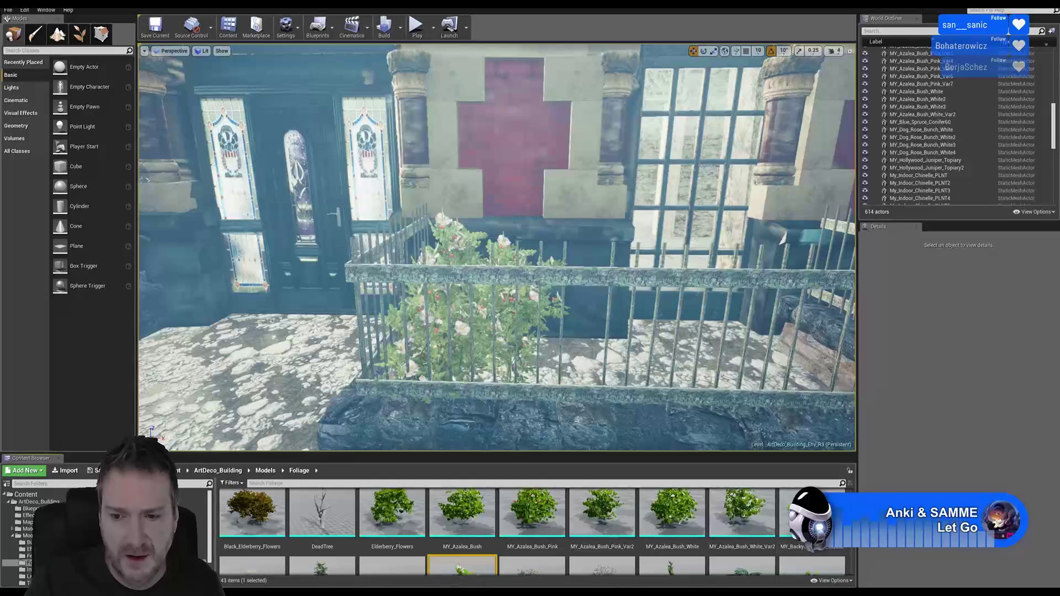
scroll(536, 530, "up", 1)
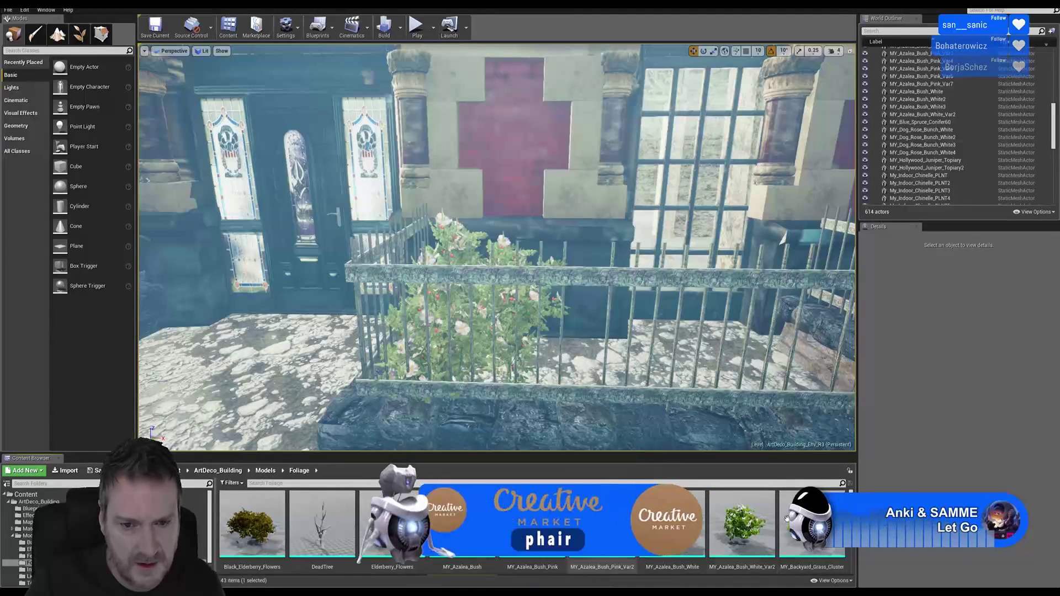
- Place MY_Azalea_Bush_Pink_Var2 on the bed's front wall beside the dog roses and scale it uniformly to about 1.24
right_click_drag(574, 320, 505, 310)
right_click_drag(521, 249, 532, 248)
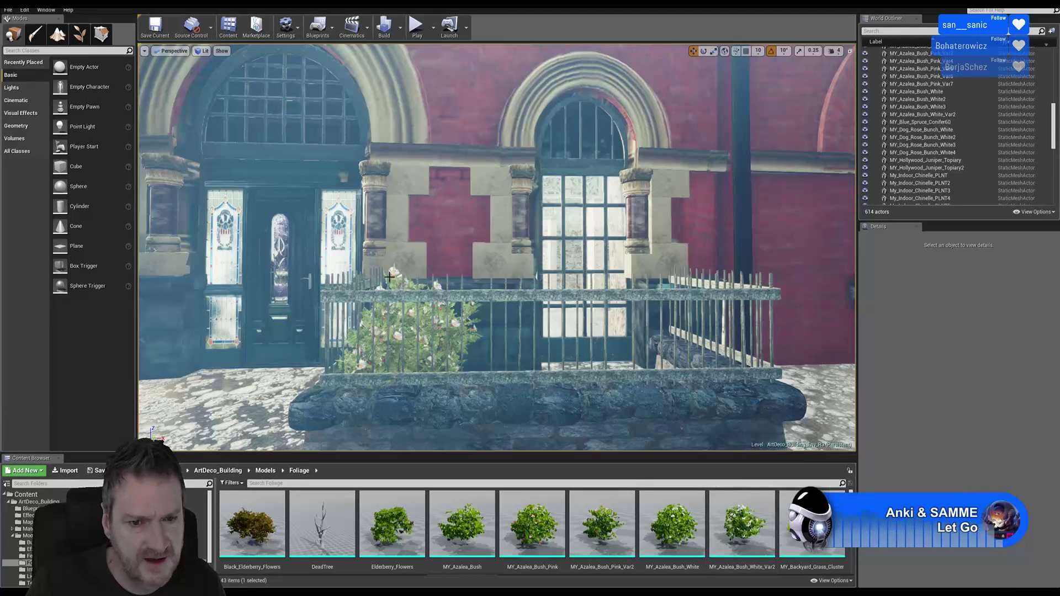
left_click_drag(623, 531, 508, 396)
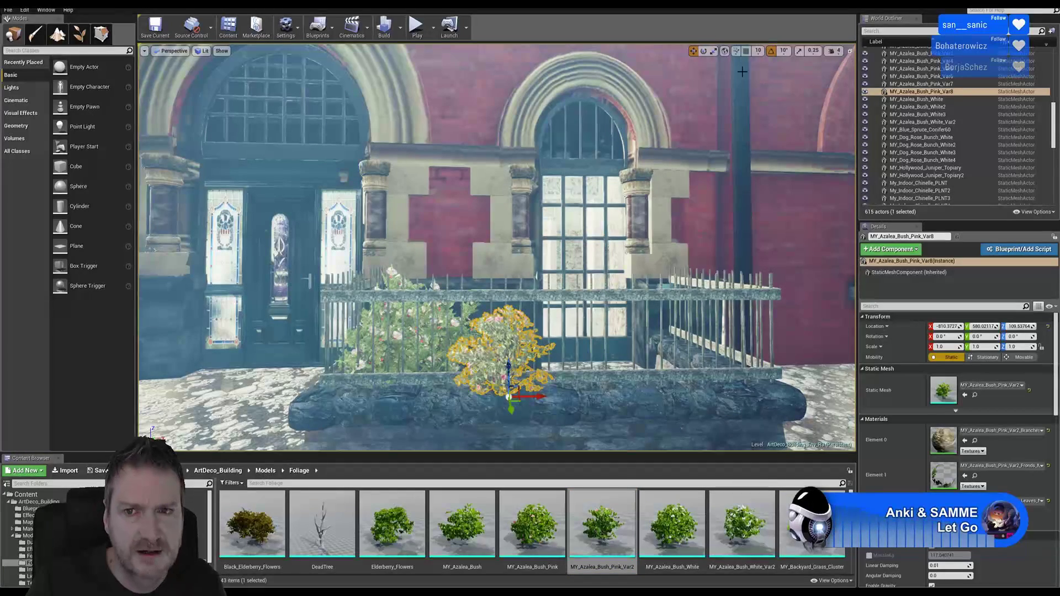
left_click(713, 50)
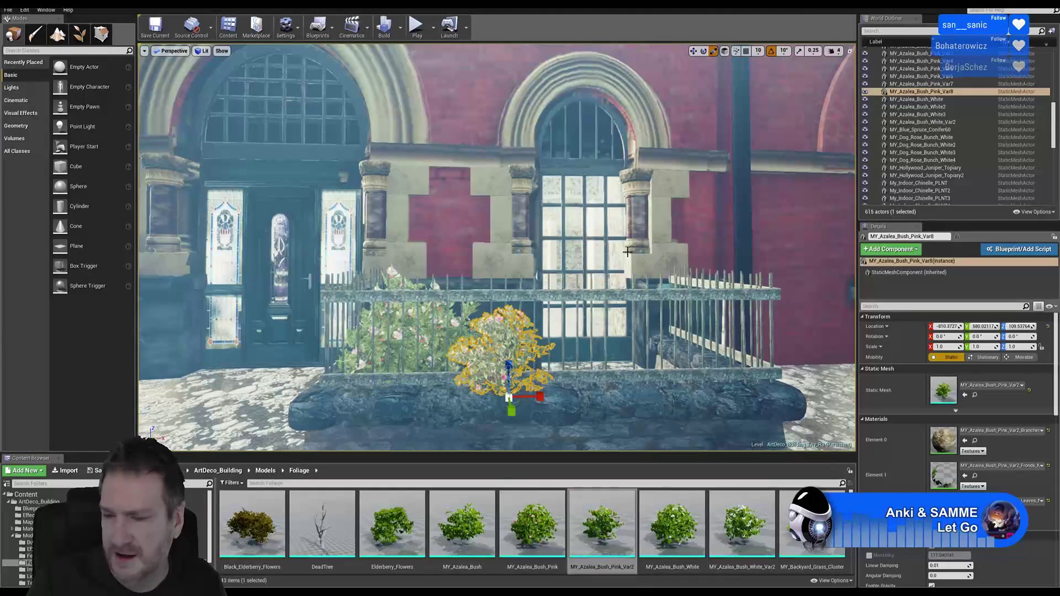
left_click_drag(508, 398, 533, 383)
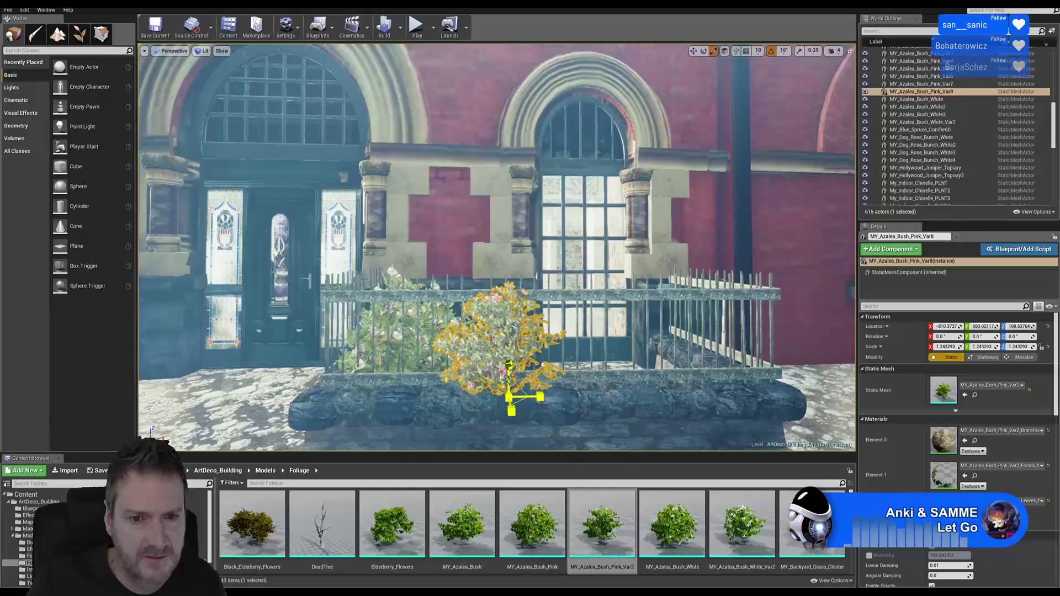
left_click(694, 51)
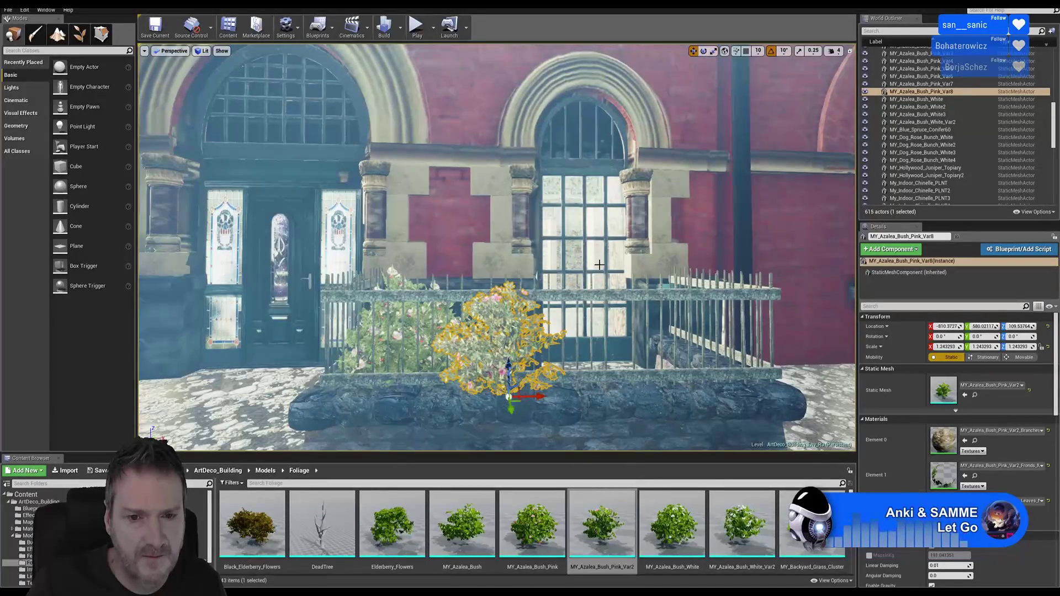
- Move the pink azalea back over the railing into the bed and lower it to ground level, at about Y 376, Z 6
right_click_drag(612, 232, 535, 281)
key("f")
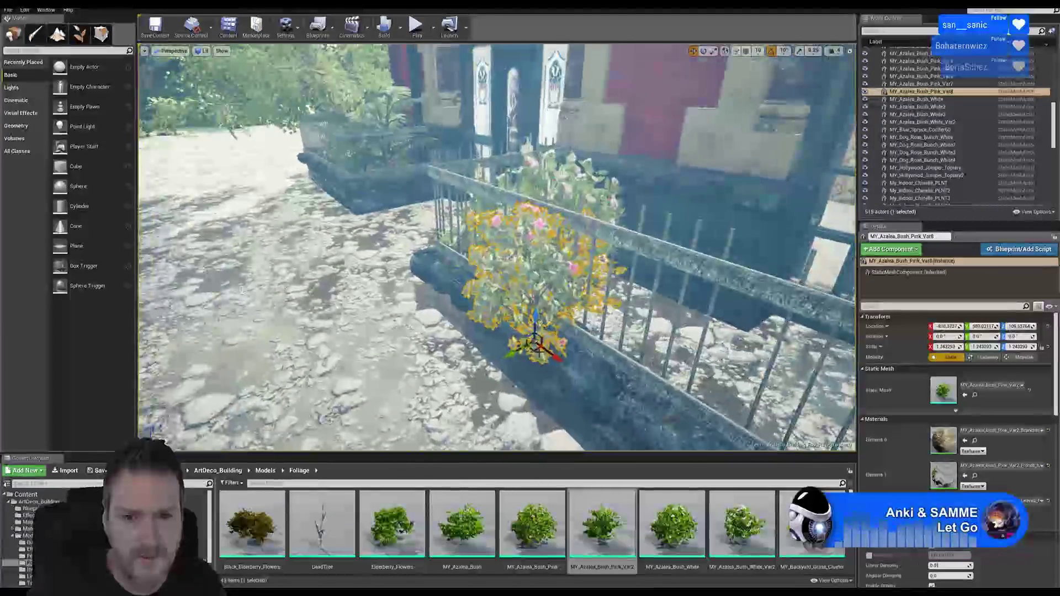
left_click_drag(518, 351, 633, 303)
right_click_drag(635, 304, 515, 341)
left_click_drag(514, 341, 523, 379)
left_click_drag(528, 420, 533, 443)
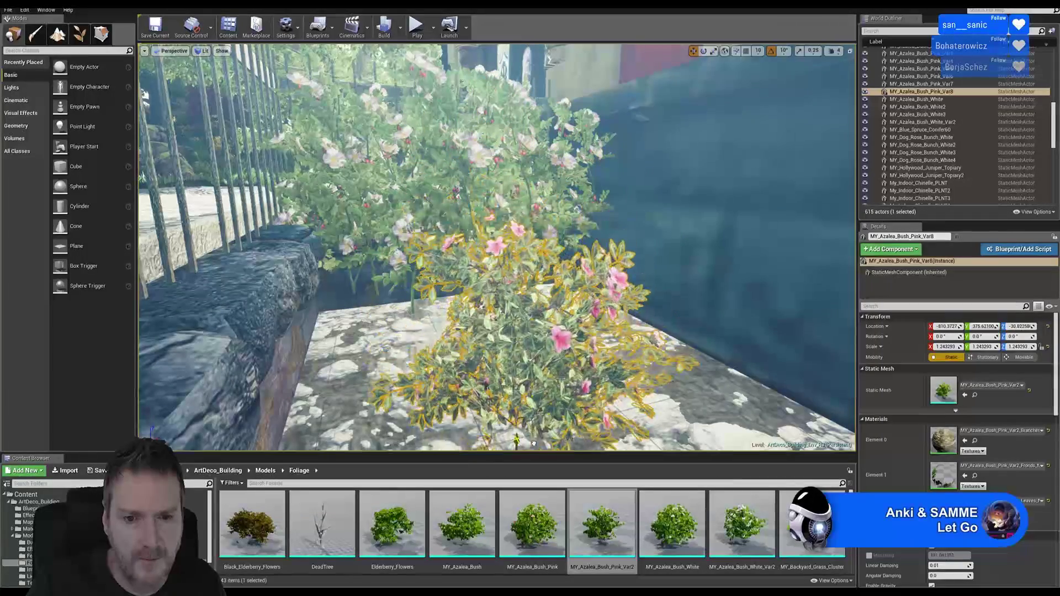
right_click_drag(575, 393, 581, 371)
right_click_drag(752, 185, 739, 180)
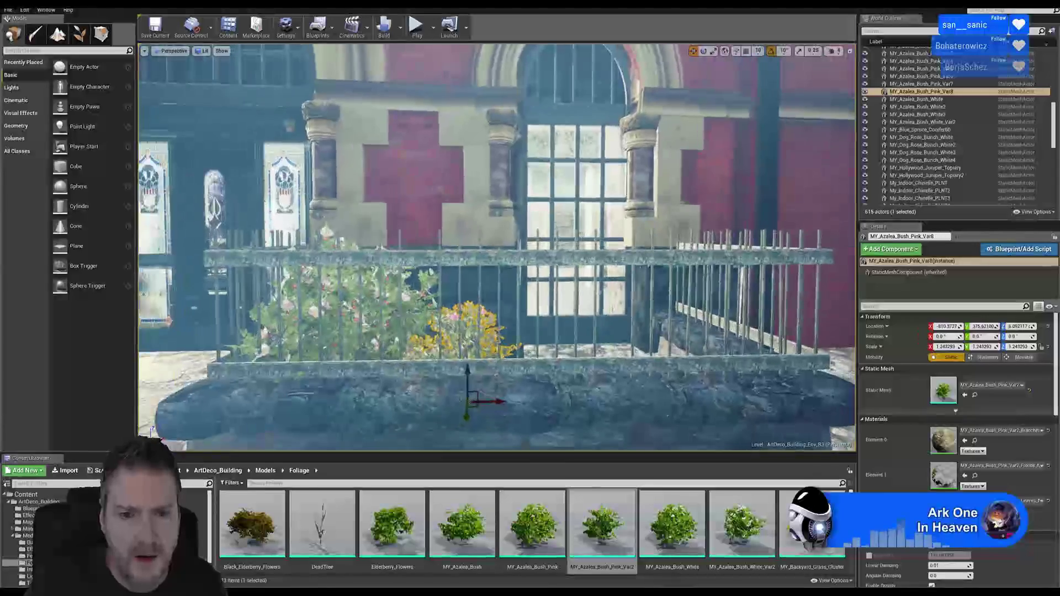
- Enlarge the pink azalea uniformly to about 1.81 and move it towards the building wall, to about X -840, Y 289
left_click(713, 51)
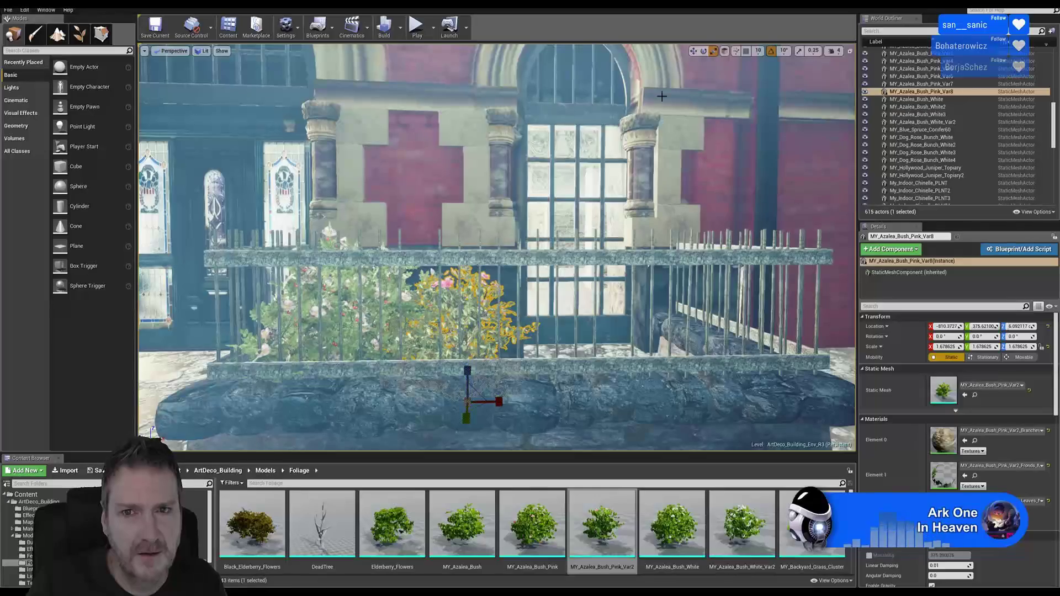
key("w")
right_click_drag(598, 293, 527, 315)
left_click_drag(480, 347, 479, 291)
right_click_drag(479, 291, 484, 255)
right_click_drag(620, 216, 639, 149)
left_click(713, 51)
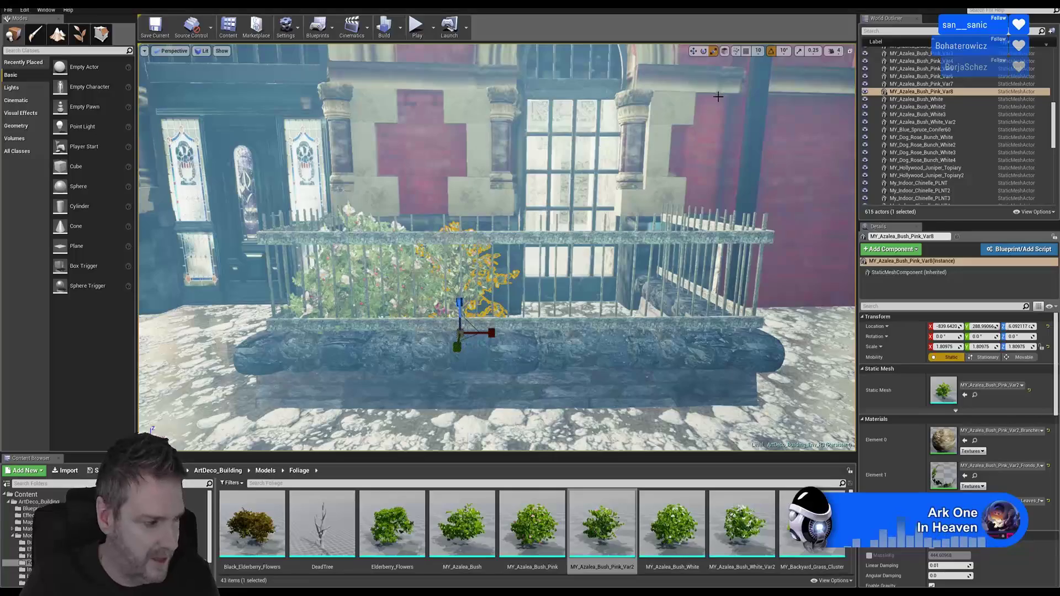
key("Escape")
right_click_drag(539, 294, 453, 282)
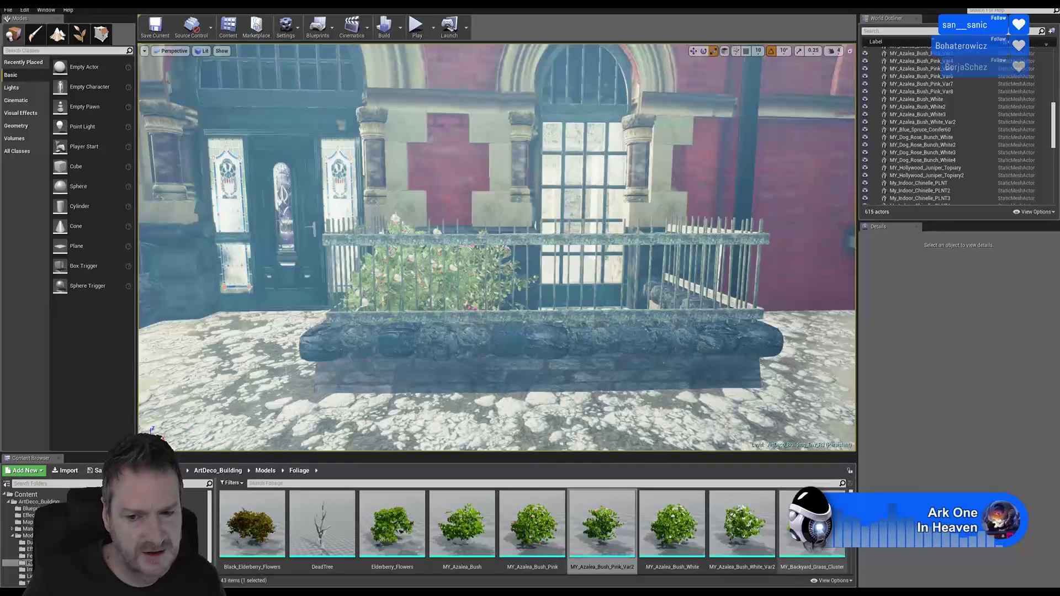
- Browse more foliage meshes and inspect the building's already planted beds as a reference for the new bed
left_click(601, 529)
scroll(601, 530, "down", 4)
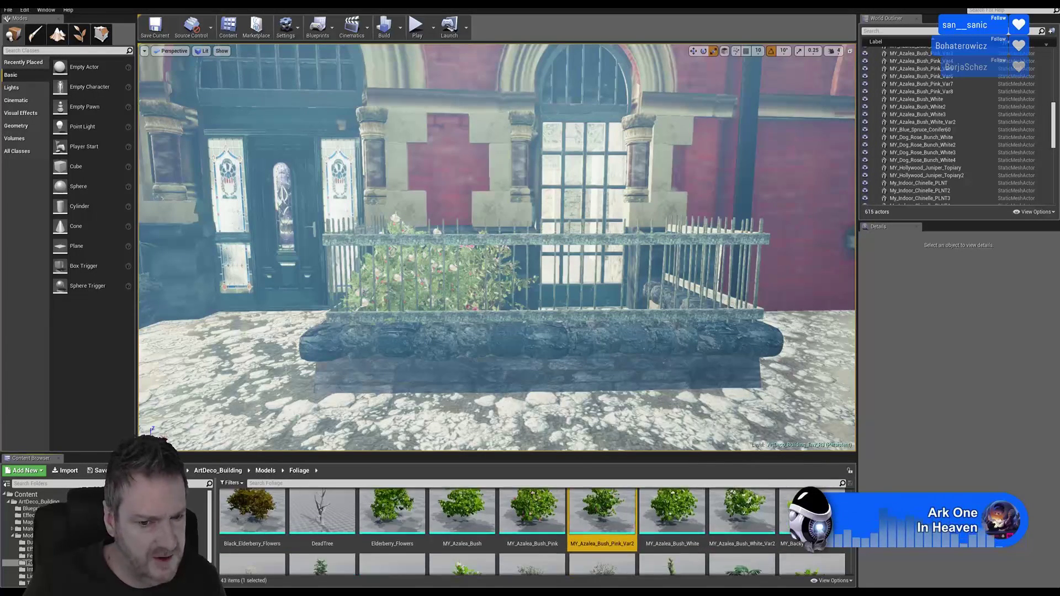
scroll(601, 530, "down", 1)
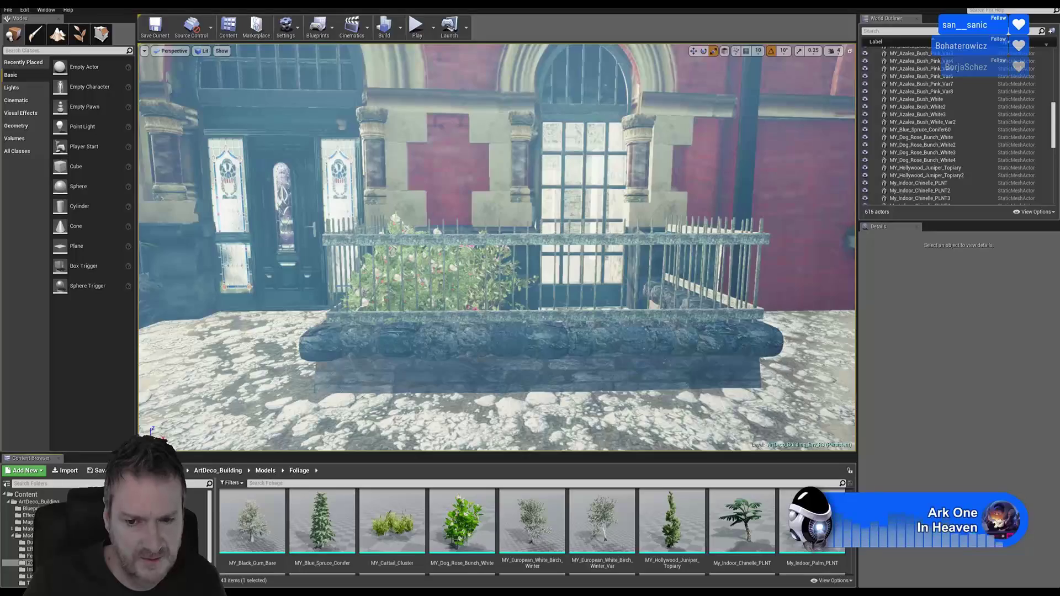
scroll(601, 530, "down", 1)
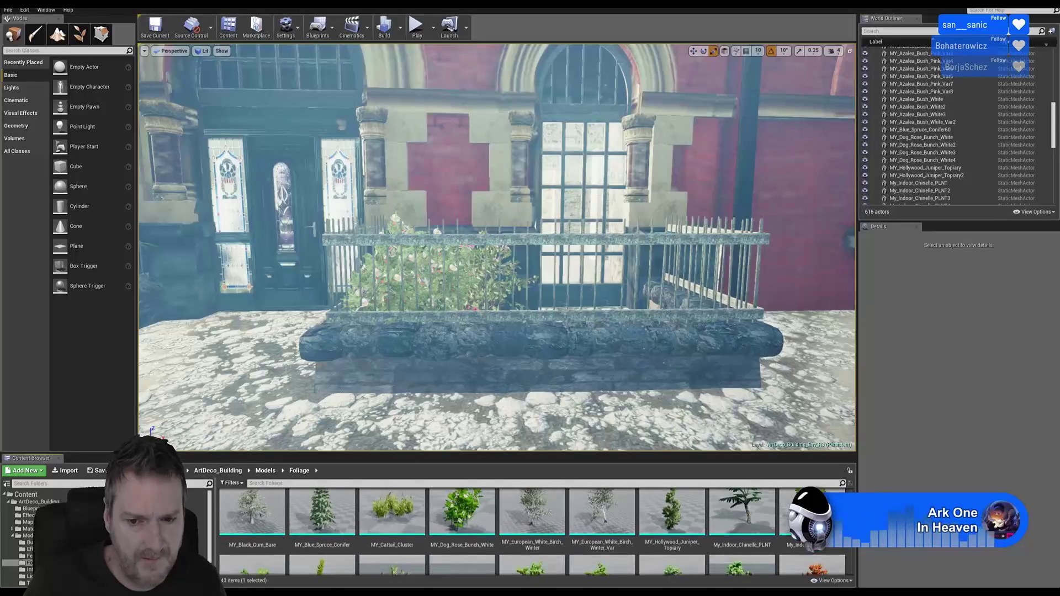
right_click_drag(499, 405, 442, 406)
right_click_drag(359, 400, 353, 398)
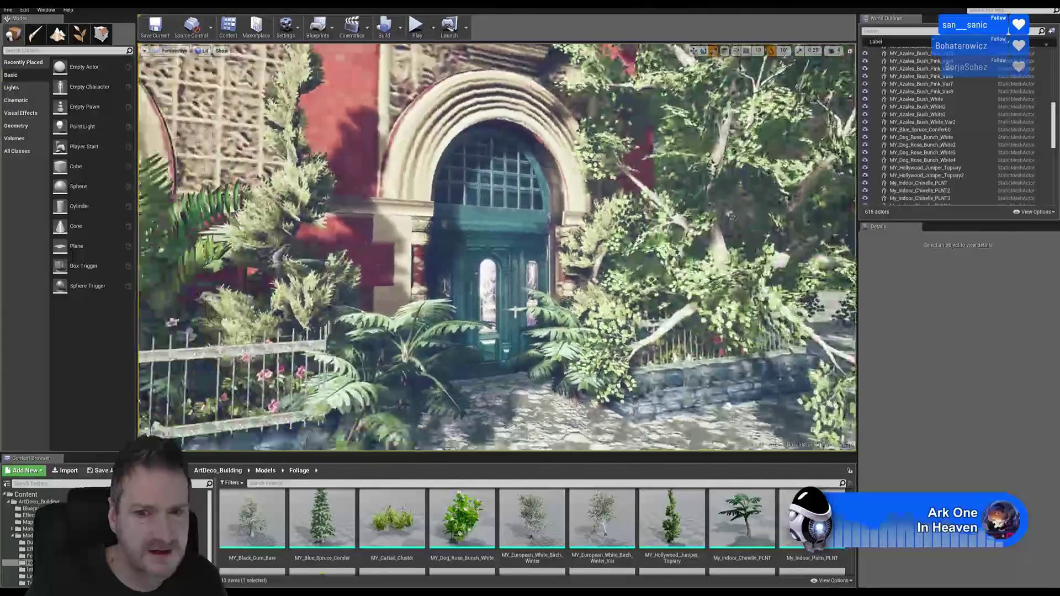
right_click_drag(353, 397, 349, 398)
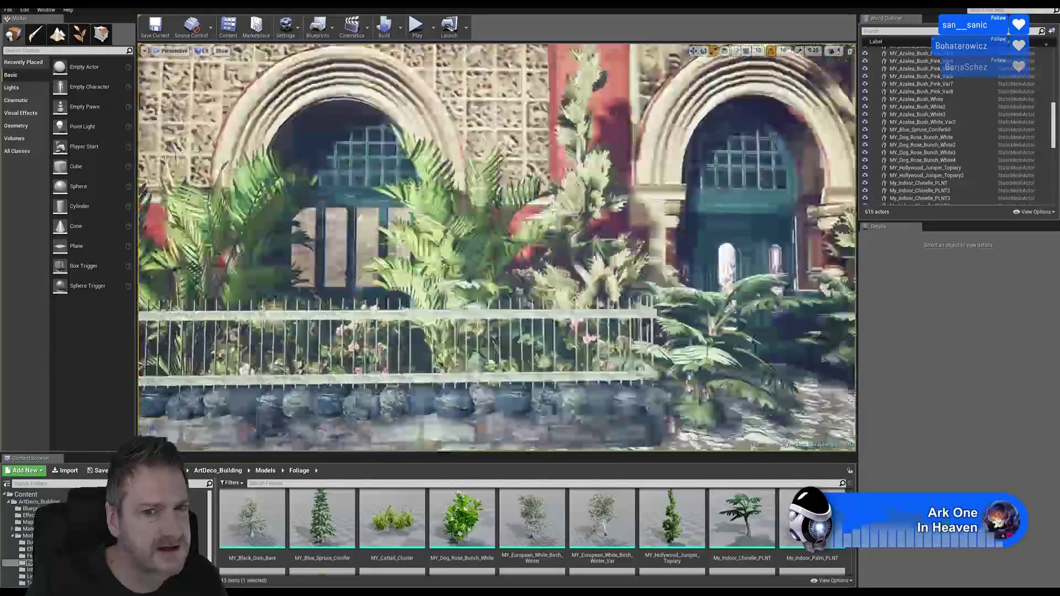
right_click_drag(496, 249, 367, 248)
mouse_move(480, 248)
right_mouse_down()
mouse_move(469, 248)
mouse_move(480, 248)
right_mouse_up()
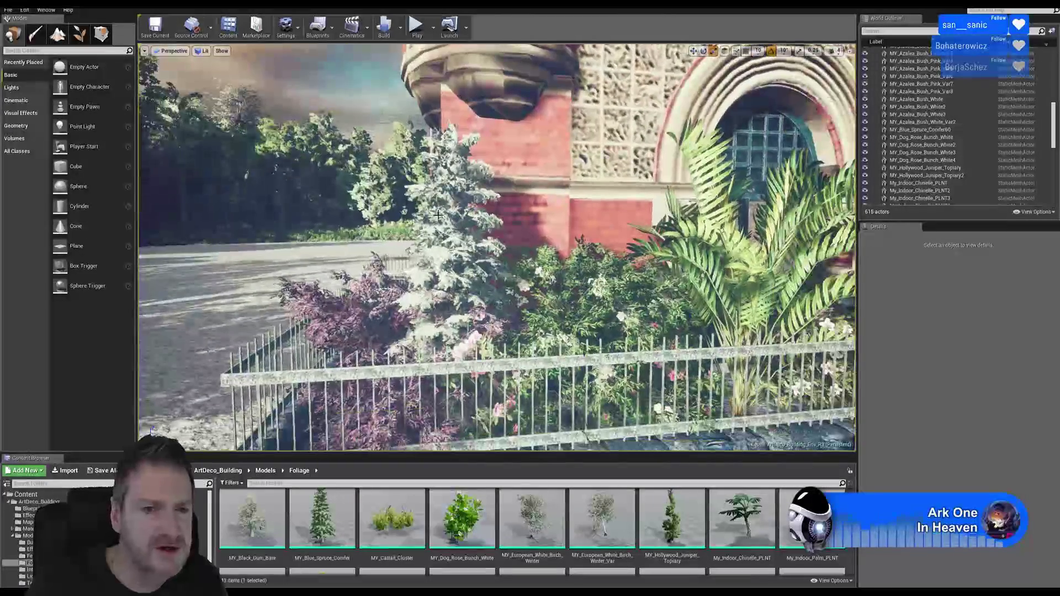
right_click_drag(466, 291, 353, 291)
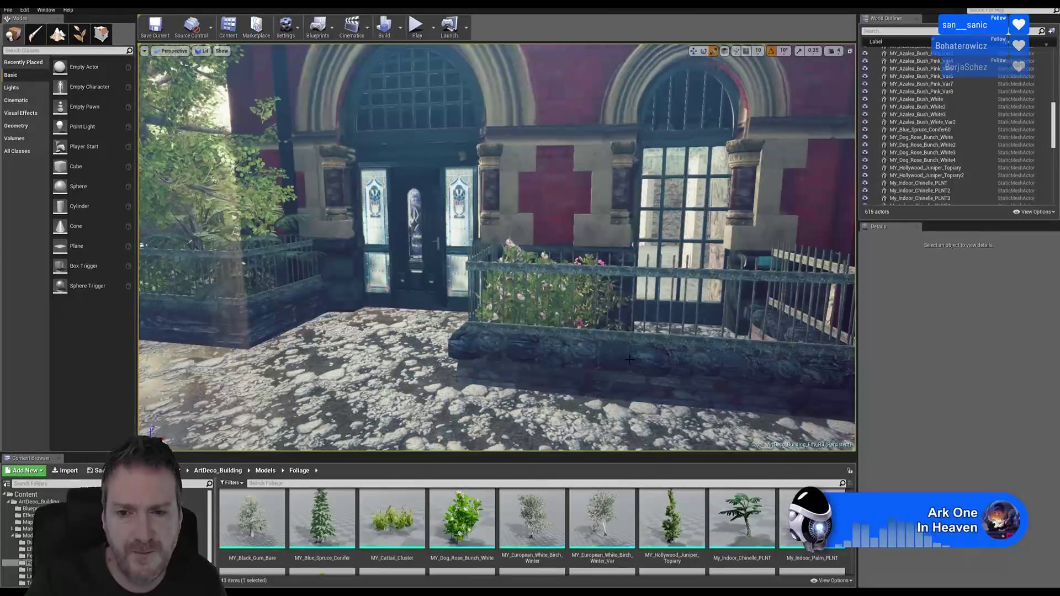
right_click_drag(663, 391, 687, 373)
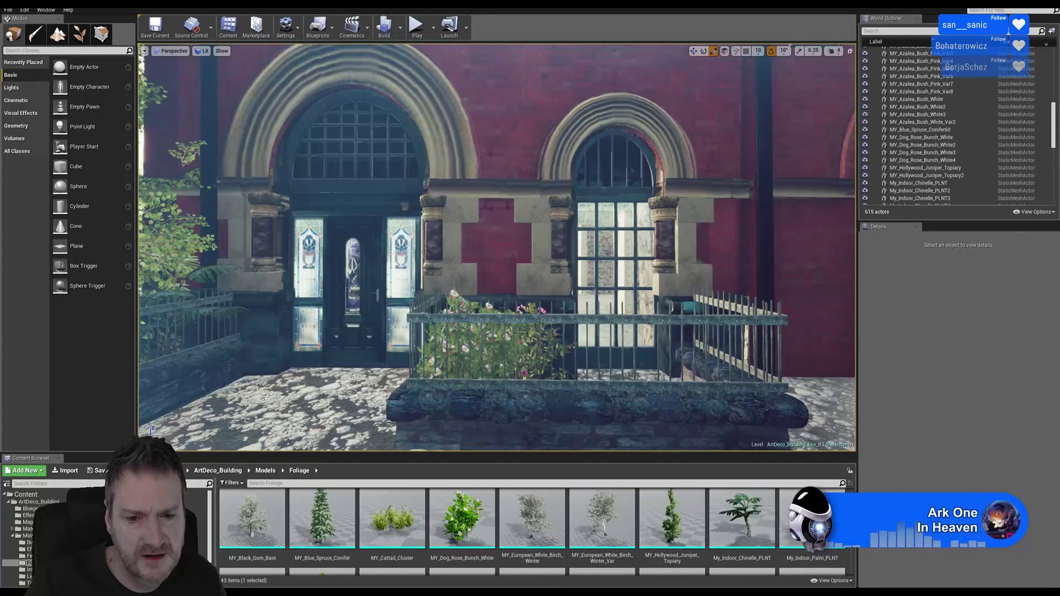
- Find My_Indoor_Palm_Var_PLNT in the Foliage folder and place it at the bed's front railing, in front of the flowering bushes
scroll(533, 530, "down", 3)
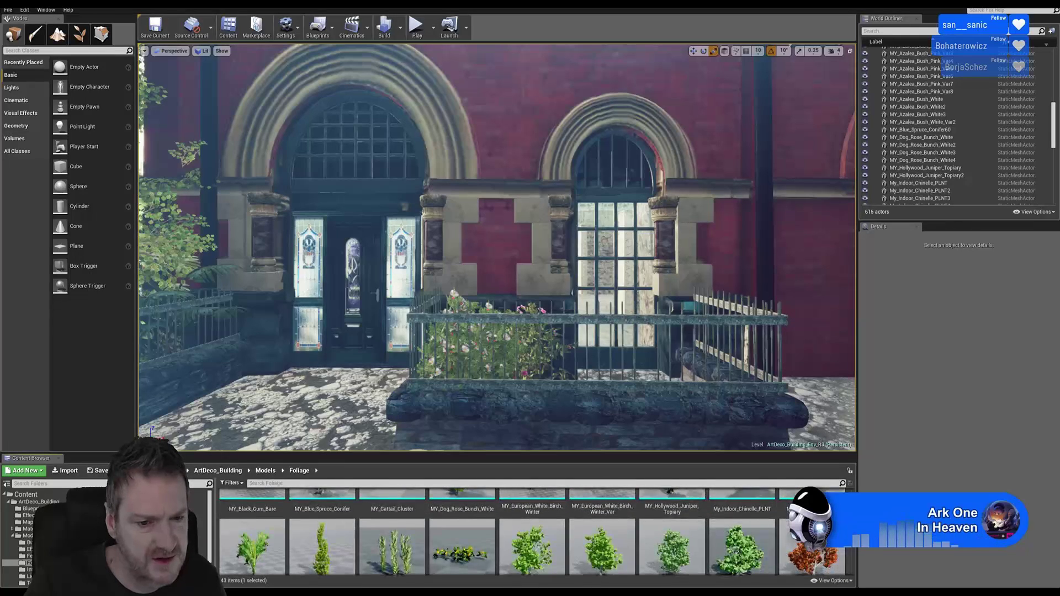
scroll(529, 532, "down", 2)
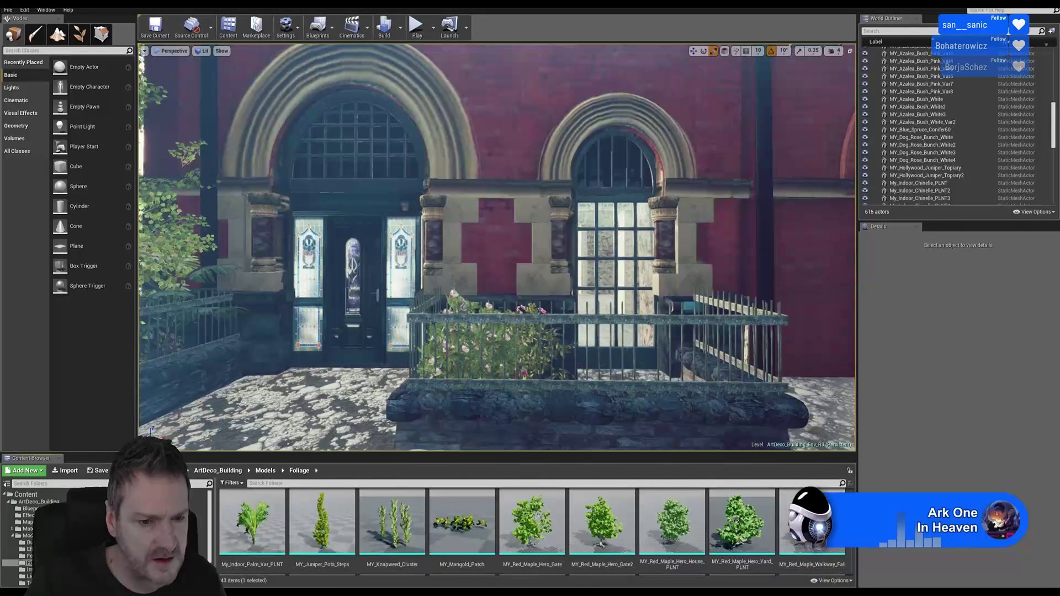
left_click_drag(252, 521, 499, 372)
right_click_drag(587, 334, 453, 356)
key("d")
key("w")
key("s")
key("s")
key("w")
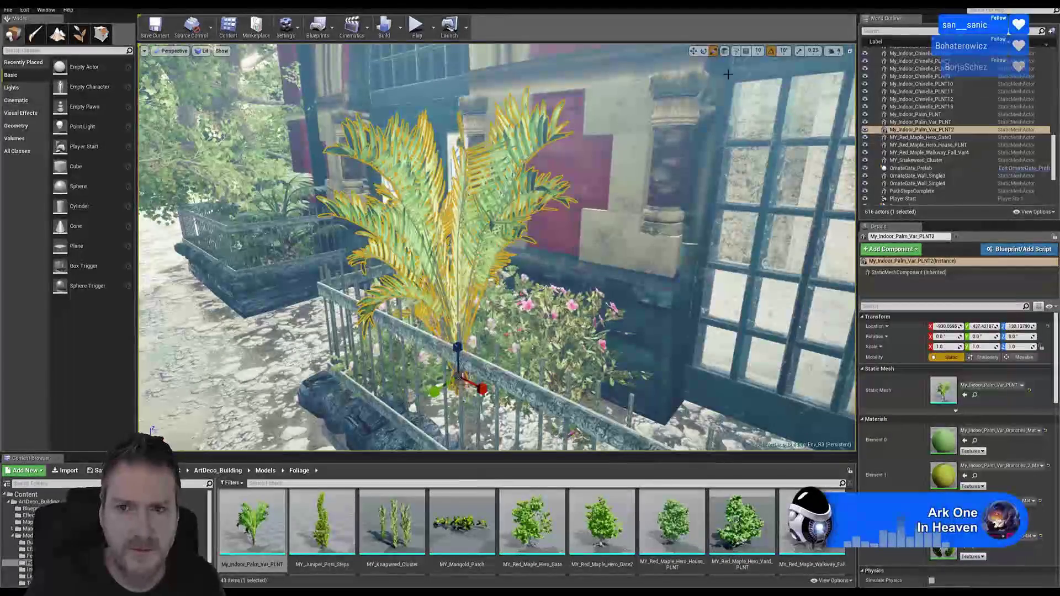
- Lower the palm and move it back among the dog roses and azalea, to about X -947, Y 296, Z 74
left_click(693, 51)
left_click_drag(438, 396, 474, 362)
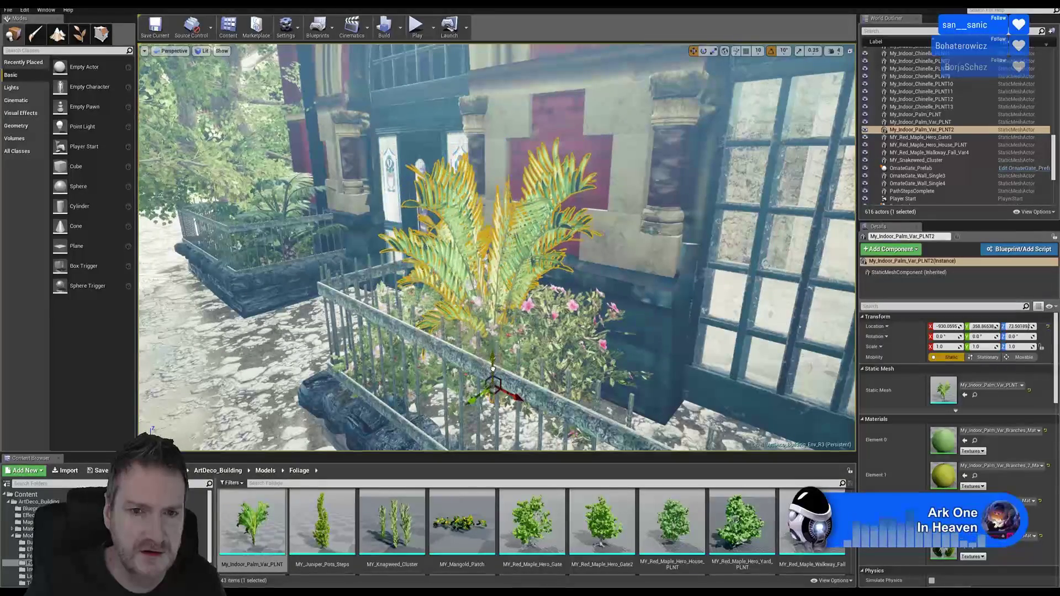
mouse_move(554, 333)
right_mouse_down()
mouse_move(623, 345)
mouse_move(513, 348)
mouse_move(573, 348)
mouse_move(553, 334)
right_mouse_up()
left_click_drag(552, 343, 533, 337)
right_click_drag(533, 338, 651, 331)
right_click_drag(543, 356, 544, 355)
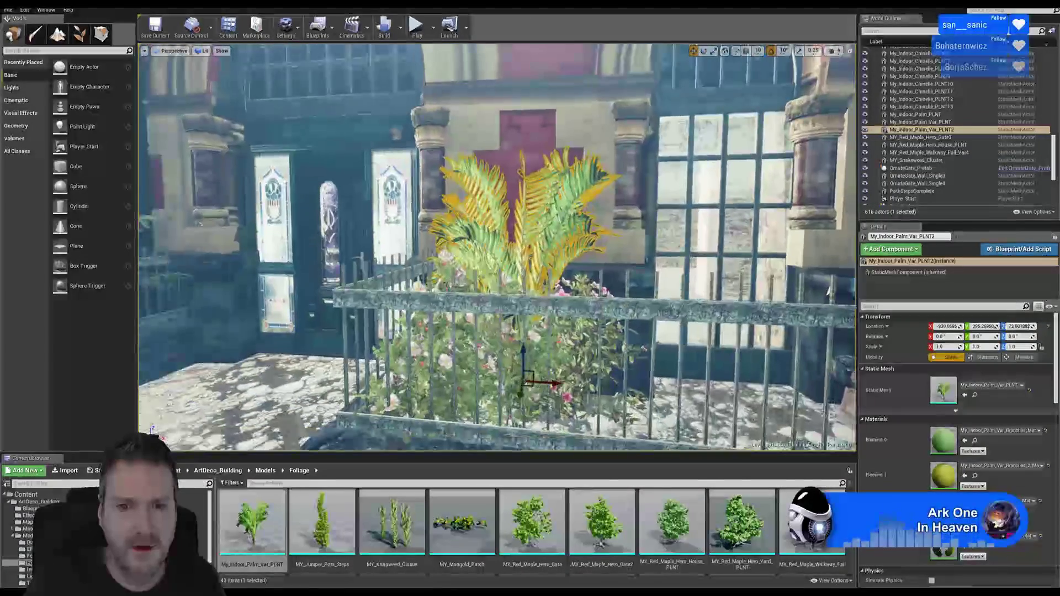
left_click_drag(545, 382, 538, 385)
right_click_drag(565, 370, 565, 371)
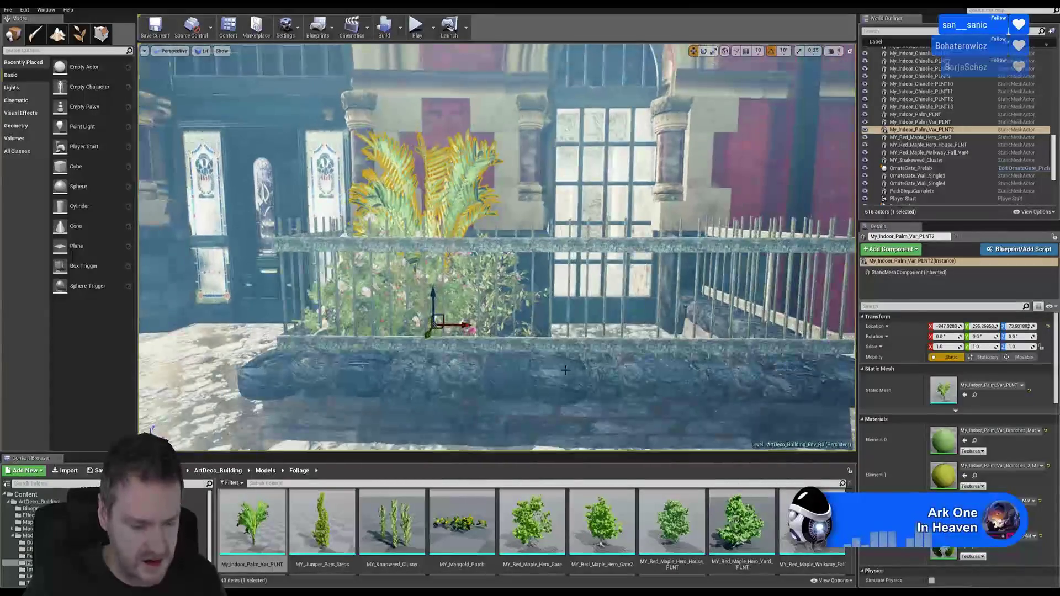
key("Escape")
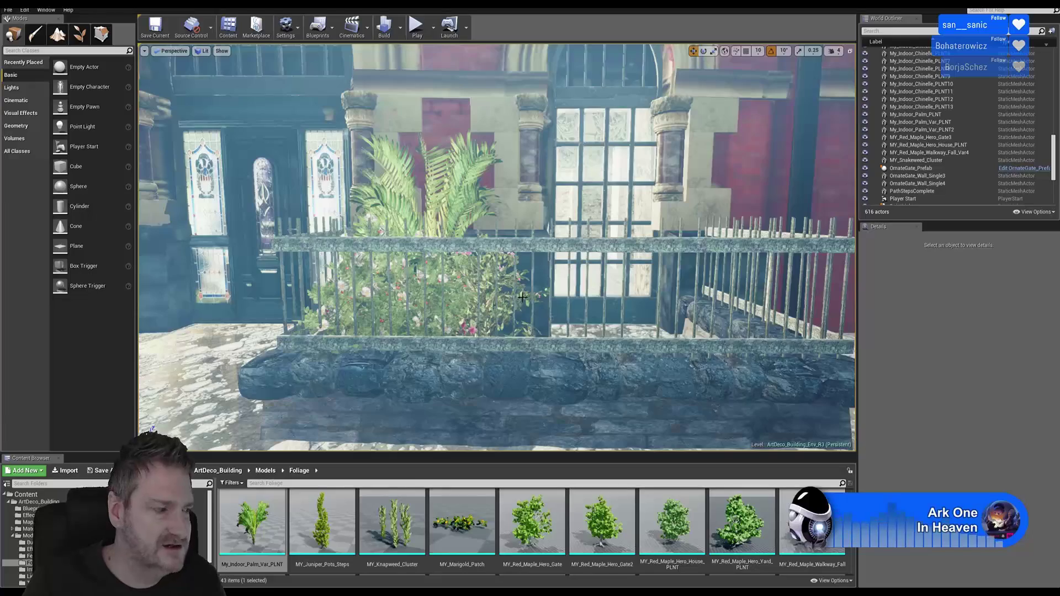
- Examine the planted part of the railed bed and its still empty end from the front and from above
key("s")
mouse_move(494, 283)
right_mouse_down()
mouse_move(511, 309)
mouse_move(544, 301)
mouse_move(531, 276)
mouse_move(486, 278)
mouse_move(505, 285)
right_mouse_up()
key("s")
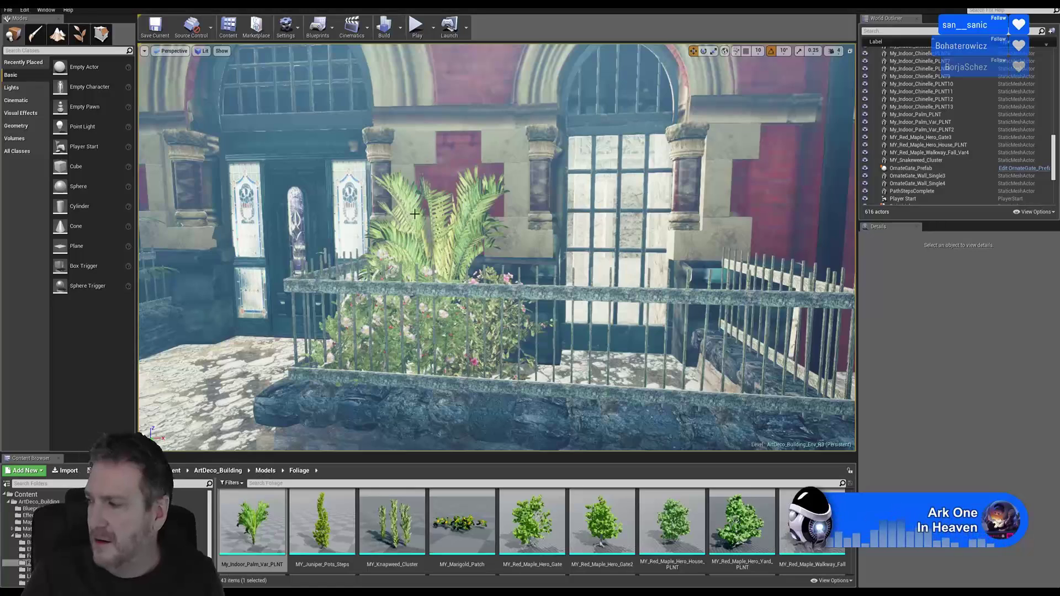
right_click_drag(466, 346, 497, 348)
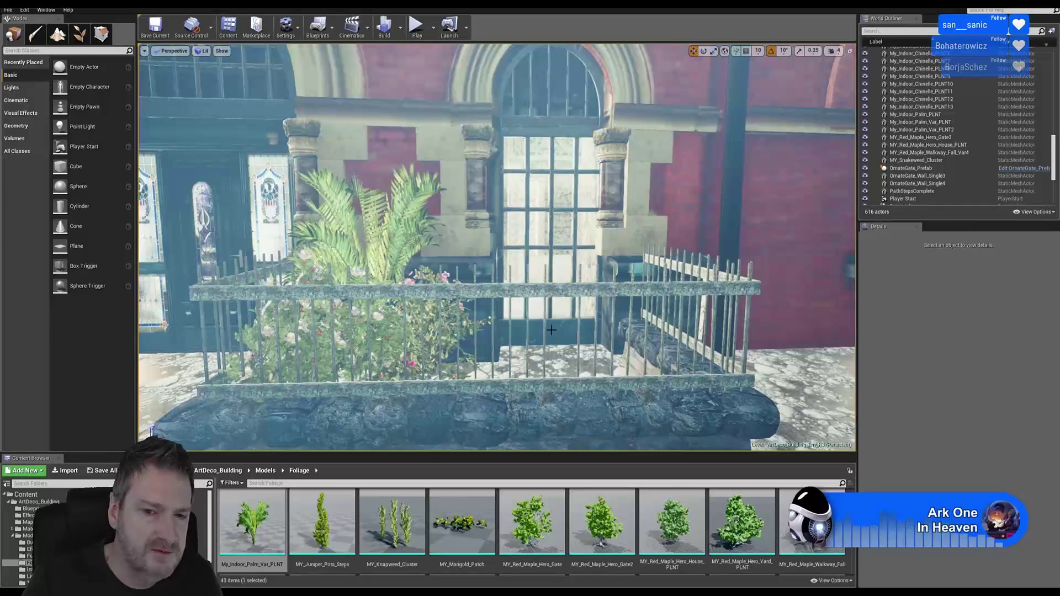
right_click_drag(582, 354, 566, 353)
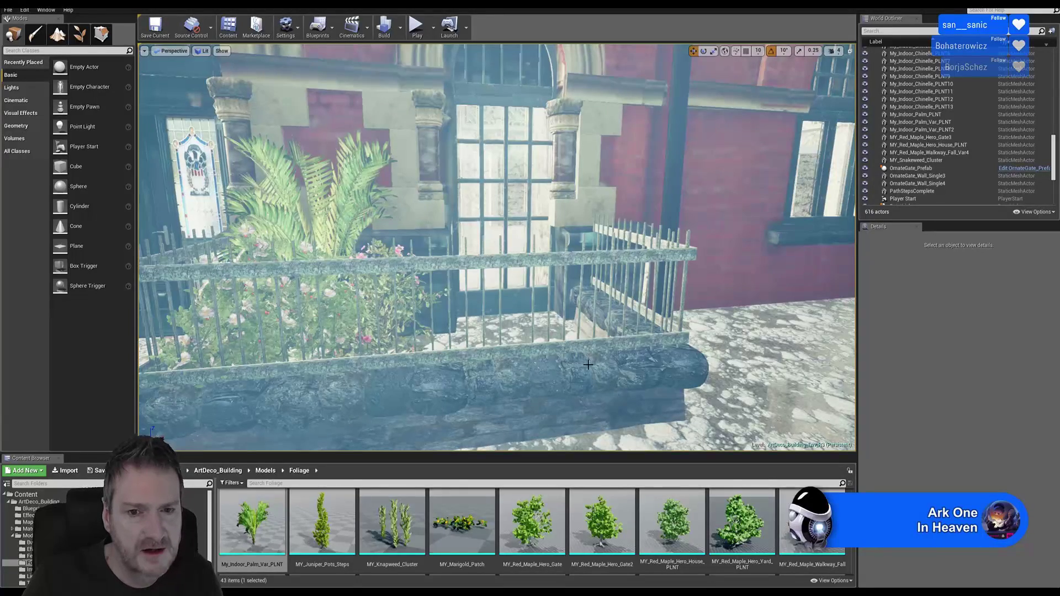
mouse_move(497, 248)
right_mouse_down()
mouse_move(477, 244)
mouse_move(487, 240)
right_mouse_up()
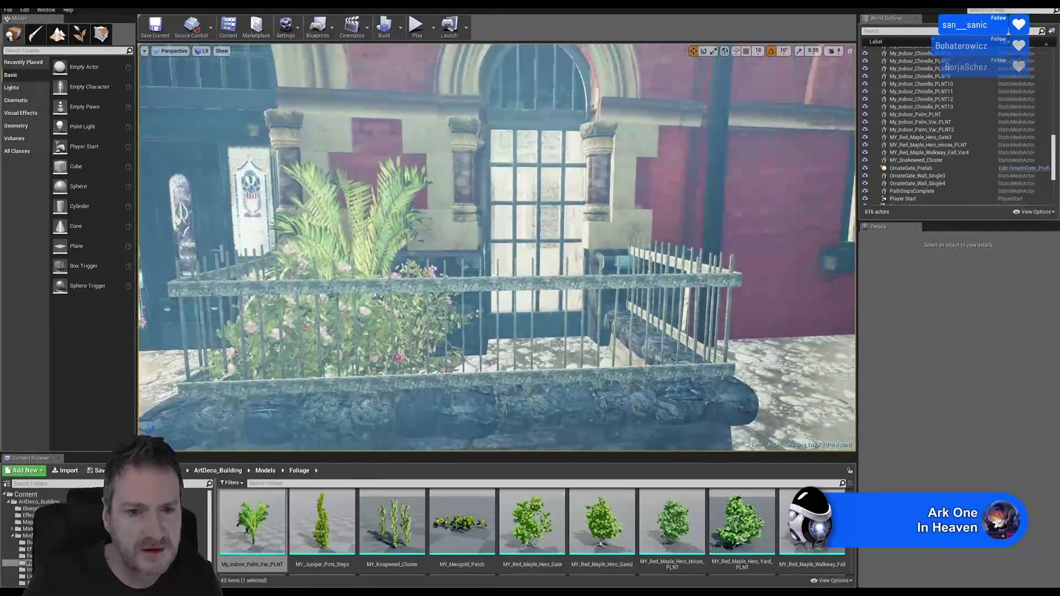
right_click_drag(584, 365, 562, 396)
right_click_drag(434, 332, 435, 331)
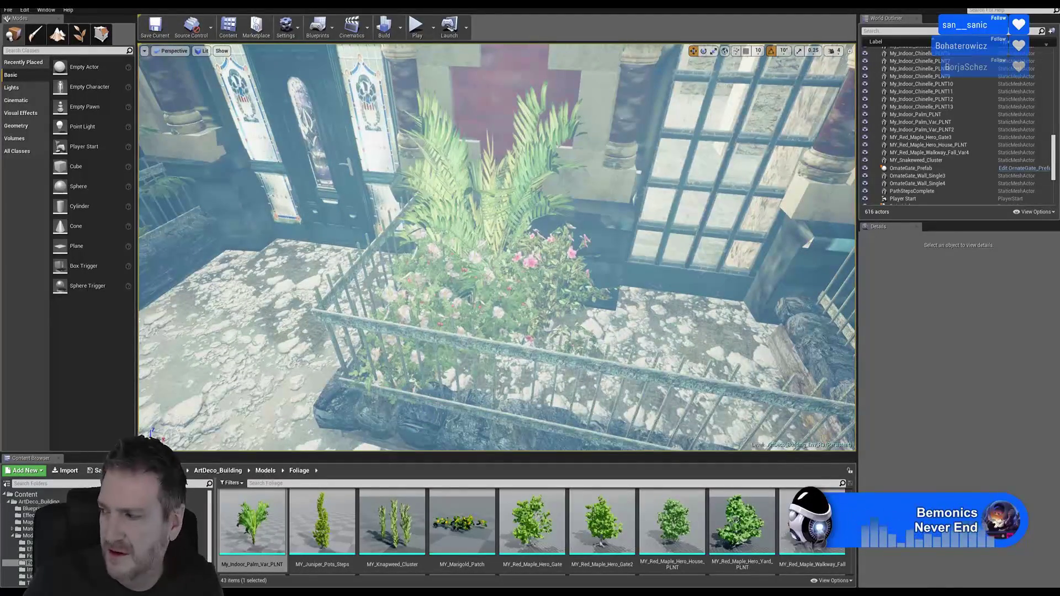
- Duplicate the three white dog rose bunches and move the copies to the empty end of the bed, beside the far side railing
left_click(406, 314)
left_click(446, 280, "ctrl")
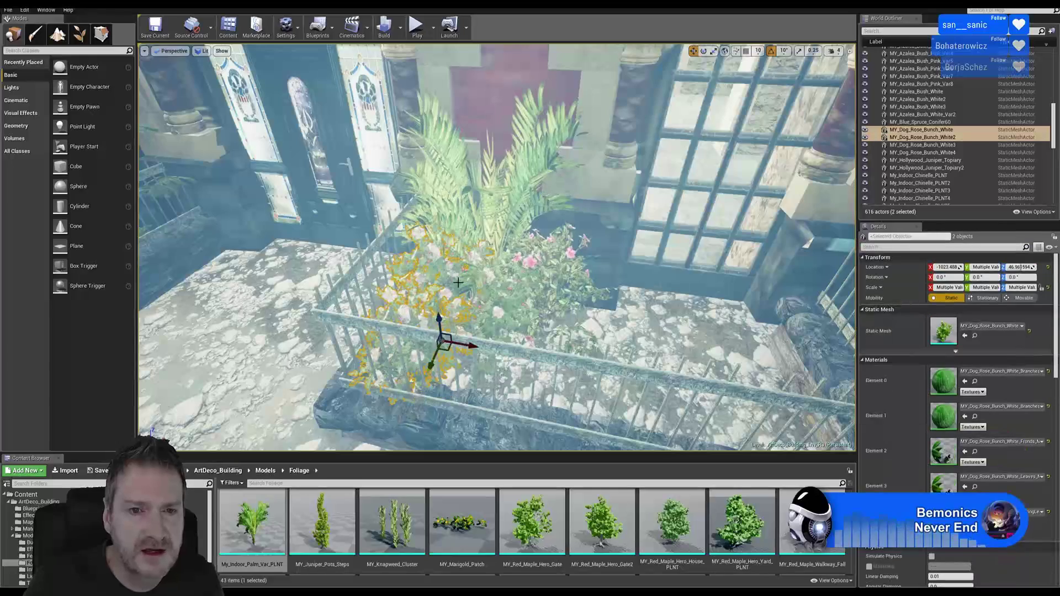
left_click(504, 291, "ctrl")
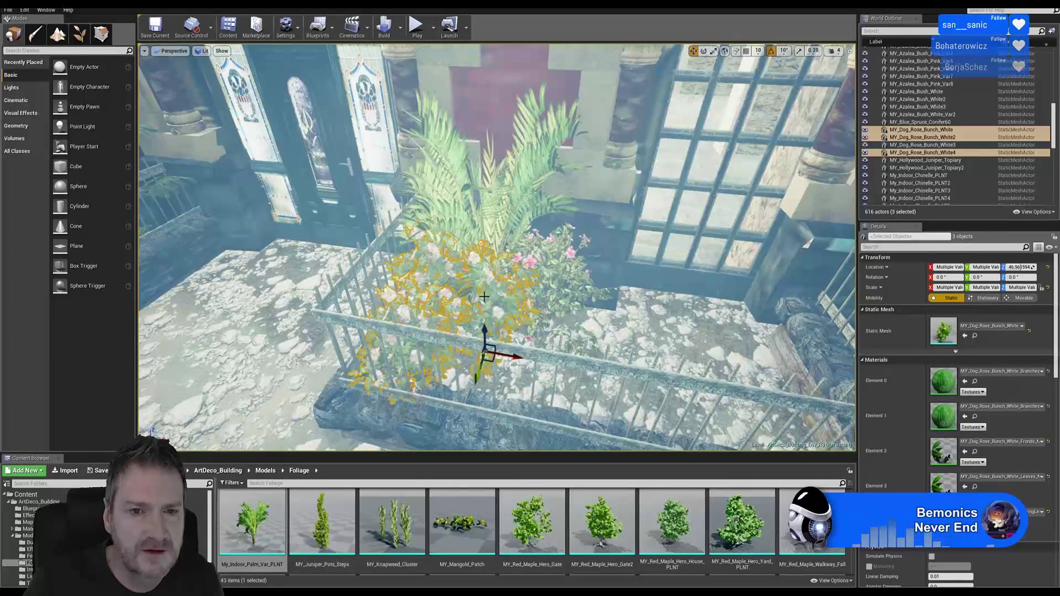
right_click_drag(491, 292, 488, 301)
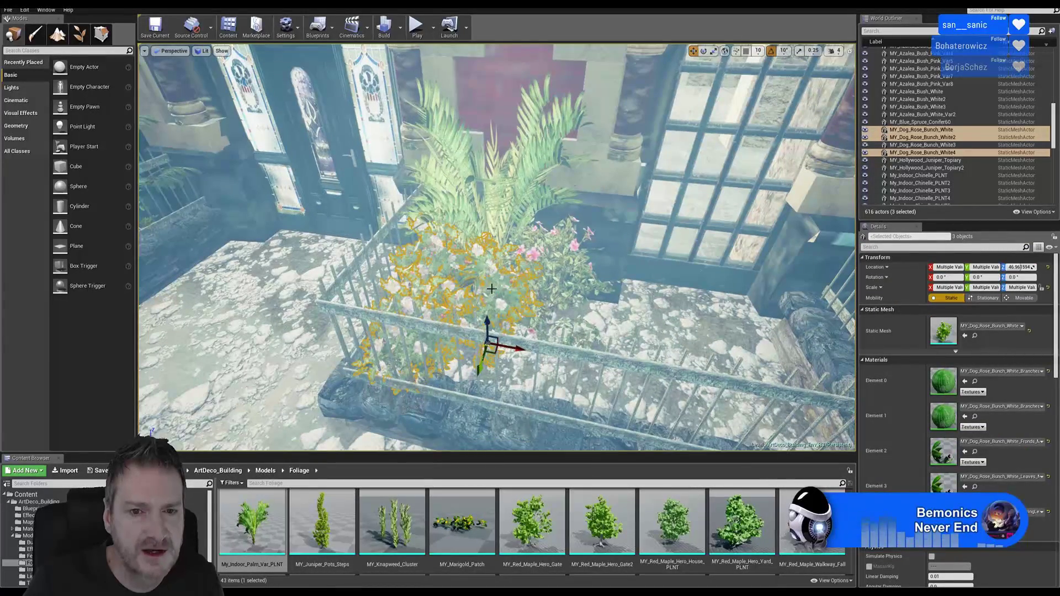
right_click(492, 289)
mouse_move(524, 417)
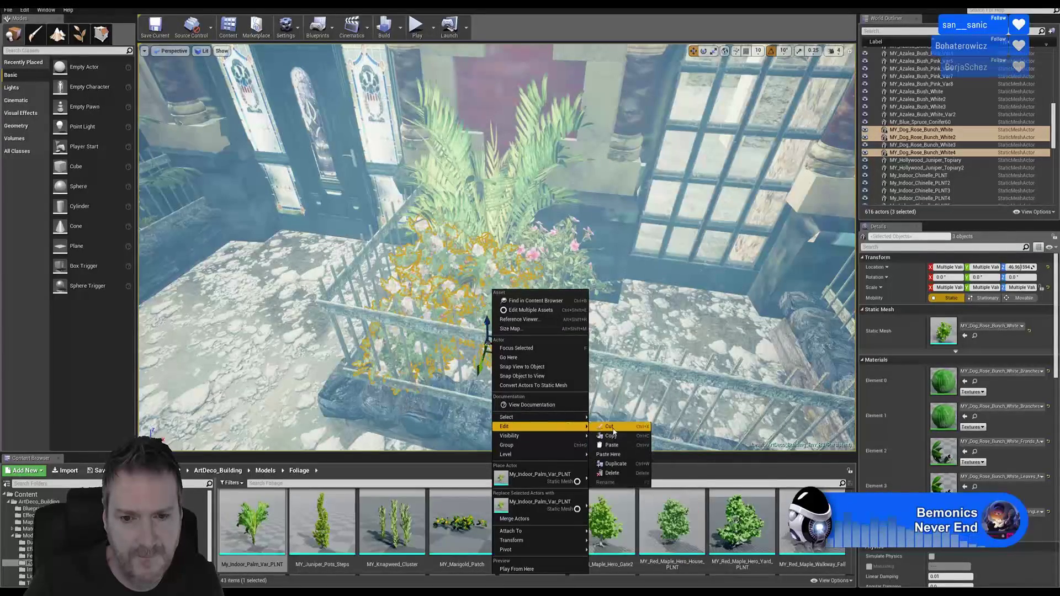
left_click(614, 464)
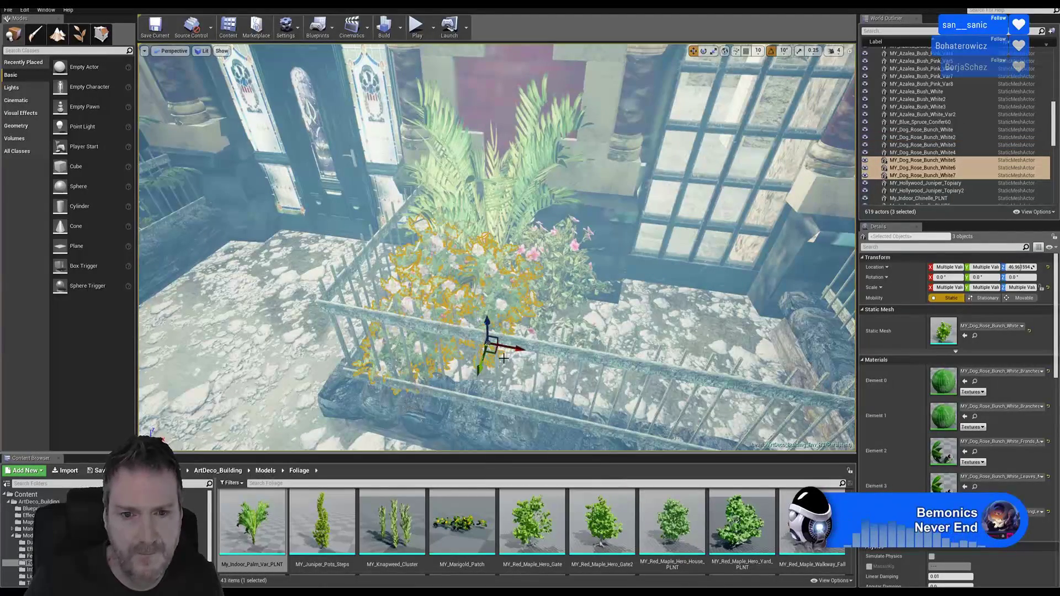
left_click_drag(485, 329, 791, 335)
right_click_drag(697, 304, 702, 345)
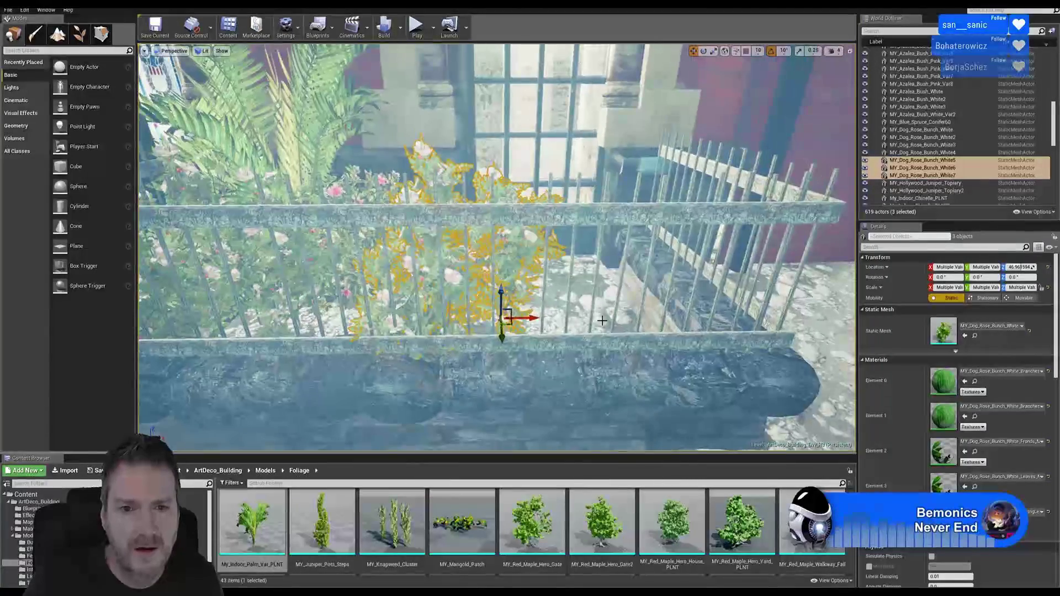
left_click_drag(503, 309, 717, 333)
mouse_move(717, 334)
right_mouse_down()
mouse_move(687, 326)
mouse_move(682, 309)
mouse_move(728, 331)
right_mouse_up()
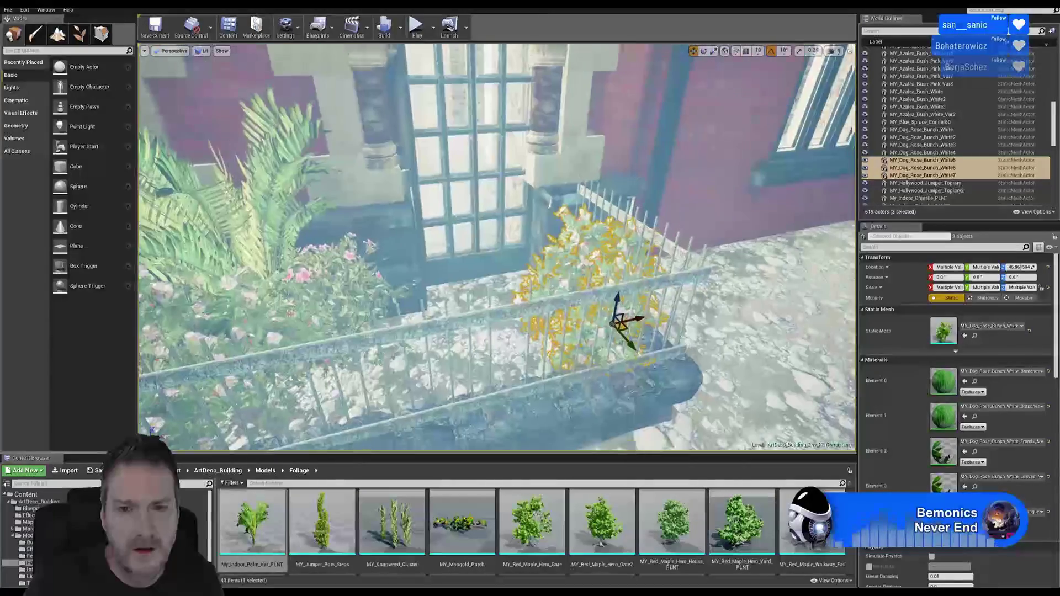
- Duplicate the three far-end dog roses, shift the copies towards the bed's middle and rotate them about 50 degrees around the vertical axis
right_click(587, 266)
mouse_move(617, 409)
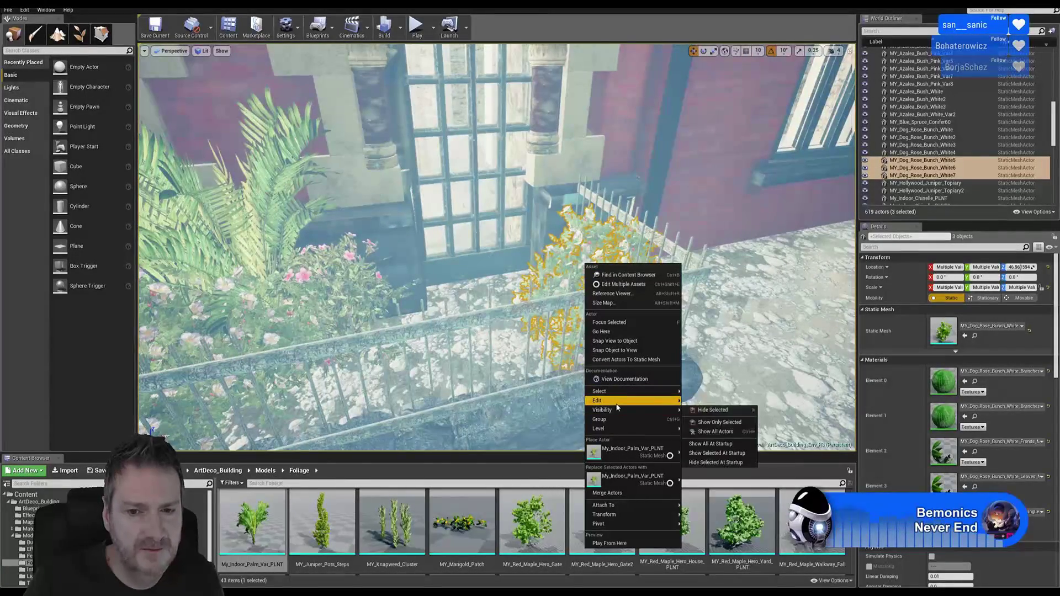
left_click(712, 436)
left_click_drag(636, 321, 549, 336)
left_click(707, 53)
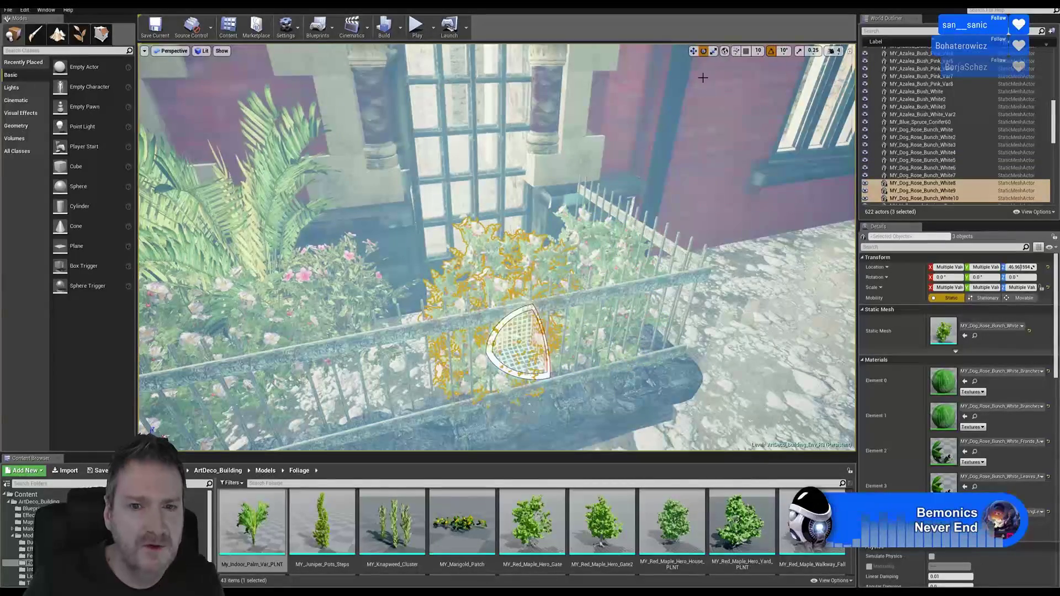
left_click_drag(521, 375, 660, 303)
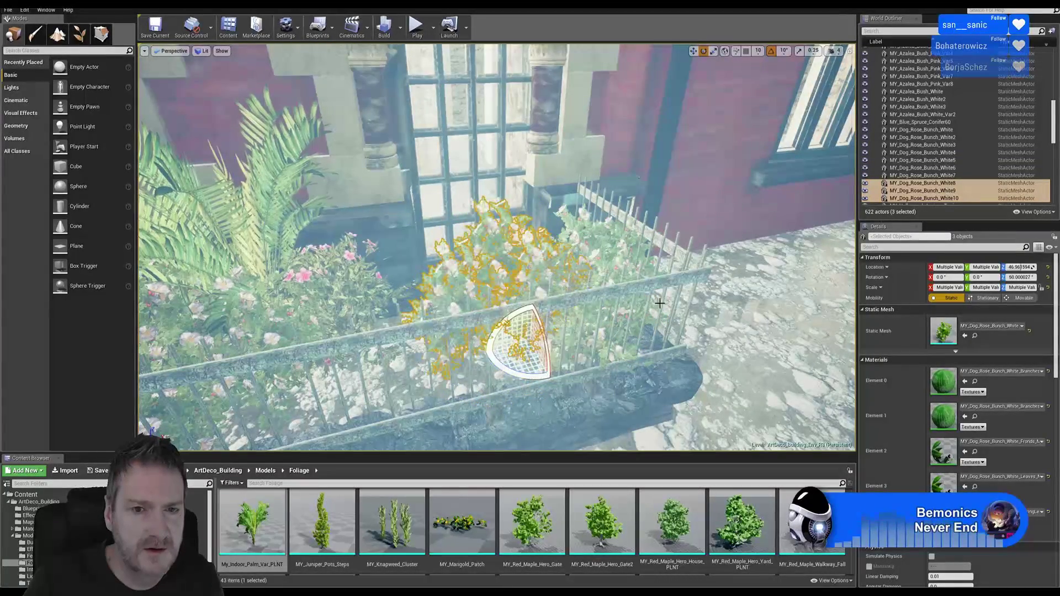
- Move the rotated dog roses towards the front railing and lower them to about Z 37
left_click(692, 50)
left_click_drag(539, 362, 566, 429)
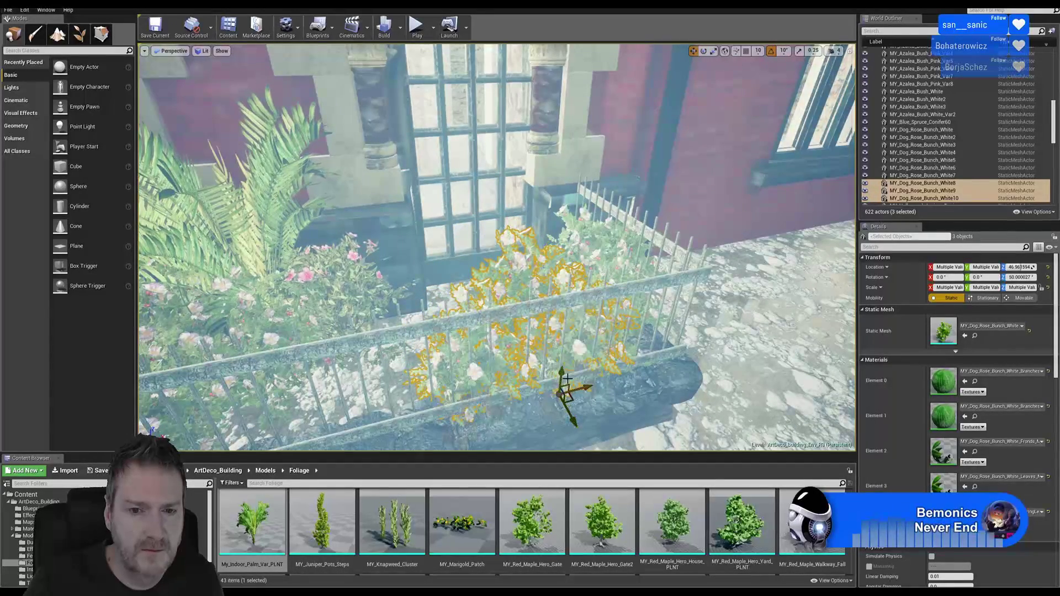
left_click_drag(561, 378, 559, 389)
left_click_drag(561, 389, 561, 385)
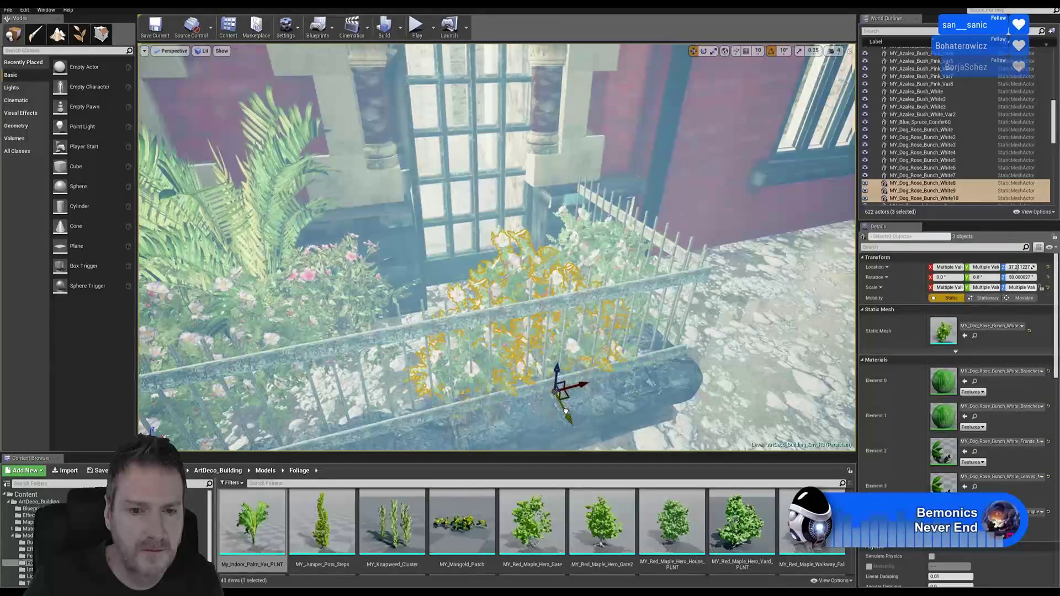
- Inspect the new dog rose groups along the railing, checking their coverage and the remaining gap beside the azalea
right_click_drag(574, 421, 546, 406)
right_click_drag(669, 394, 664, 394)
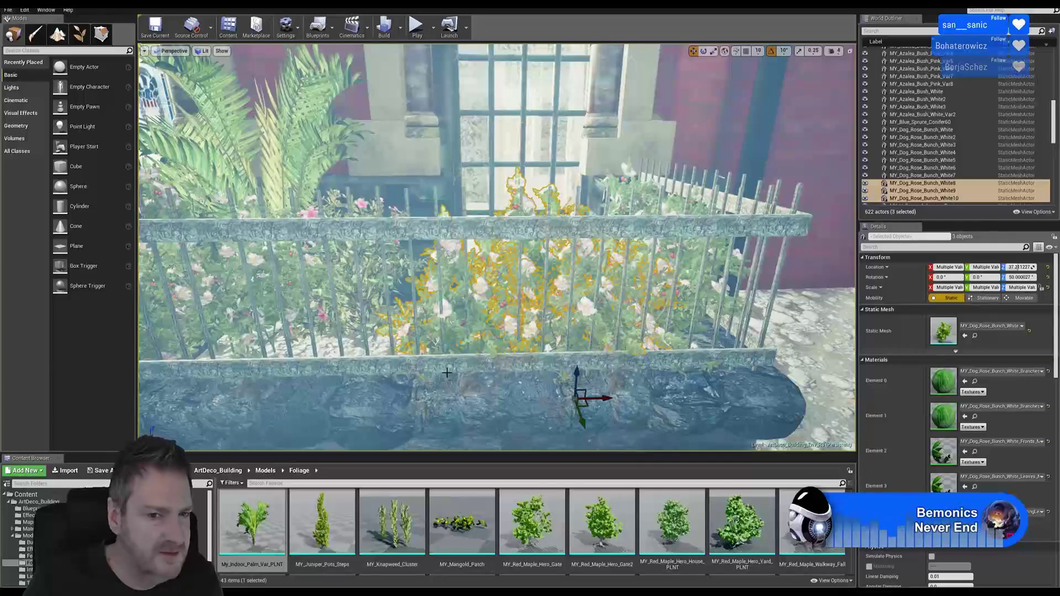
right_click_drag(517, 398, 600, 383)
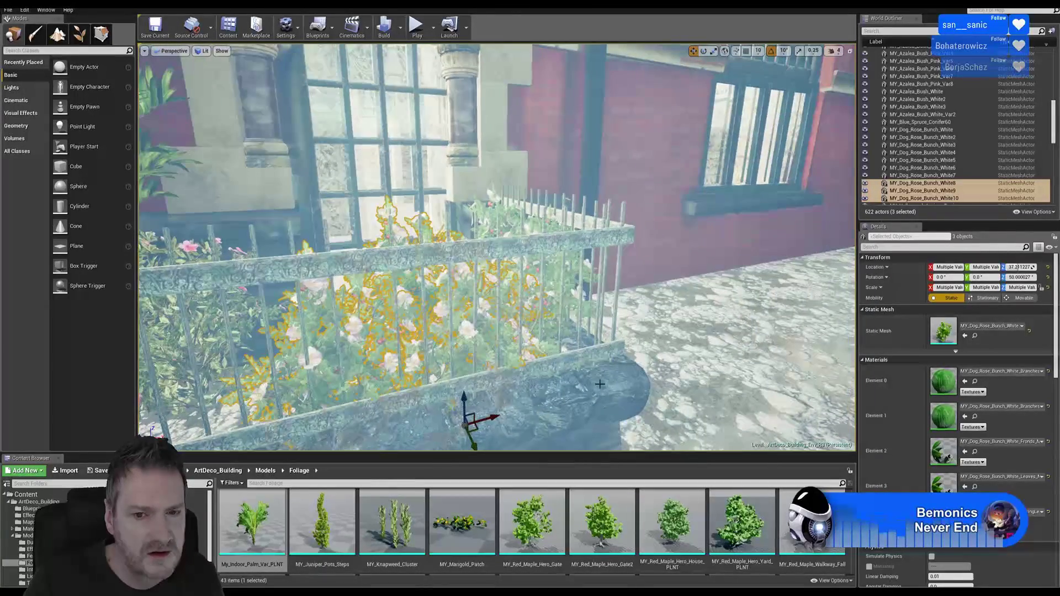
left_click(551, 375)
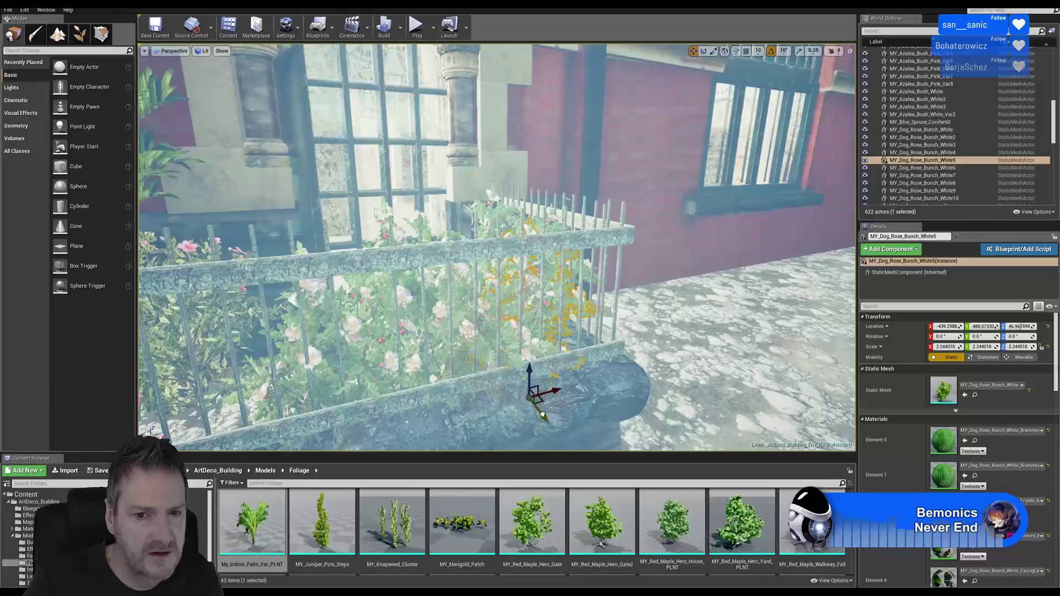
key("Escape")
mouse_move(545, 382)
right_mouse_down()
mouse_move(510, 383)
mouse_move(516, 395)
mouse_move(491, 401)
mouse_move(491, 379)
mouse_move(480, 379)
mouse_move(488, 395)
mouse_move(554, 379)
right_mouse_up()
key("w")
key("e")
key("s")
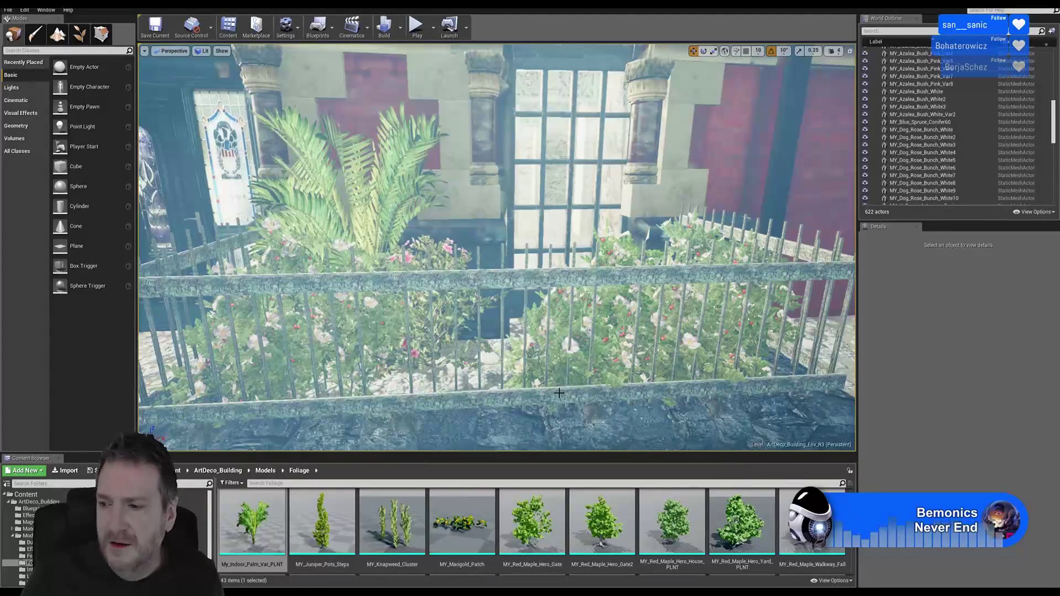
key("s")
right_click_drag(555, 379, 577, 360)
key("w")
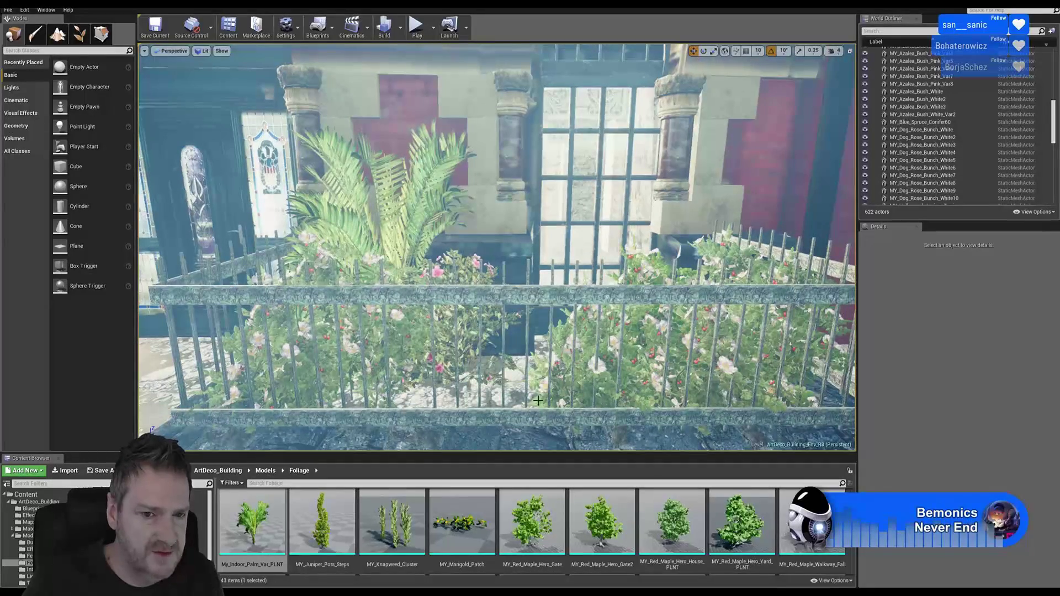
- Duplicate the pink azalea and move the copy forward into the gap between the dog rose groups, to about X -755, Y 461
right_click_drag(563, 356, 507, 345)
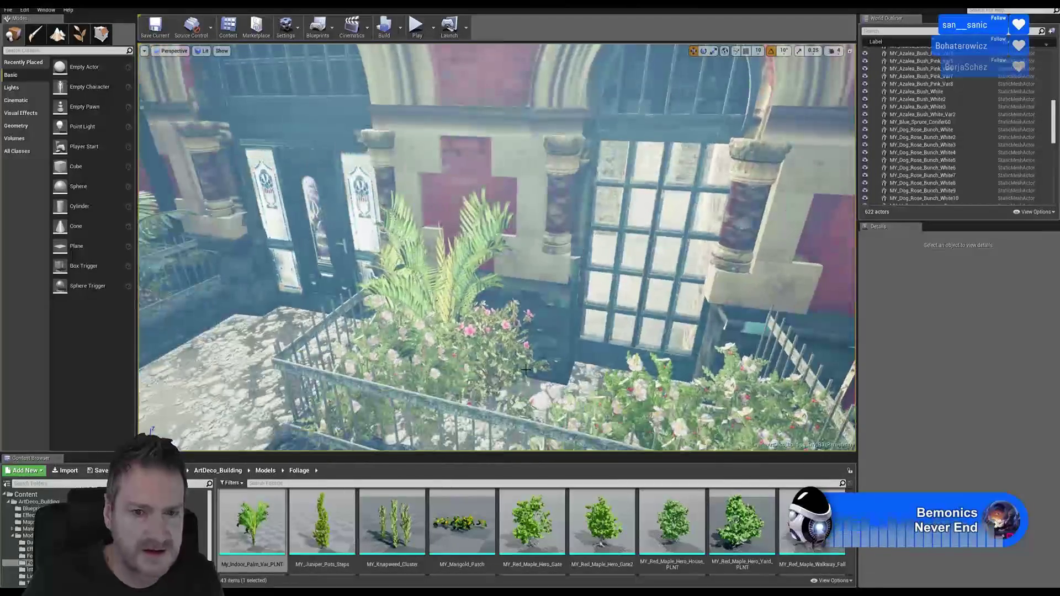
left_click(497, 405)
right_click(497, 406)
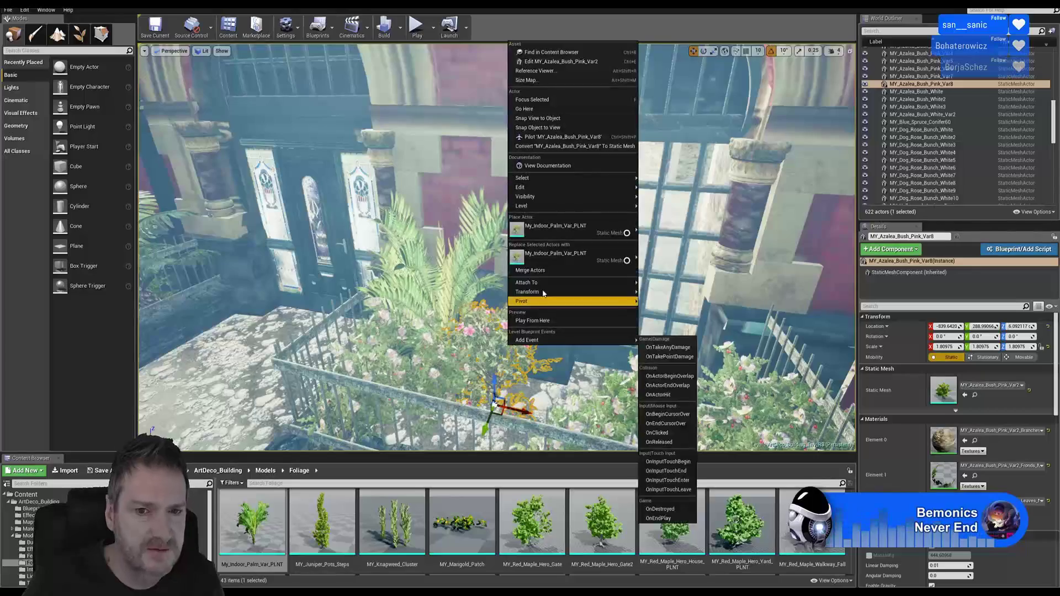
mouse_move(548, 194)
left_click(662, 217)
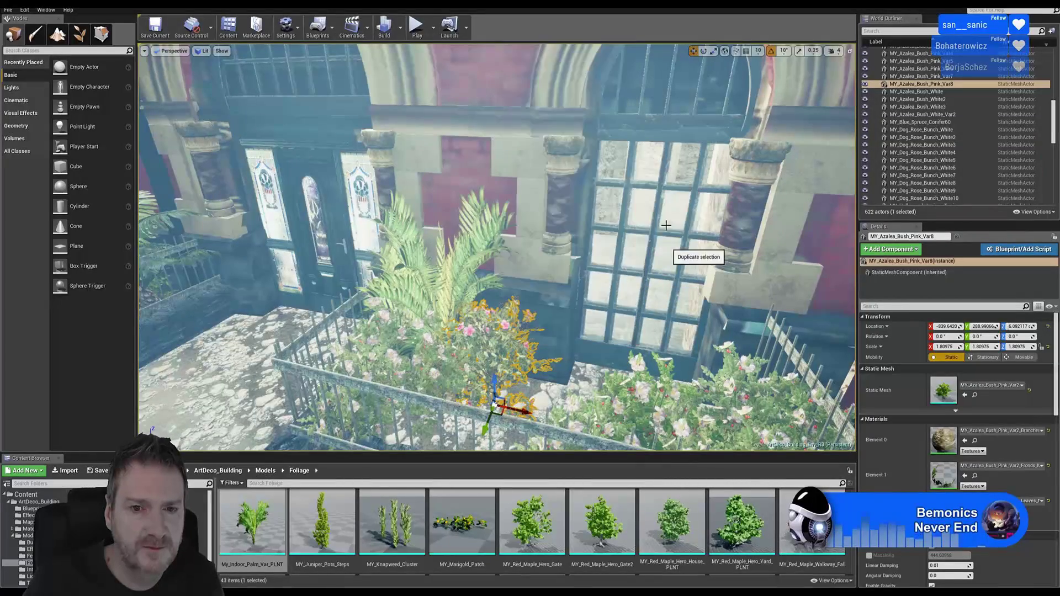
right_click_drag(489, 425, 561, 370)
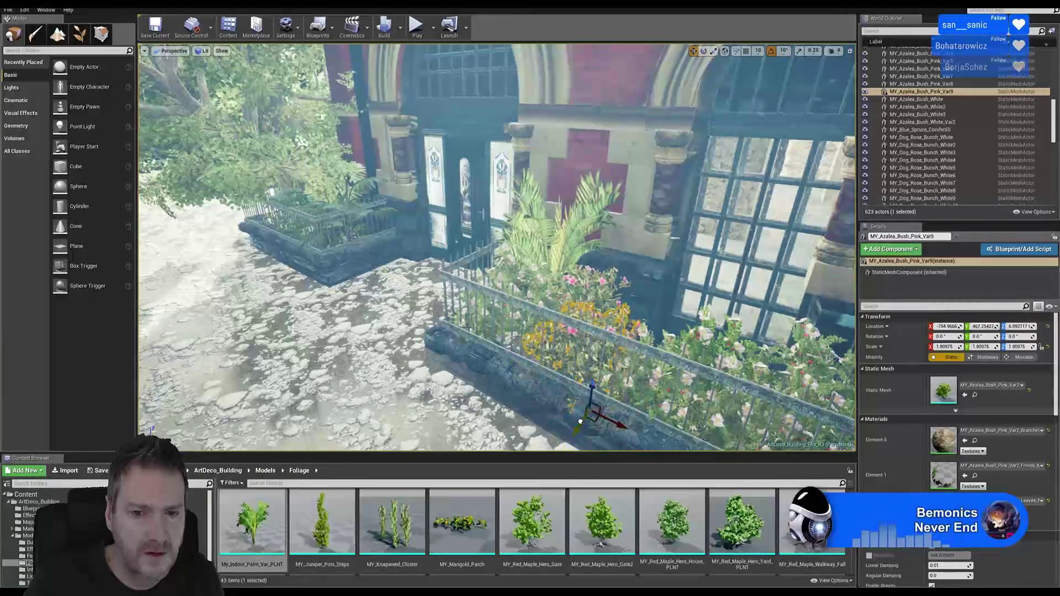
right_click_drag(531, 412, 556, 345)
key("Escape")
- Review the whole planted bed from a distance and browse the remaining Foliage meshes for another plant to add
right_click_drag(517, 268, 488, 260)
mouse_move(486, 331)
right_mouse_down()
mouse_move(488, 303)
mouse_move(474, 318)
right_mouse_up()
right_click_drag(458, 422, 507, 361)
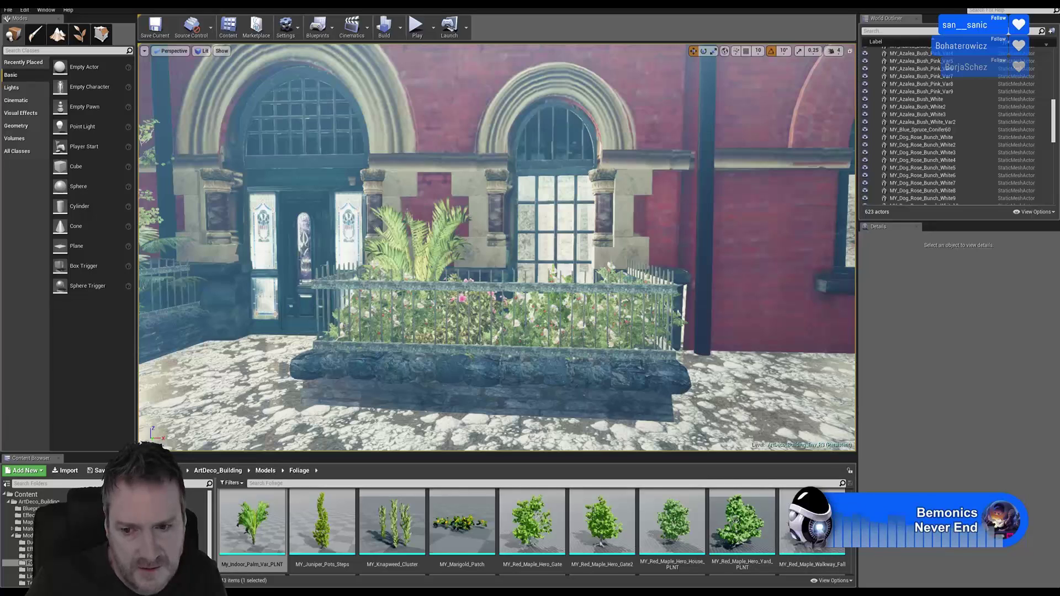
scroll(530, 532, "down", 1)
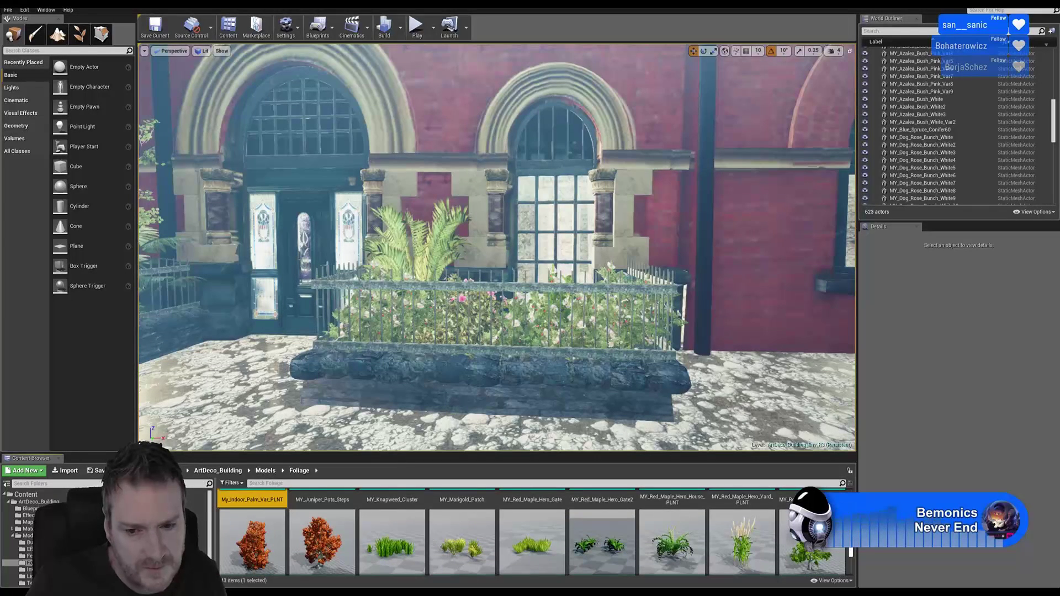
scroll(853, 553, "down", 4)
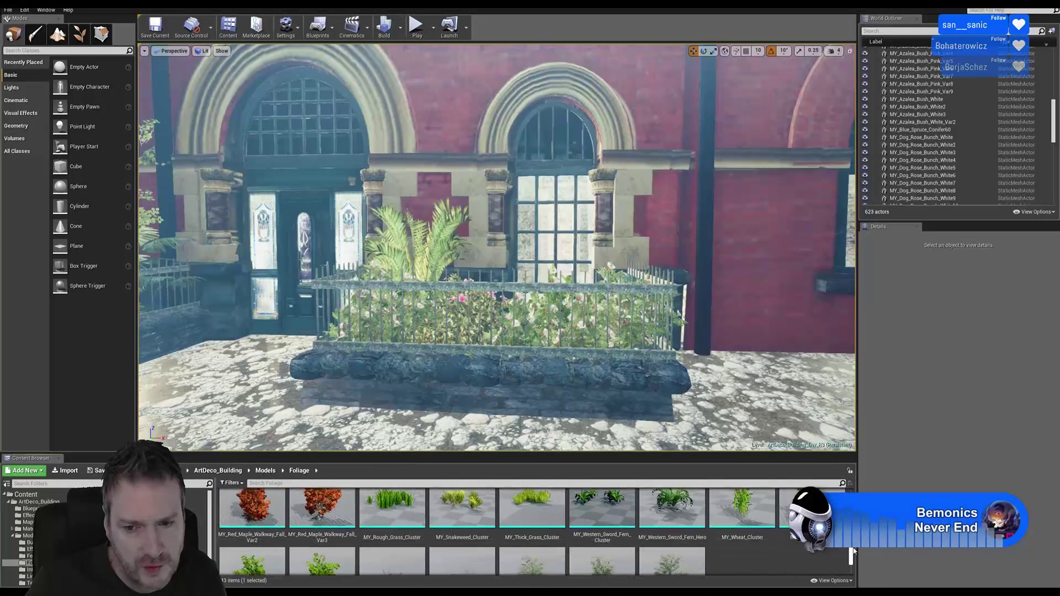
scroll(852, 554, "up", 2)
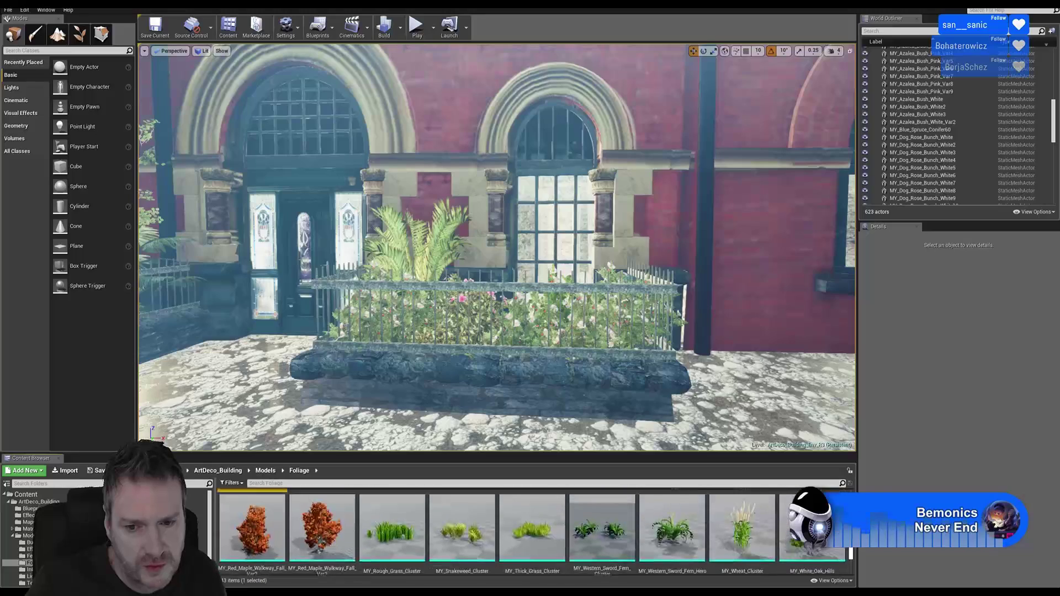
scroll(854, 549, "down", 1)
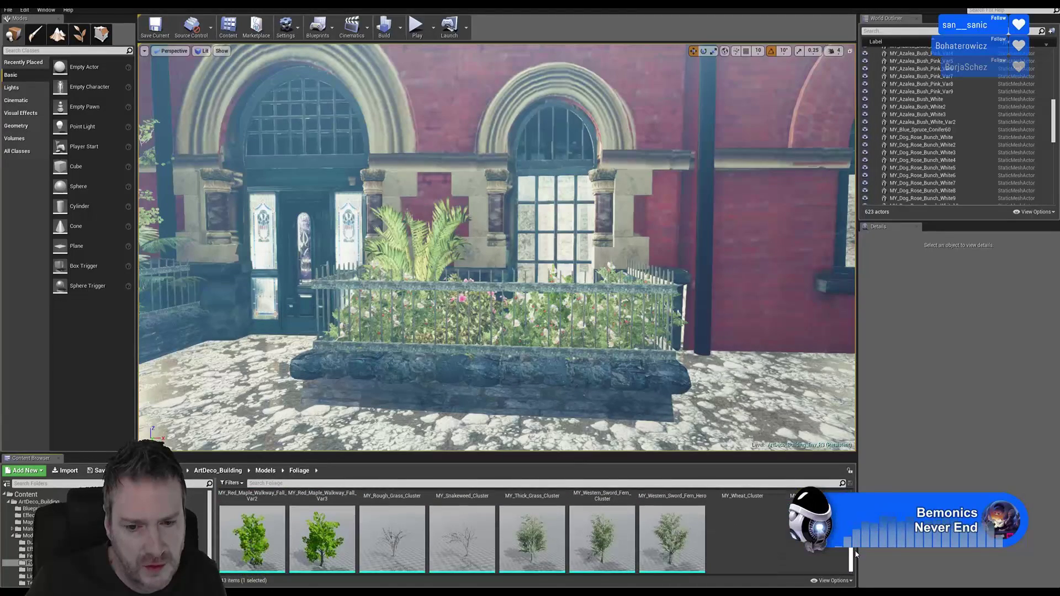
left_click_drag(855, 549, 854, 547)
- Place a MYElderberry_Walkway_Bare tree on the paving in front of the bed's far end, at about X -511, Y 613
mouse_move(552, 309)
right_mouse_down()
mouse_move(577, 285)
mouse_move(549, 312)
right_mouse_up()
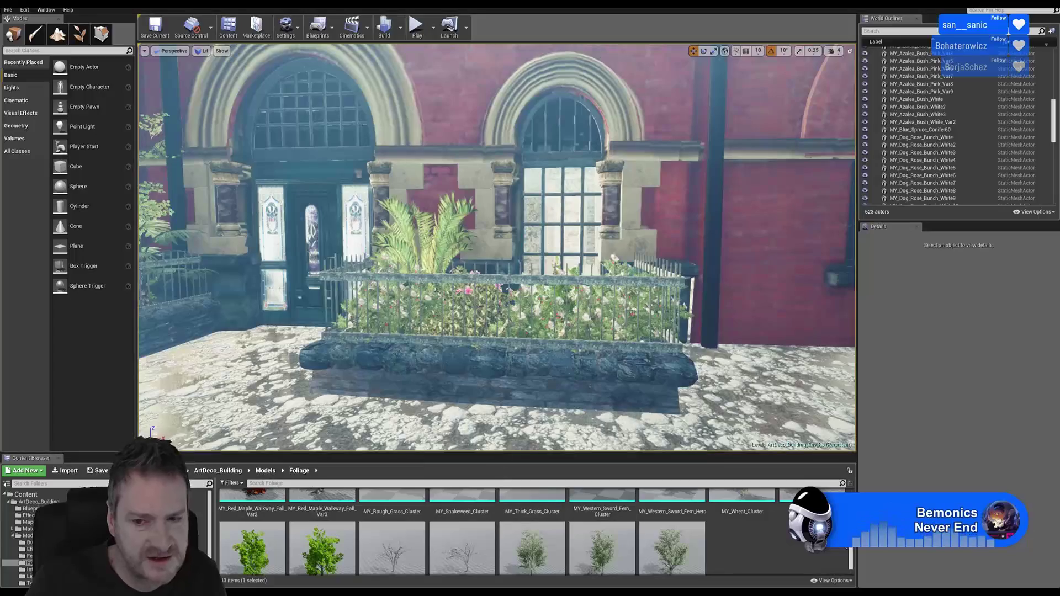
right_click_drag(428, 395, 237, 389)
key("w")
right_click_drag(504, 258, 671, 258)
key("s")
key("w")
right_click_drag(505, 257, 436, 258)
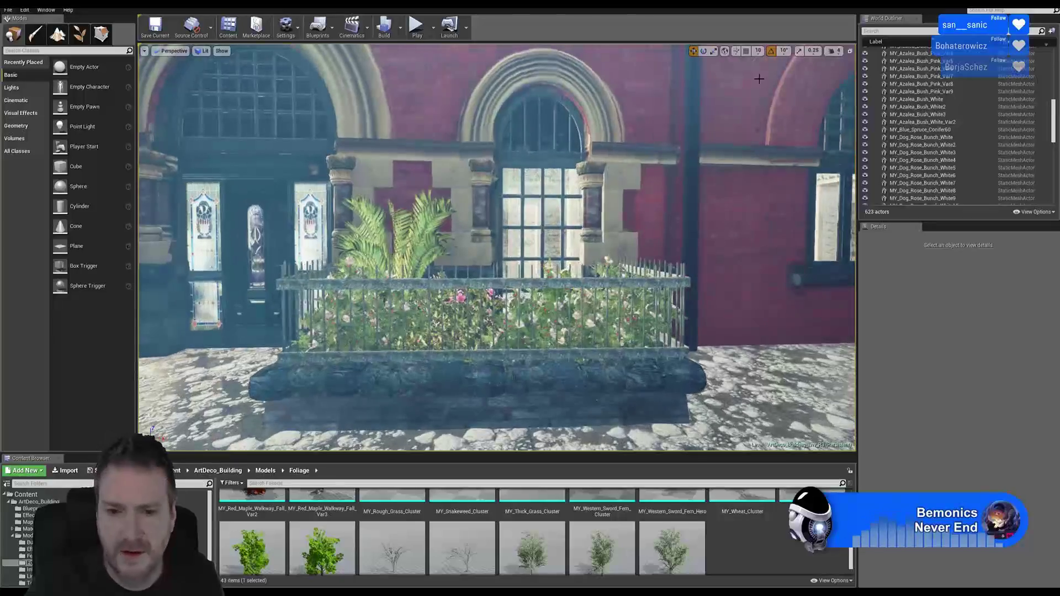
left_click_drag(462, 550, 582, 393)
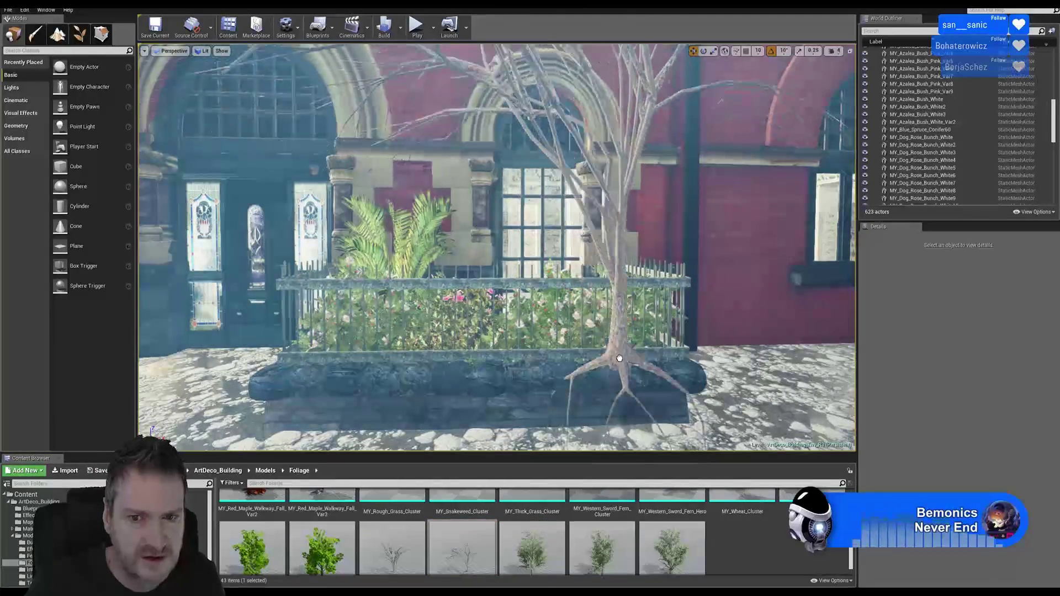
left_click_drag(616, 437, 617, 436)
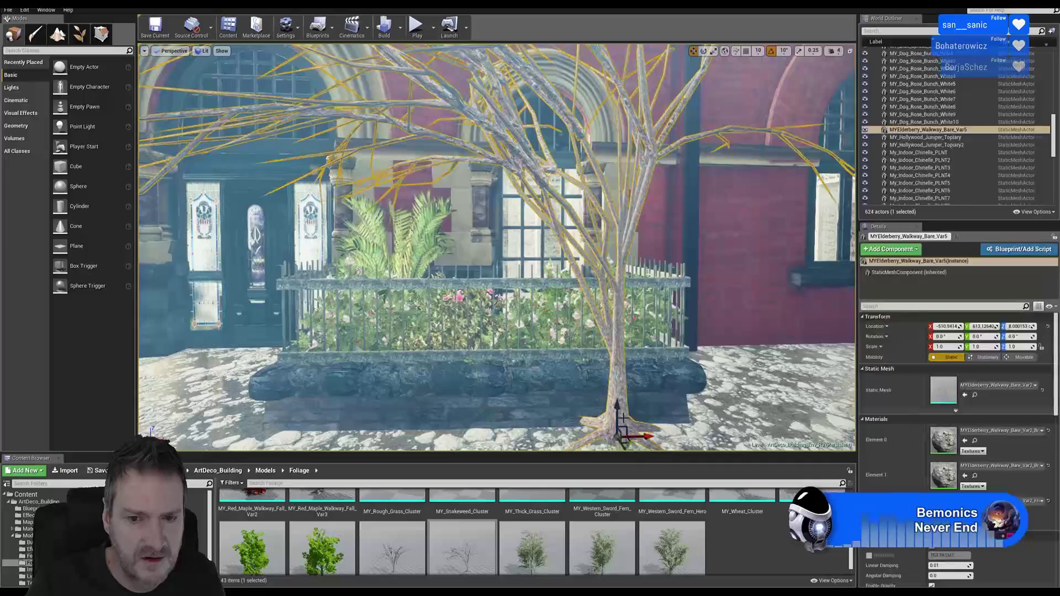
- Move the bare elderberry tree into the planting bed at about X -440, Y 324, Z -18 and scale it uniformly to about 0.74
right_click_drag(559, 347, 558, 348)
left_click_drag(559, 347, 500, 274)
mouse_move(574, 266)
right_mouse_down()
mouse_move(568, 259)
mouse_move(574, 266)
right_mouse_up()
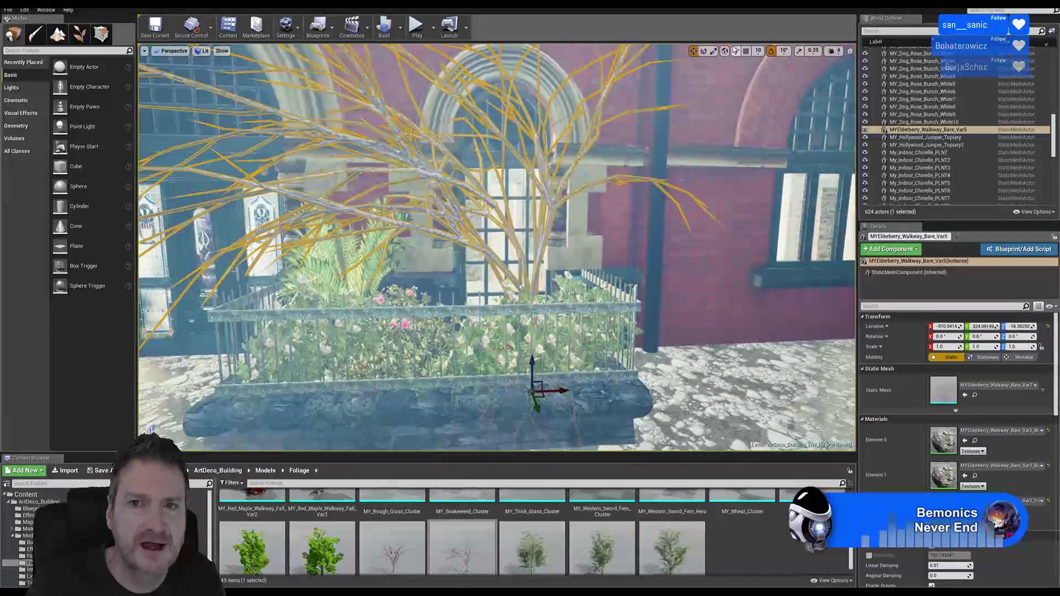
left_click(713, 51)
mouse_move(549, 409)
left_mouse_down()
mouse_move(524, 421)
mouse_move(538, 413)
left_mouse_up()
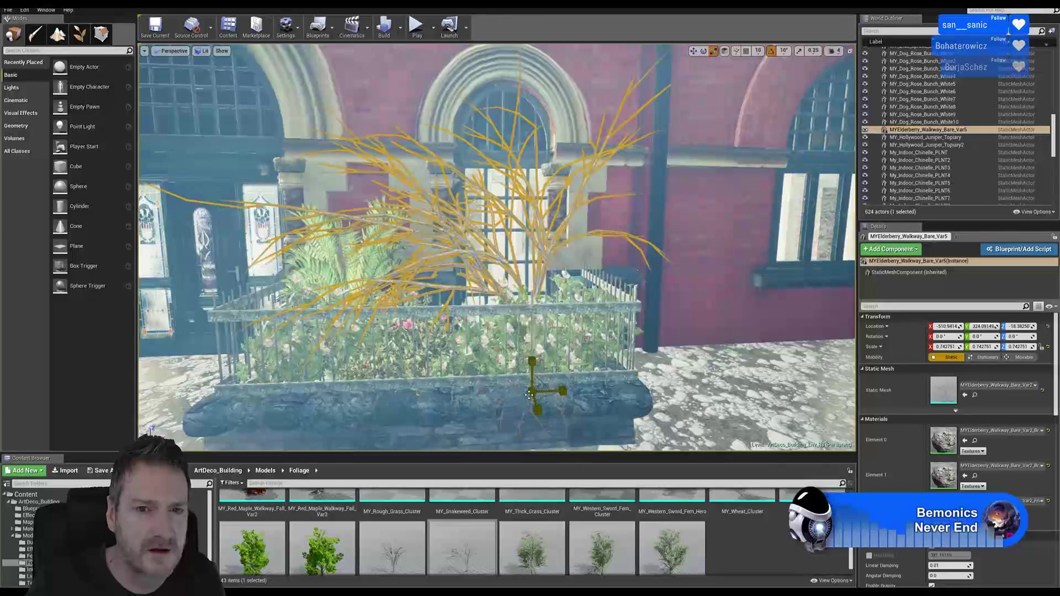
left_click(693, 51)
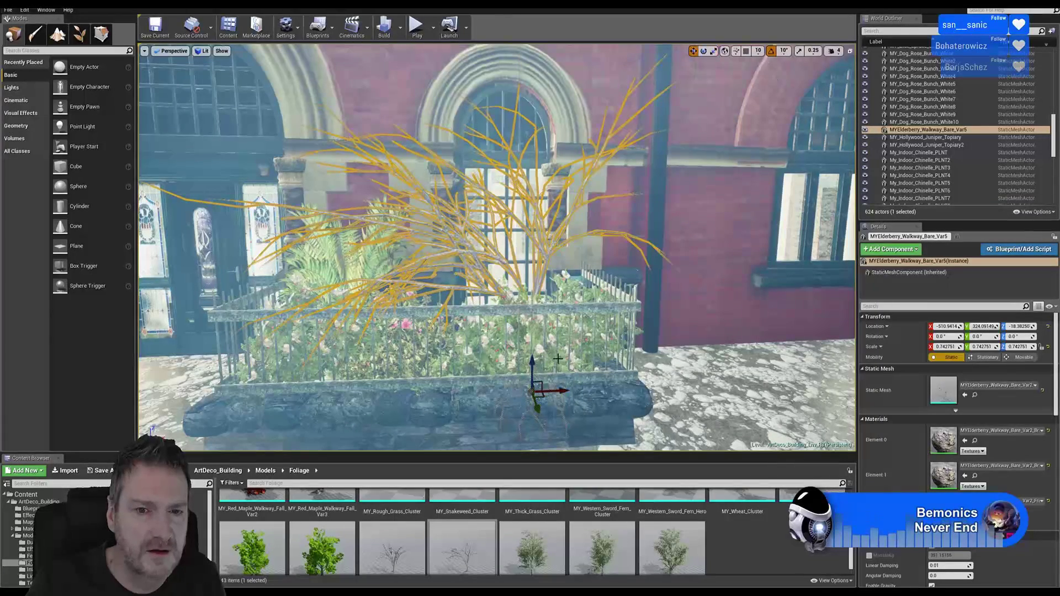
left_click_drag(530, 374, 563, 373)
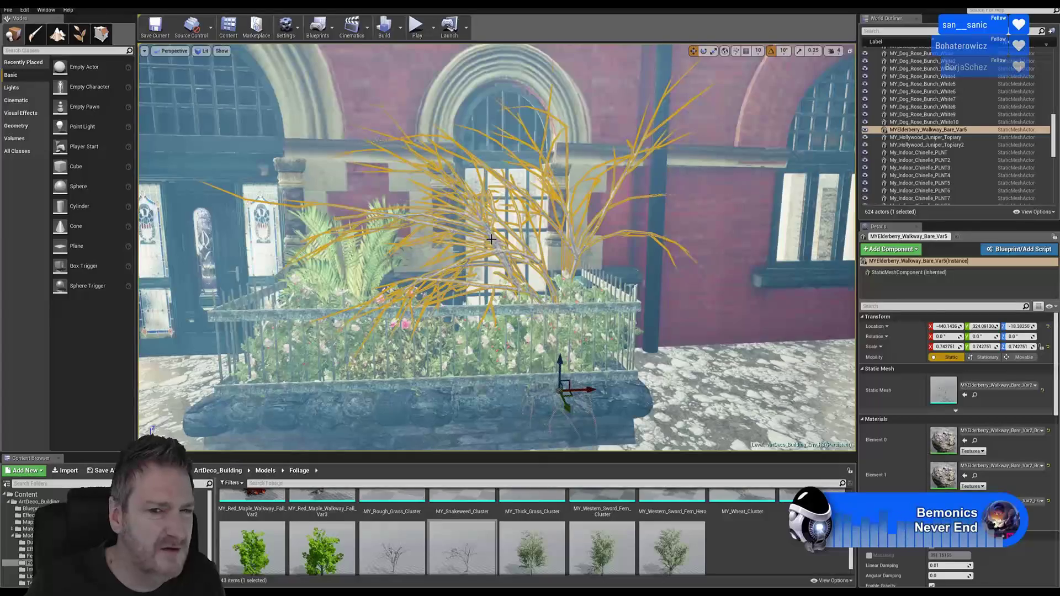
mouse_move(633, 88)
right_mouse_down()
mouse_move(618, 72)
mouse_move(617, 83)
right_mouse_up()
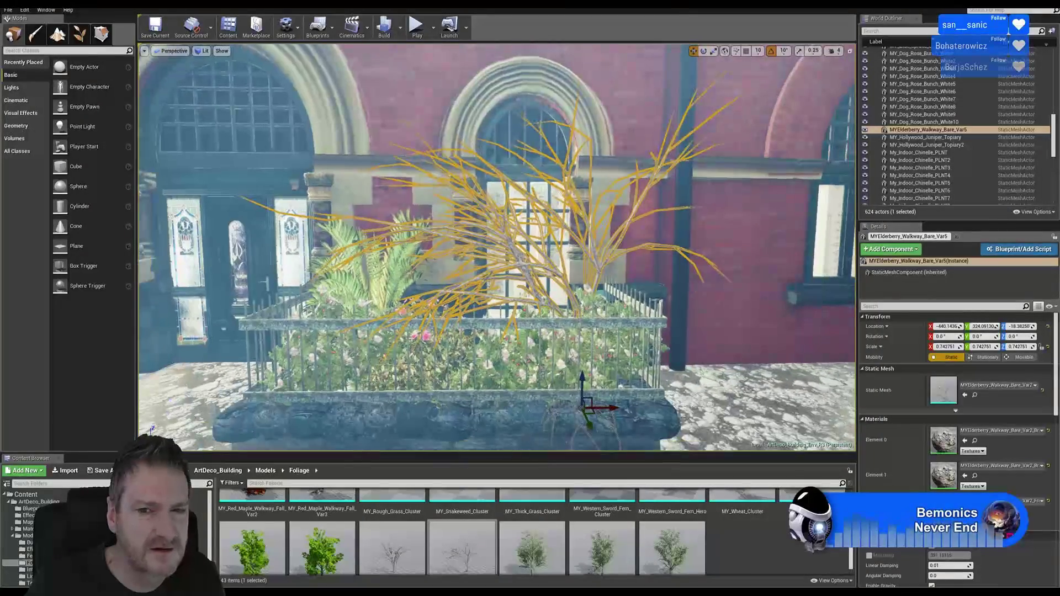
- Rotate the elderberry -110° about its vertical axis, then raise and shift it within the bed to about X -470, Z 21
left_click(703, 51)
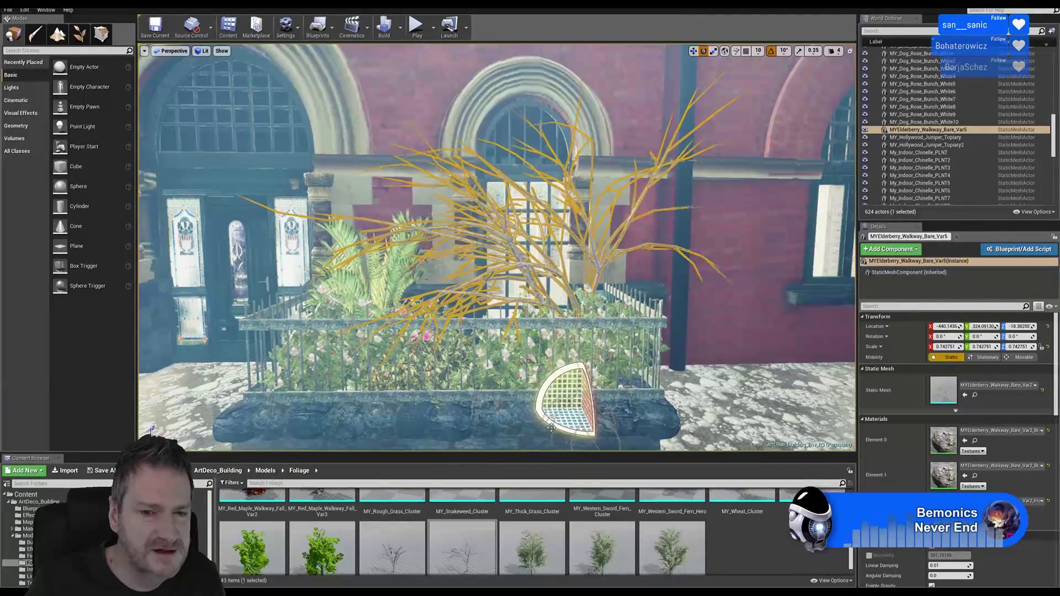
left_click_drag(550, 424, 505, 423)
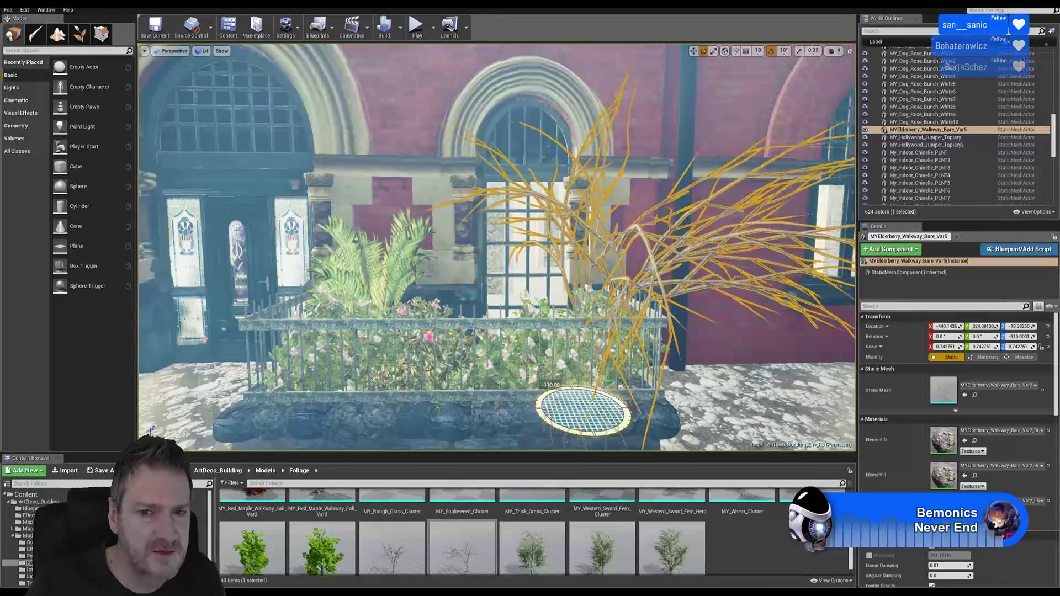
left_click(692, 50)
left_click_drag(586, 405, 570, 377)
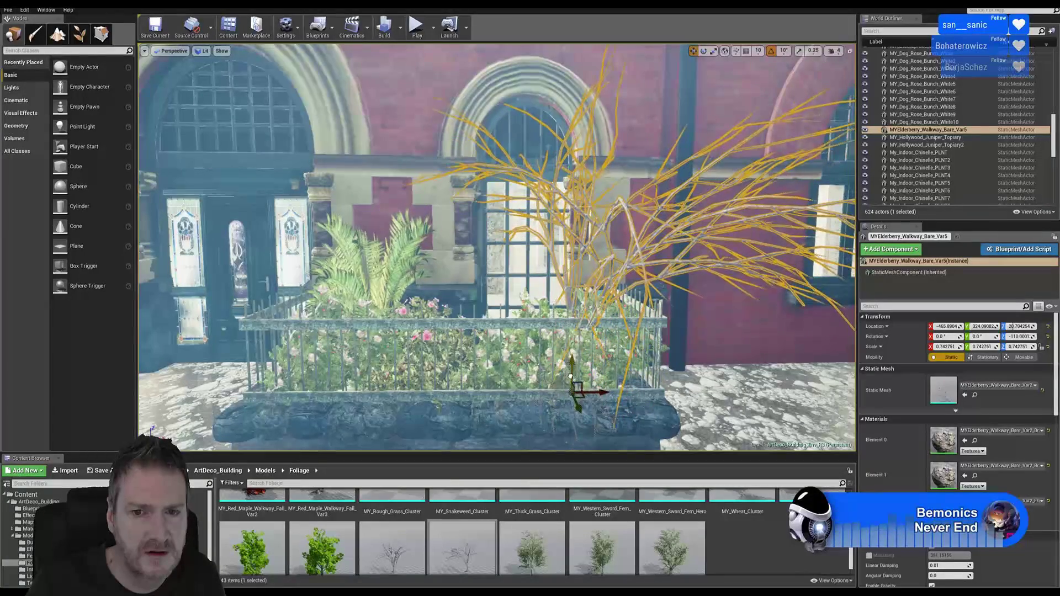
- Delete the bare elderberry tree from the bed and browse the Foliage meshes for a replacement tree
right_click_drag(654, 382, 742, 381)
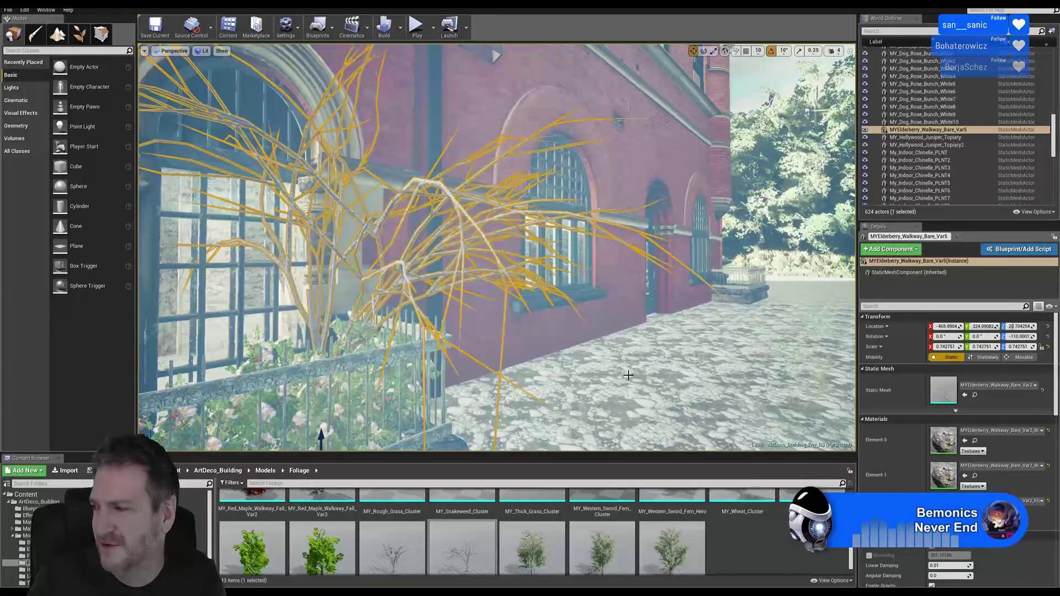
key("Delete")
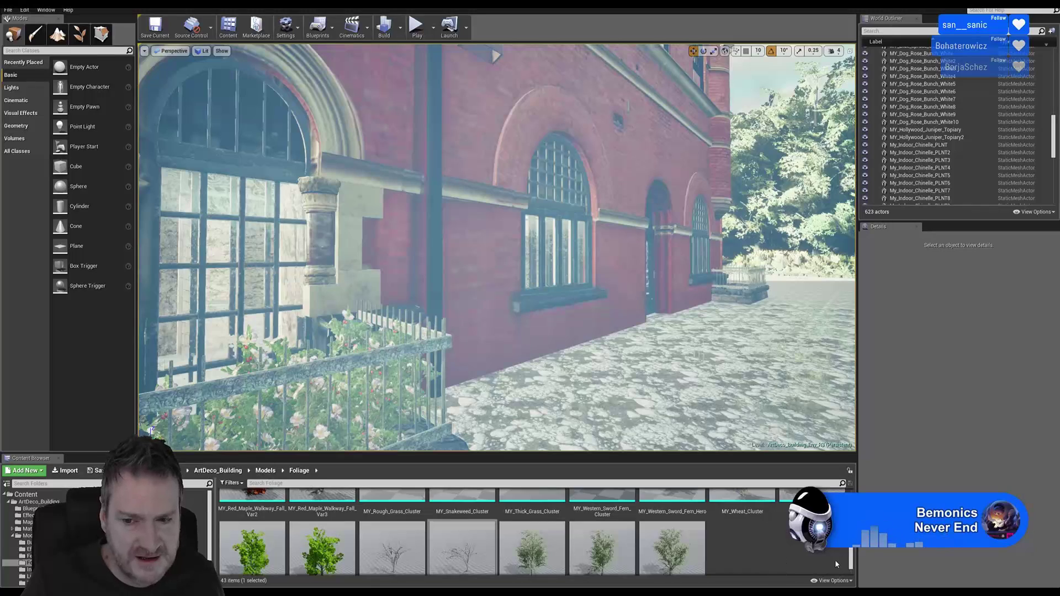
left_click_drag(850, 554, 854, 560)
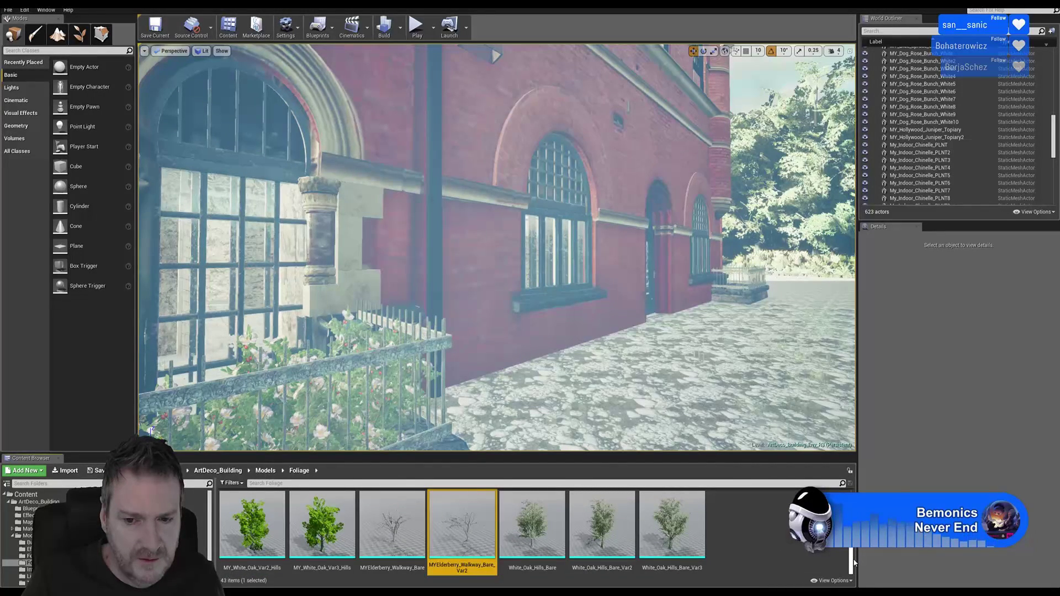
scroll(854, 559, "down", 3)
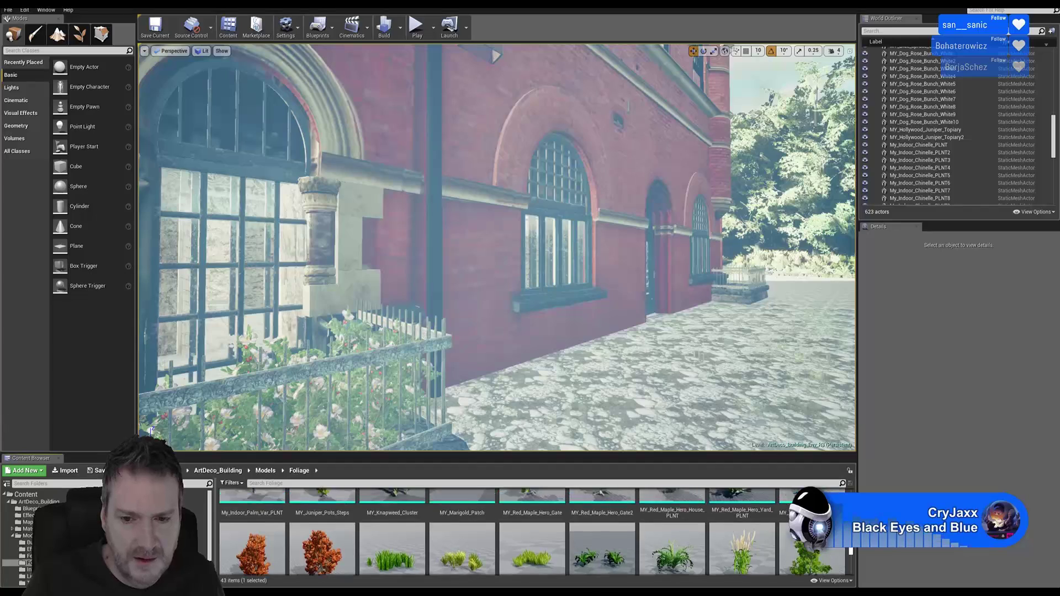
scroll(812, 529, "up", 3)
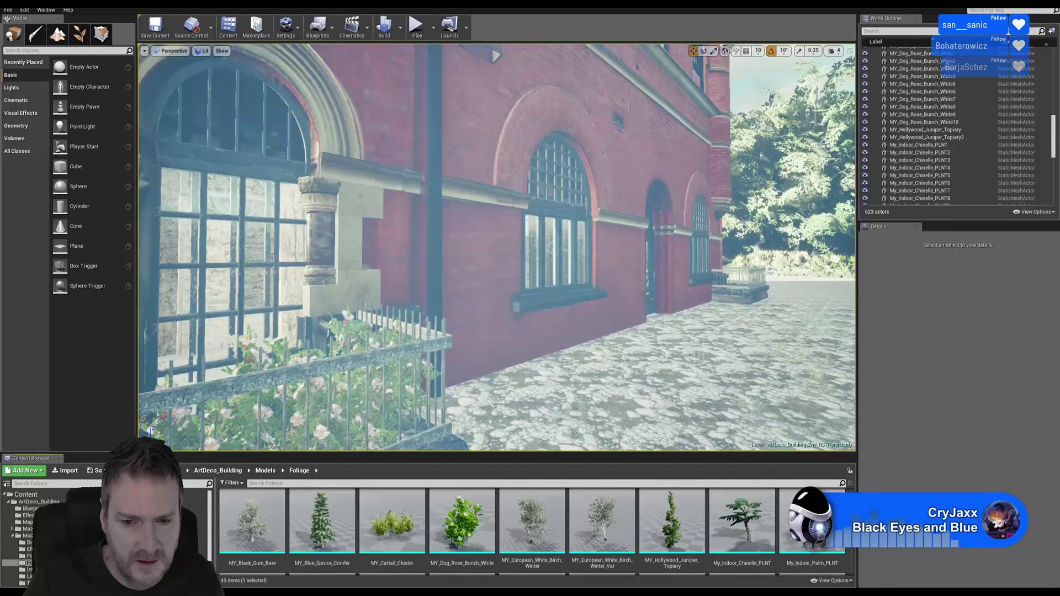
right_click_drag(654, 412, 643, 420)
scroll(532, 530, "up", 2)
left_click_drag(851, 506, 855, 565)
scroll(854, 565, "up", 3)
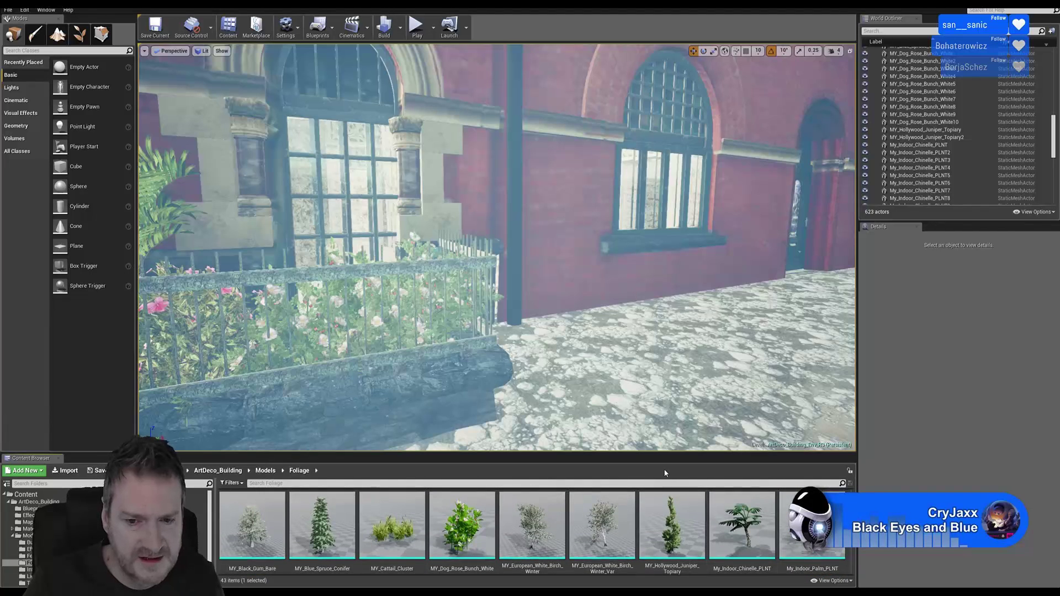
- Place a MY_European_White_Birch_Winter tree and move it into the end of the planting bed, to about X -484, Y 473
left_click_drag(532, 524, 559, 413)
right_click_drag(558, 413, 598, 421)
key("s")
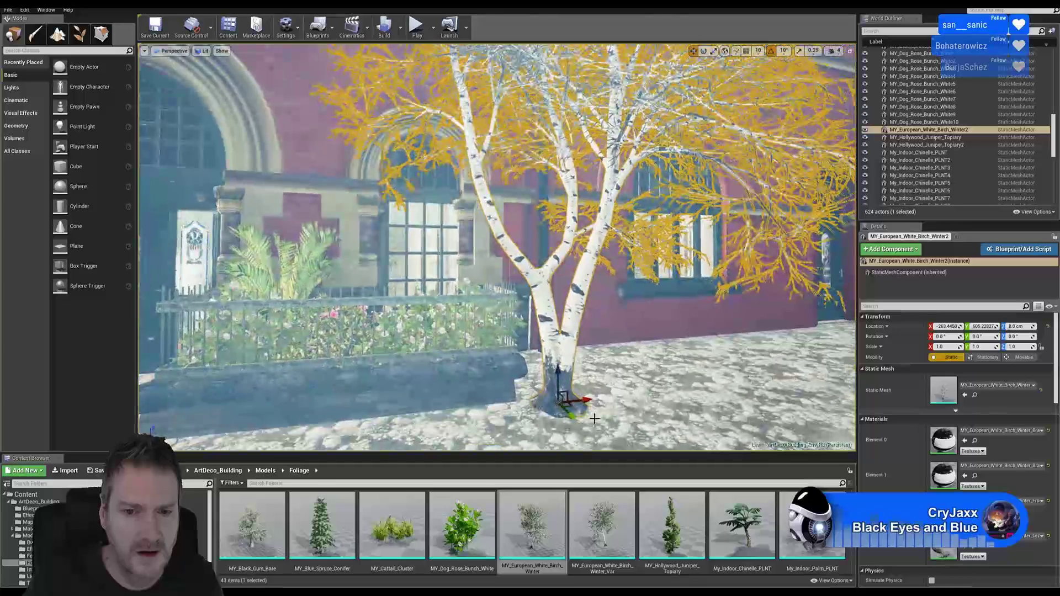
left_click_drag(571, 415, 529, 376)
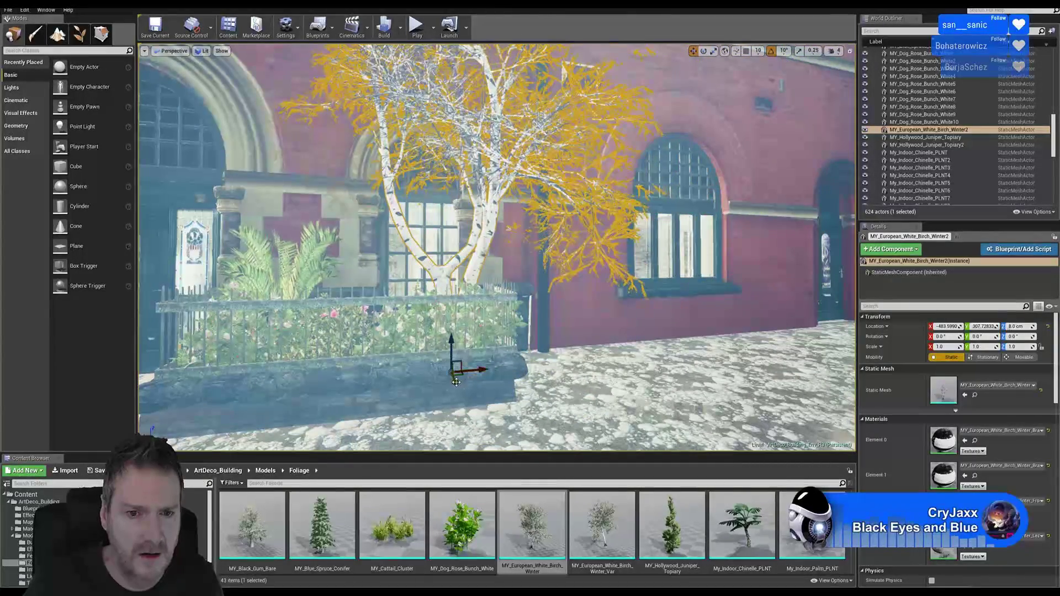
left_click_drag(464, 394, 467, 395)
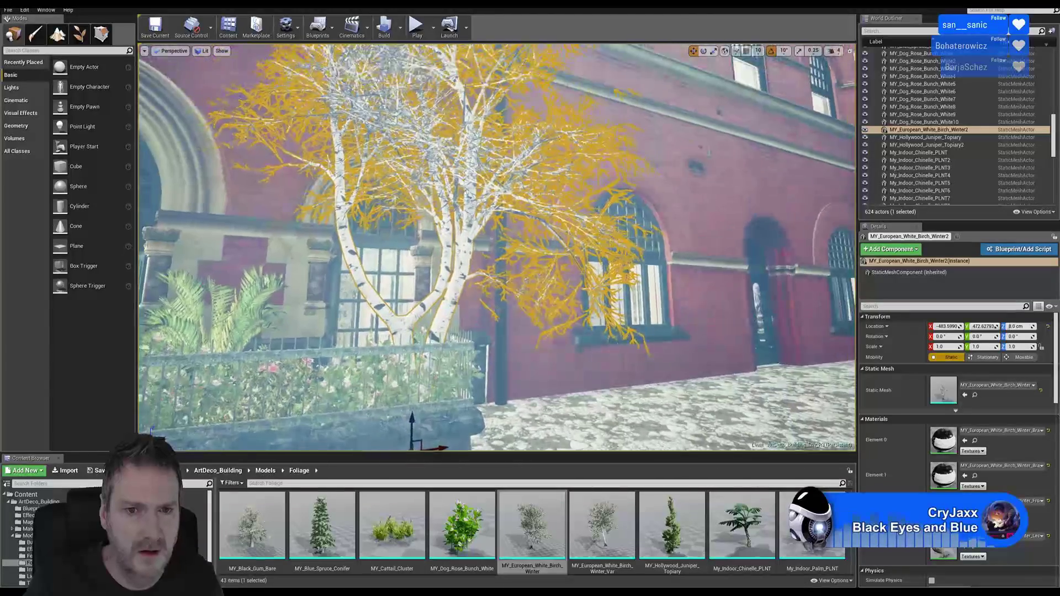
- Inspect the birch from close up and from inside the building, checking whether its branches pass through the facade wall
right_click_drag(470, 332, 392, 328)
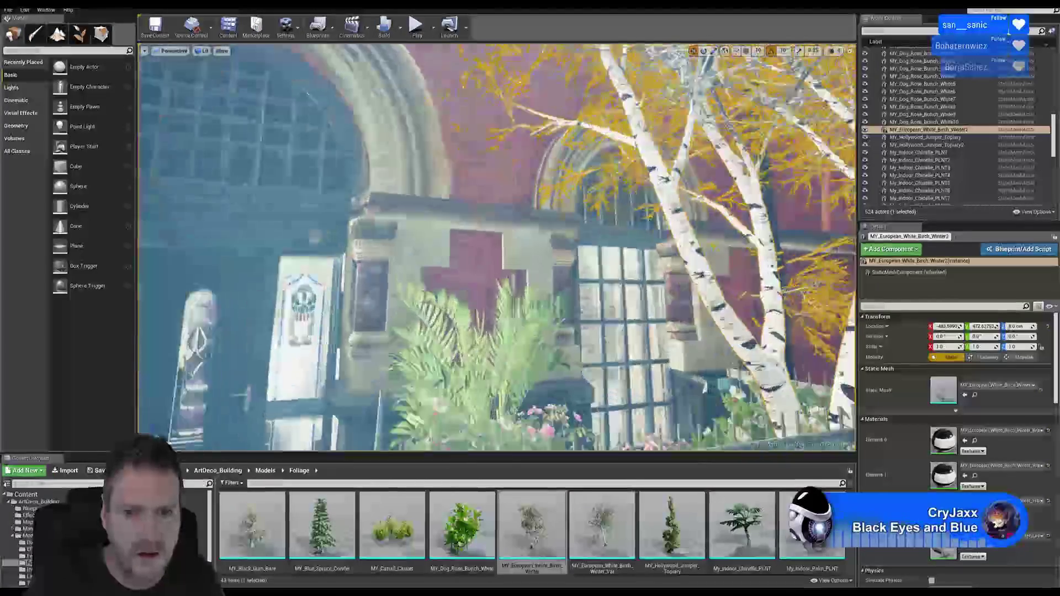
right_click_drag(469, 332, 535, 331)
right_click_drag(497, 249, 544, 353)
right_click_drag(483, 268, 475, 265)
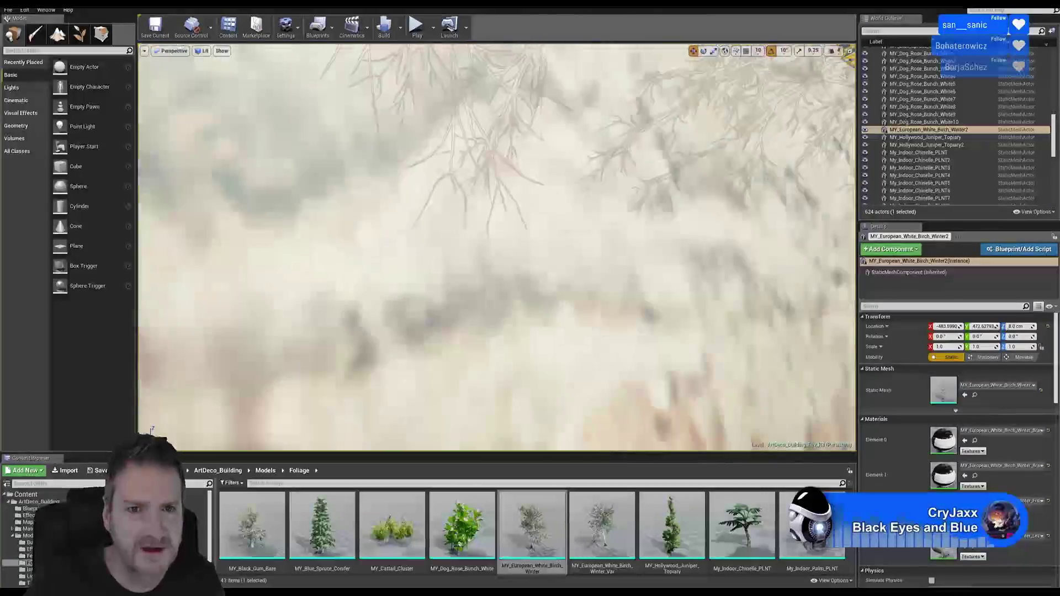
right_click_drag(496, 247, 475, 215)
right_click_drag(583, 271, 554, 302)
right_click_drag(585, 261, 607, 273)
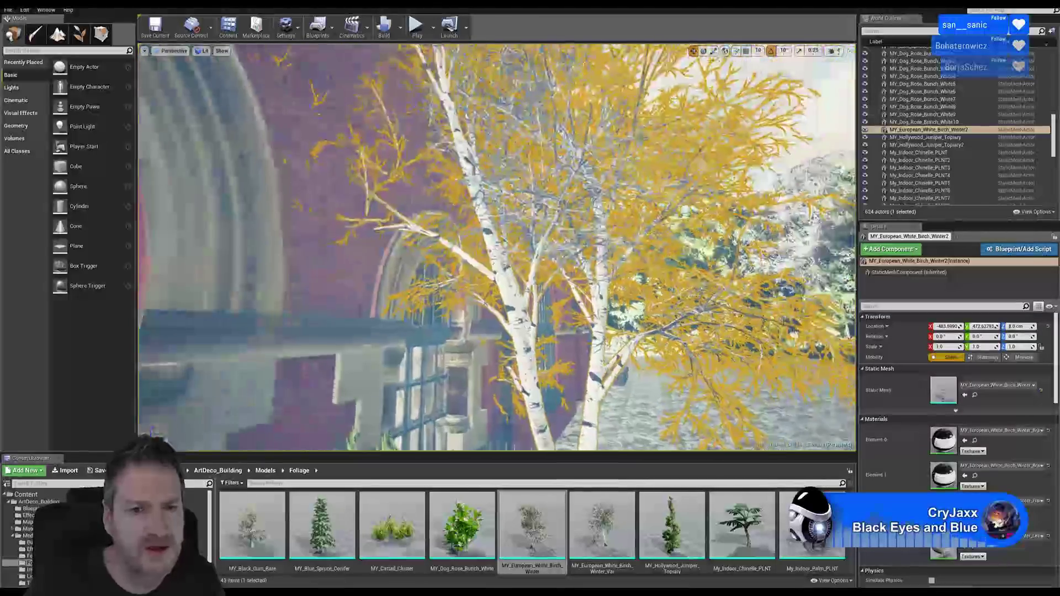
right_click_drag(468, 232, 475, 232)
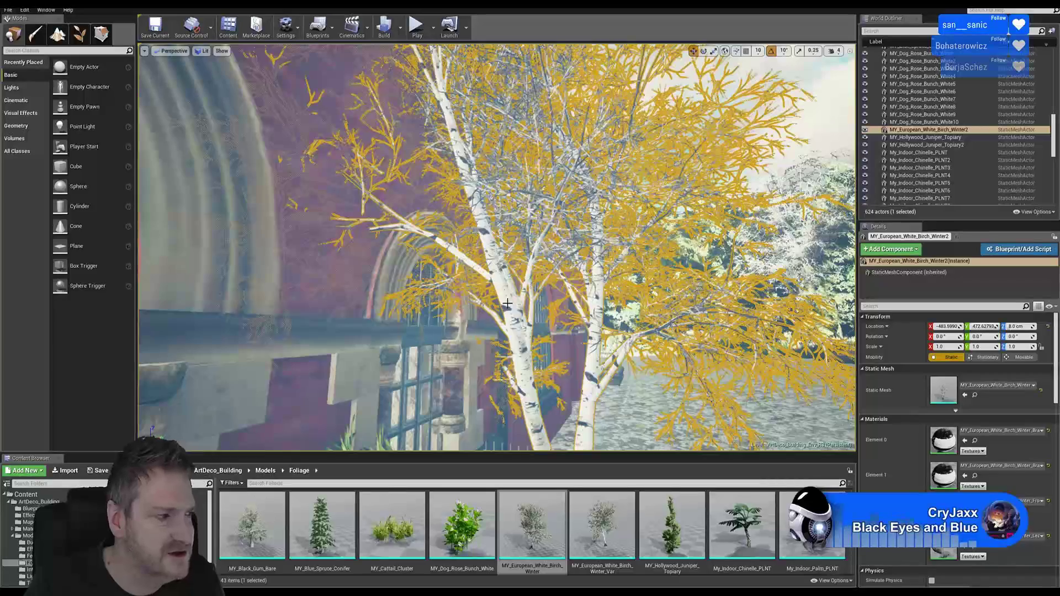
right_click_drag(567, 267, 358, 324)
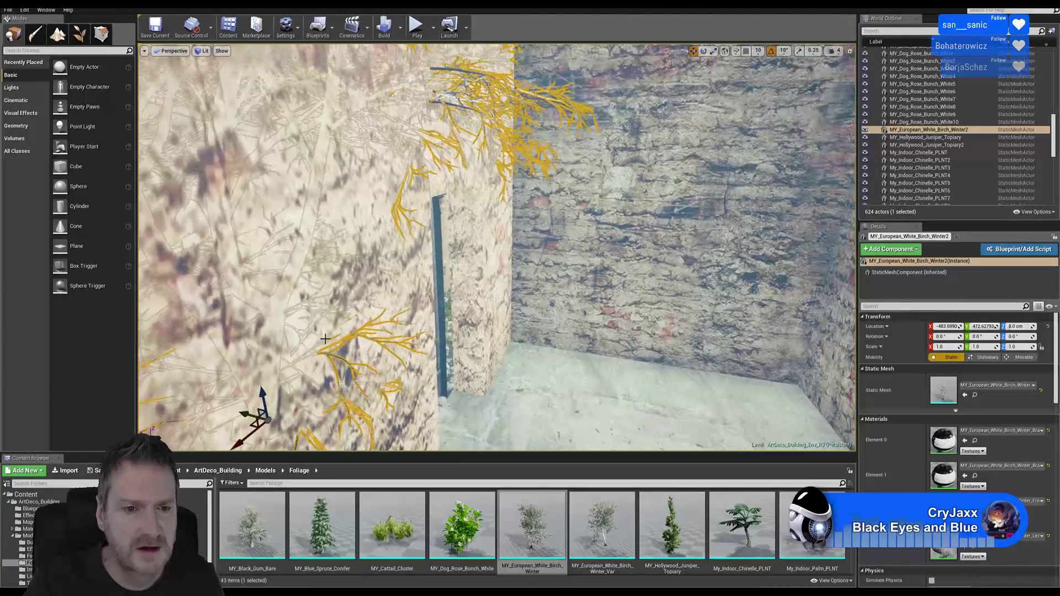
- Move the birch away from the facade to about Y 755 and scale it uniformly to about 0.77
left_click_drag(245, 415, 183, 413)
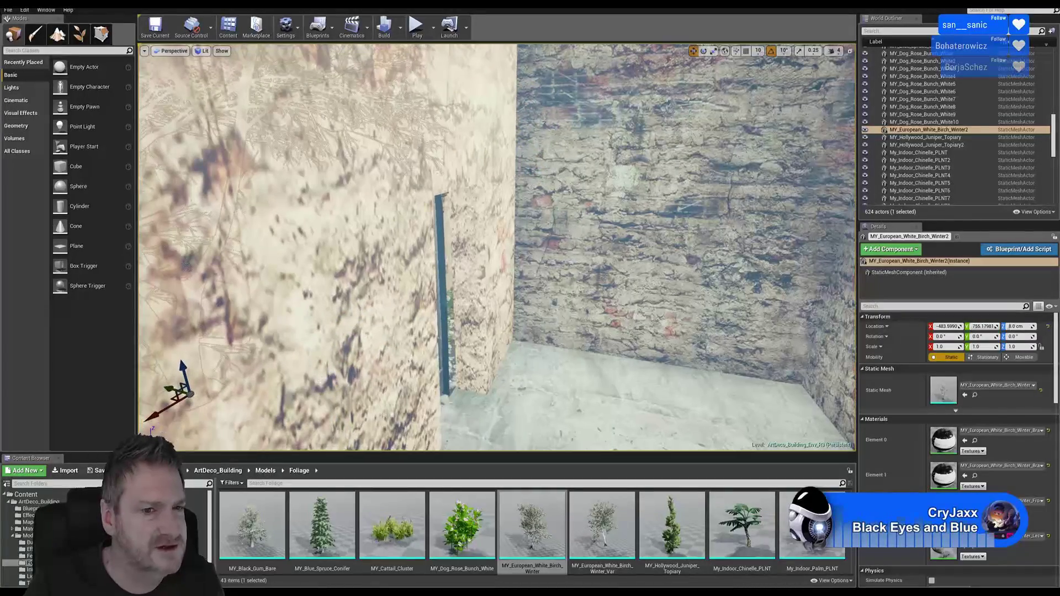
key("f")
right_click_drag(497, 248, 469, 271)
right_click_drag(618, 144, 695, 134)
left_click(714, 51)
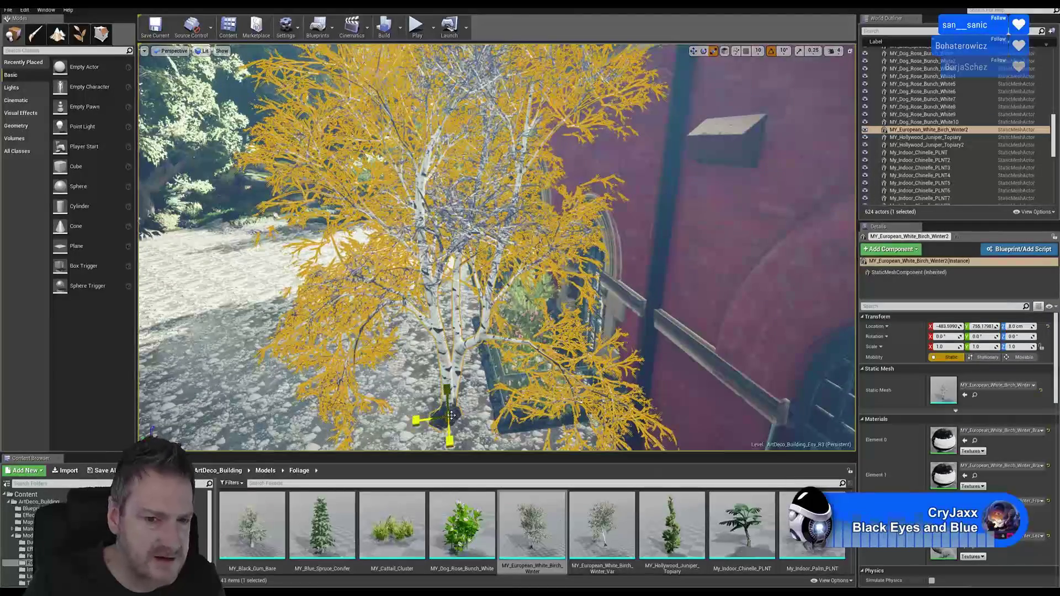
mouse_move(451, 415)
left_mouse_down()
mouse_move(461, 403)
mouse_move(433, 433)
mouse_move(442, 425)
left_mouse_up()
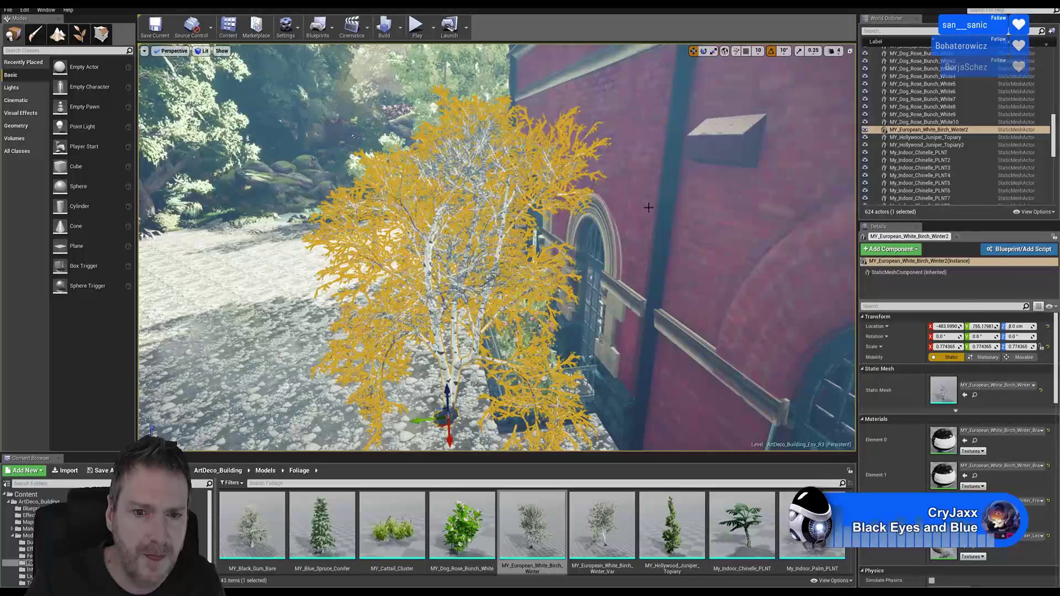
- Move the birch back into the bed to about Y 447, rotate it about its vertical axis, and deselect it
left_click_drag(421, 421, 496, 407)
right_click_drag(664, 308, 633, 273)
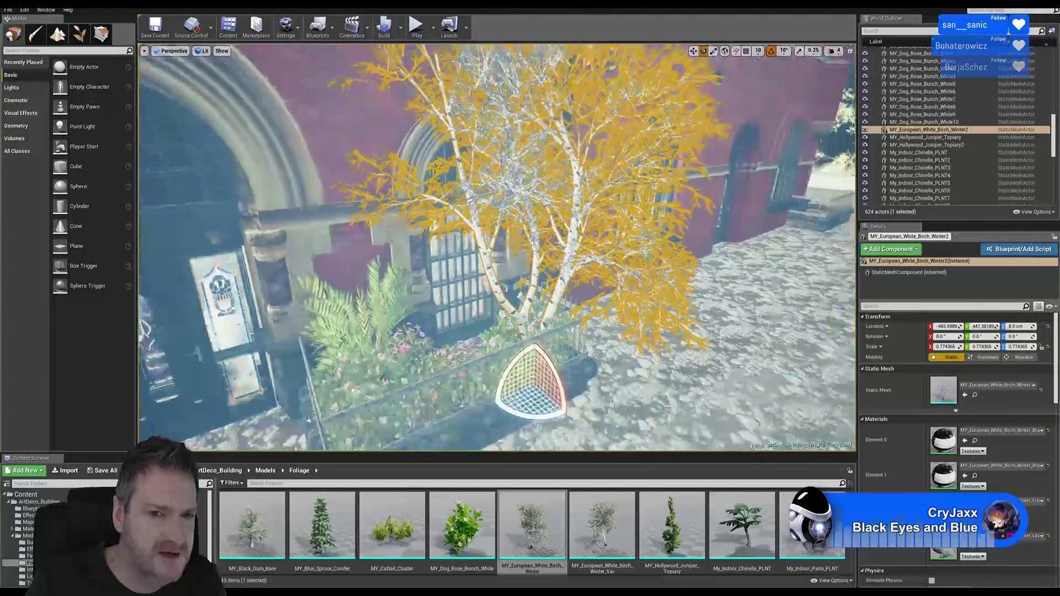
right_click_drag(523, 381, 520, 389)
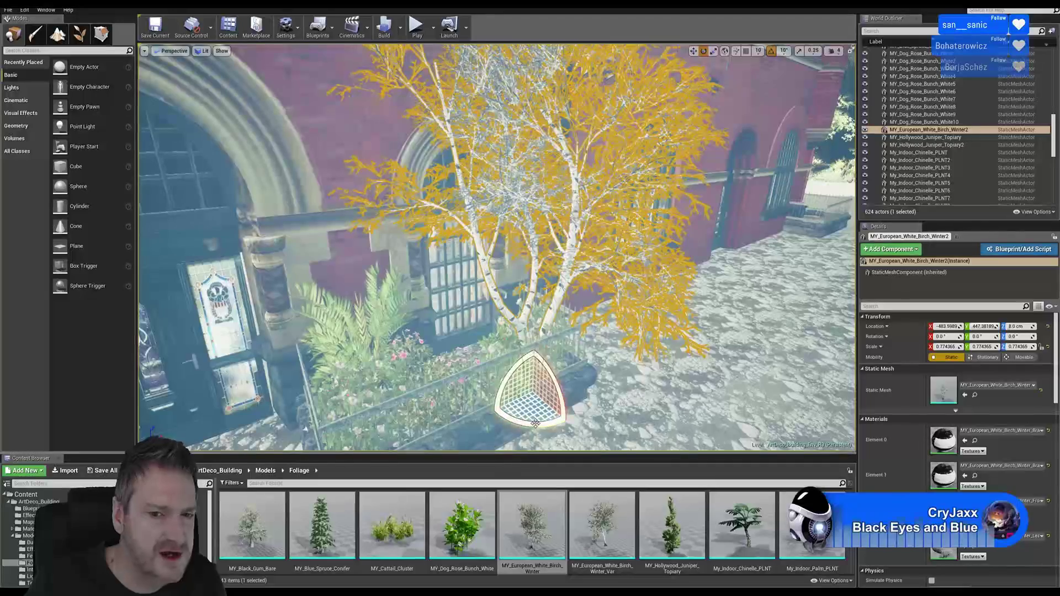
left_click_drag(585, 411, 604, 374)
right_click_drag(552, 331, 607, 326)
mouse_move(453, 253)
right_mouse_down()
mouse_move(467, 254)
mouse_move(469, 240)
mouse_move(469, 251)
right_mouse_up()
mouse_move(641, 355)
right_mouse_down()
mouse_move(609, 309)
mouse_move(643, 333)
mouse_move(640, 355)
right_mouse_up()
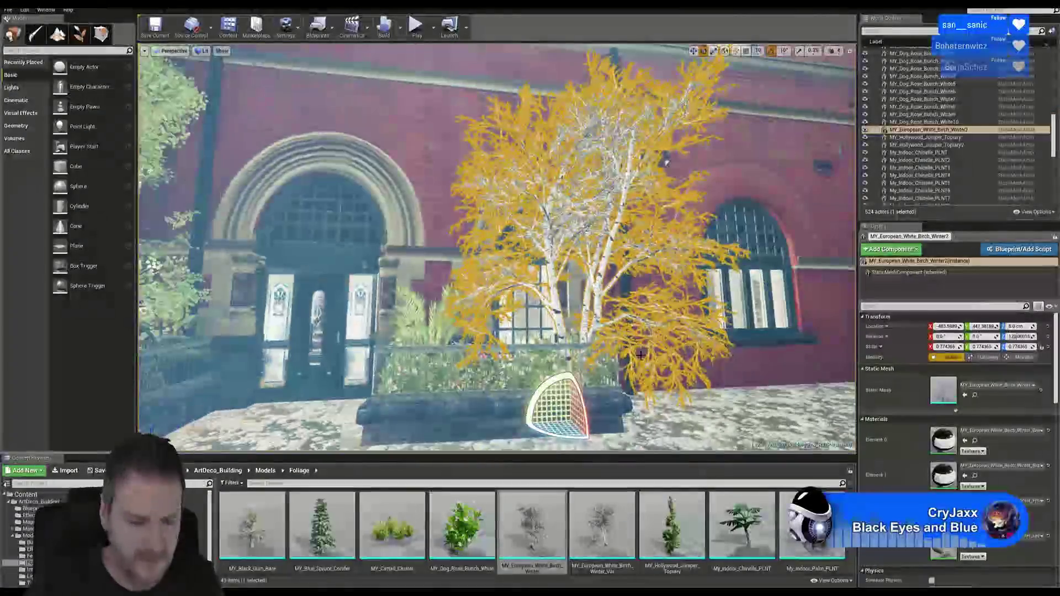
key("Escape")
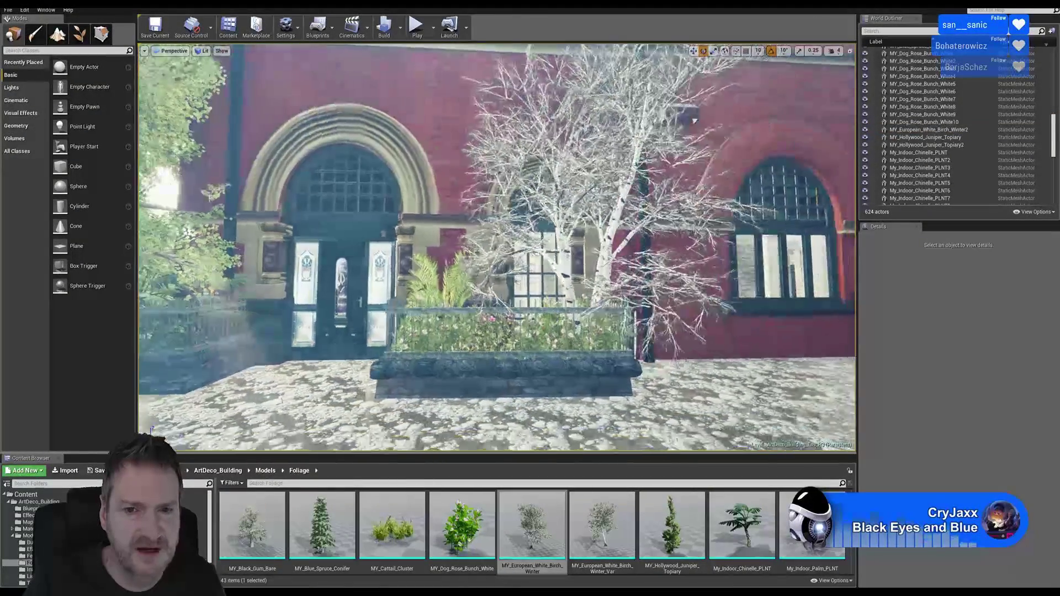
- Review the birch and bed from the front and side, checking the dog roses at the end railing beside the wall
right_click_drag(556, 334, 575, 299)
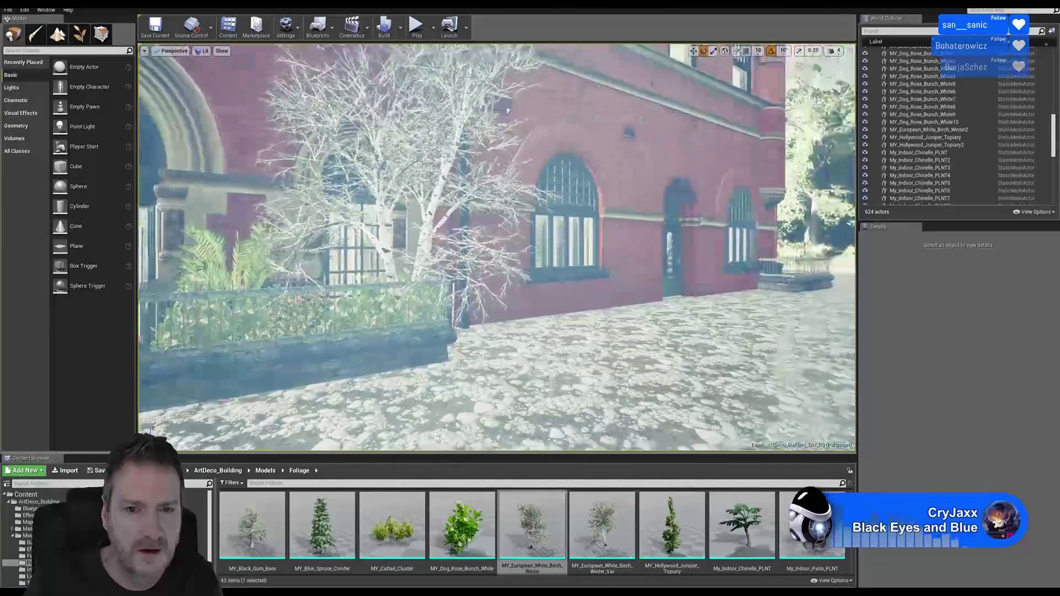
right_click_drag(507, 111, 357, 106)
key("w")
key("s")
key("e")
key("s")
key("d")
key("w")
key("s")
key("d")
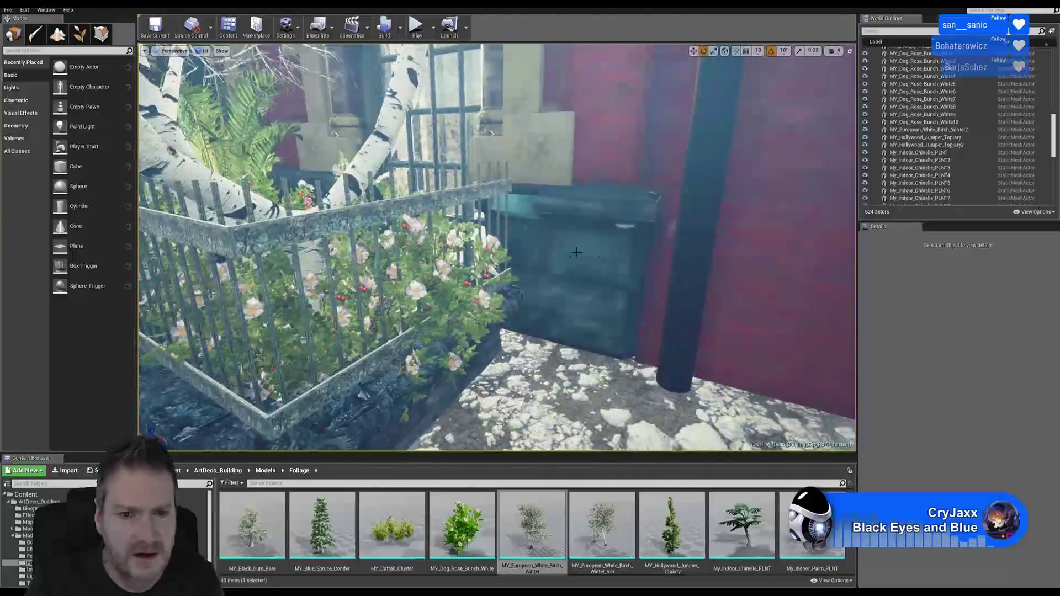
- Move the dog rose bunch at the bed's end railing inward to about X -398, Y 368, so it stays inside the railing
left_click(474, 313)
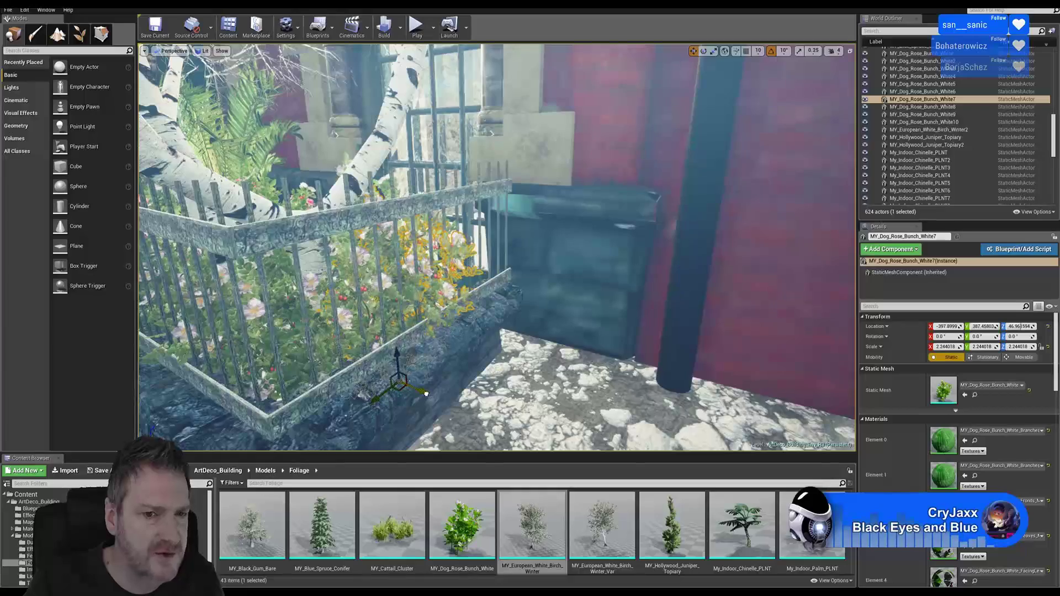
left_click_drag(392, 391, 393, 390)
right_click_drag(393, 390, 350, 366)
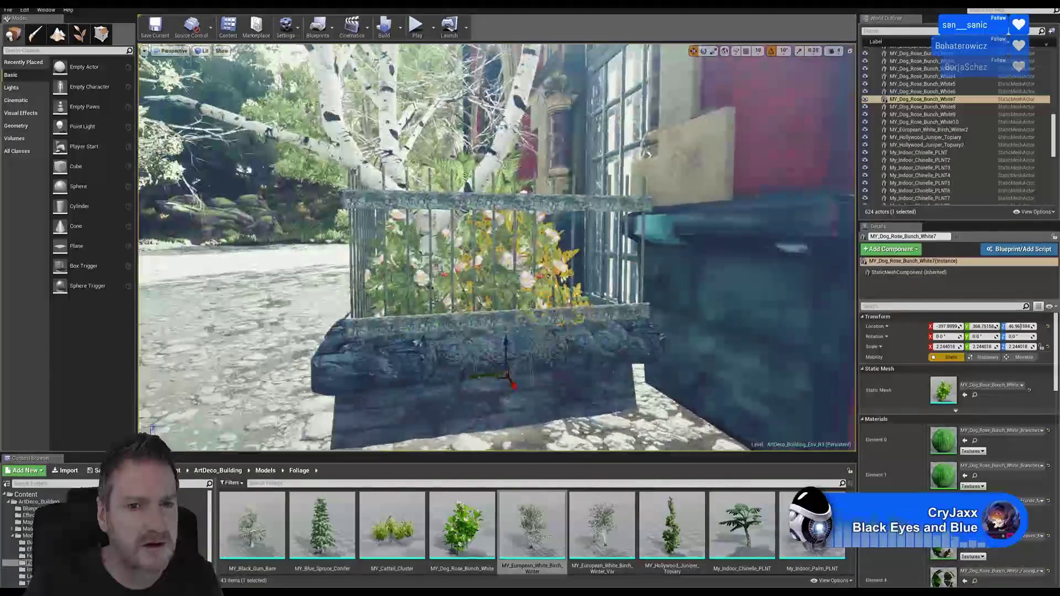
right_click_drag(497, 248, 496, 248)
right_click_drag(526, 327, 566, 302)
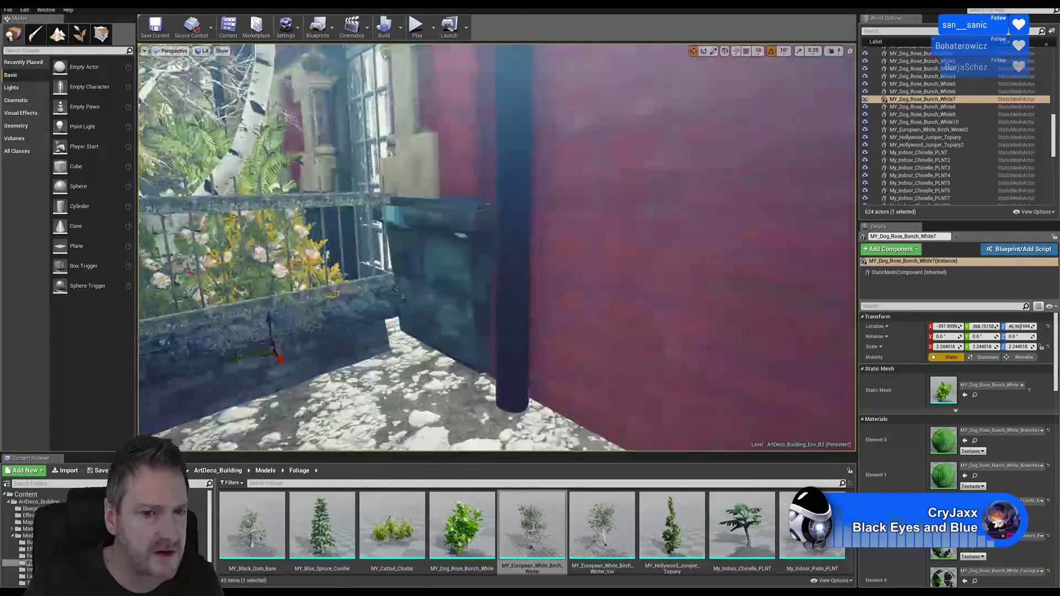
right_click_drag(566, 301, 393, 320)
right_click_drag(567, 302, 566, 302)
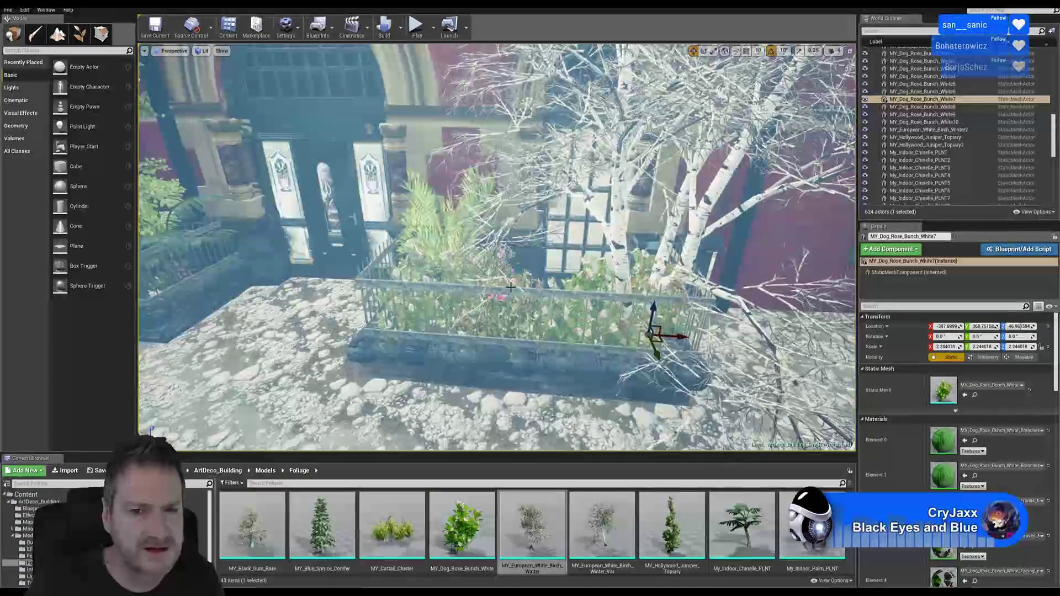
- Duplicate the pink azalea bush and move the copy to the wall end of the bed, about X -468, Y 246
left_click(503, 303)
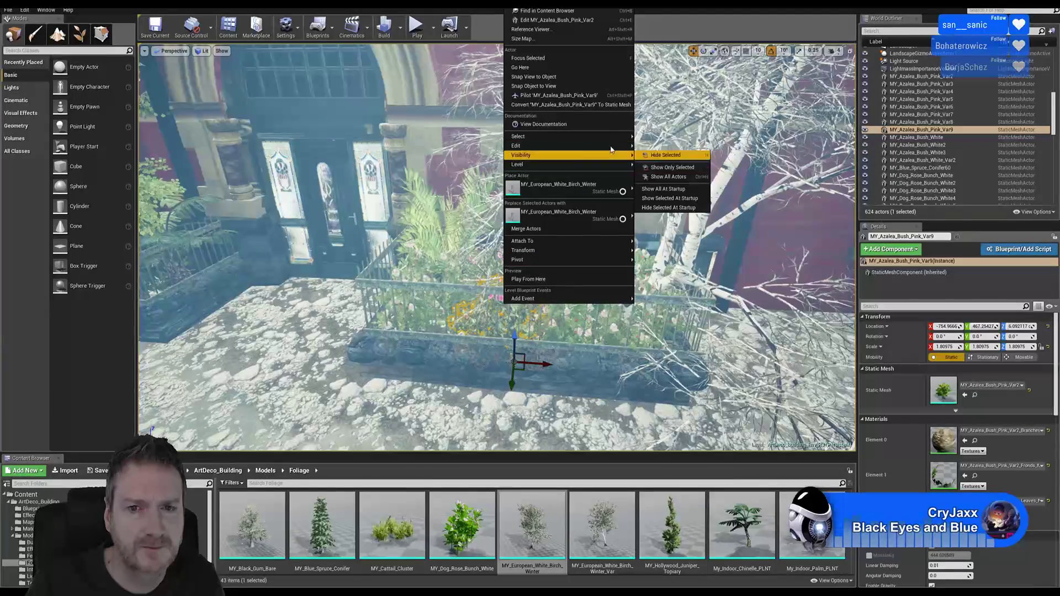
left_click(665, 183)
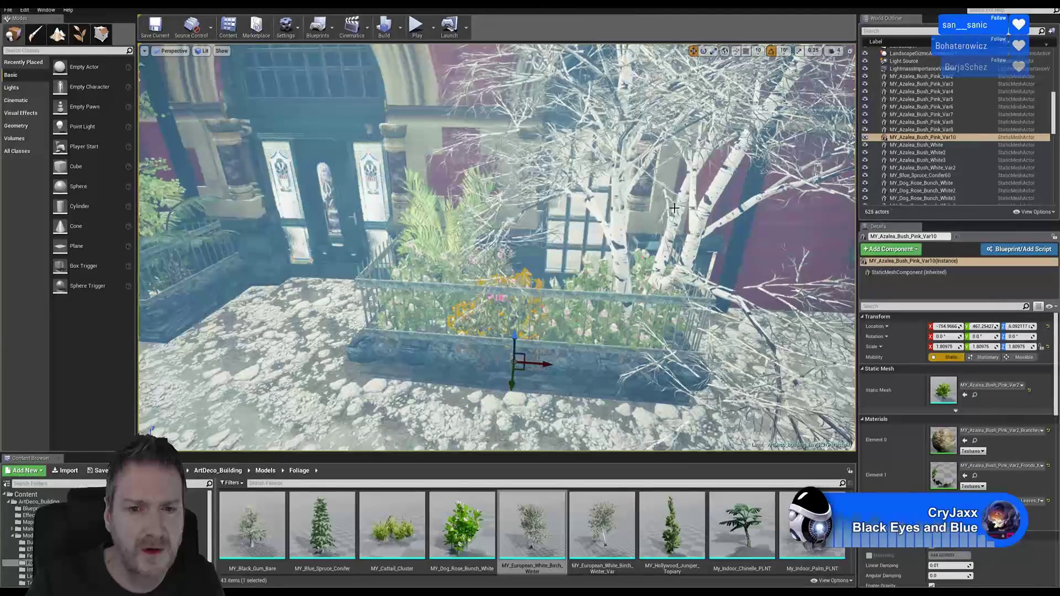
left_click_drag(654, 382, 639, 338)
mouse_move(606, 314)
right_mouse_down()
mouse_move(696, 316)
mouse_move(679, 287)
mouse_move(607, 331)
mouse_move(574, 325)
mouse_move(605, 320)
right_mouse_up()
left_click_drag(510, 415, 532, 419)
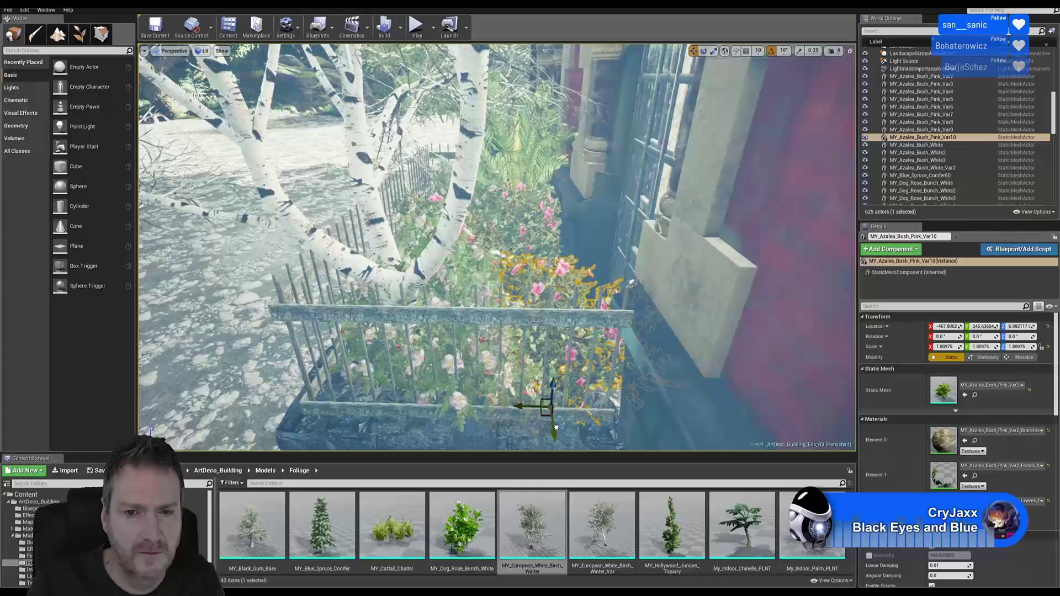
- Check the bed's wall end from several angles and rotate the duplicated pink azalea to about -100° about its vertical axis
right_click(544, 374)
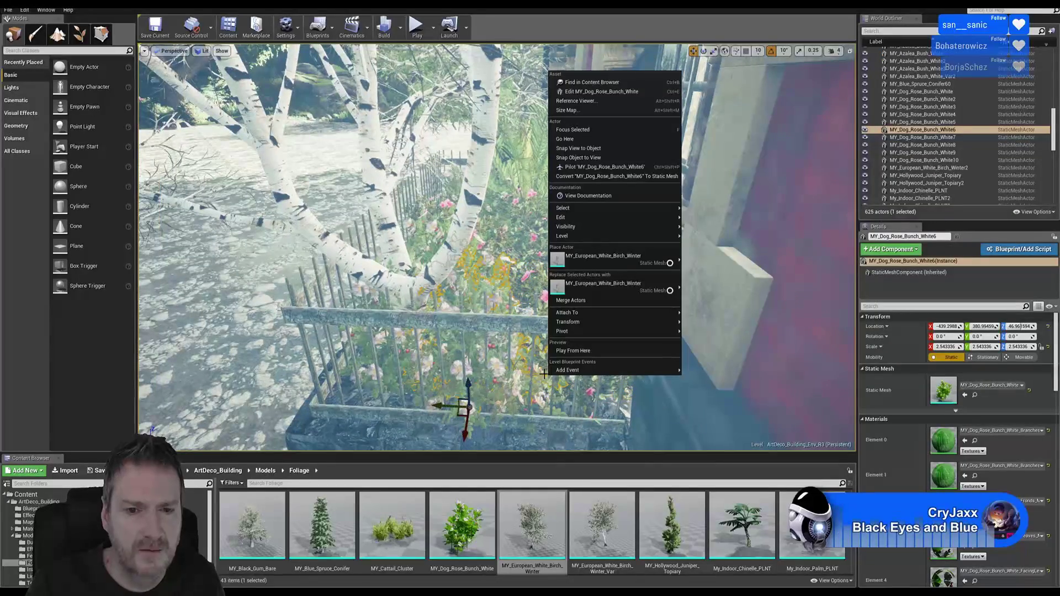
key("Escape")
right_click_drag(544, 374, 532, 407)
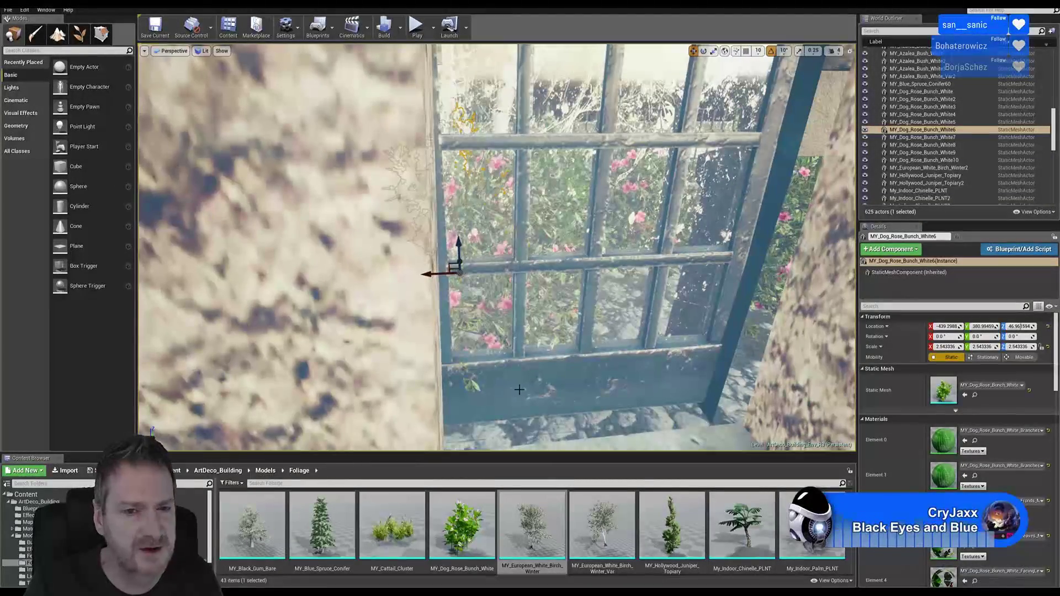
mouse_move(484, 327)
right_mouse_down()
mouse_move(469, 329)
mouse_move(486, 334)
right_mouse_up()
right_click_drag(579, 309, 580, 309)
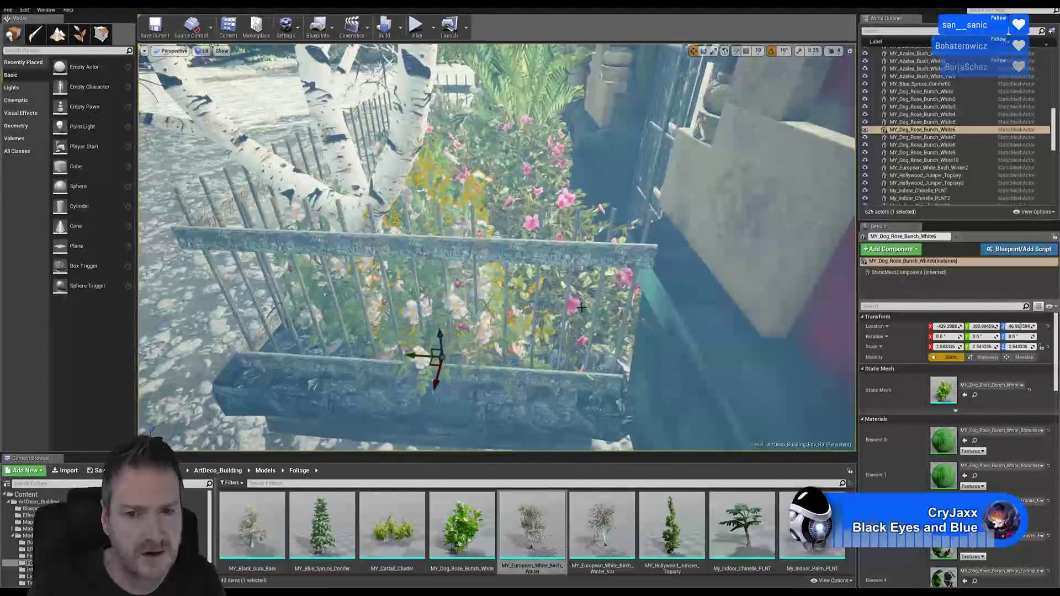
left_click(559, 377)
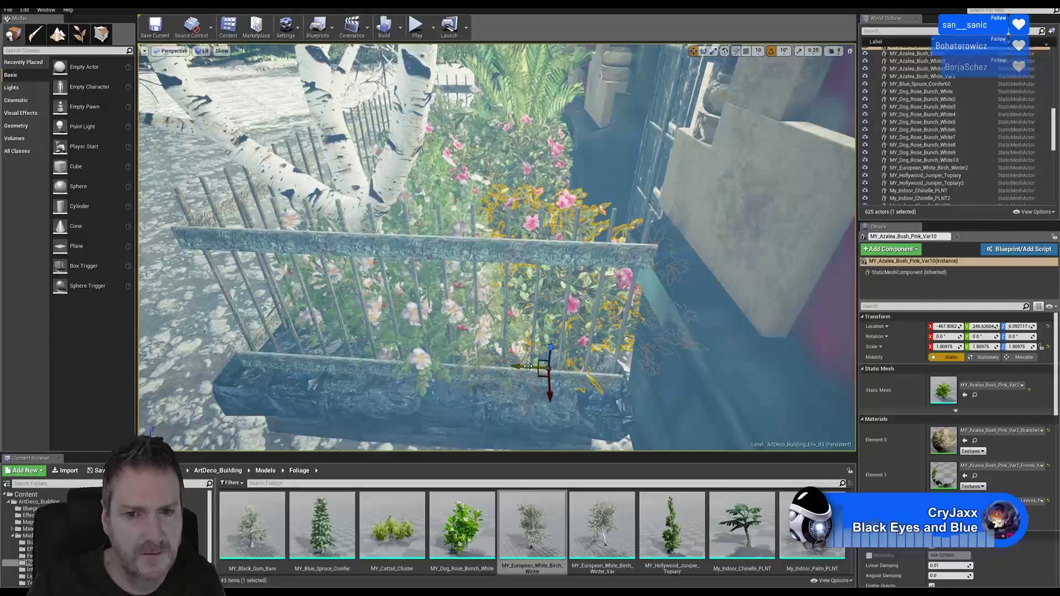
left_click(703, 51)
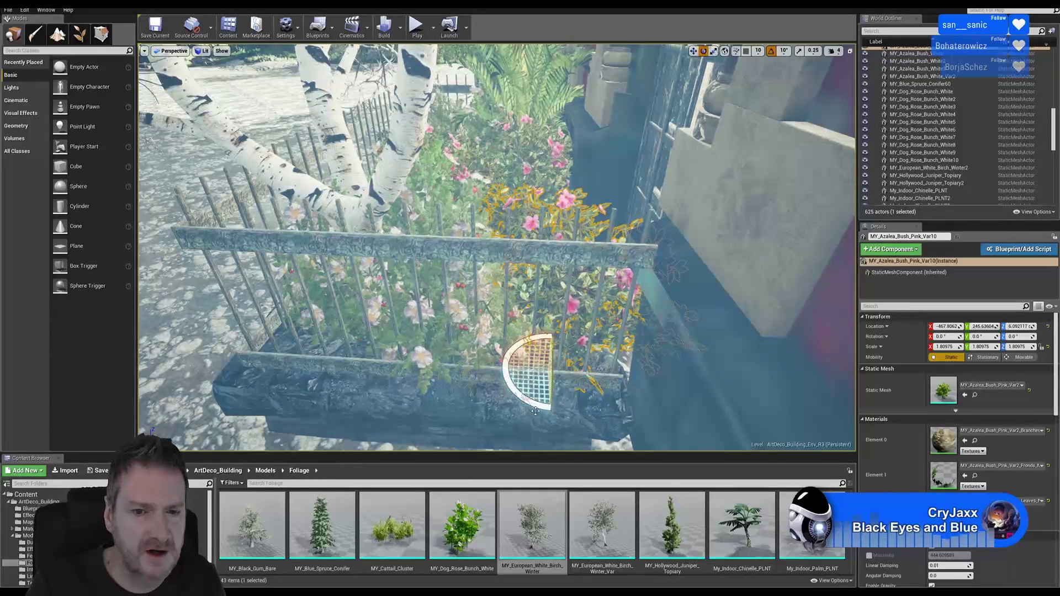
mouse_move(537, 407)
left_mouse_down()
mouse_move(492, 395)
mouse_move(526, 424)
left_mouse_up()
left_click_drag(612, 393, 608, 366)
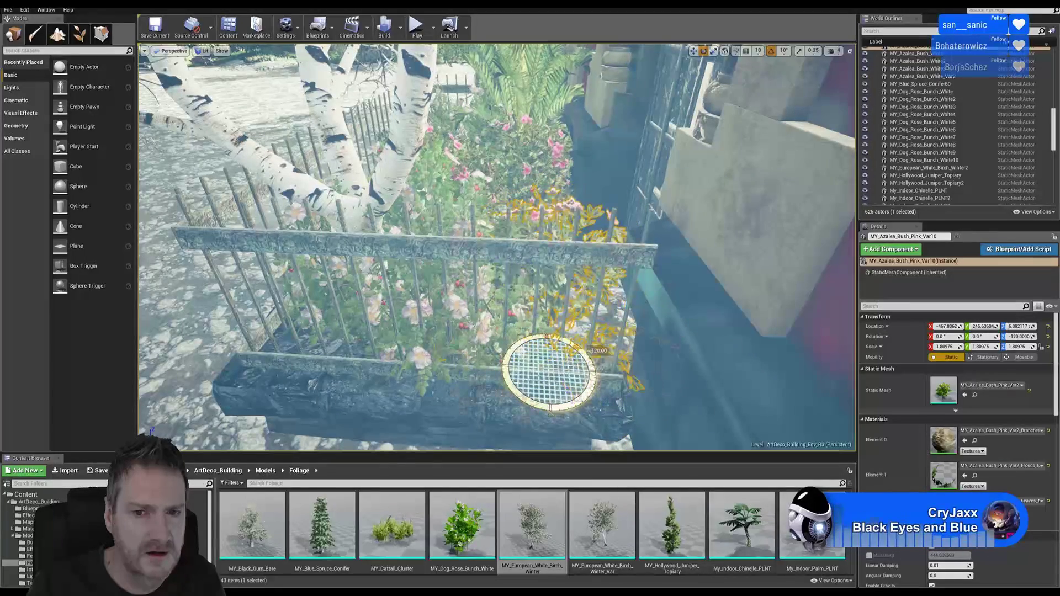
left_click_drag(574, 333, 599, 361)
- Move the rotated pink azalea closer to the wall, to about Y 233, and deselect it
left_click(693, 51)
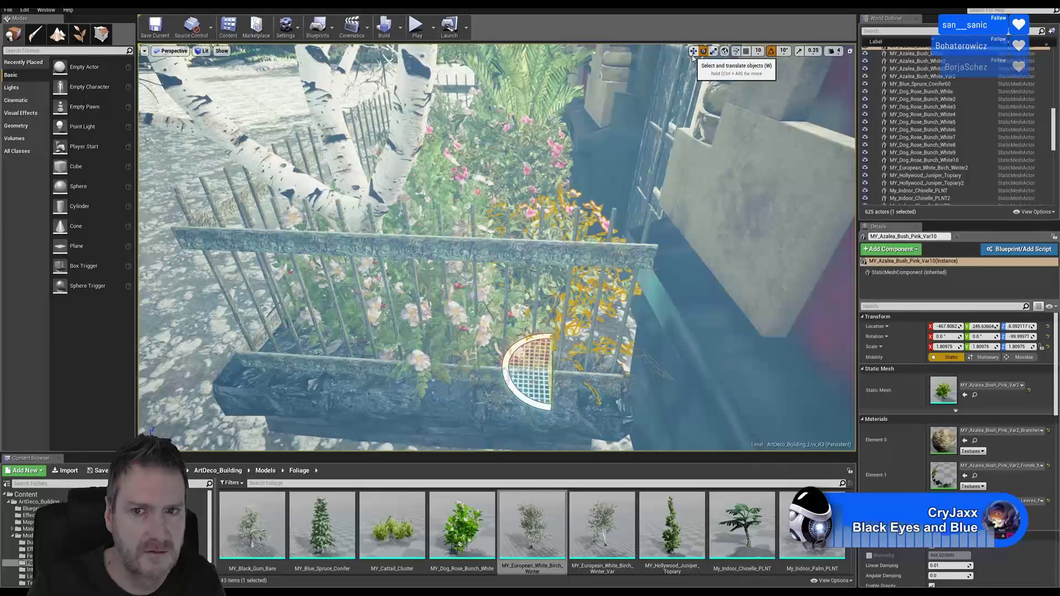
left_click(528, 363)
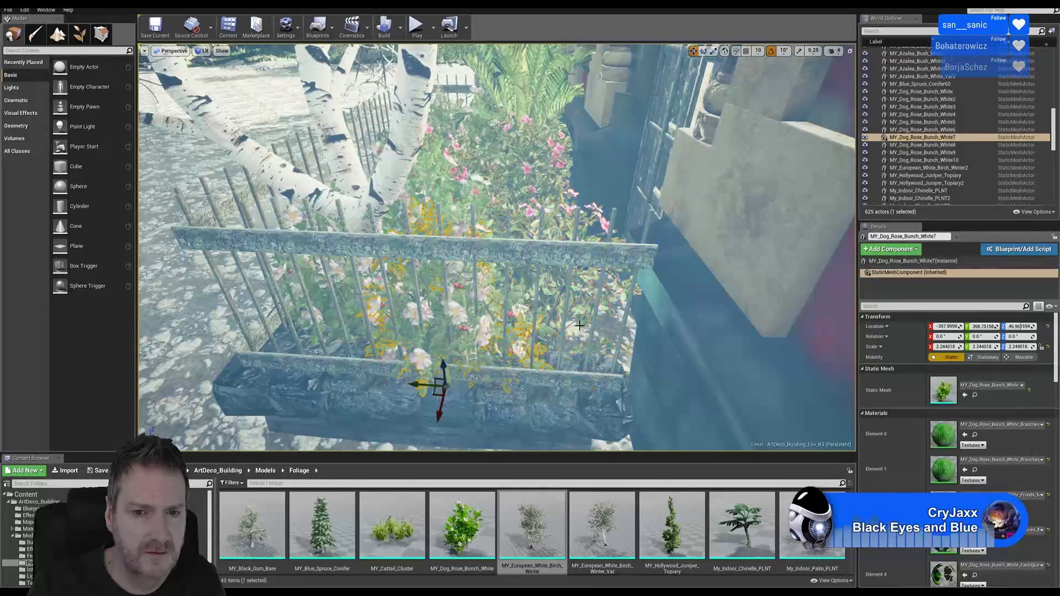
left_click(567, 346)
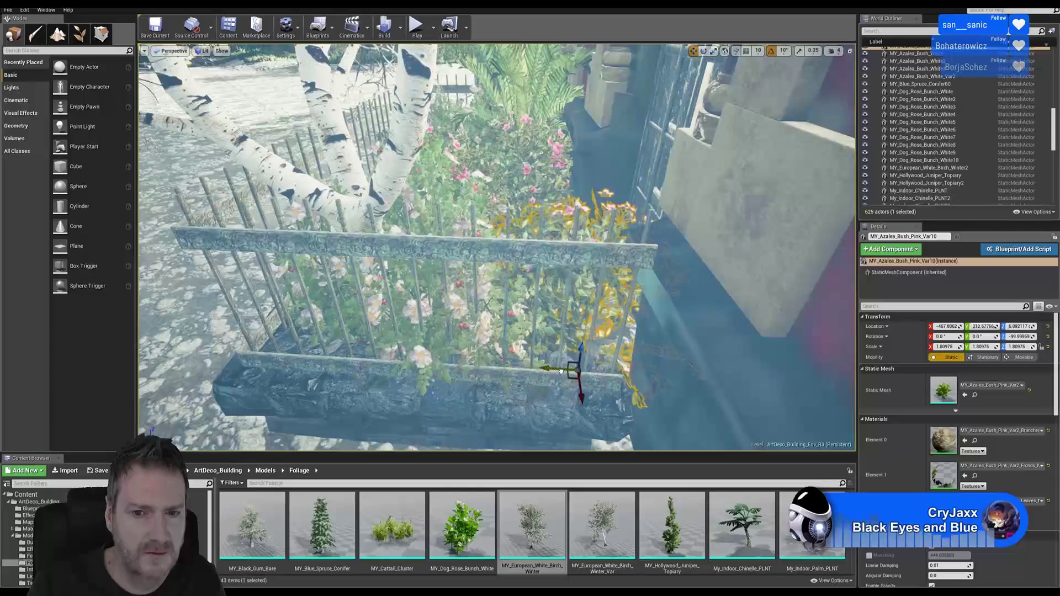
key("d")
mouse_move(672, 321)
right_mouse_down()
mouse_move(524, 325)
mouse_move(684, 331)
mouse_move(623, 326)
mouse_move(690, 320)
mouse_move(684, 334)
mouse_move(666, 322)
right_mouse_up()
key("w")
key("s")
key("Escape")
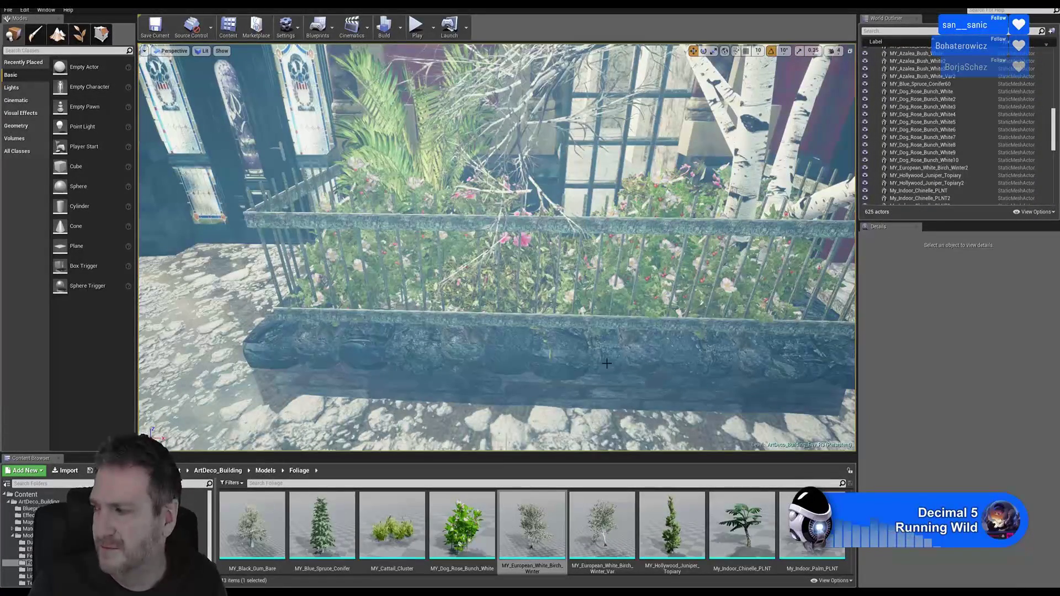
- Scale the palm in the bed uniformly to about 1.2, shift it to about X -942, and deselect it
key("s")
right_click_drag(662, 325, 634, 304)
key("s")
key("s")
key("w")
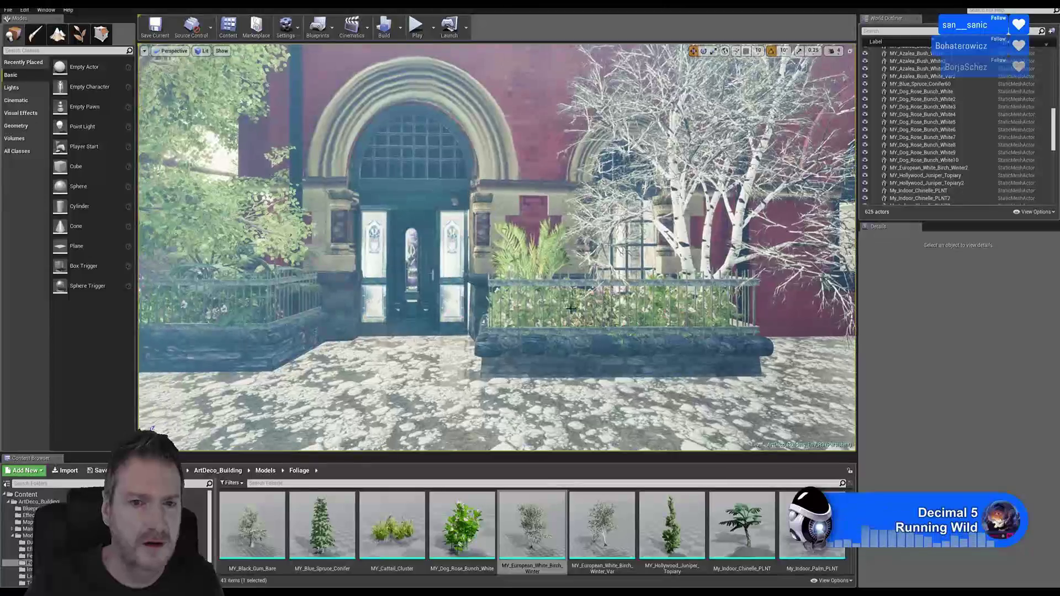
left_click(527, 249)
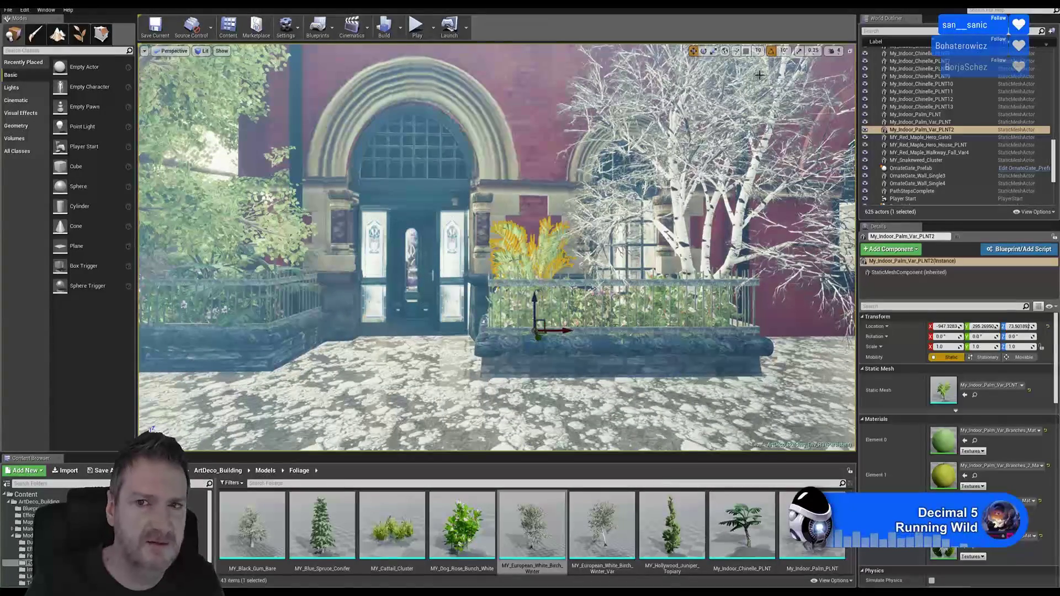
left_click(714, 51)
left_click_drag(533, 330, 546, 324)
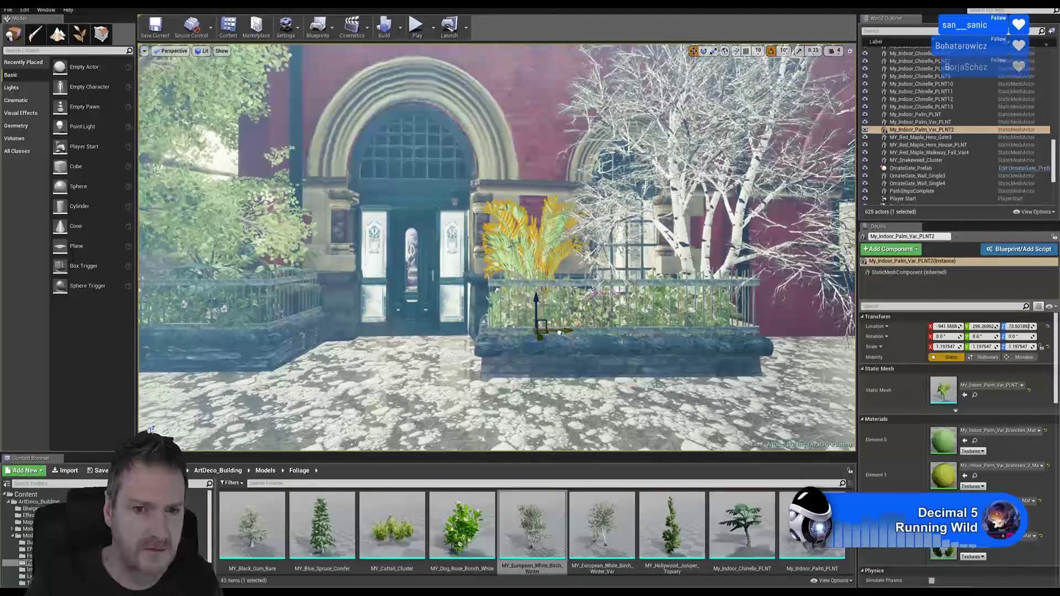
key("Escape")
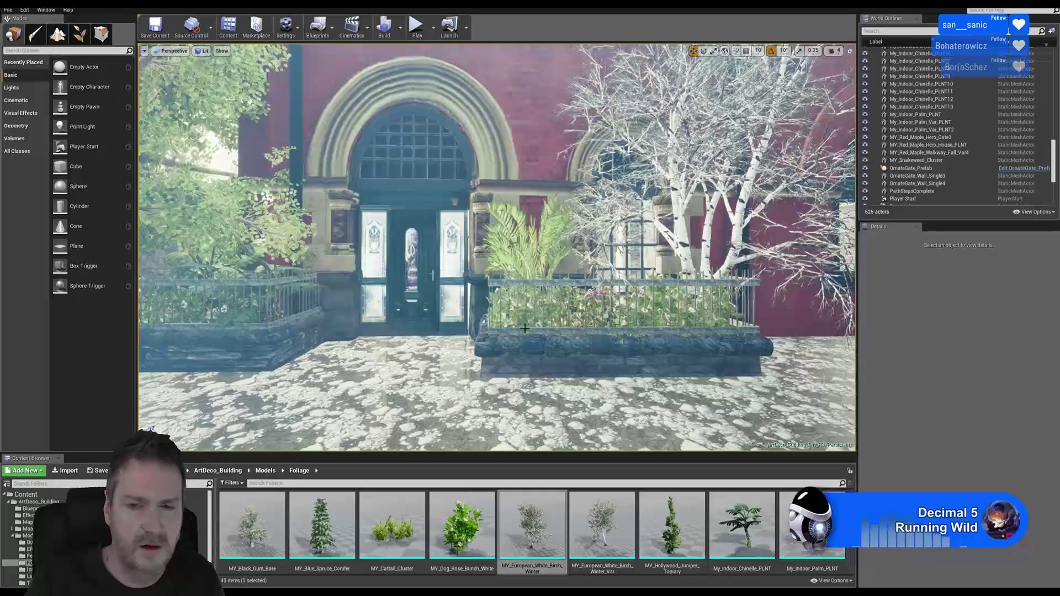
- Examine the finished bed from a distance and compare it with the planted beds around the building's other entrance and corner
mouse_move(551, 332)
right_mouse_down()
mouse_move(620, 343)
mouse_move(558, 343)
mouse_move(580, 309)
mouse_move(607, 331)
mouse_move(595, 318)
mouse_move(609, 318)
mouse_move(552, 327)
right_mouse_up()
key("s")
key("w")
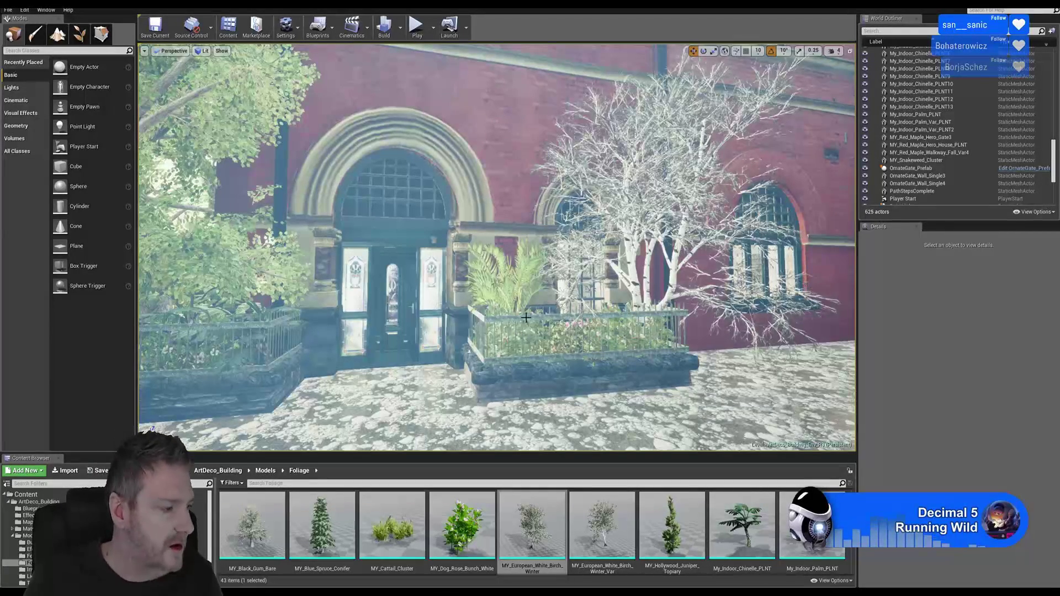
right_click_drag(328, 292, 176, 292)
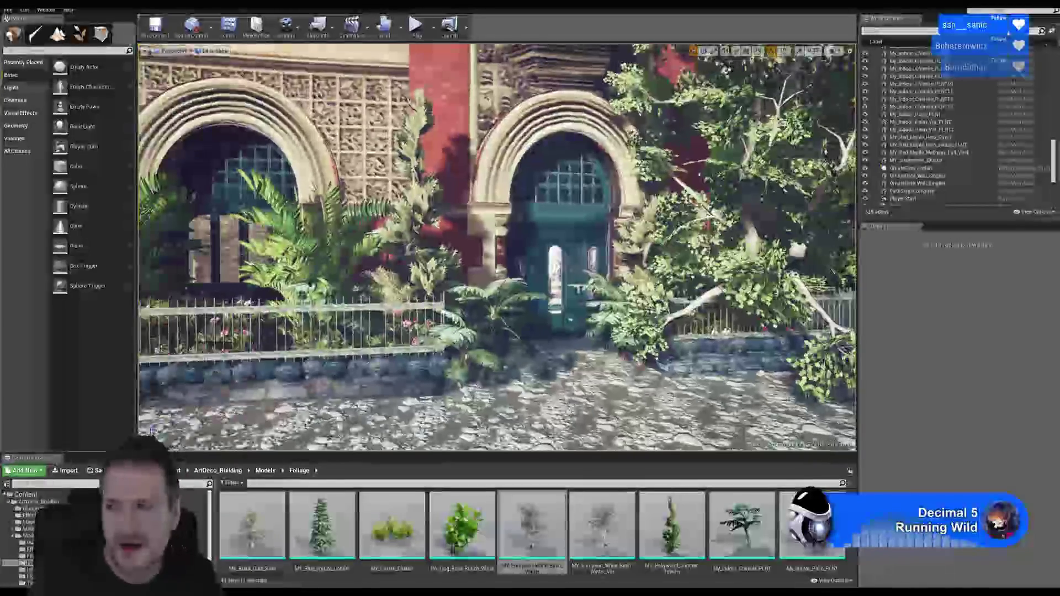
right_click_drag(306, 307, 241, 307)
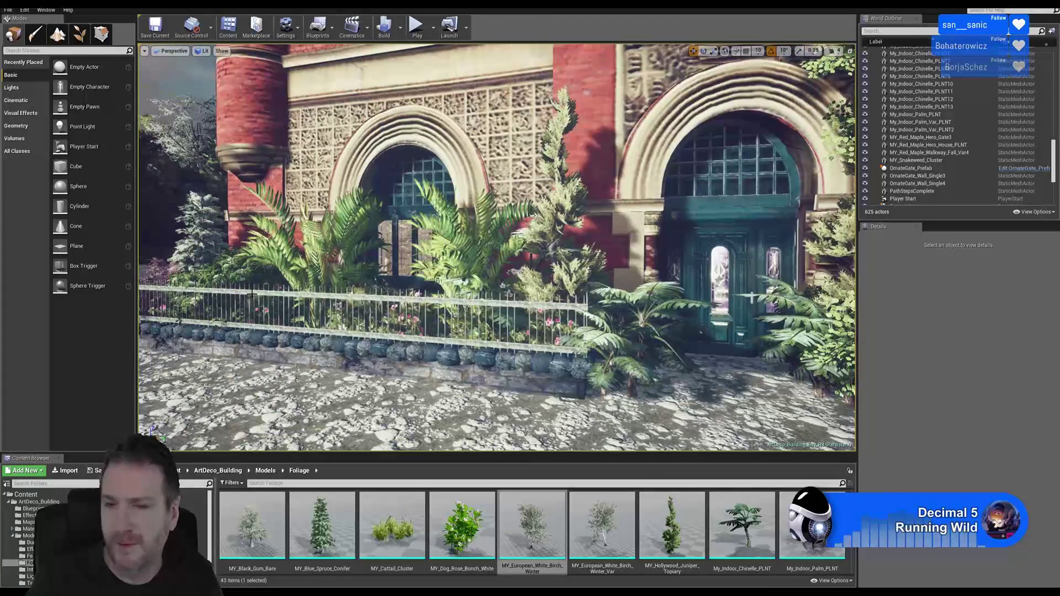
right_click_drag(497, 248, 497, 188)
right_click_drag(497, 248, 307, 262)
right_click_drag(387, 264, 390, 291)
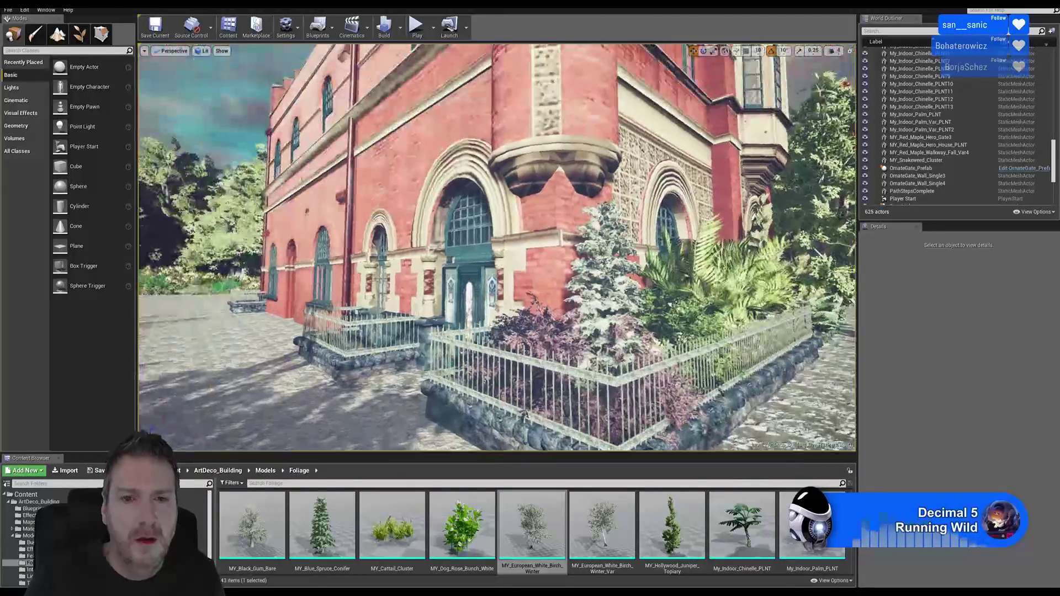
key("w")
right_click_drag(391, 291, 591, 275)
key("s")
key("s")
key("w")
- Review the birch, palm and flowers beside the arched entrance from the front and close above the railing
right_click_drag(756, 341, 704, 340)
key("w")
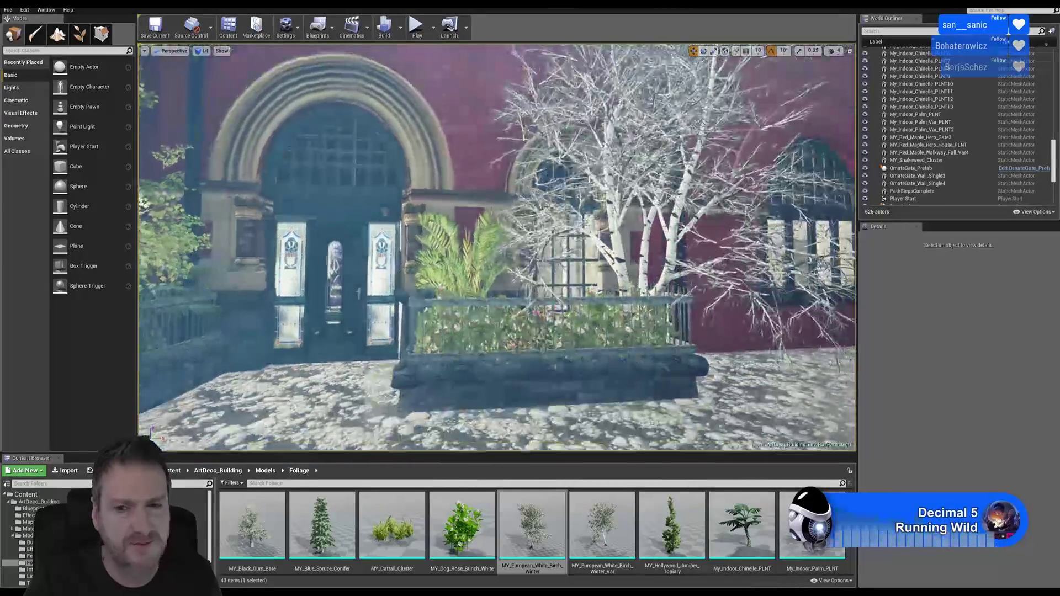
key("s")
right_click_drag(704, 339, 717, 319)
key("w")
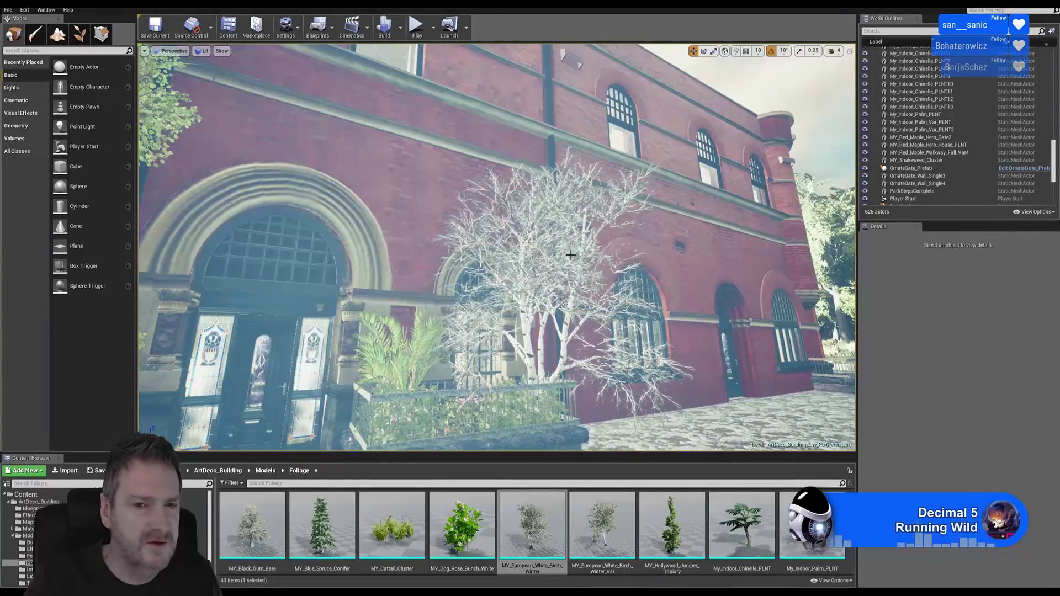
right_click_drag(556, 242, 461, 266)
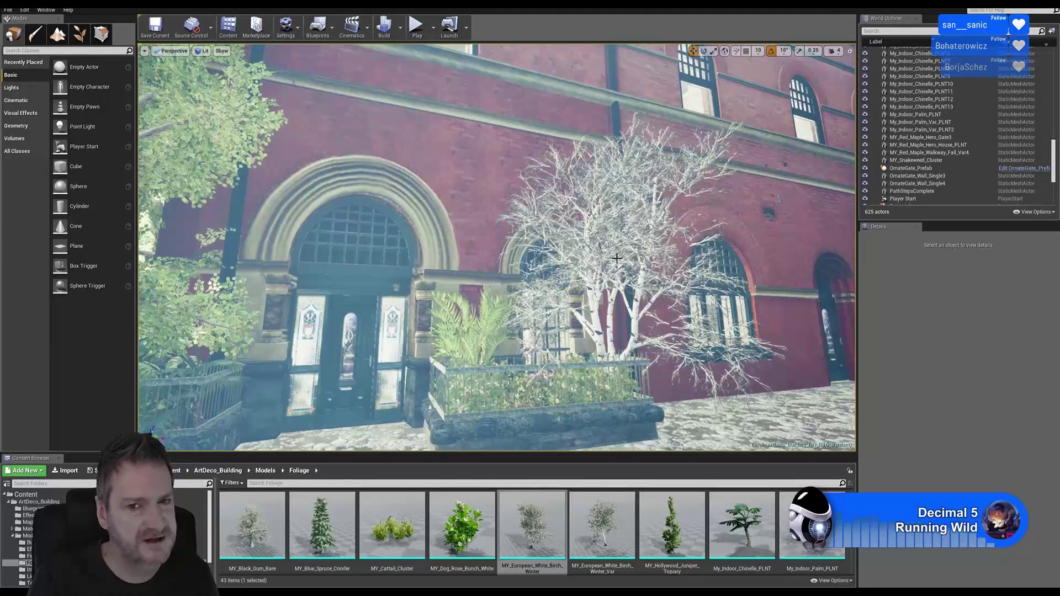
key("s")
right_click_drag(459, 274, 521, 270)
key("w")
key("s")
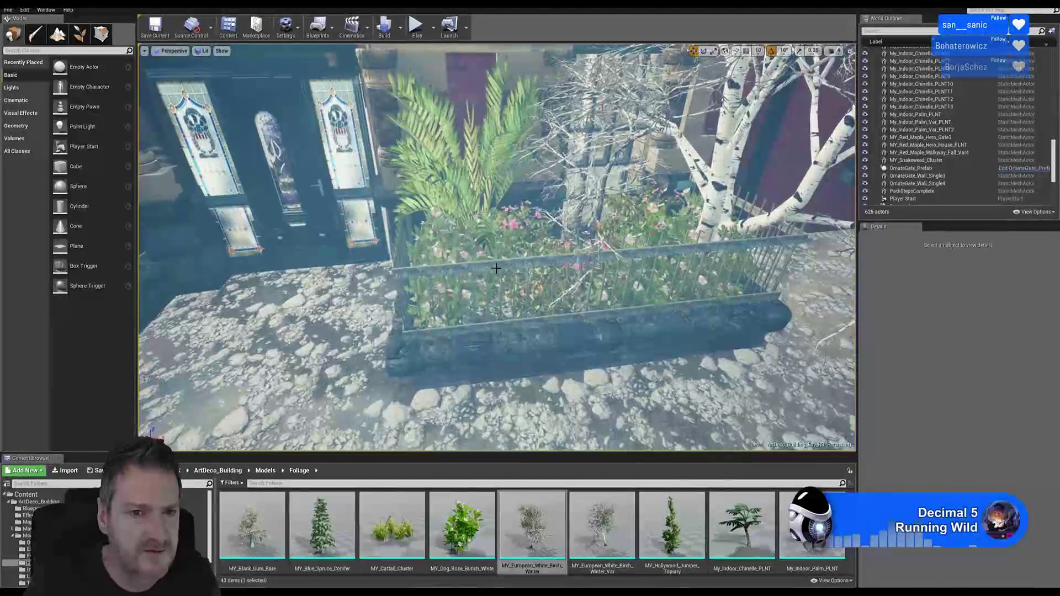
- Duplicate three dog rose bunches and two pink azalea bushes from the palm end of the bed as one group
left_click(432, 234)
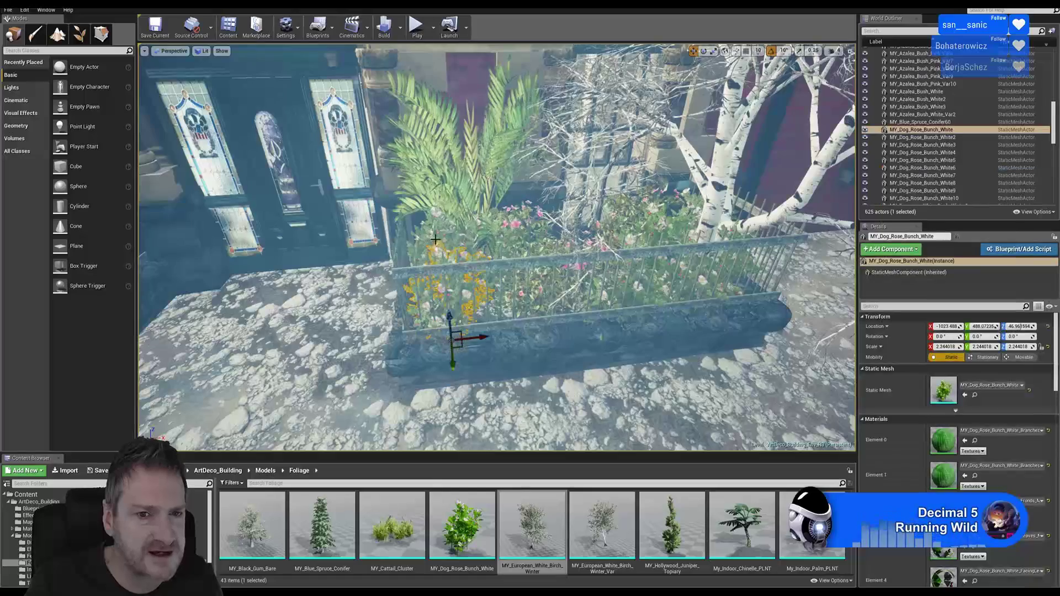
left_click(461, 261, "ctrl")
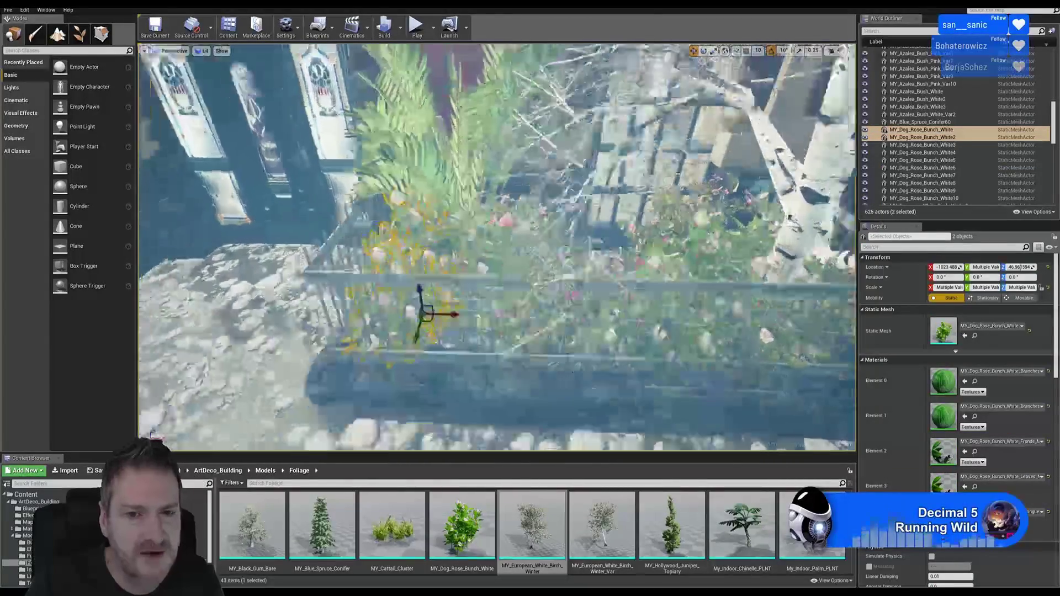
right_click_drag(470, 386, 469, 419)
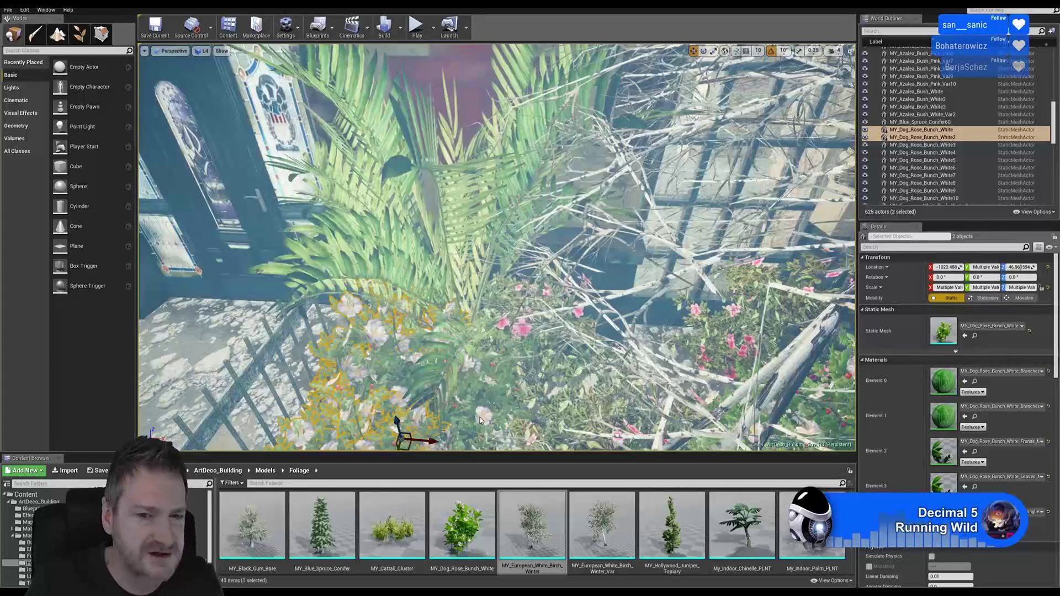
left_click(494, 392, "ctrl")
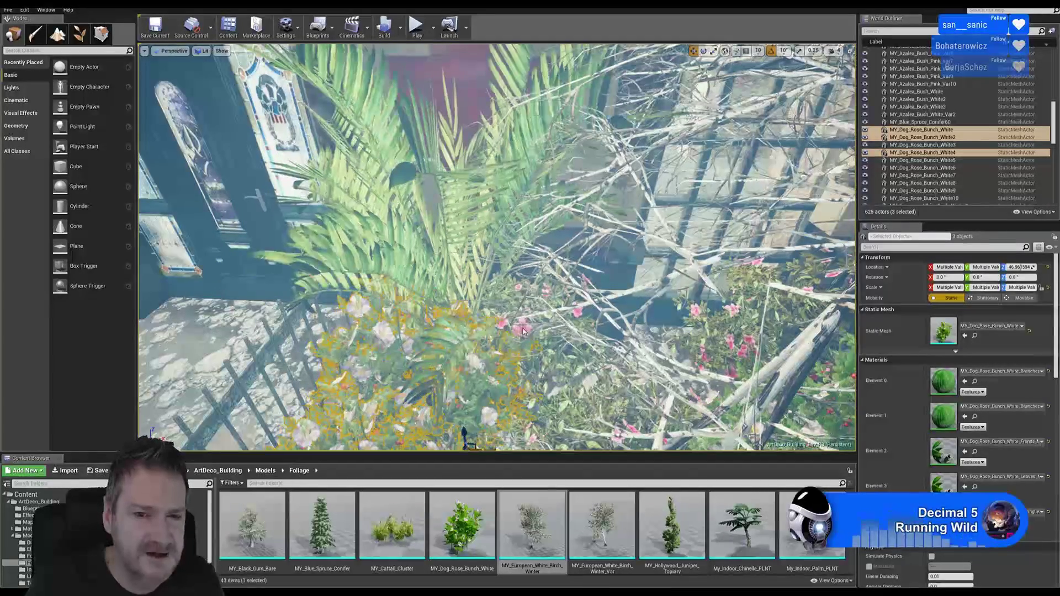
right_click_drag(149, 79, 190, 113)
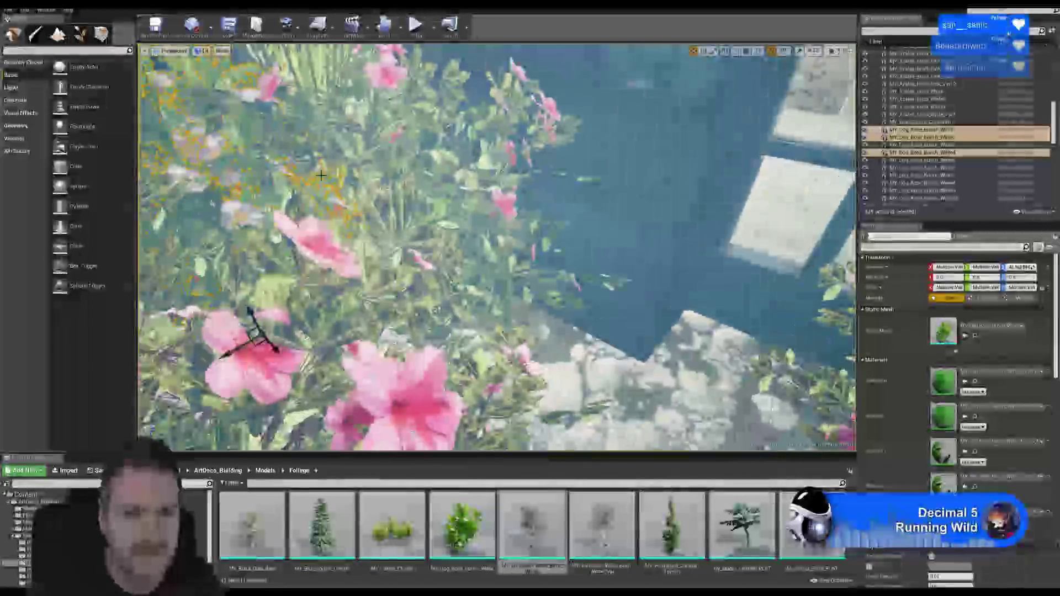
left_click(325, 248, "ctrl")
right_click_drag(324, 248, 345, 246)
right_click_drag(532, 305, 579, 298)
left_click(589, 295, "ctrl")
mouse_move(489, 281)
right_mouse_down()
mouse_move(492, 295)
mouse_move(489, 281)
right_mouse_up()
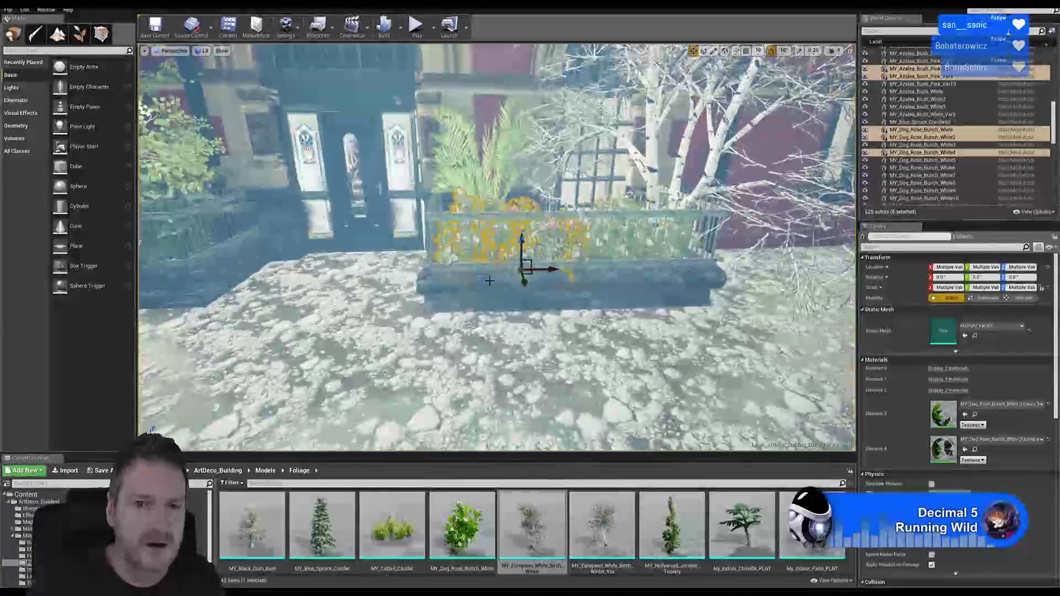
right_click(486, 236)
mouse_move(551, 375)
left_click(612, 412)
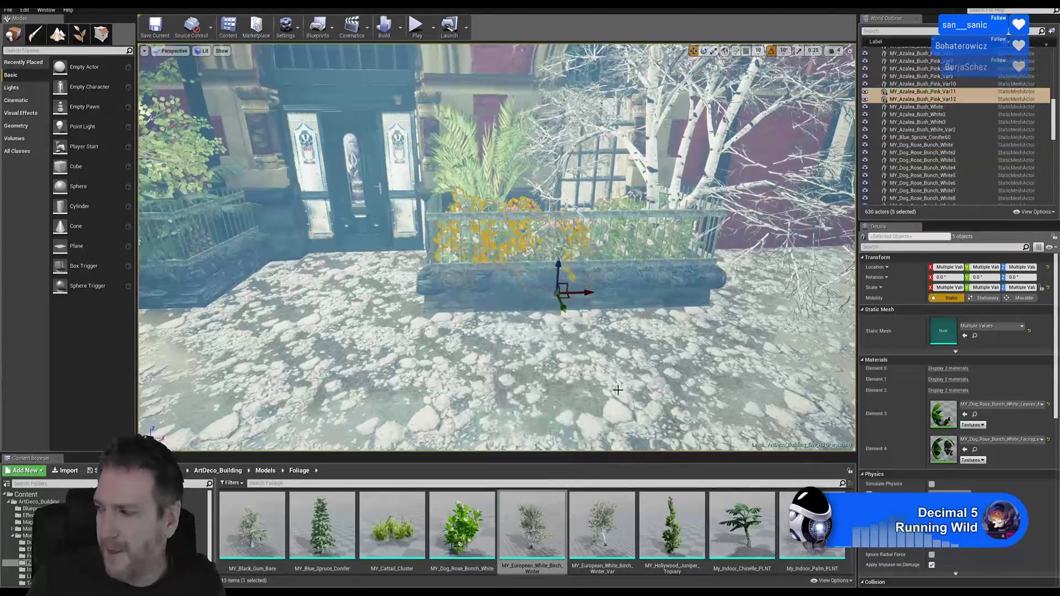
- Move the duplicated flower group into the empty railed bed beside the corner entrance, rotating it about 180°, and deselect it
right_click_drag(513, 360, 541, 377)
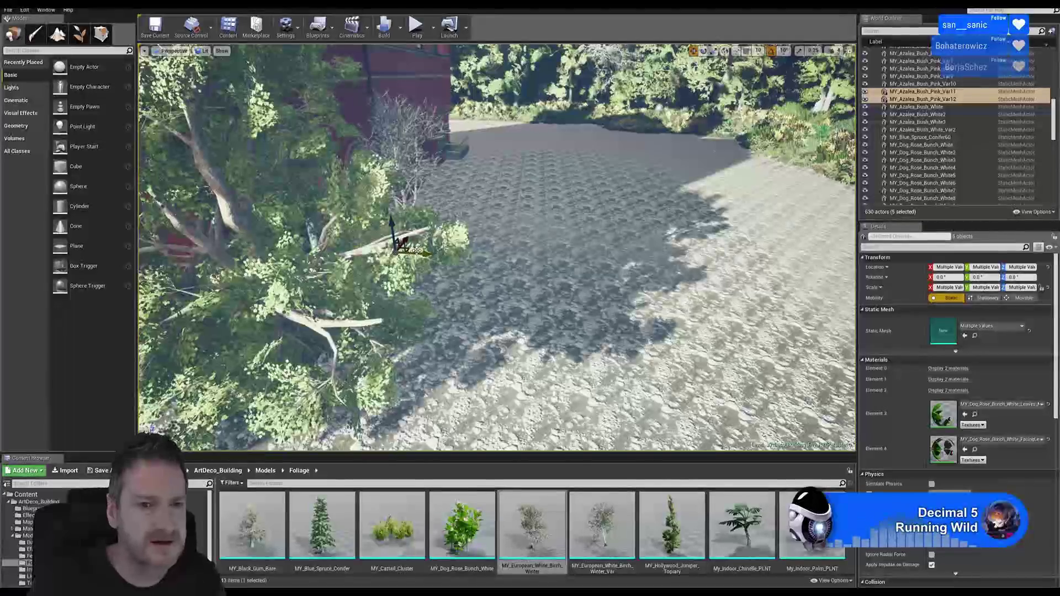
left_click_drag(395, 251, 177, 241)
right_click_drag(177, 241, 83, 234)
right_click_drag(497, 249, 420, 276)
left_click_drag(641, 261, 528, 276)
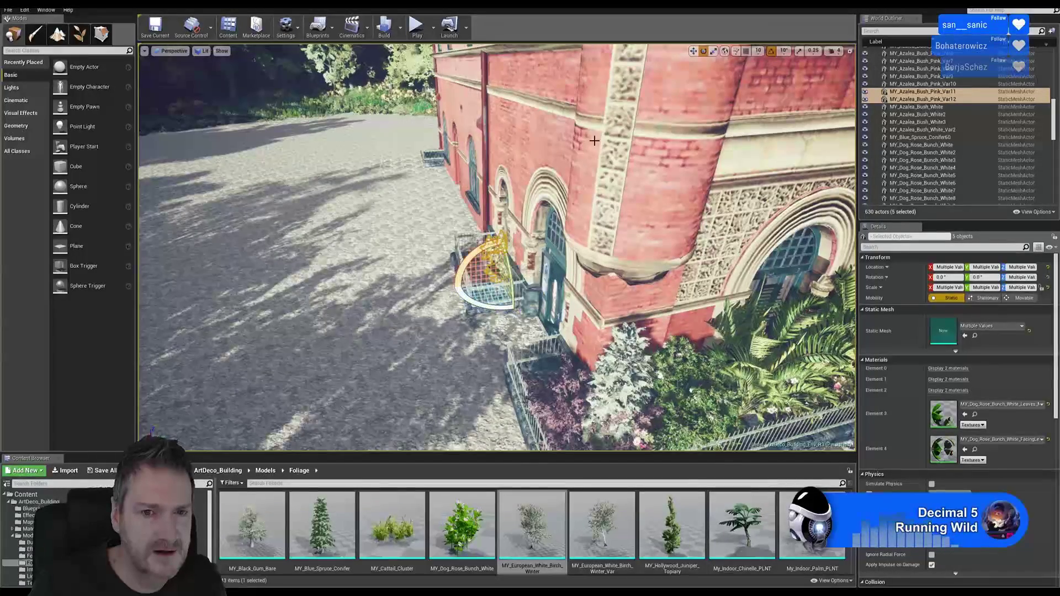
right_click_drag(576, 238, 506, 233)
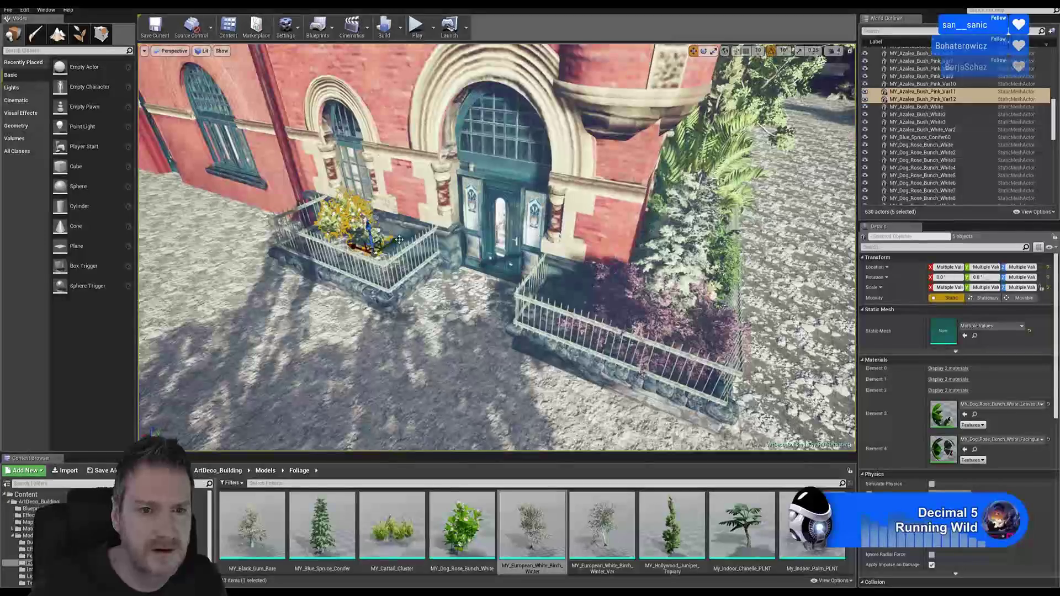
left_click_drag(374, 255, 373, 258)
mouse_move(391, 309)
right_mouse_down()
mouse_move(420, 313)
mouse_move(409, 312)
right_mouse_up()
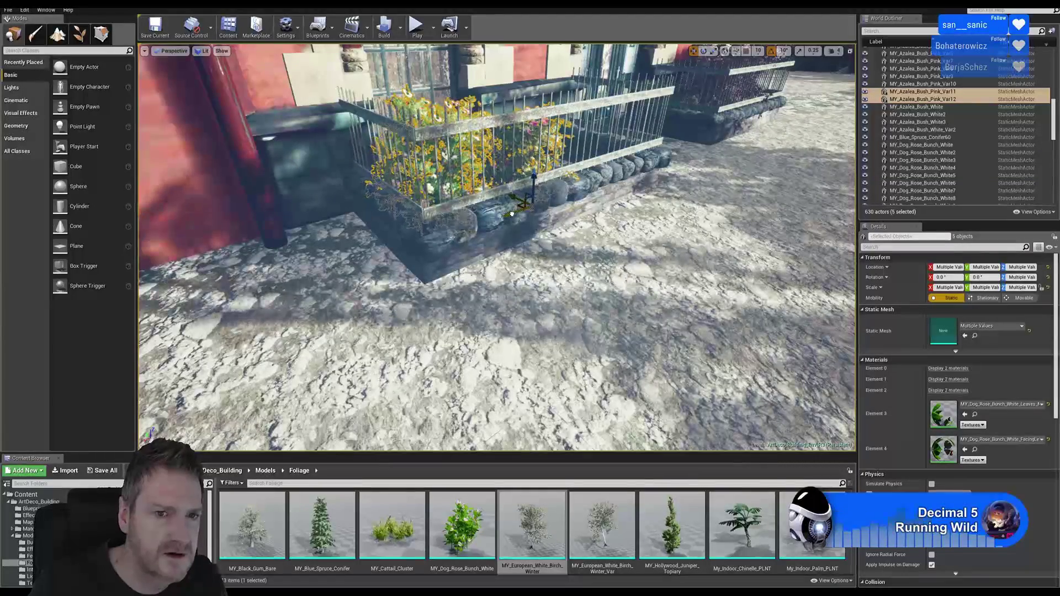
key("Escape")
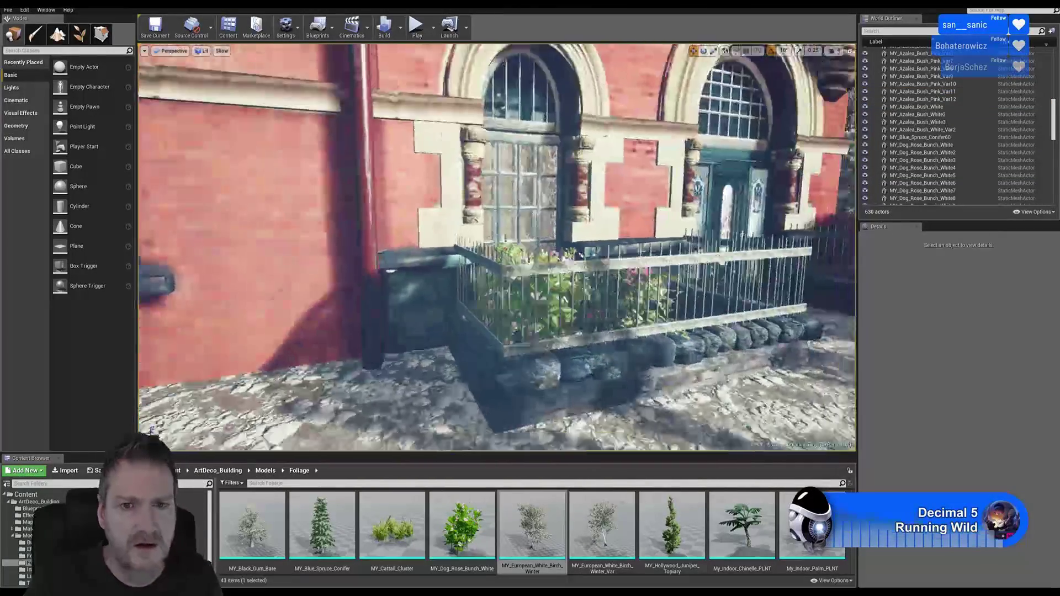
- Select the three dog rose bunches and two pink azalea bushes in the corner entrance's bed as one group
right_click_drag(496, 249, 585, 303)
right_click_drag(496, 248, 442, 309)
mouse_move(528, 244)
right_mouse_down()
mouse_move(519, 248)
mouse_move(529, 243)
right_mouse_up()
right_click_drag(539, 207, 504, 194)
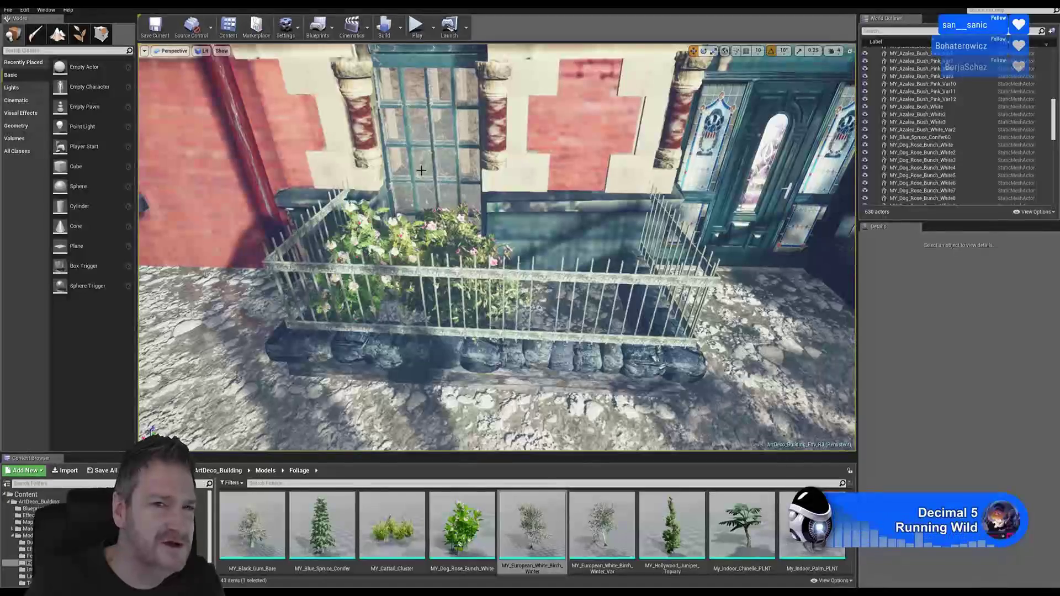
right_click_drag(425, 231, 378, 183)
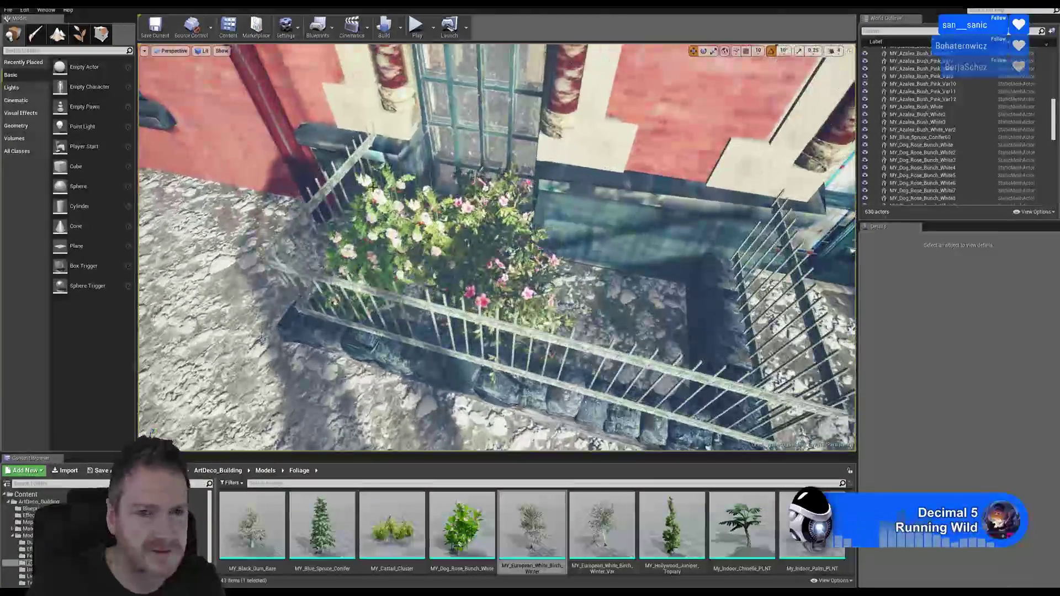
left_click(390, 236)
left_click(487, 223, "ctrl")
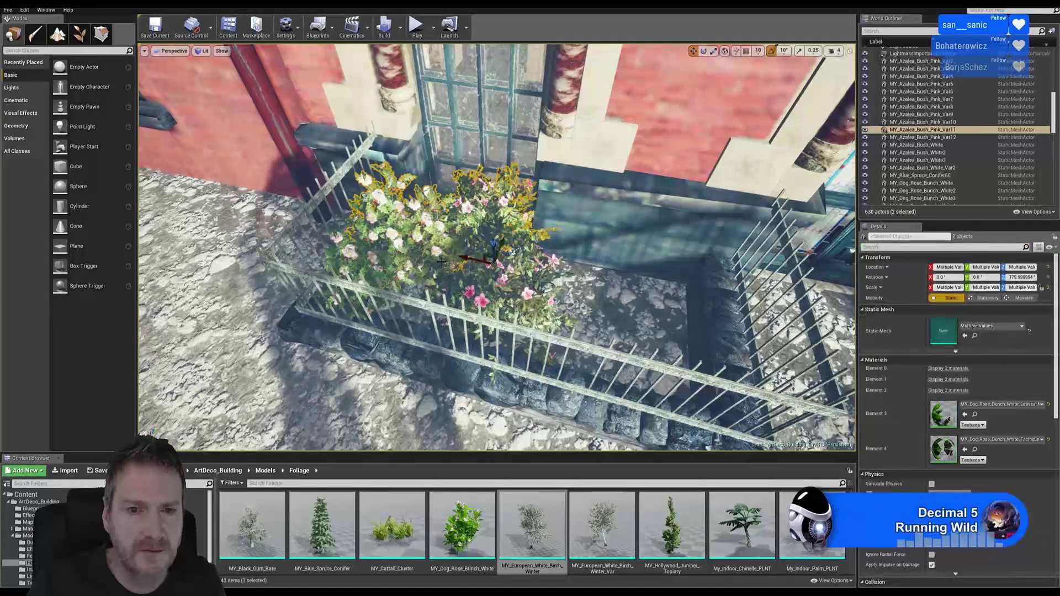
left_click(391, 237, "ctrl")
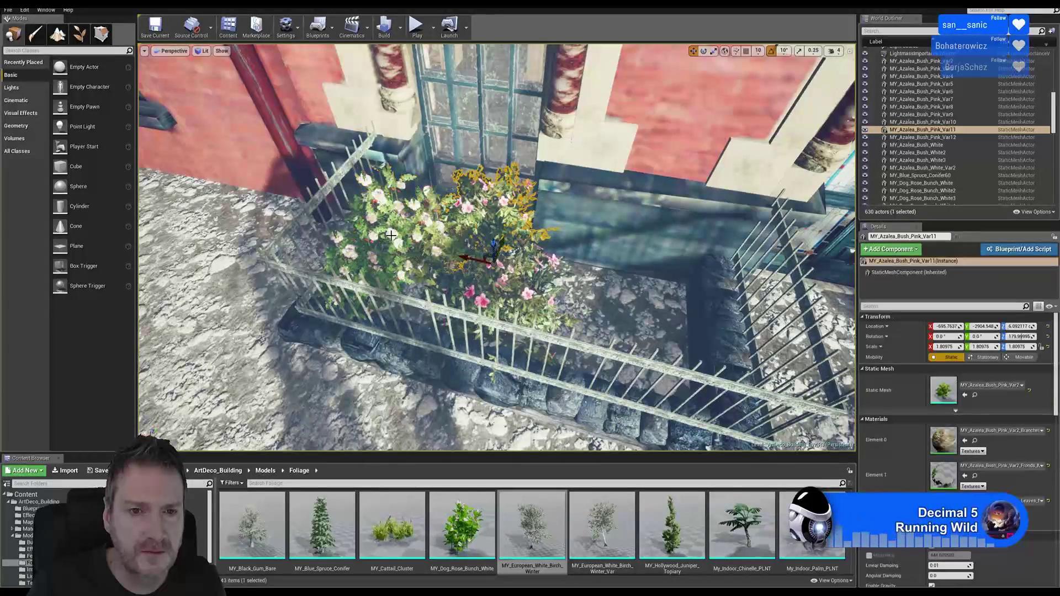
left_click(352, 256)
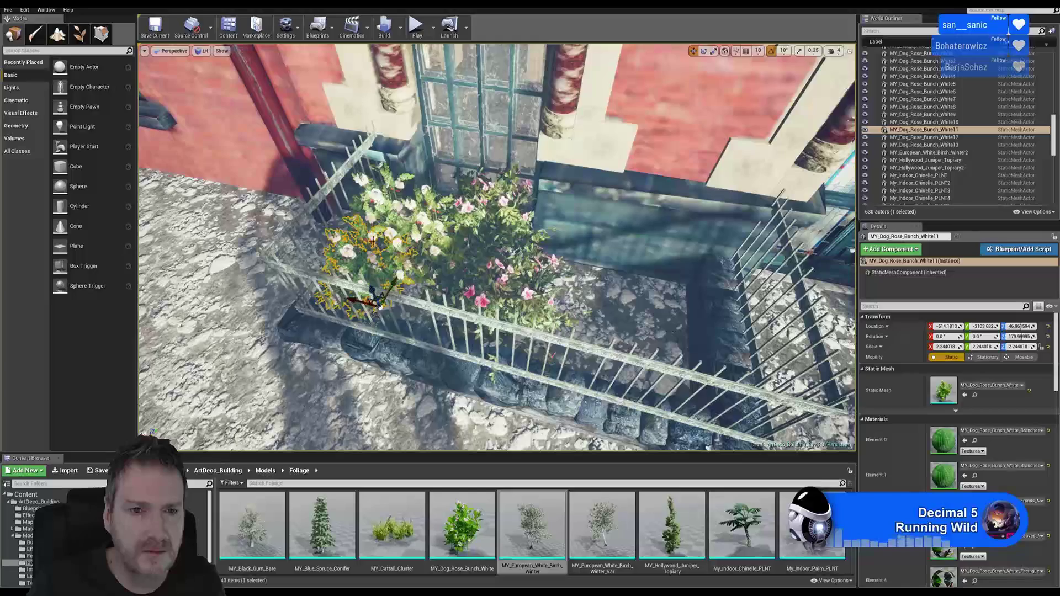
left_click(377, 204, "ctrl")
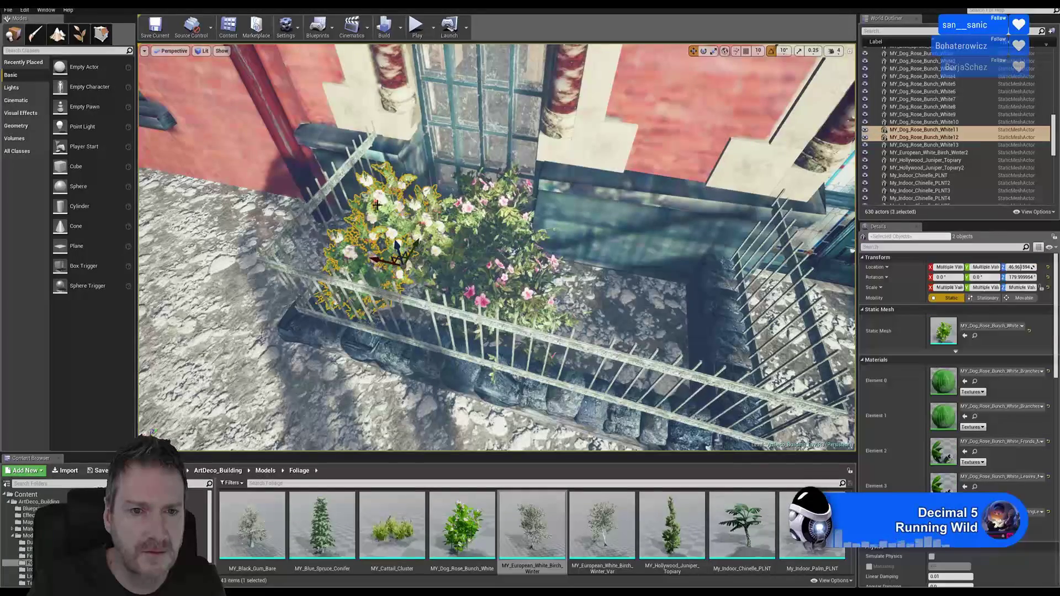
left_click(465, 215, "ctrl")
left_click(506, 285, "ctrl")
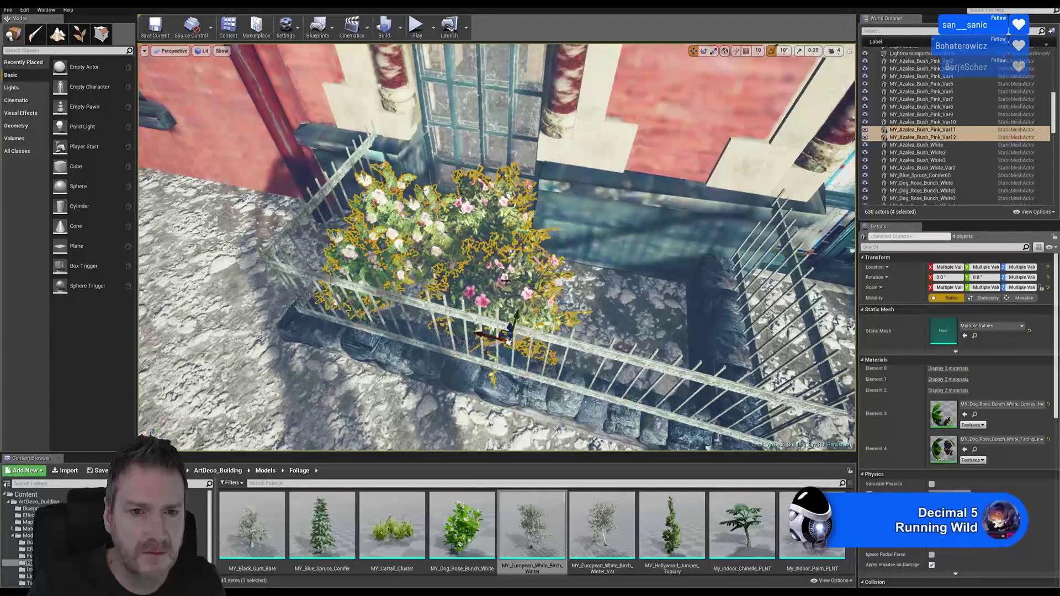
key("f")
mouse_move(507, 284)
right_mouse_down()
mouse_move(497, 248)
mouse_move(494, 297)
right_mouse_up()
left_click(497, 275, "ctrl")
right_click_drag(495, 256, 471, 248)
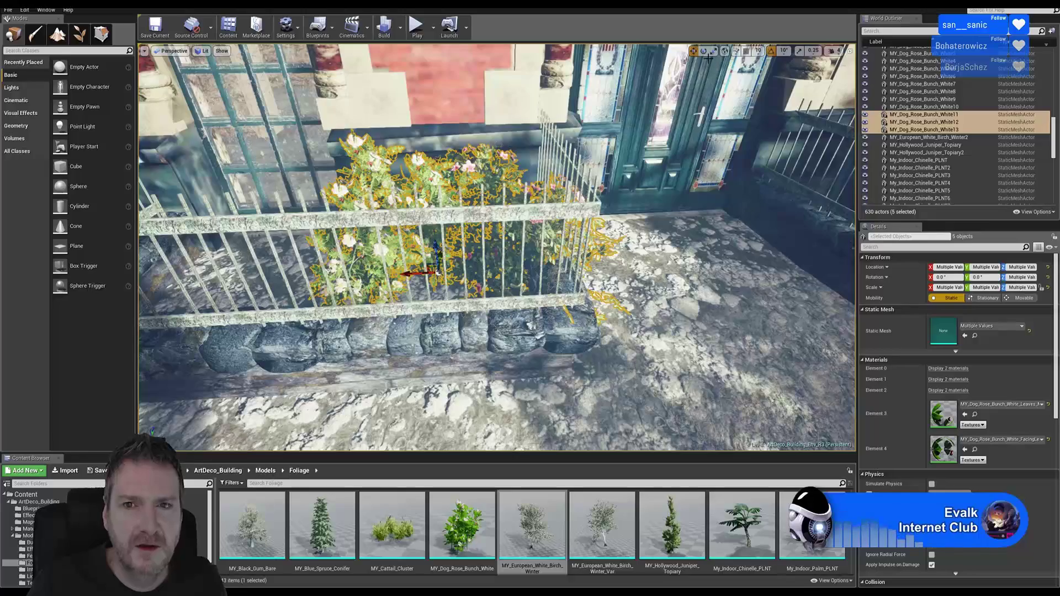
- Turn the selected flower group around horizontally and fit it inside the railing at the door end of the bed
left_click_drag(390, 260, 482, 301)
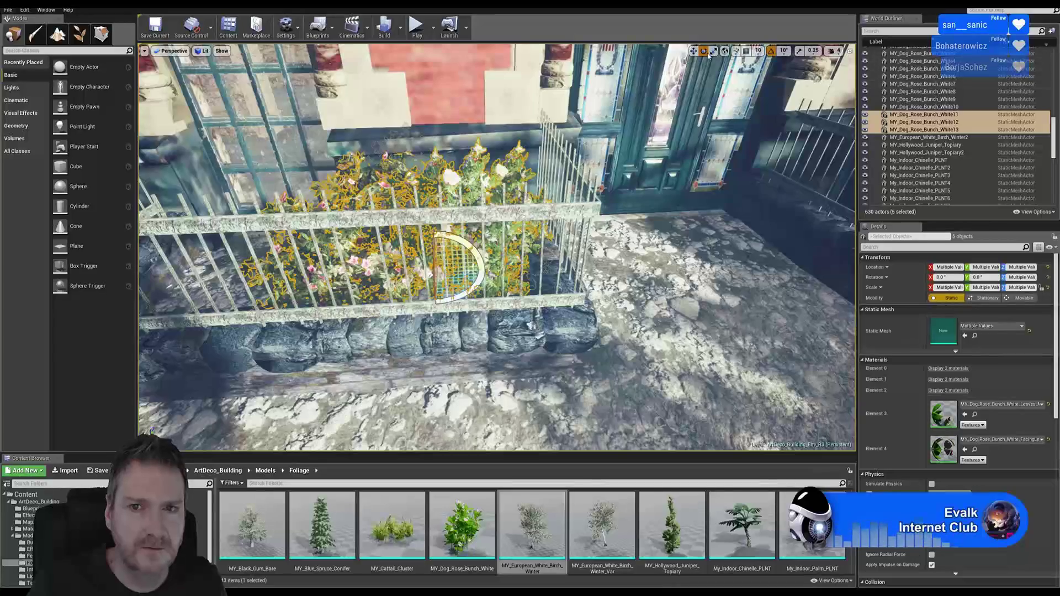
right_click_drag(592, 256, 596, 298)
left_click_drag(452, 191, 480, 211)
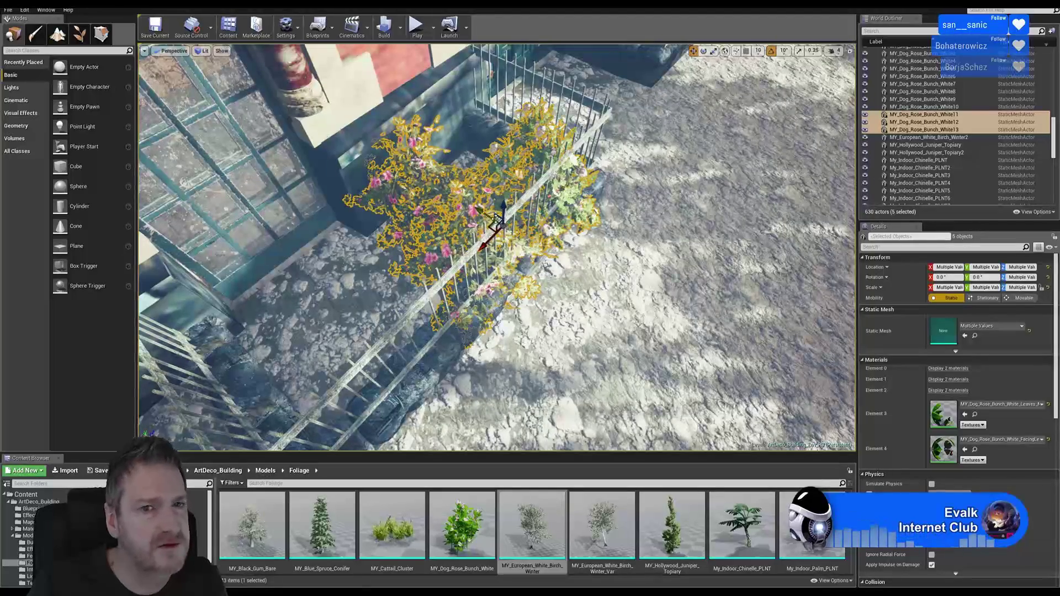
left_click_drag(490, 221, 373, 148)
right_click_drag(471, 205, 444, 185)
mouse_move(385, 198)
left_mouse_down()
mouse_move(402, 200)
mouse_move(389, 198)
left_mouse_up()
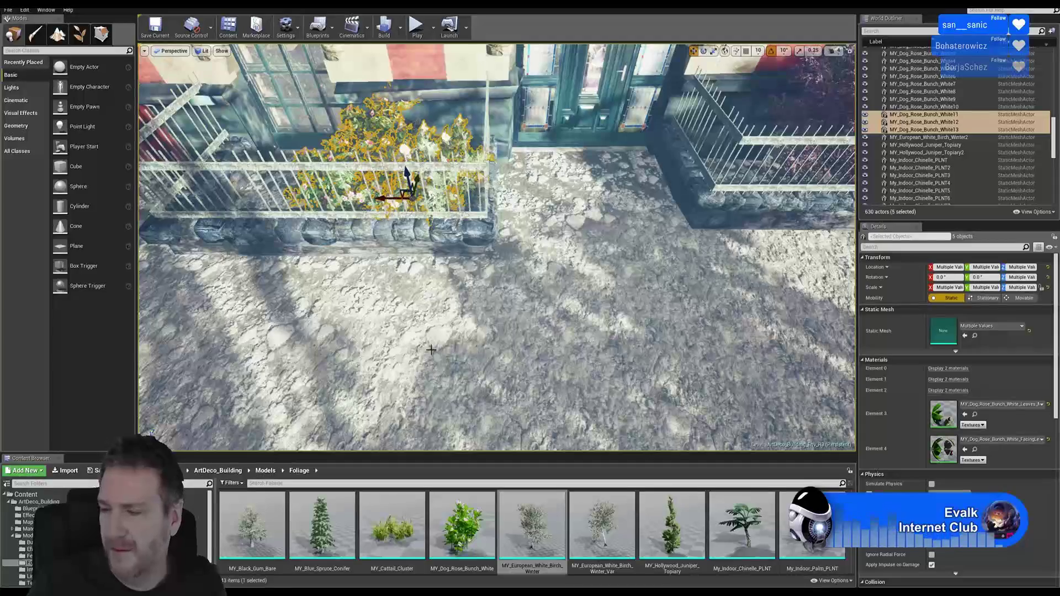
- Move the pink azalea nearest the wall to about X -1029, Y -2933 and rotate it to about -20° around Z
right_click_drag(436, 354, 493, 305)
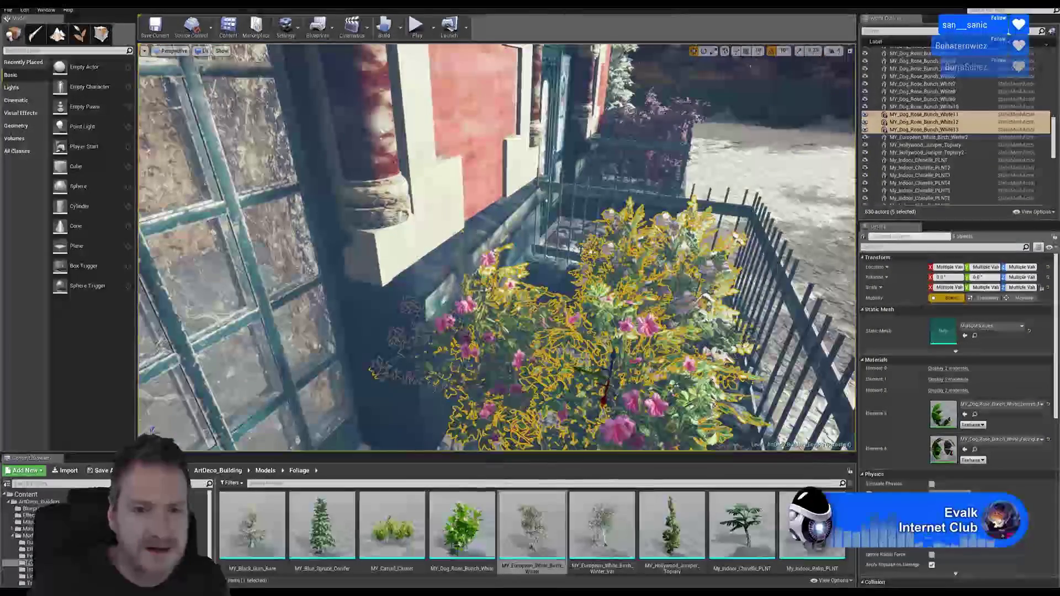
left_click(491, 322)
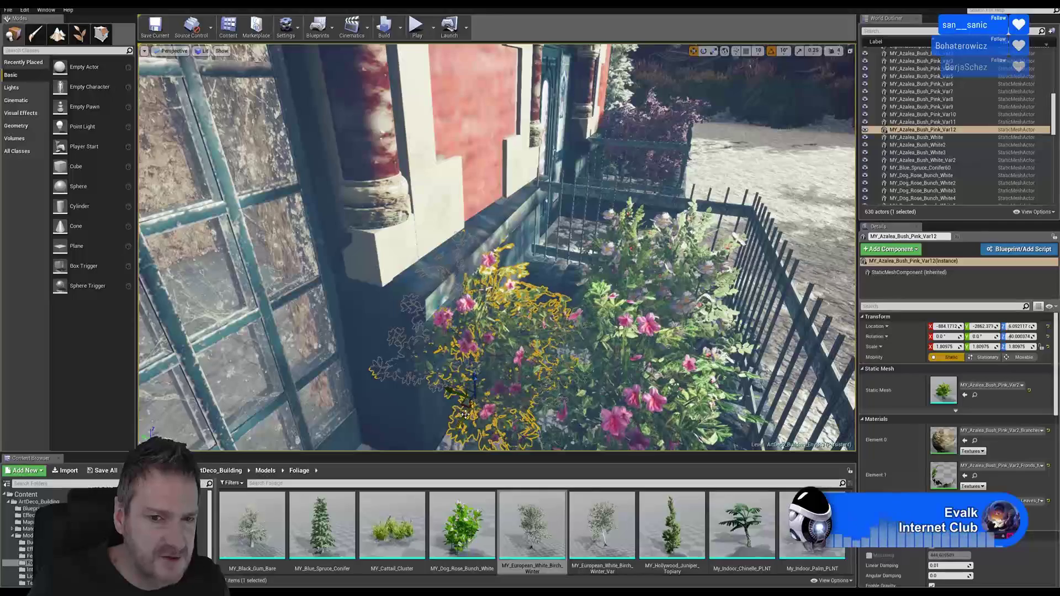
left_click_drag(465, 414, 510, 378)
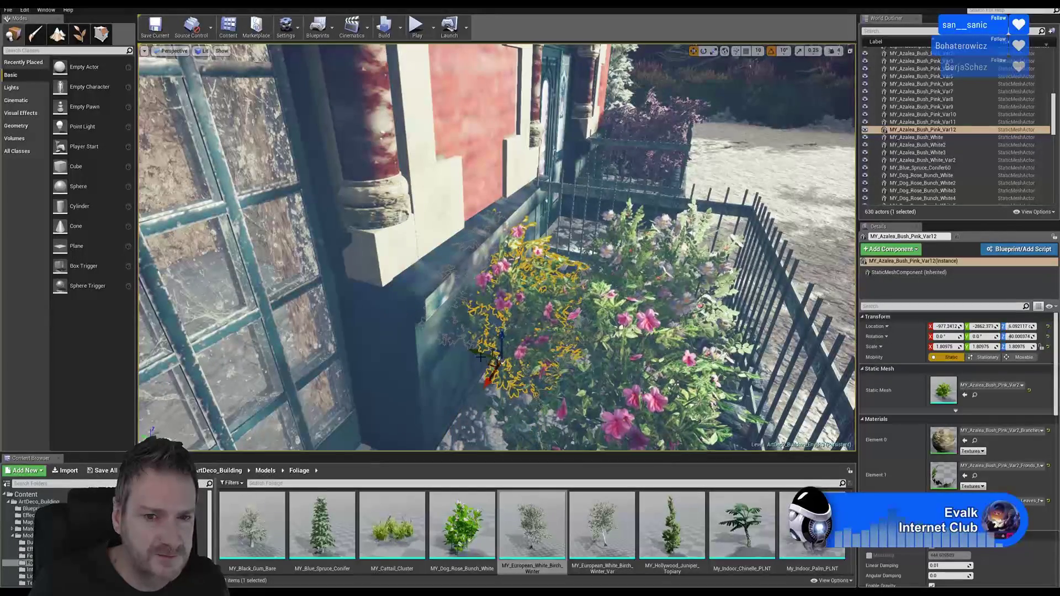
key("e")
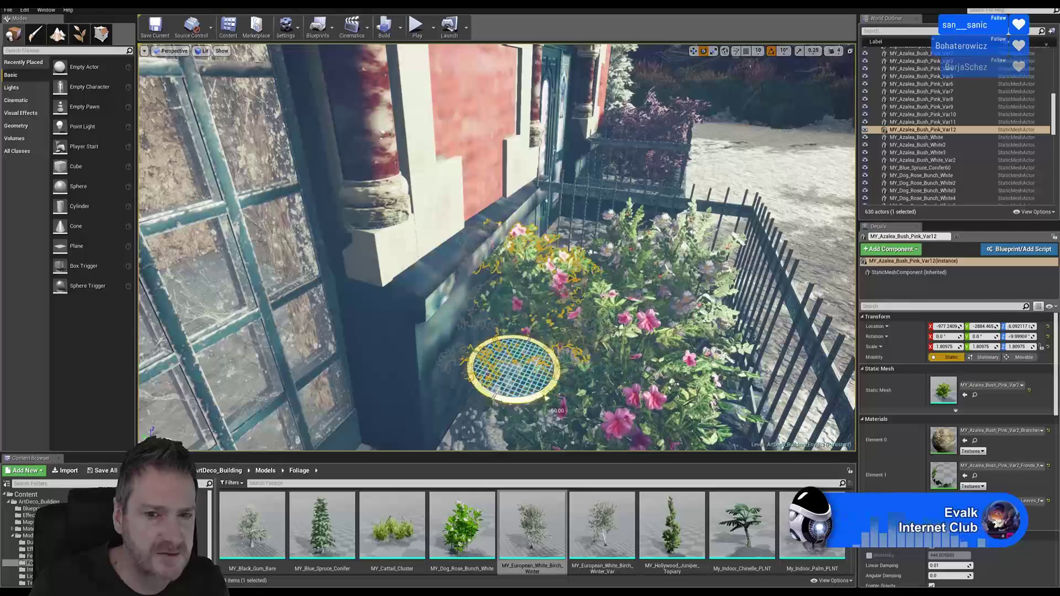
left_click_drag(538, 401, 551, 386)
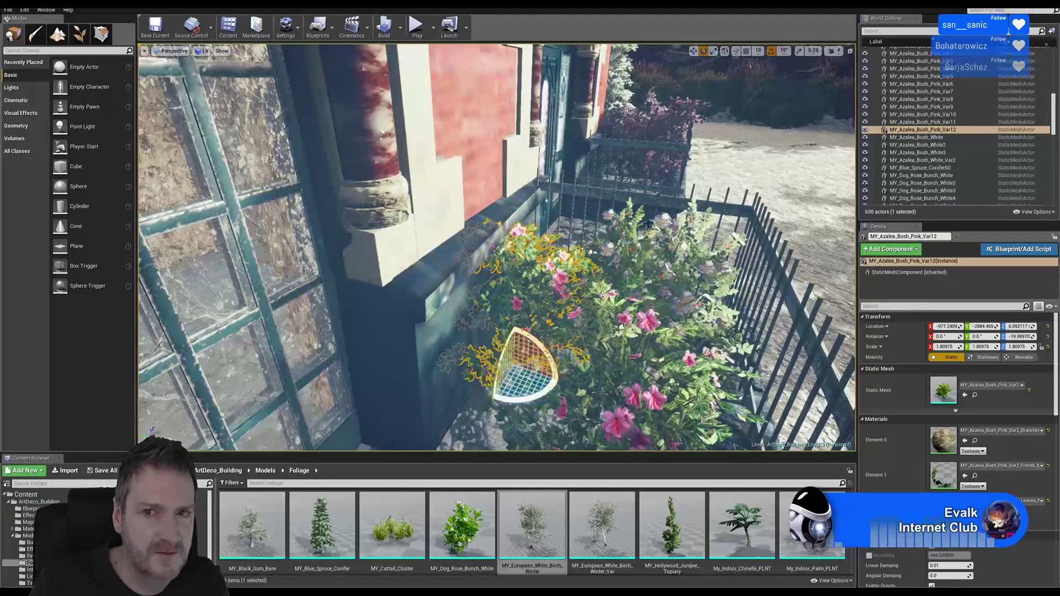
left_click(693, 51)
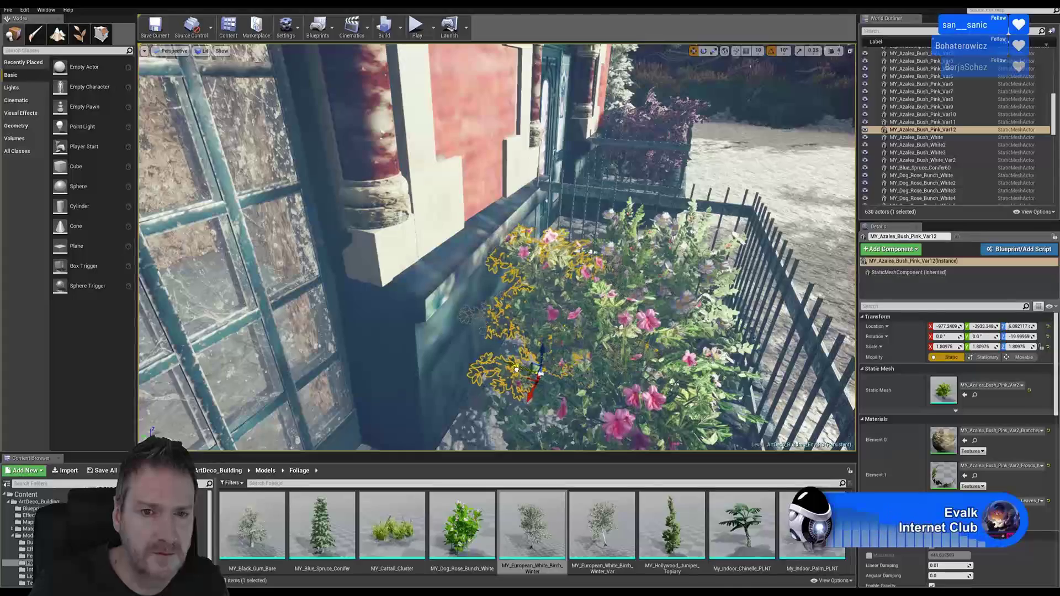
right_click_drag(540, 375, 607, 290)
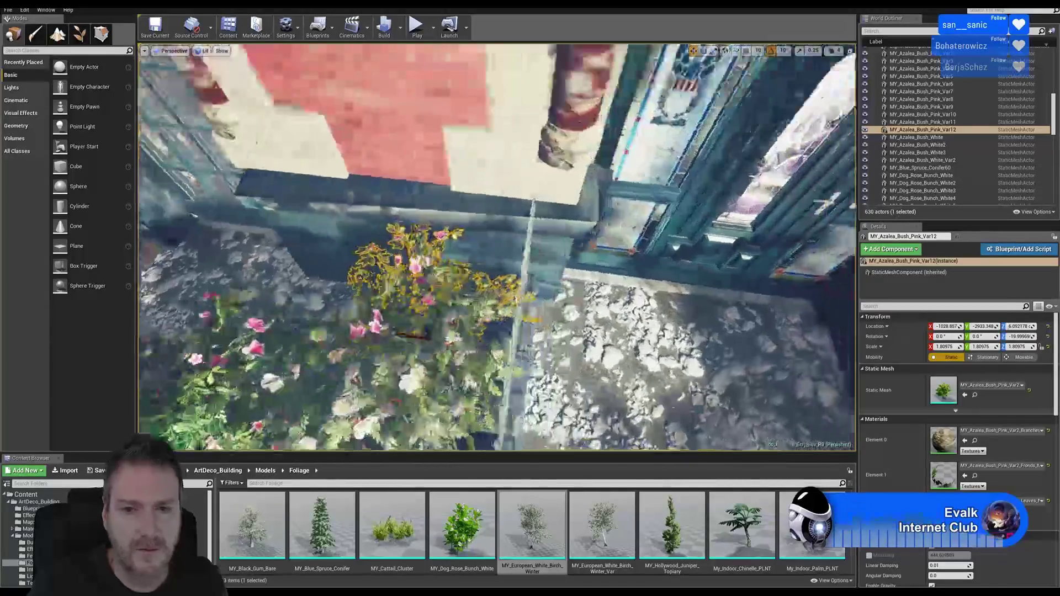
- Deselect the azalea and review the flower bed and the entrance from the front
right_click_drag(497, 248, 563, 263)
right_click_drag(596, 298, 552, 301)
right_click_drag(497, 248, 551, 304)
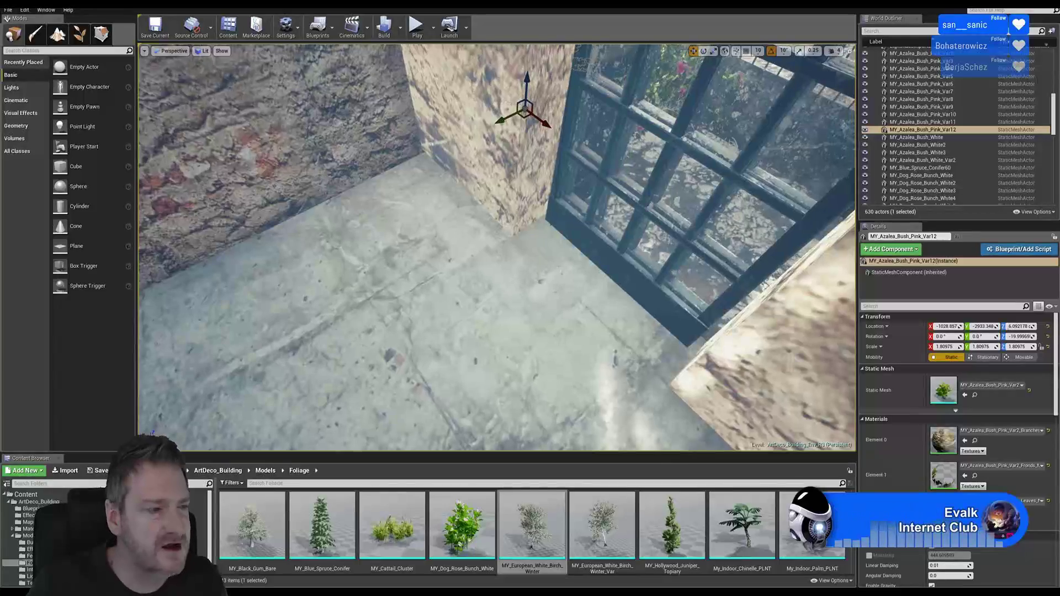
right_click_drag(497, 248, 500, 248)
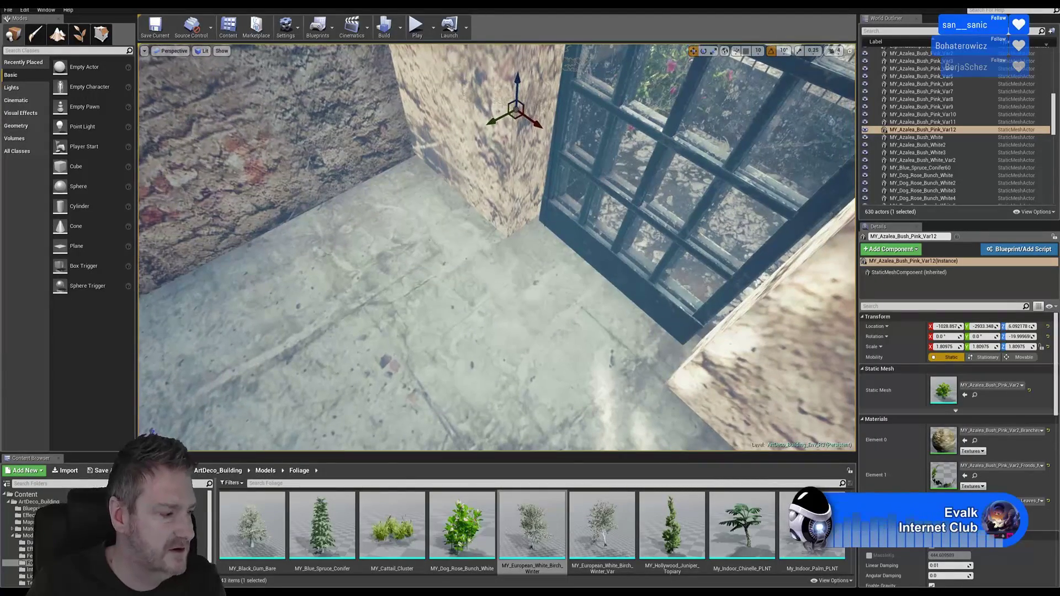
right_click_drag(544, 307, 538, 310)
right_click_drag(497, 249, 530, 243)
key("w")
right_click_drag(535, 310, 558, 177)
key("Escape")
key("a")
key("s")
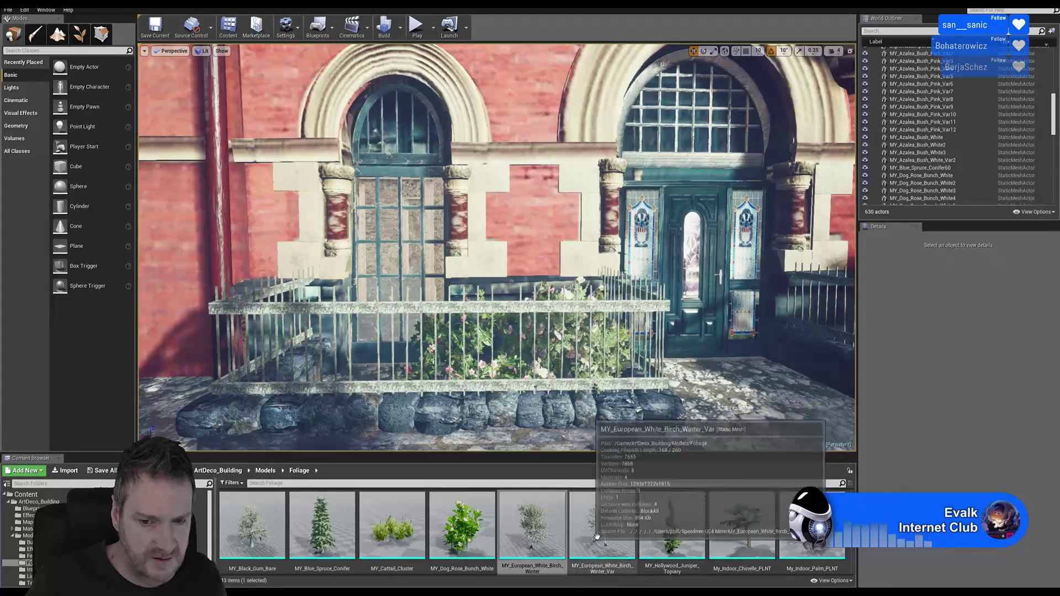
- Place a MY_European_White_Birch_Winter_Var tree at the free end of the bed, about X -497, Y -3015, and check it from a distance
left_click_drag(602, 524, 396, 385)
right_click_drag(452, 353, 454, 352)
left_click_drag(467, 310, 454, 348)
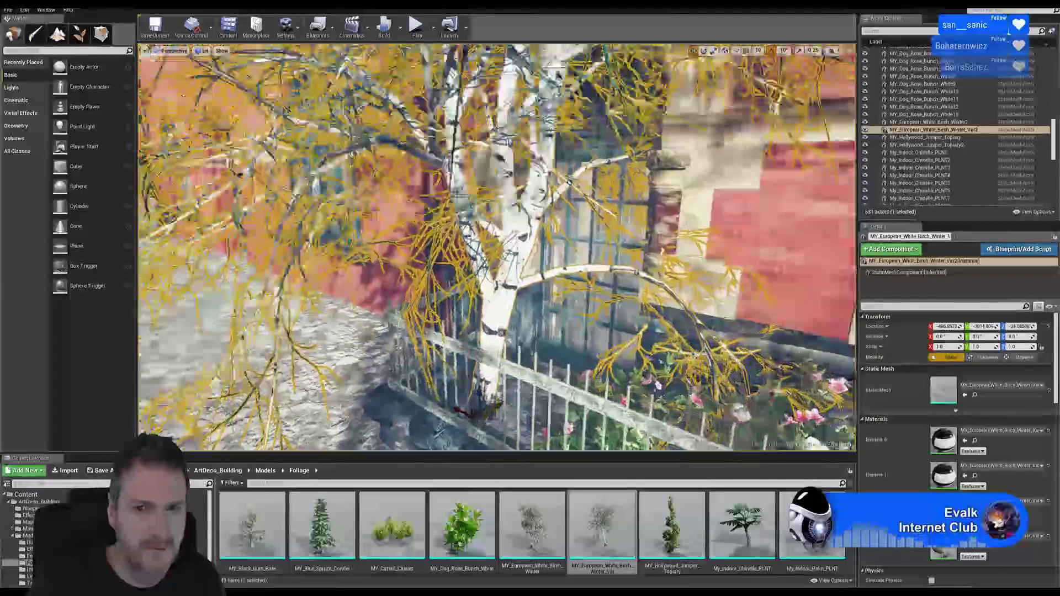
mouse_move(454, 348)
right_mouse_down()
mouse_move(433, 307)
mouse_move(557, 309)
mouse_move(454, 351)
right_mouse_up()
key("s")
key("w")
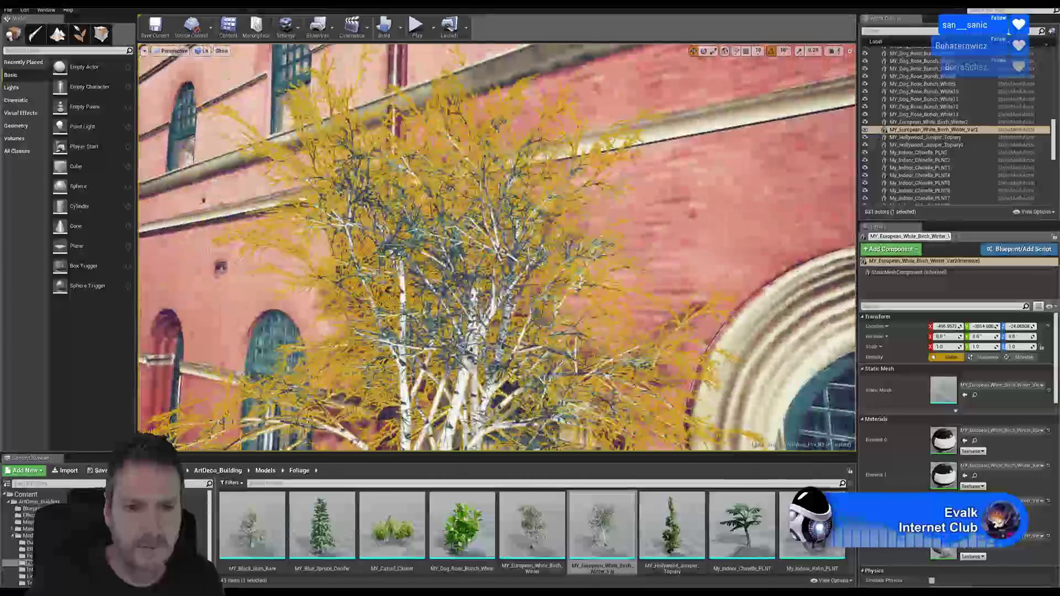
right_click_drag(559, 363, 559, 362)
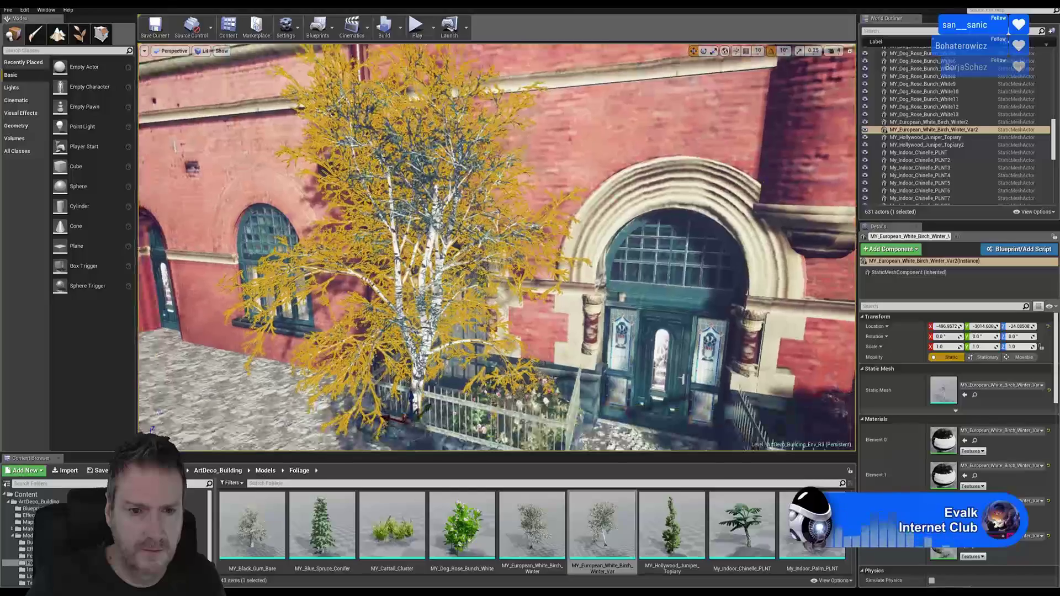
mouse_move(560, 362)
right_mouse_down()
mouse_move(576, 349)
mouse_move(538, 359)
mouse_move(524, 332)
mouse_move(533, 343)
mouse_move(441, 367)
mouse_move(530, 373)
mouse_move(497, 342)
mouse_move(559, 363)
right_mouse_up()
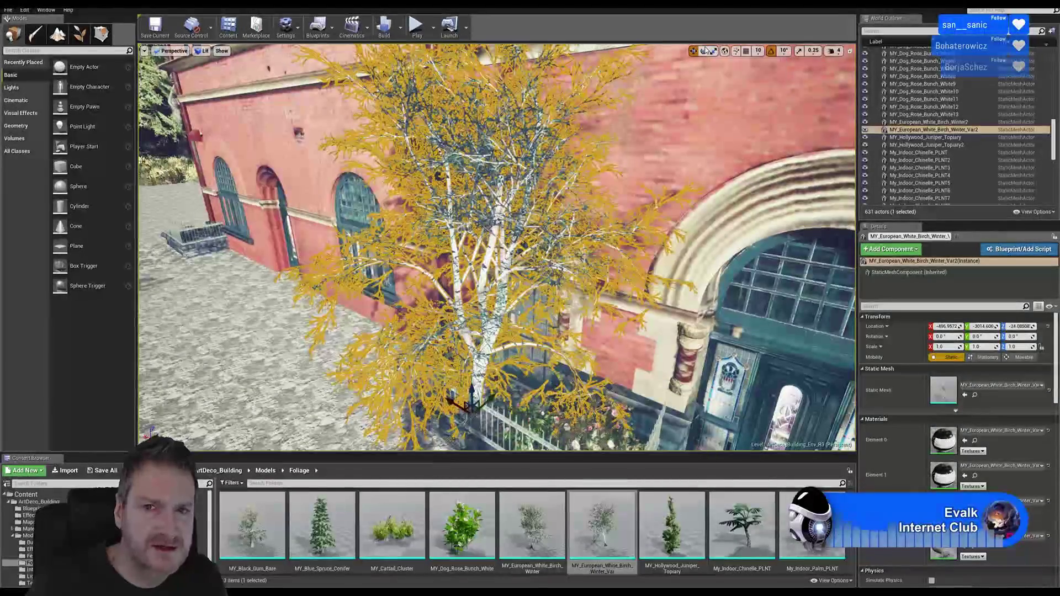
right_click_drag(493, 449, 496, 450)
- Rotate the birch around its vertical axis to turn its branches along the facade
left_click_drag(450, 371, 516, 363)
left_click_drag(387, 371, 354, 374)
left_click_drag(645, 278, 601, 286)
right_click_drag(602, 286, 833, 293)
key("w")
right_click_drag(657, 266, 647, 172)
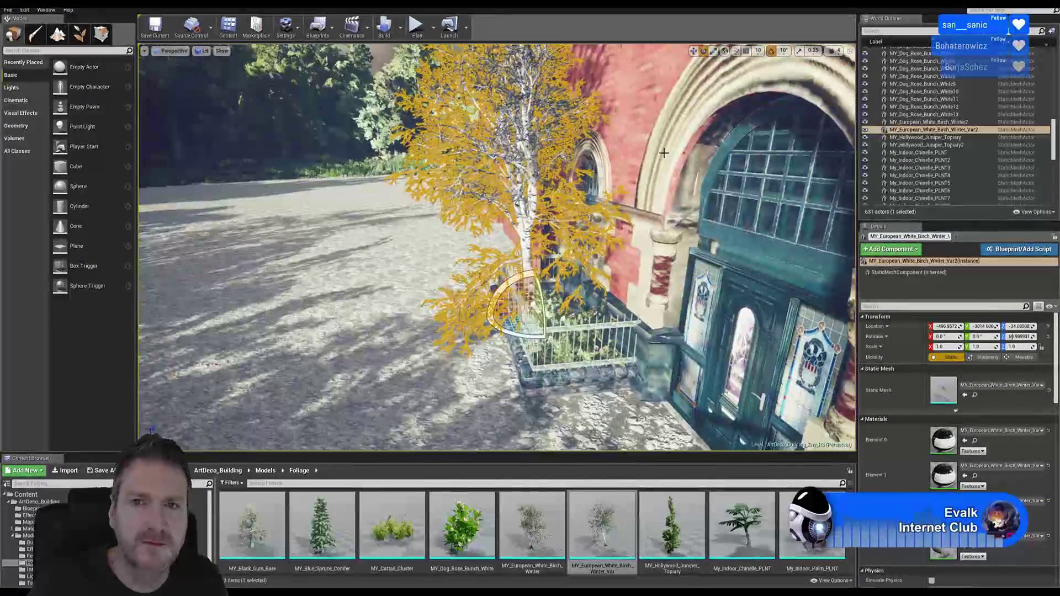
- Scale the birch uniformly to about 0.89 and shift it to about Y -3048 inside the bed
left_click_drag(534, 315, 526, 324)
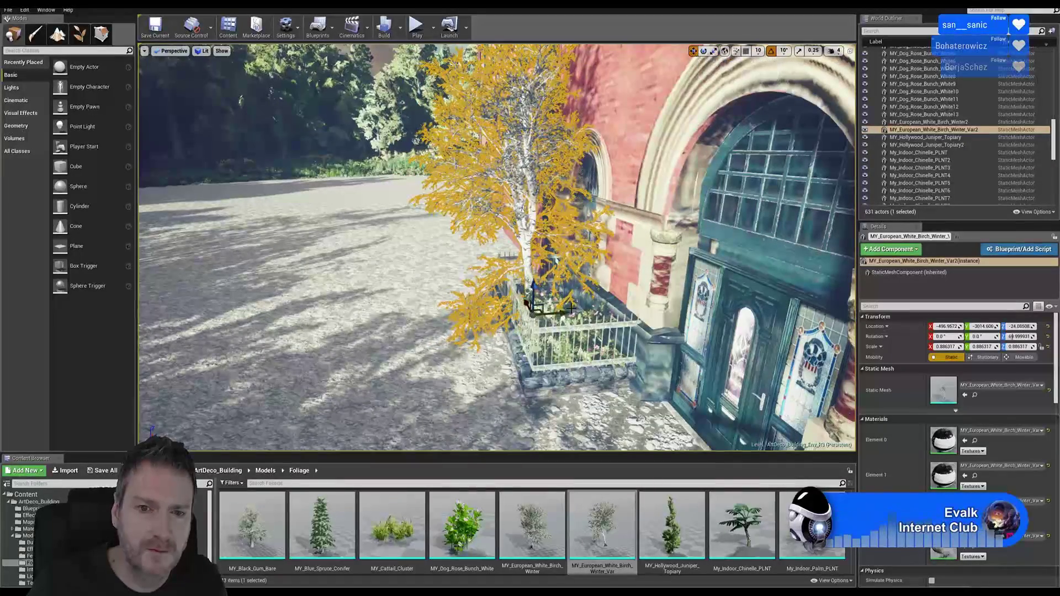
left_click_drag(555, 313, 556, 314)
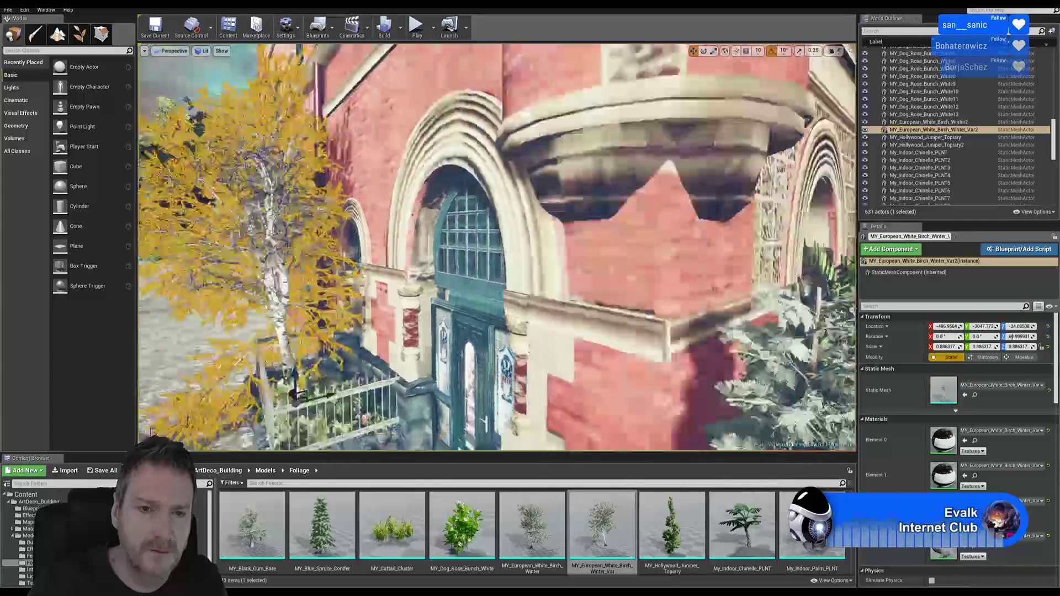
right_click_drag(496, 248, 480, 311)
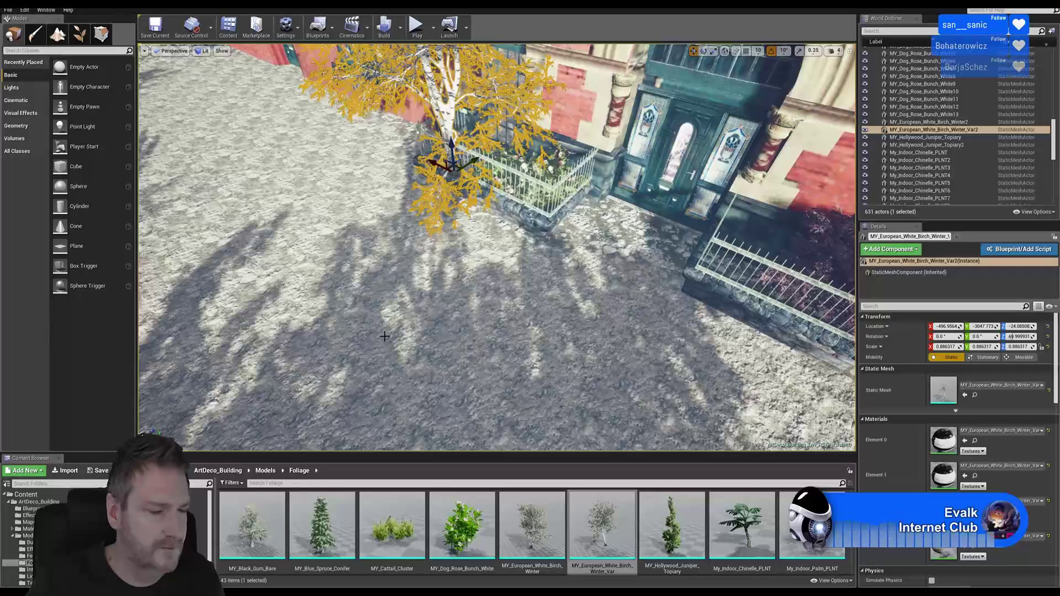
right_click_drag(408, 328, 463, 259)
right_click_drag(297, 319, 518, 207)
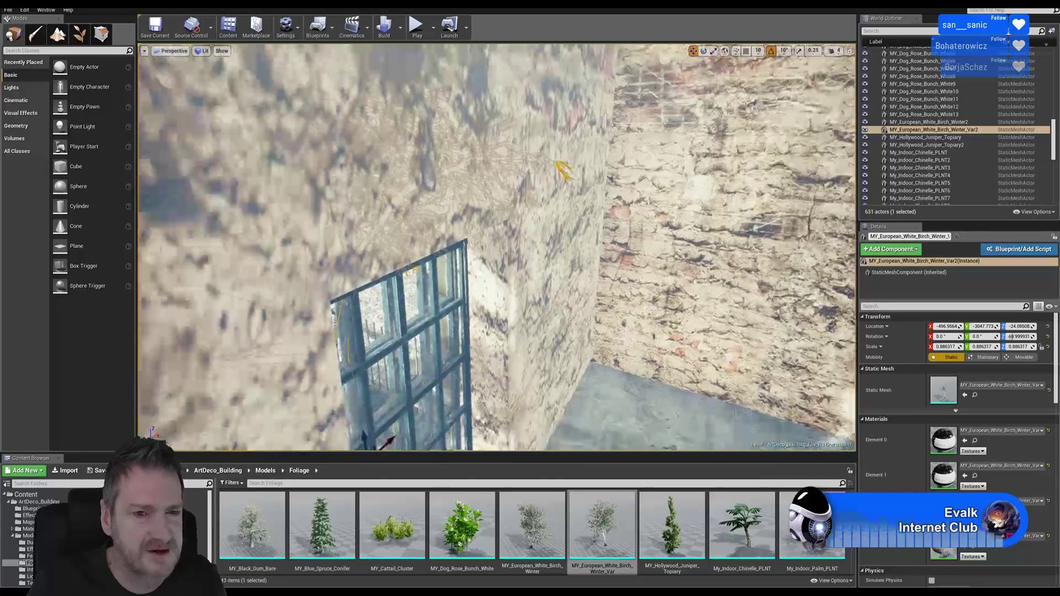
- Move the birch to about X -512, Y -3083 at the free end of the bed and deselect it
right_click_drag(375, 387, 376, 434)
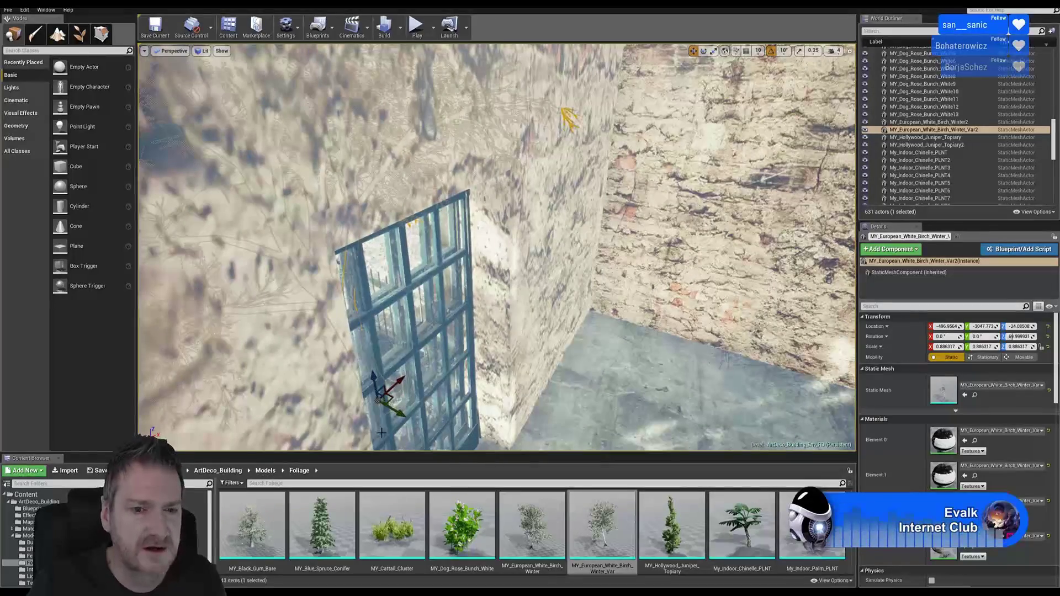
left_click_drag(395, 412, 386, 410)
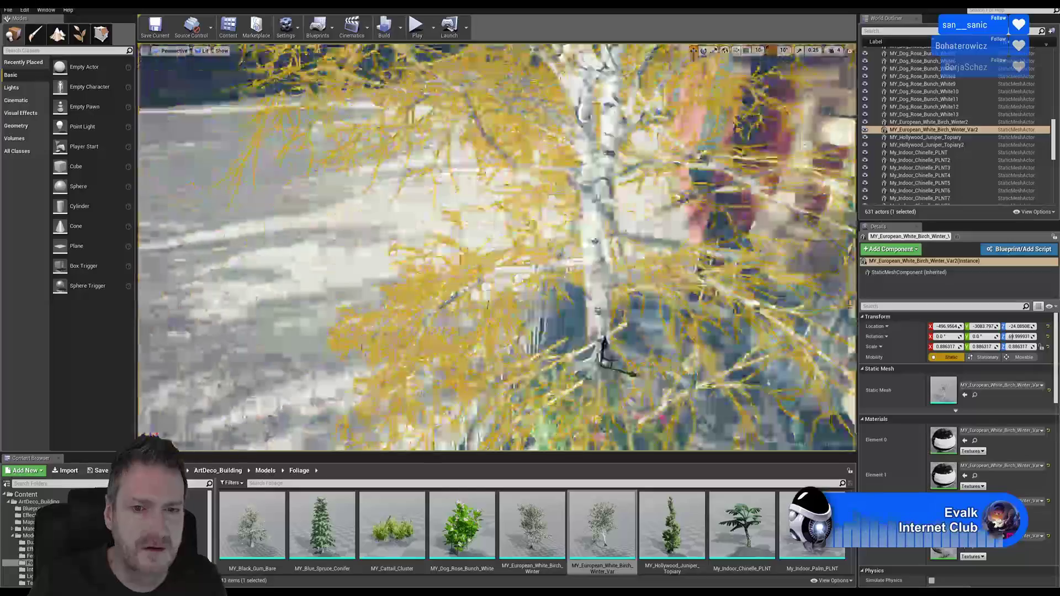
mouse_move(497, 248)
right_mouse_down()
mouse_move(428, 245)
mouse_move(486, 241)
right_mouse_up()
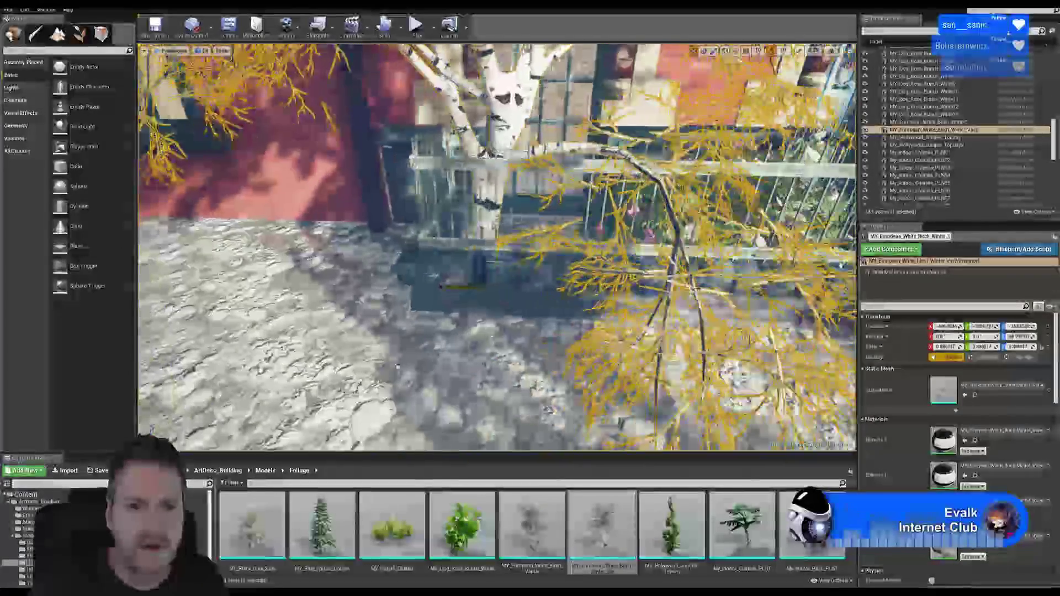
left_click_drag(400, 364, 396, 365)
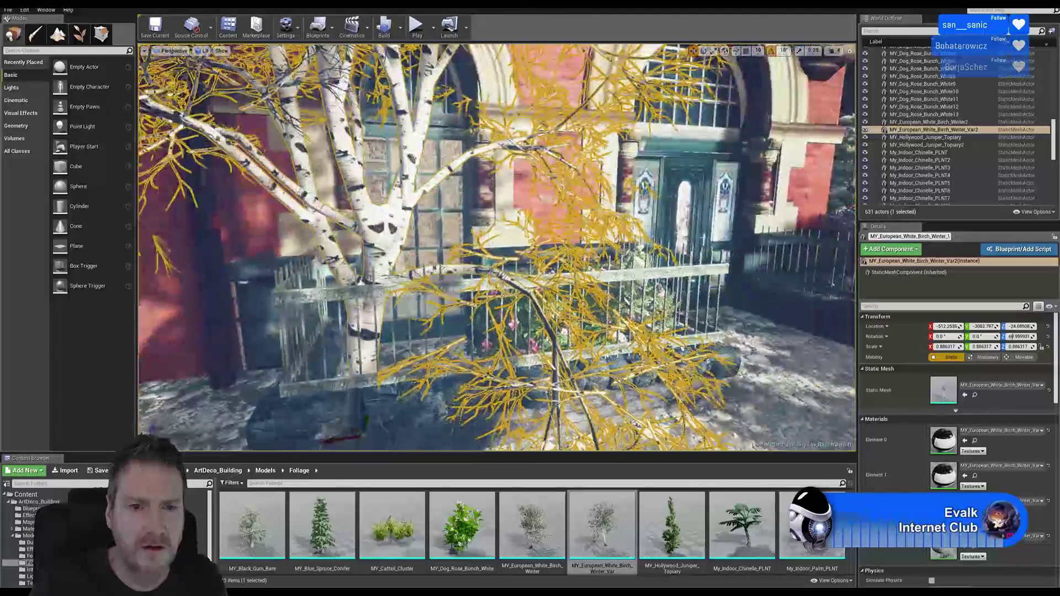
right_click_drag(483, 378, 433, 425)
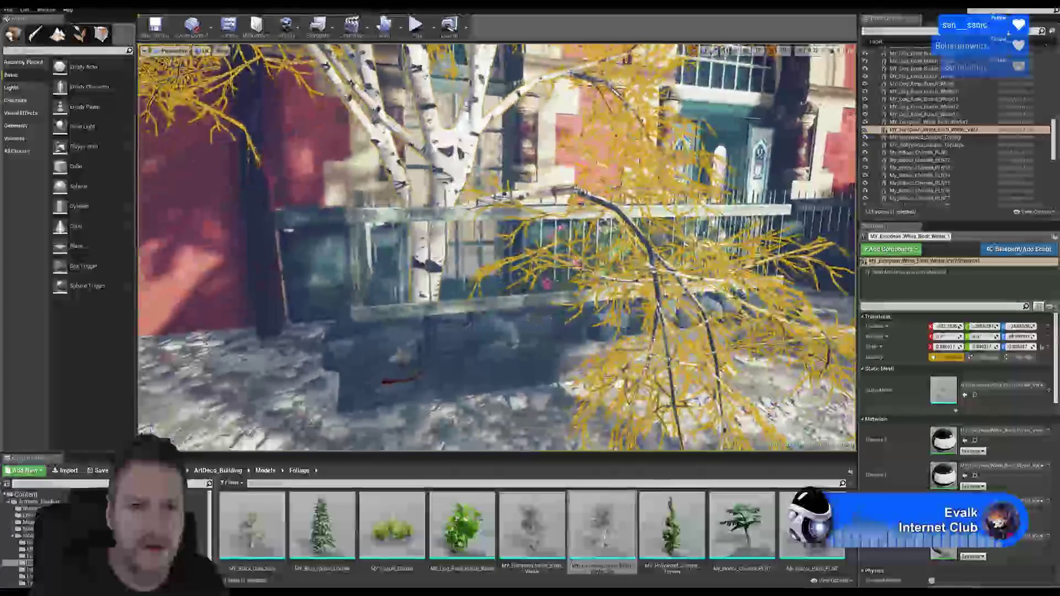
key("Escape")
- Examine the birch against the facade and the railed flower bed from several sides, including the empty corner behind the trunk
right_click_drag(482, 379, 541, 334)
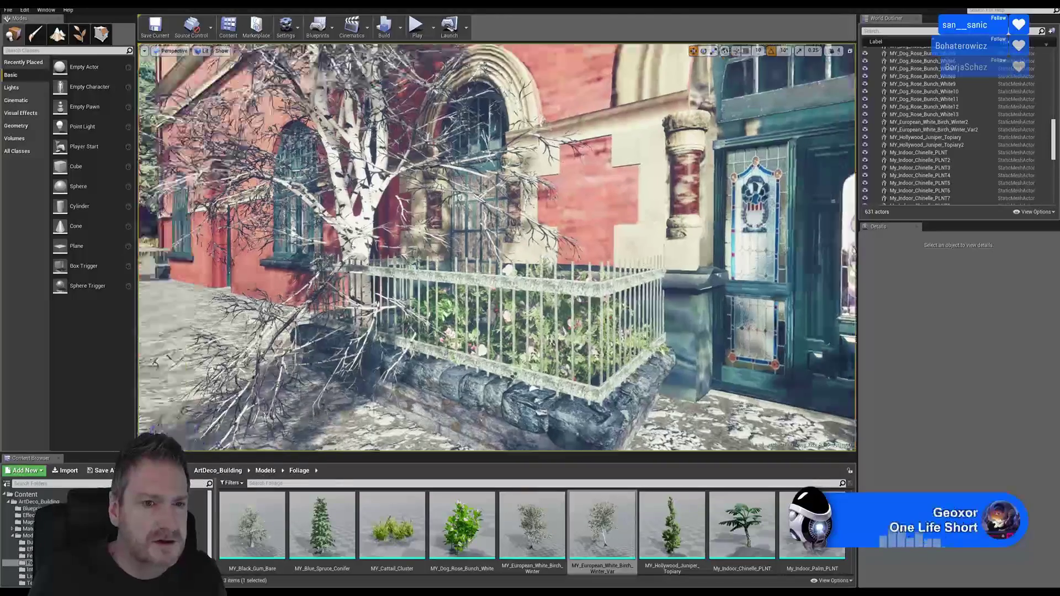
right_click_drag(541, 334, 540, 356)
key("w")
right_click_drag(463, 354, 497, 358)
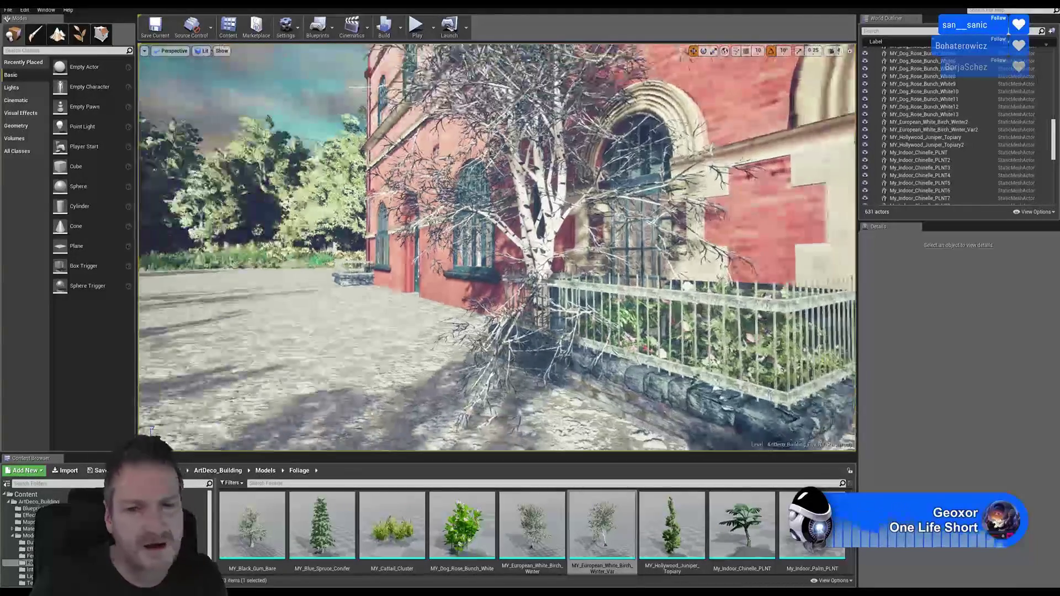
right_click_drag(441, 309, 453, 342)
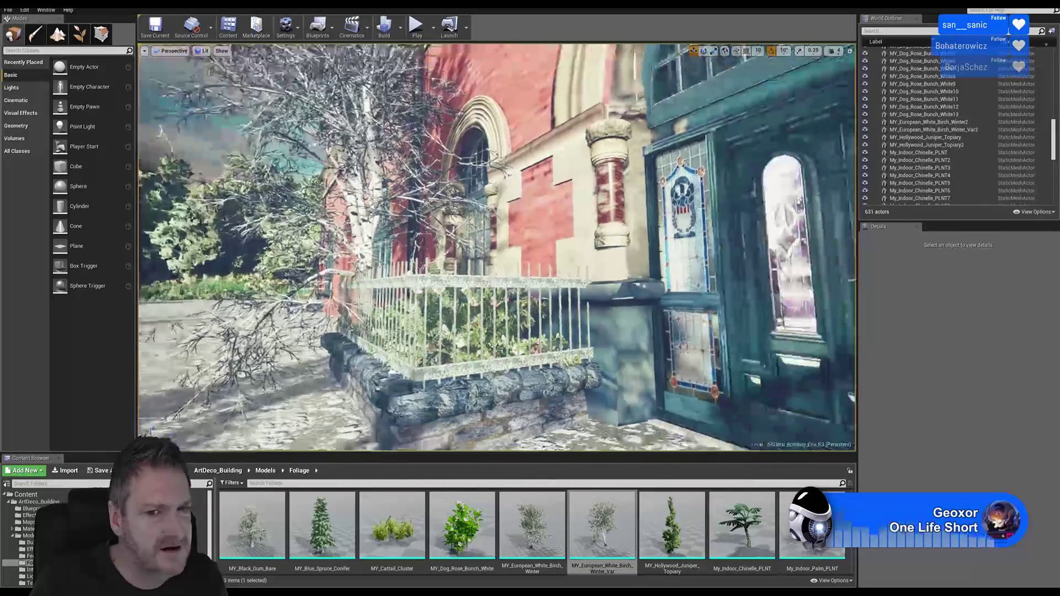
right_click_drag(452, 287, 370, 287)
right_click_drag(388, 337, 331, 276)
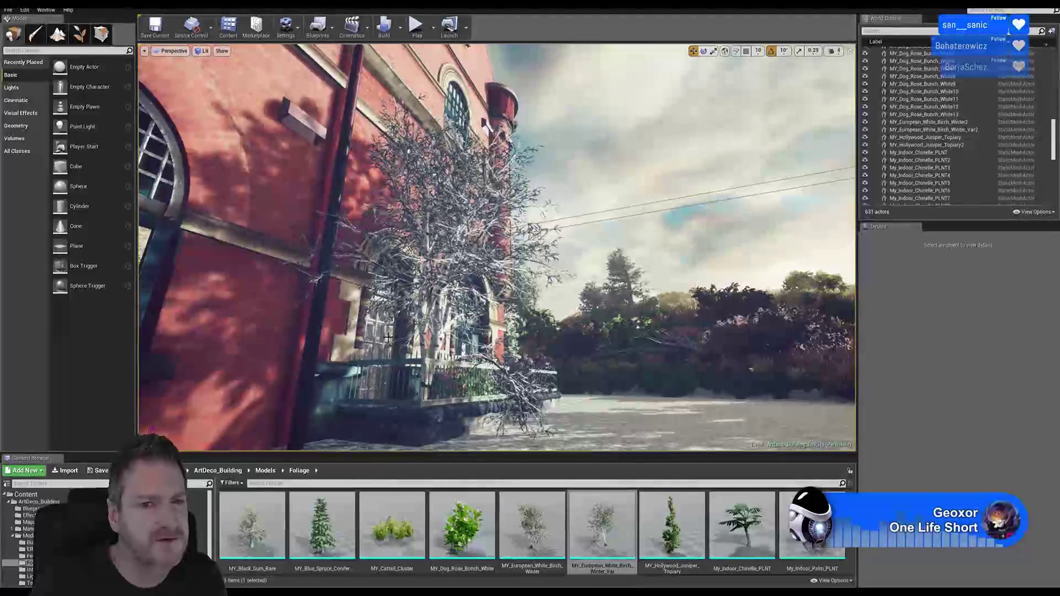
right_click_drag(443, 290, 420, 299)
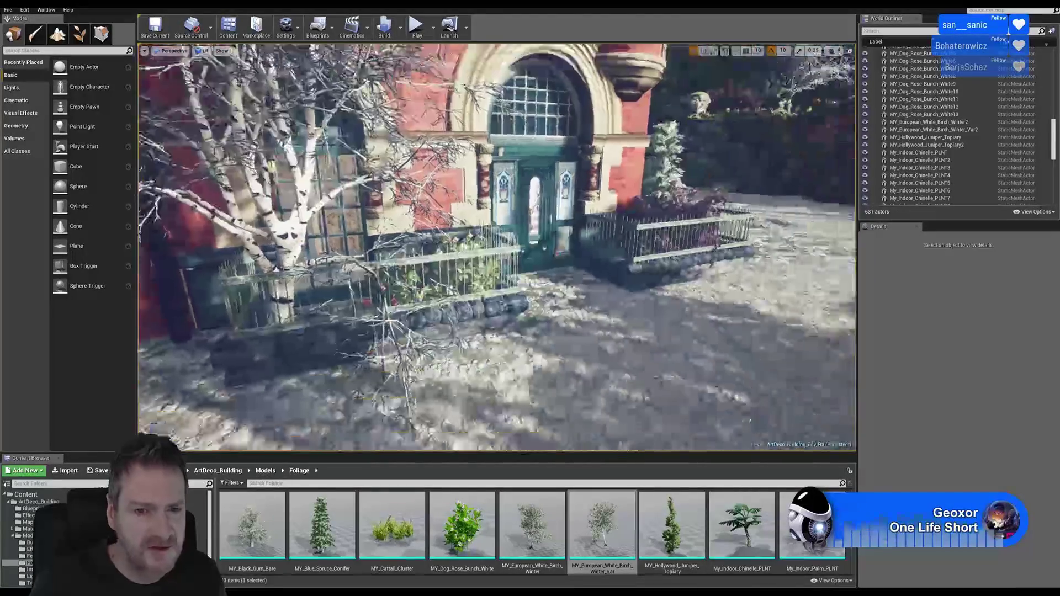
right_click_drag(418, 356, 413, 357)
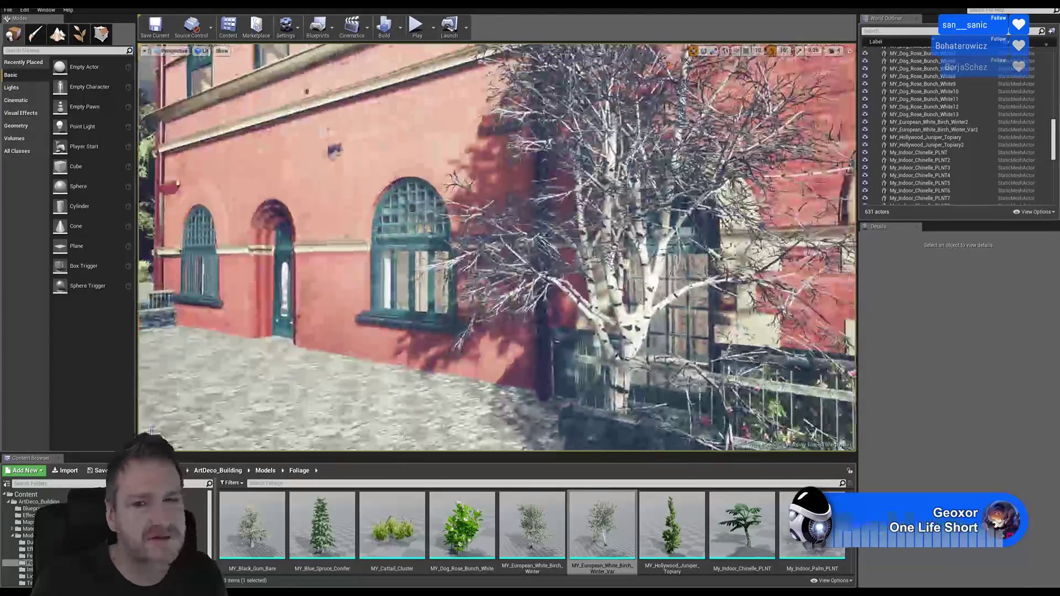
right_click_drag(422, 289, 530, 100)
right_click_drag(585, 232, 552, 249)
right_click_drag(574, 301, 673, 304)
right_click_drag(552, 276, 685, 265)
mouse_move(421, 251)
right_mouse_down()
mouse_move(408, 251)
mouse_move(430, 252)
mouse_move(397, 251)
mouse_move(420, 251)
right_mouse_up()
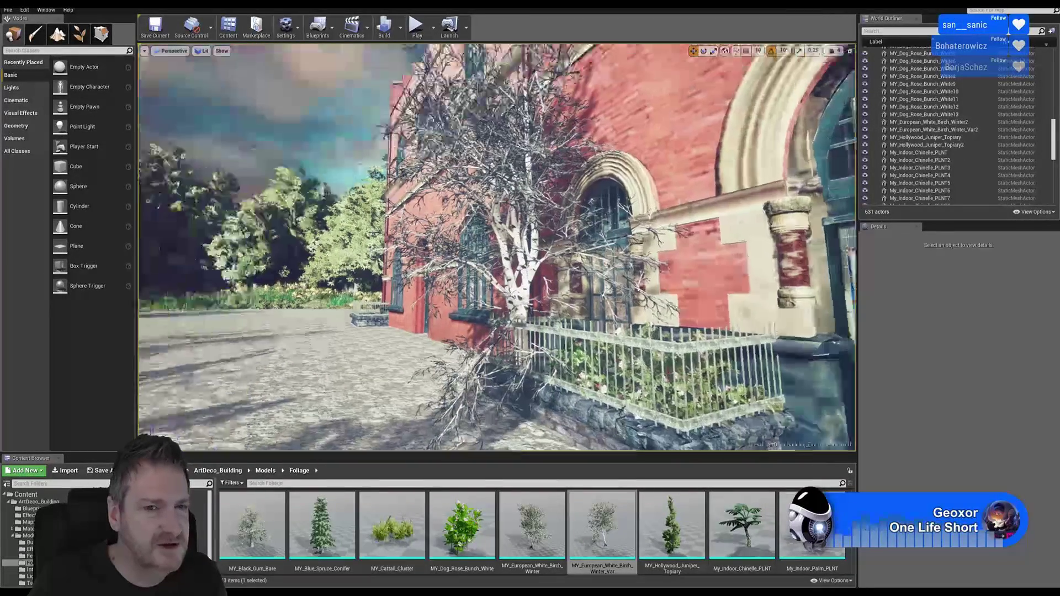
right_click_drag(496, 248, 472, 233)
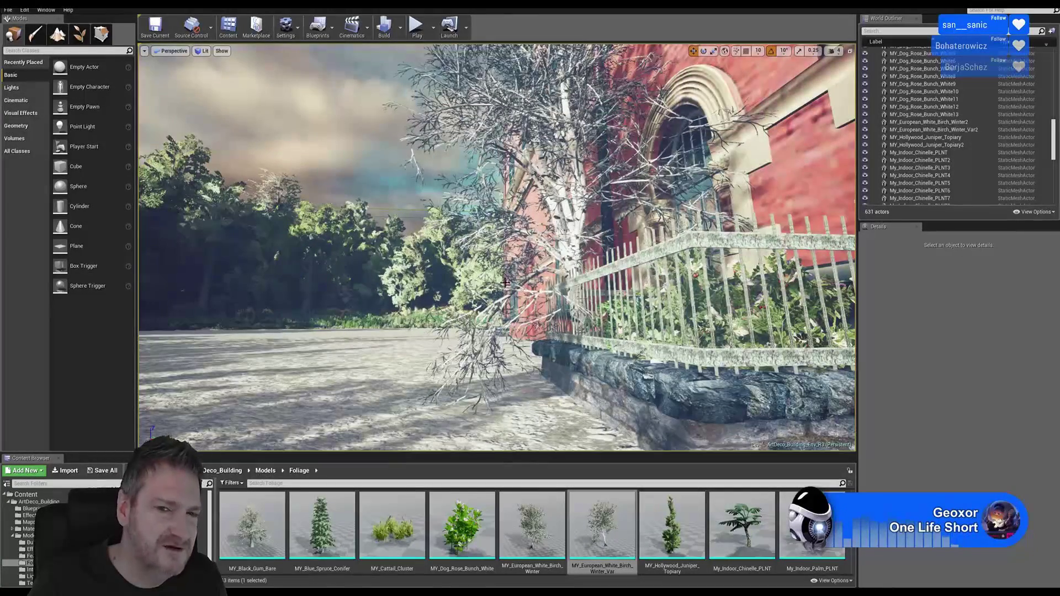
right_click_drag(519, 389, 517, 423)
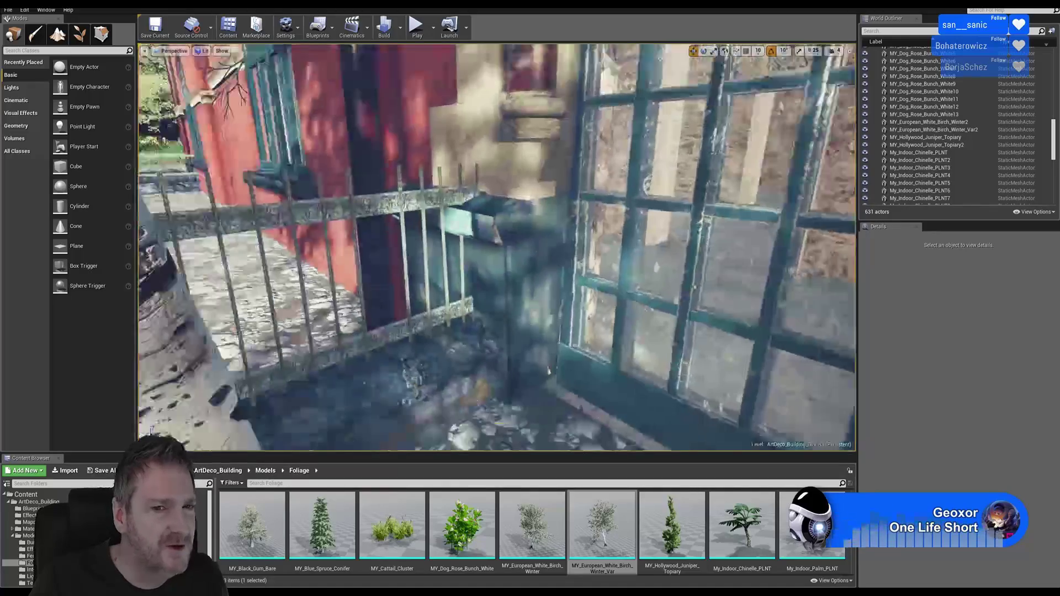
right_click_drag(497, 247, 422, 290)
right_click_drag(517, 424, 517, 424)
right_click_drag(496, 210, 496, 211)
right_click_drag(558, 293, 558, 294)
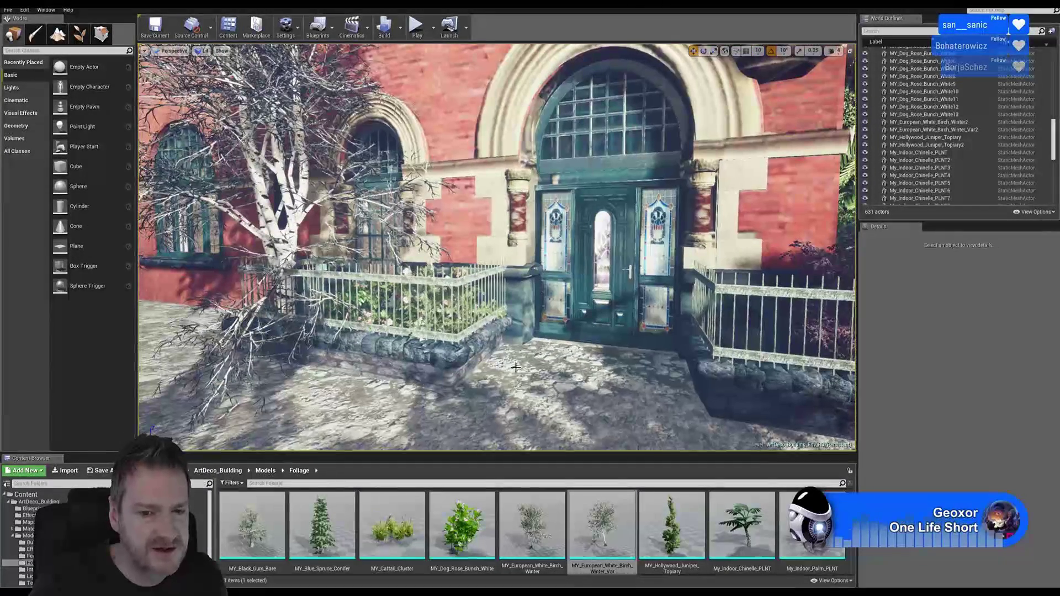
- Place a My_Indoor_Palm_PLNT in the flower bed beside the entrance, about X -1076, Y -2927
left_click_drag(812, 524, 458, 385)
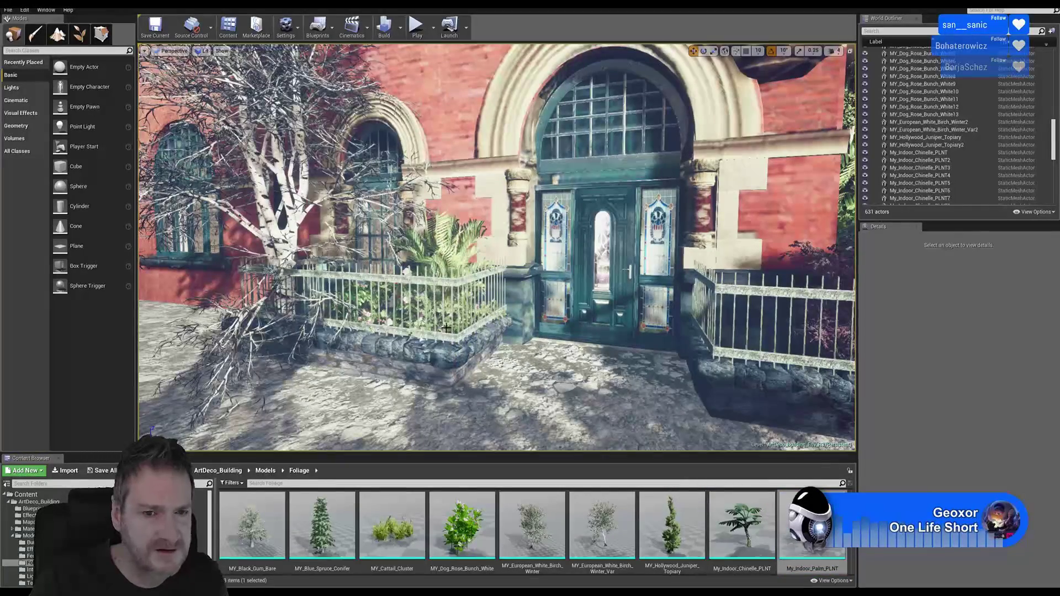
left_click_drag(446, 328, 446, 328)
right_click_drag(445, 328, 446, 328)
left_click_drag(513, 349, 585, 341)
right_click_drag(586, 340, 599, 366)
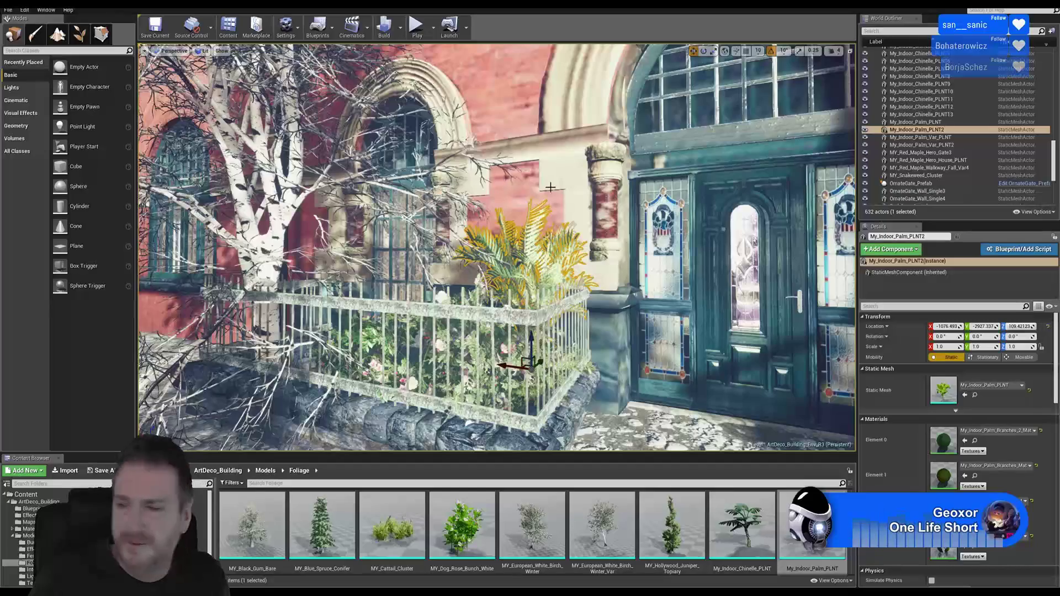
- Scale the palm uniformly to about 1.23, shift it to about X -1041 and deselect it
left_click(713, 50)
left_click_drag(530, 361, 557, 351)
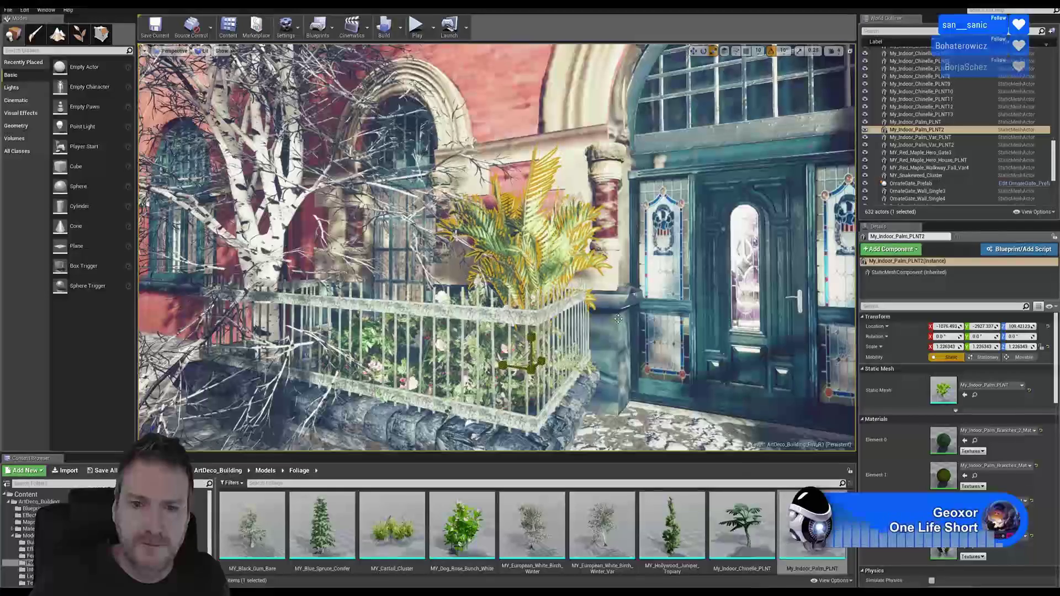
left_click(693, 51)
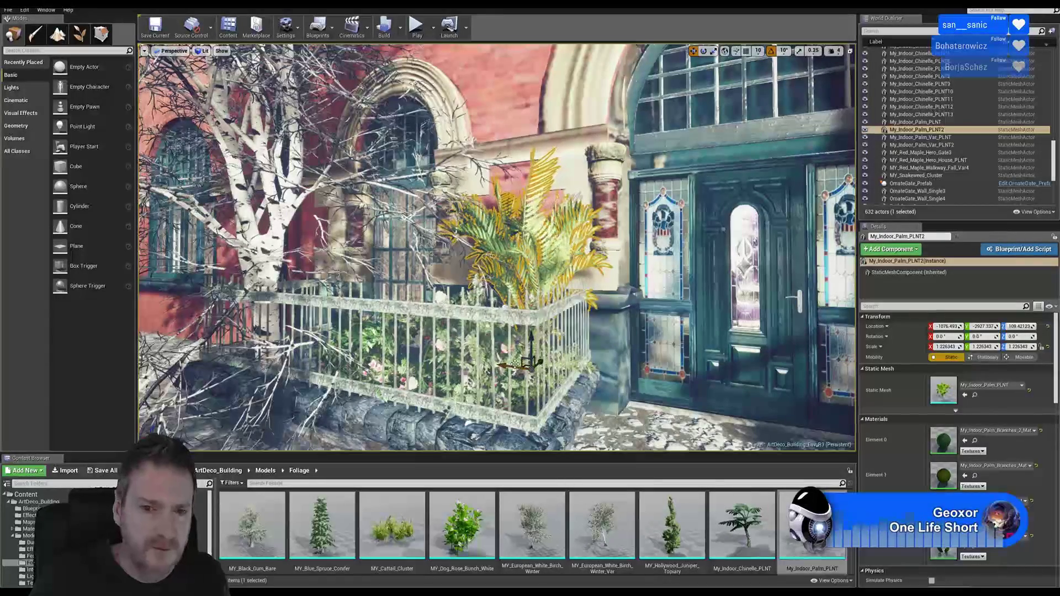
left_click_drag(512, 366, 498, 368)
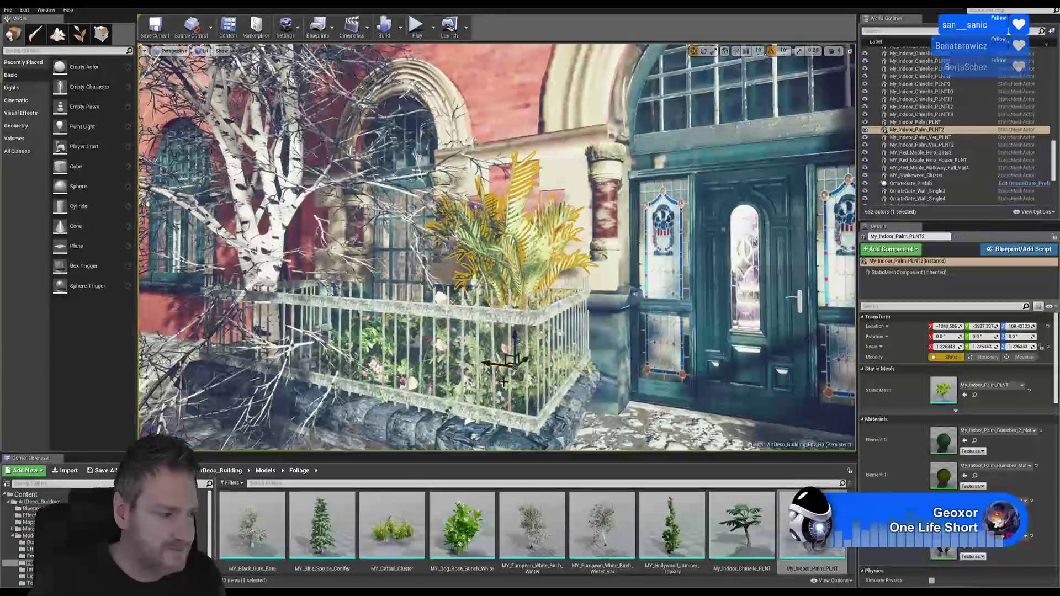
key("Escape")
- Duplicate the pink azalea nearest the birch and move the copy behind the trunk, about X -564, Y -3028
right_click_drag(516, 383, 460, 282)
mouse_move(568, 274)
right_mouse_down()
mouse_move(569, 315)
mouse_move(574, 274)
right_mouse_up()
left_click(573, 275)
right_click(574, 275)
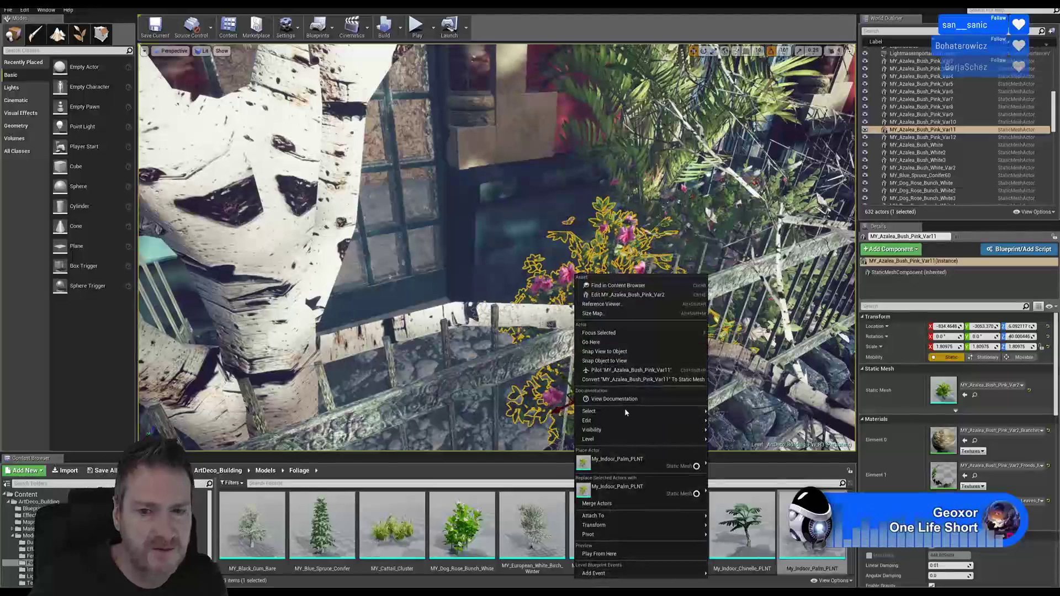
mouse_move(615, 423)
left_click(734, 457)
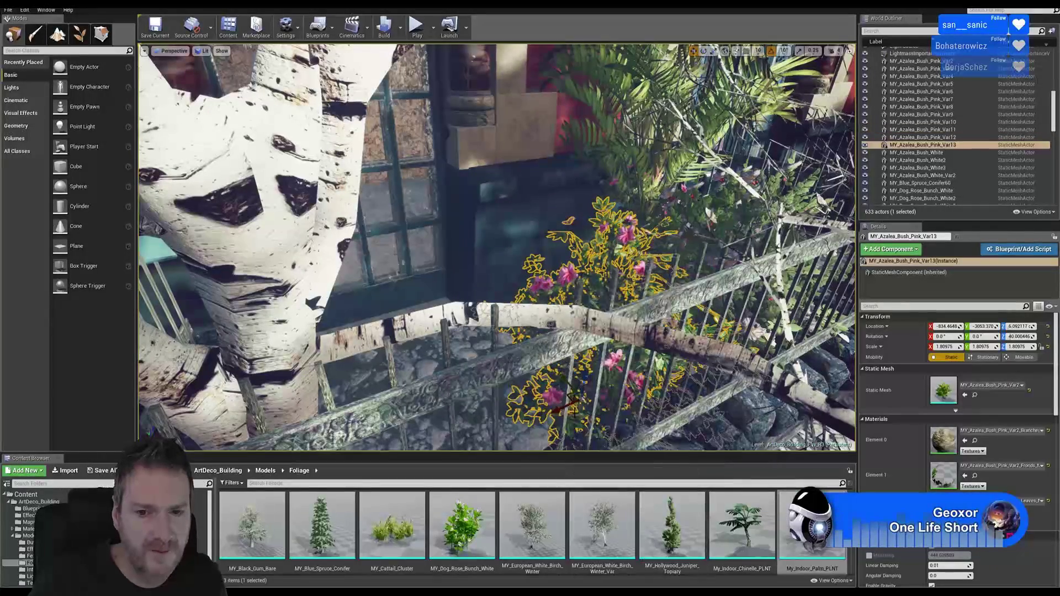
left_click_drag(553, 411, 388, 421)
right_click_drag(388, 421, 462, 371)
left_click_drag(423, 367, 398, 368)
mouse_move(462, 341)
right_mouse_down()
mouse_move(497, 331)
mouse_move(469, 342)
mouse_move(480, 339)
right_mouse_up()
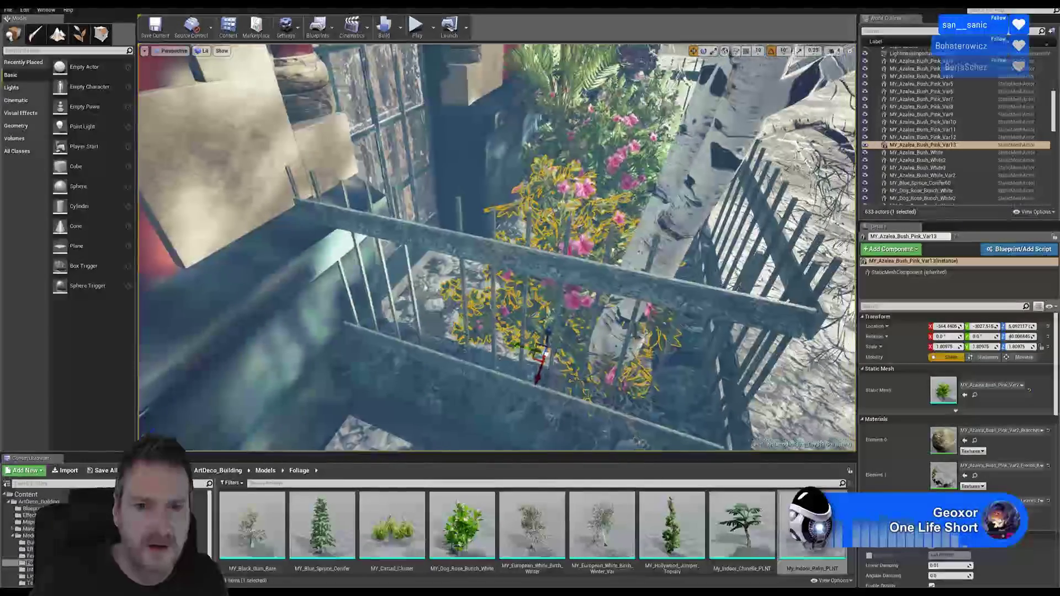
- Duplicate the azalea behind the birch, move the copy toward the wall to about Y -2914, and rotate it around its vertical axis
right_click(584, 243)
mouse_move(695, 391)
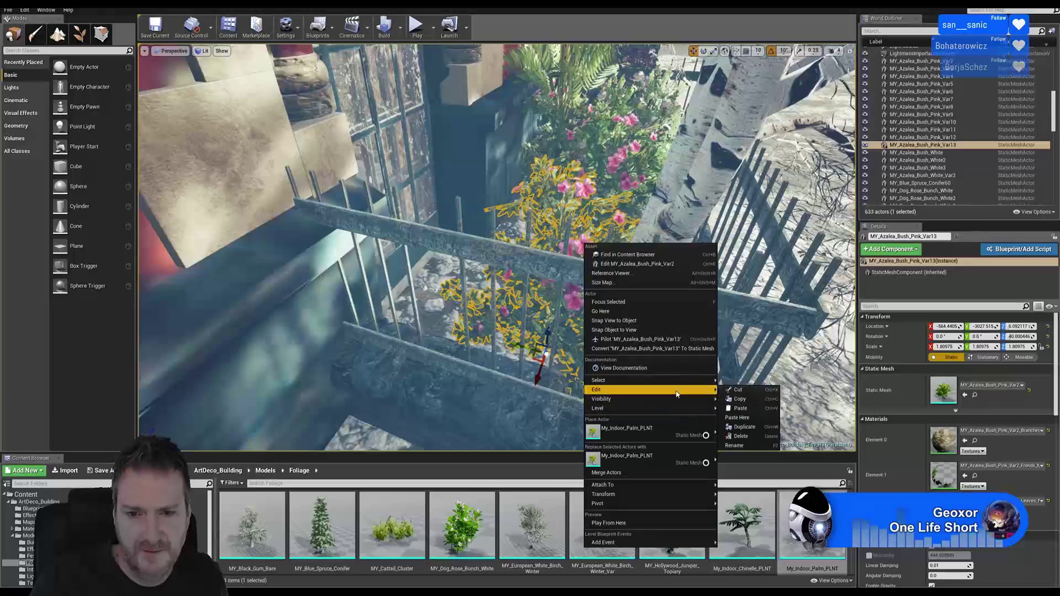
left_click(750, 428)
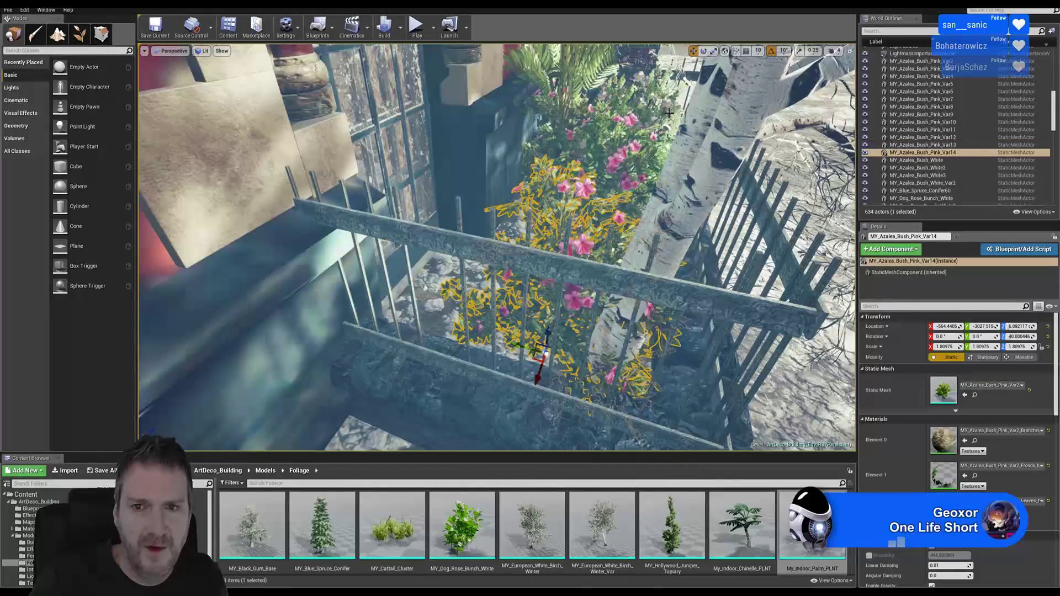
left_click_drag(524, 347, 462, 327)
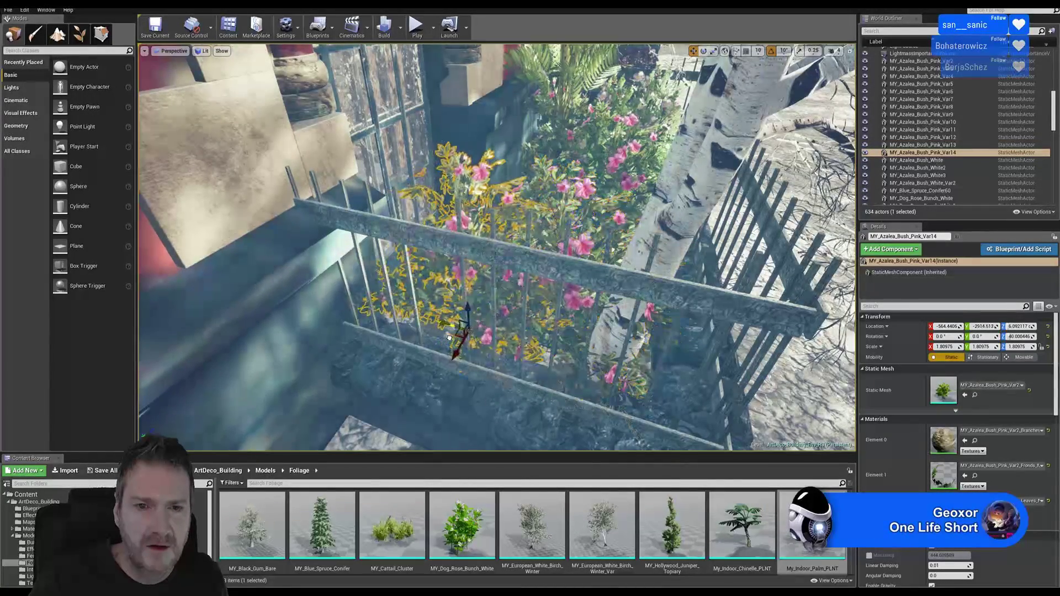
left_click(703, 50)
left_click_drag(506, 367, 435, 368)
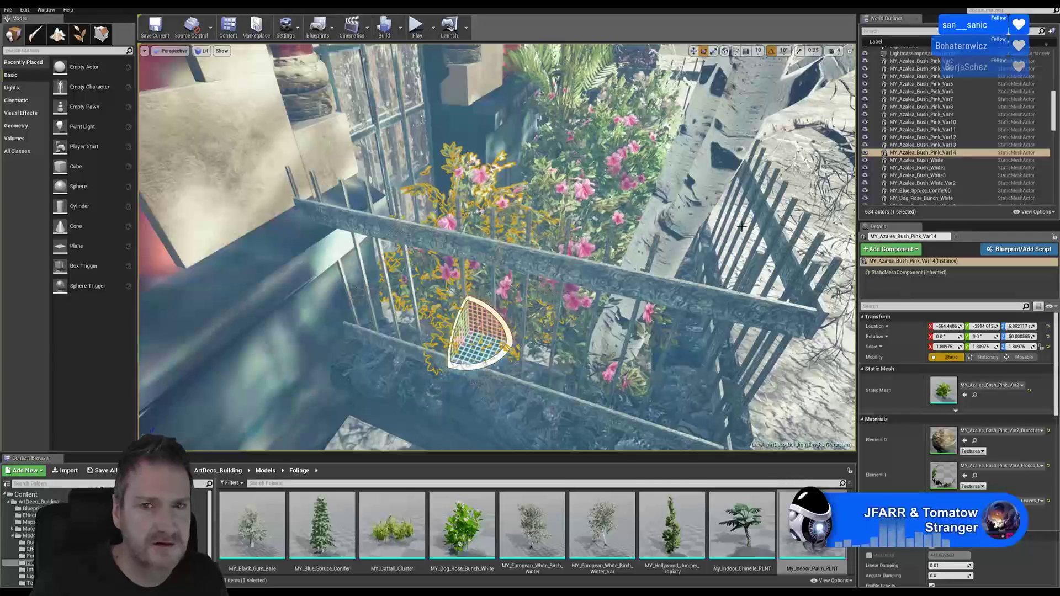
left_click(694, 51)
- Shift the rotated azalea to about X -540, Y -2910, raise it above the stone border, and deselect it
right_click_drag(651, 166, 596, 171)
mouse_move(518, 254)
right_mouse_down()
mouse_move(568, 259)
mouse_move(519, 254)
right_mouse_up()
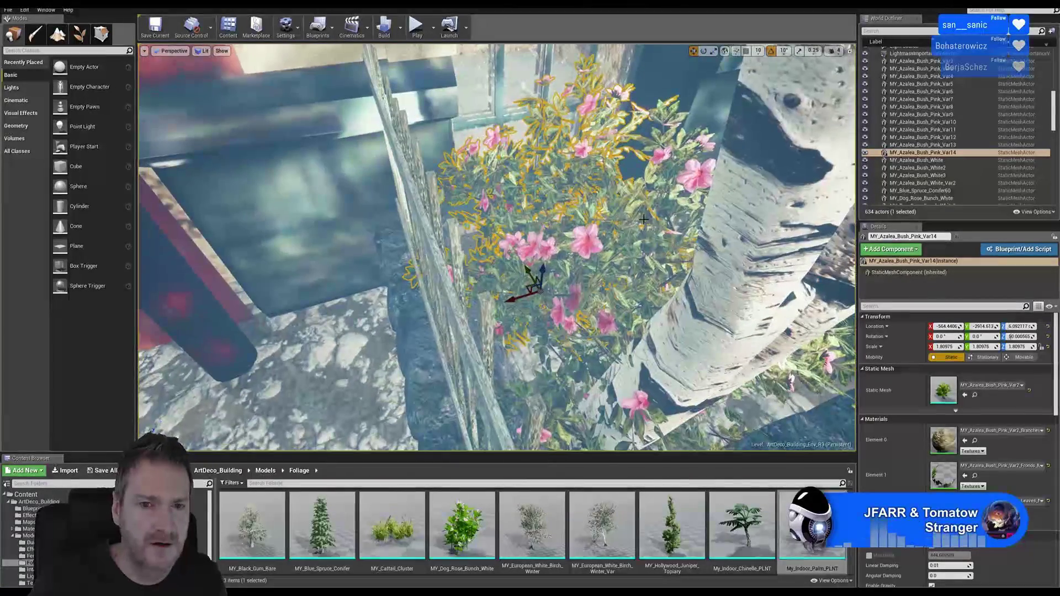
left_click_drag(515, 289, 491, 306)
right_click_drag(491, 306, 591, 293)
mouse_move(362, 329)
right_mouse_down()
mouse_move(389, 309)
mouse_move(362, 329)
right_mouse_up()
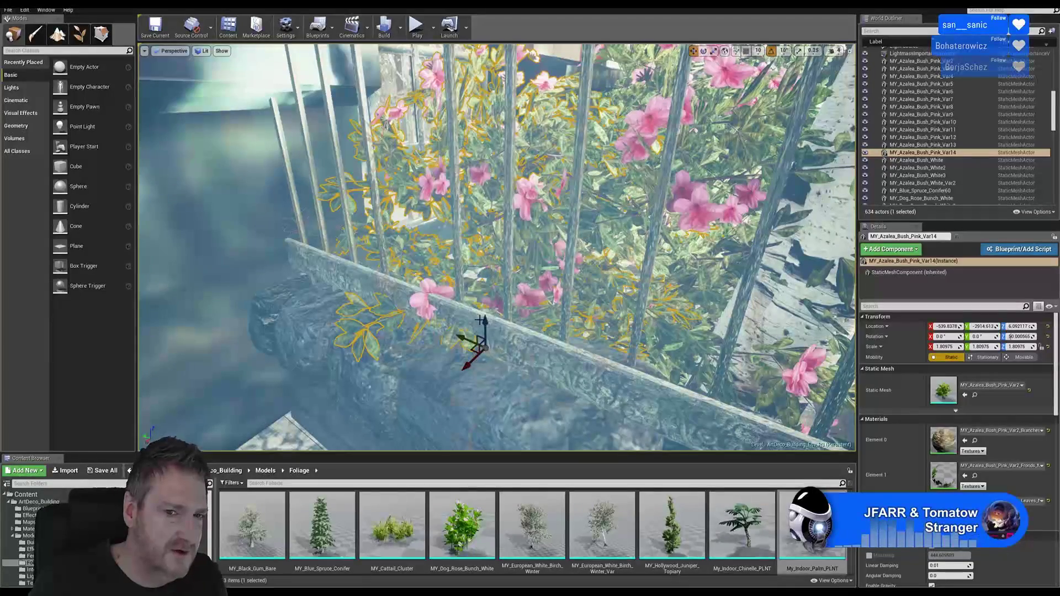
mouse_move(480, 322)
left_mouse_down()
mouse_move(488, 310)
mouse_move(463, 324)
left_mouse_up()
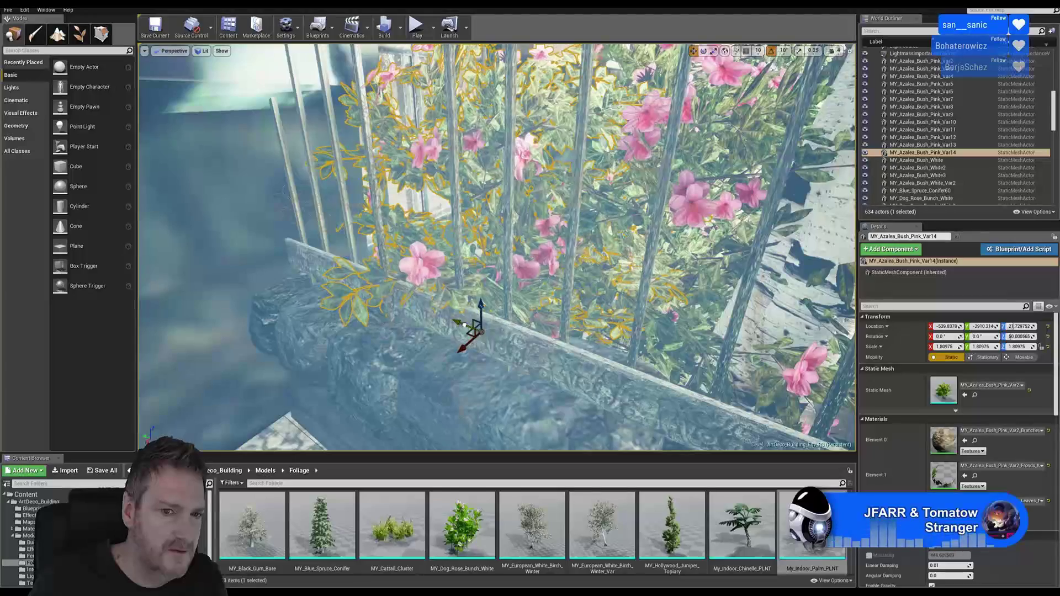
left_click_drag(481, 303, 480, 305)
mouse_move(480, 307)
right_mouse_down()
mouse_move(483, 265)
mouse_move(463, 307)
mouse_move(532, 308)
mouse_move(441, 311)
mouse_move(488, 311)
mouse_move(484, 291)
right_mouse_up()
key("Escape")
- Examine the finished bed with its birch, azaleas and palm from several angles, and the railed bed across the entrance
key("s")
key("w")
key("s")
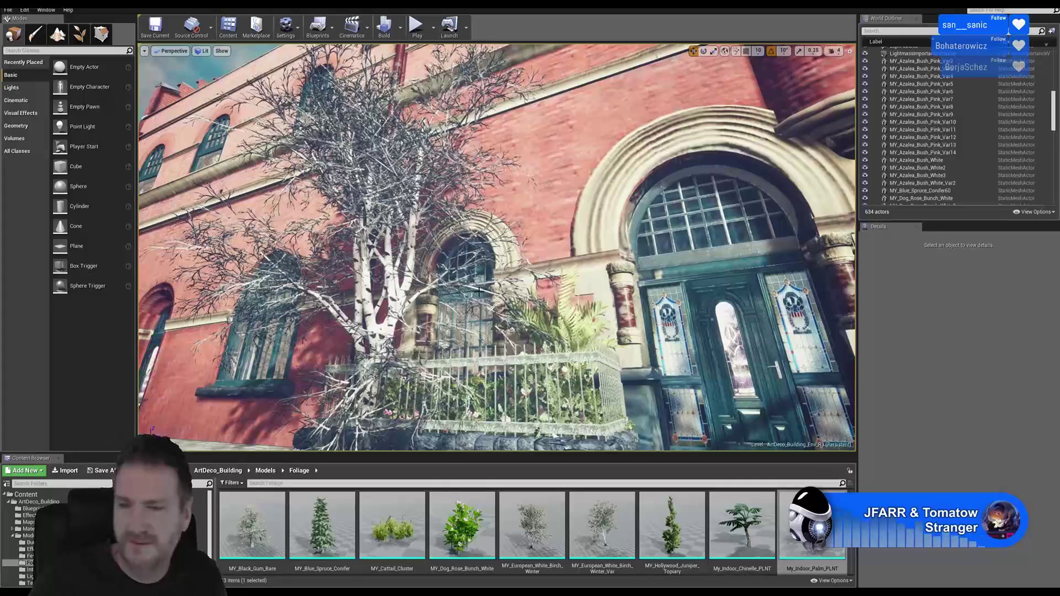
right_click_drag(473, 229, 463, 255)
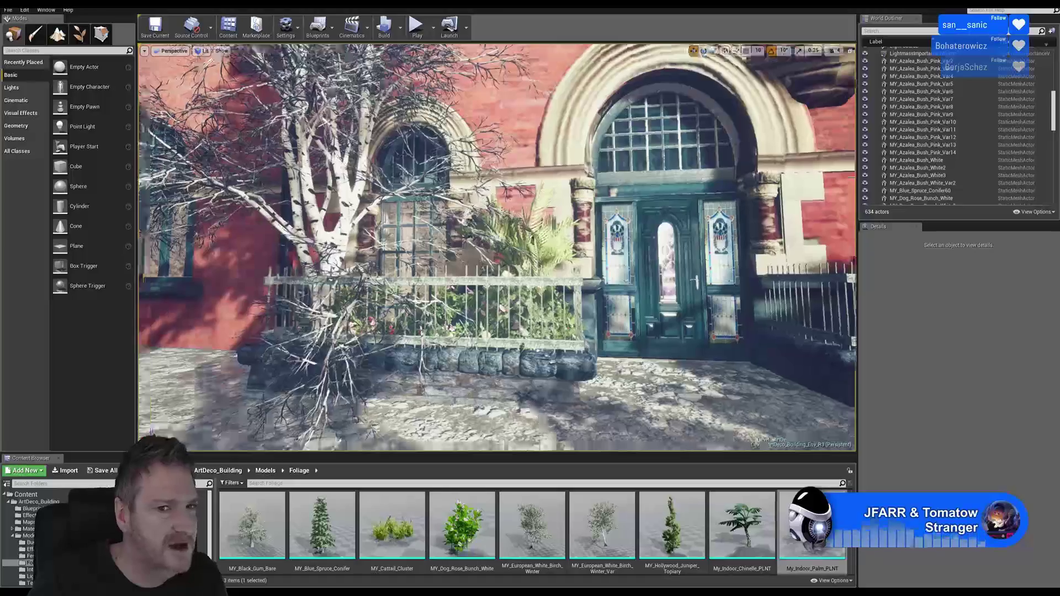
mouse_move(497, 247)
right_mouse_down()
mouse_move(552, 248)
mouse_move(508, 247)
mouse_move(505, 221)
mouse_move(461, 220)
mouse_move(502, 247)
mouse_move(453, 246)
mouse_move(448, 204)
mouse_move(483, 237)
right_mouse_up()
key("w")
key("s")
right_click_drag(517, 289, 519, 312)
right_click_drag(472, 273, 511, 272)
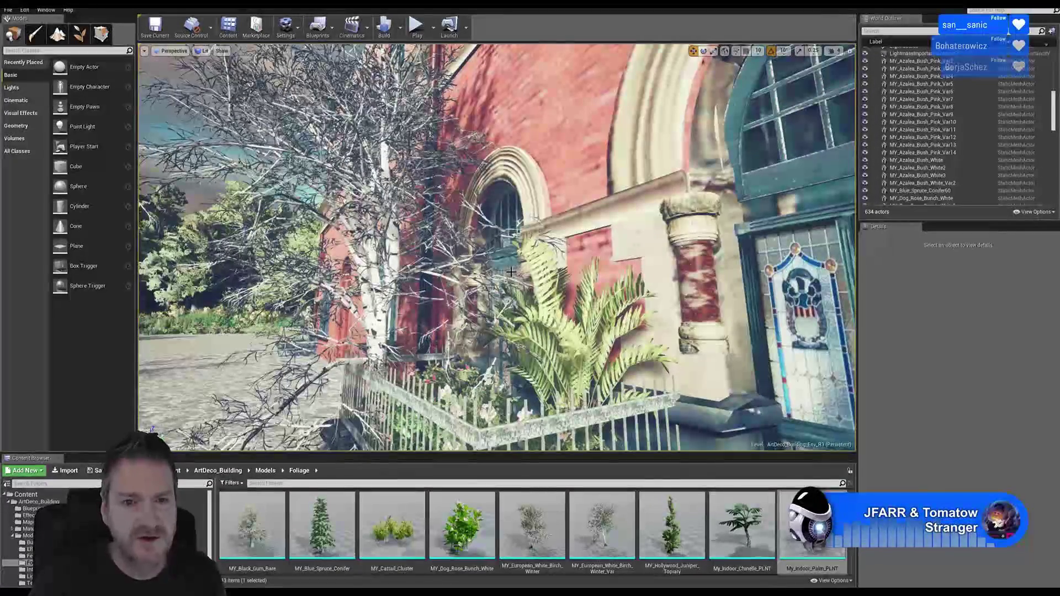
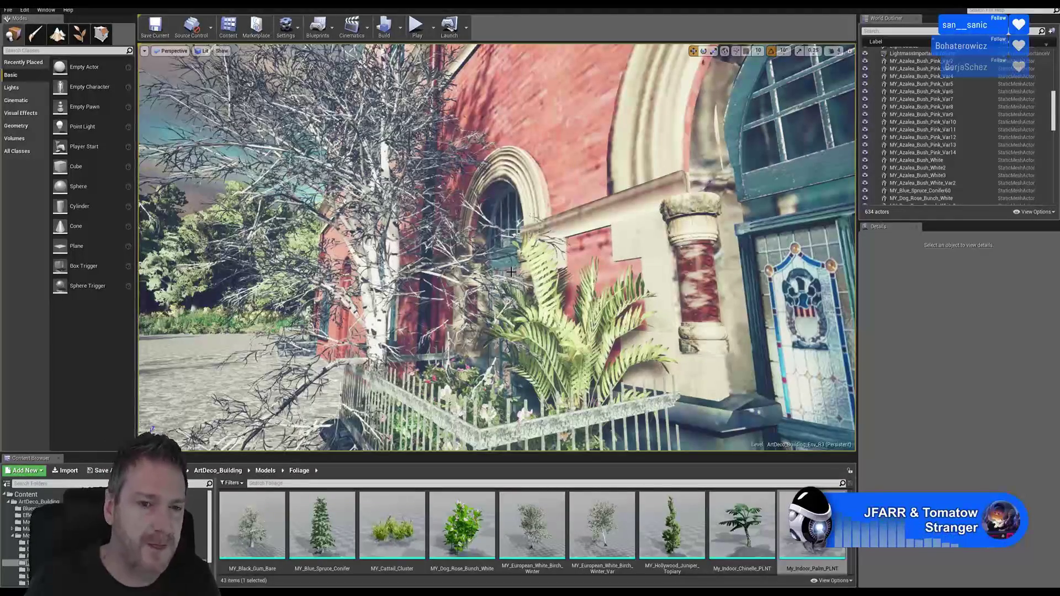
right_click_drag(366, 313, 532, 316)
key("w")
key("s")
right_click_drag(533, 209, 533, 270)
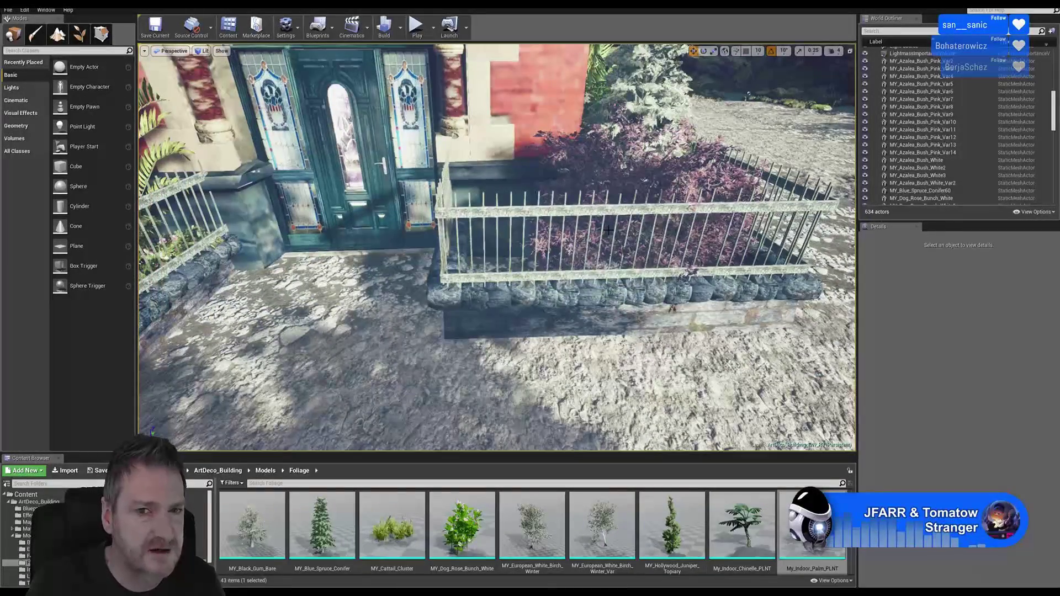
- Duplicate the pink azalea growing at the railing beside the spruce in the corner bed
right_click_drag(603, 237, 574, 237)
right_click_drag(497, 247, 522, 247)
key("w")
right_click_drag(591, 238, 600, 240)
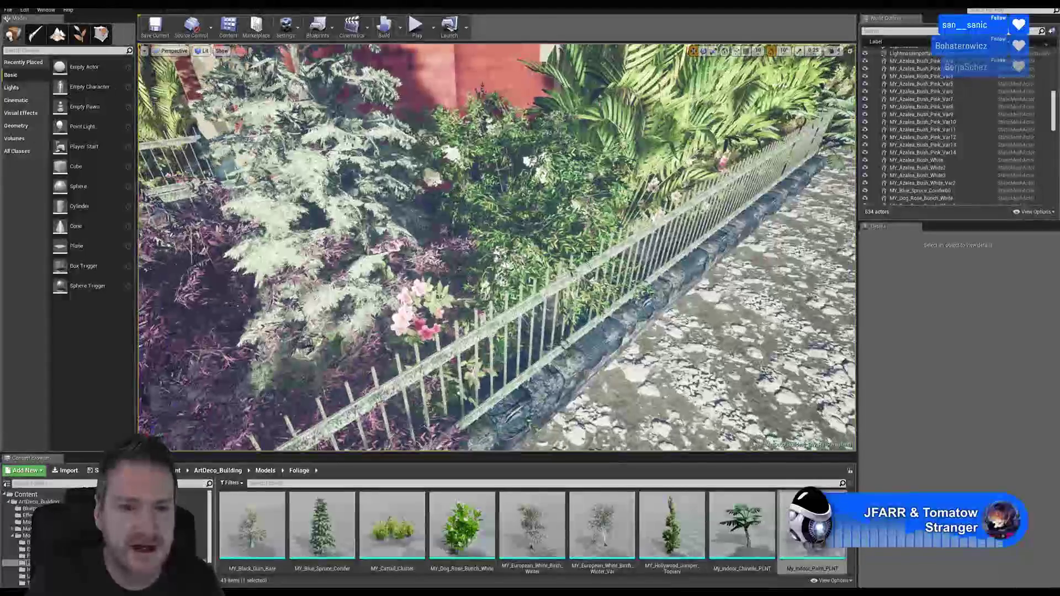
left_click(402, 369)
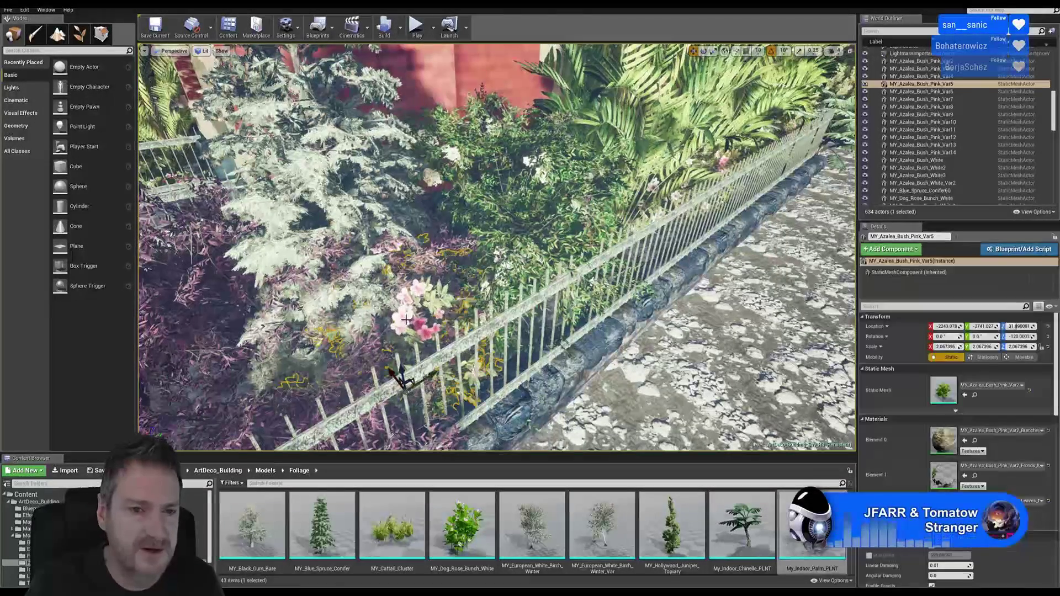
right_click(403, 371)
mouse_move(436, 314)
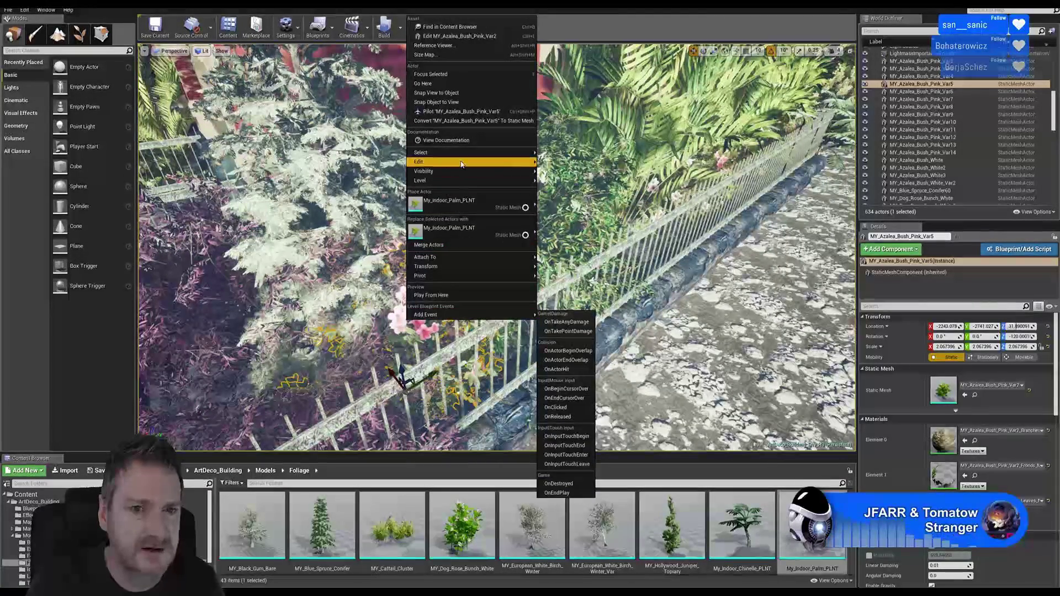
mouse_move(521, 163)
left_click(562, 199)
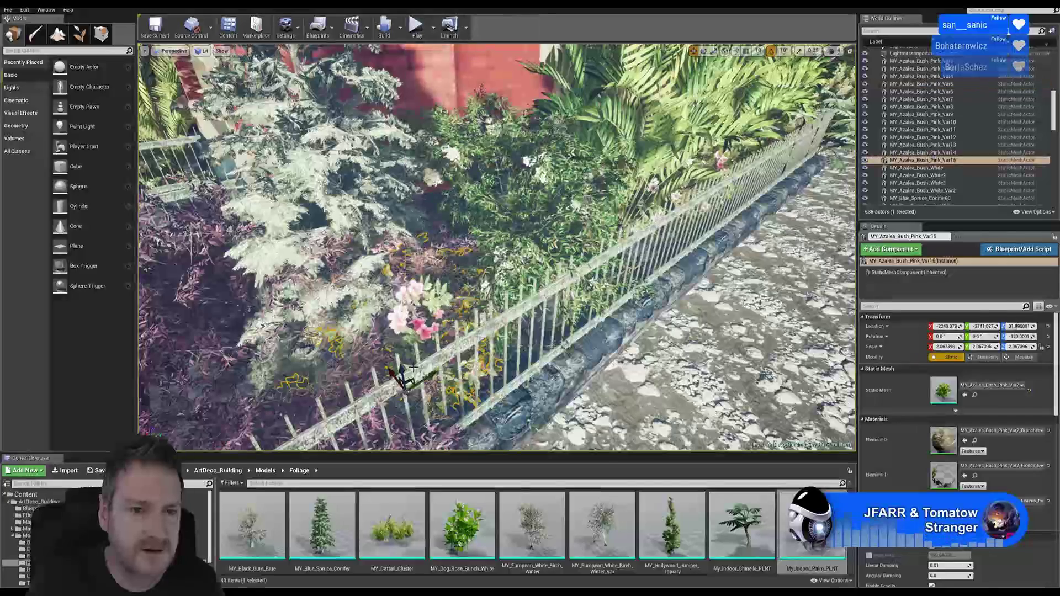
- Move the azalea copy along the bed's front railing toward the entrance door, about X -1882, Y -2953
left_click_drag(325, 420, 275, 448)
right_click_drag(306, 374, 314, 365)
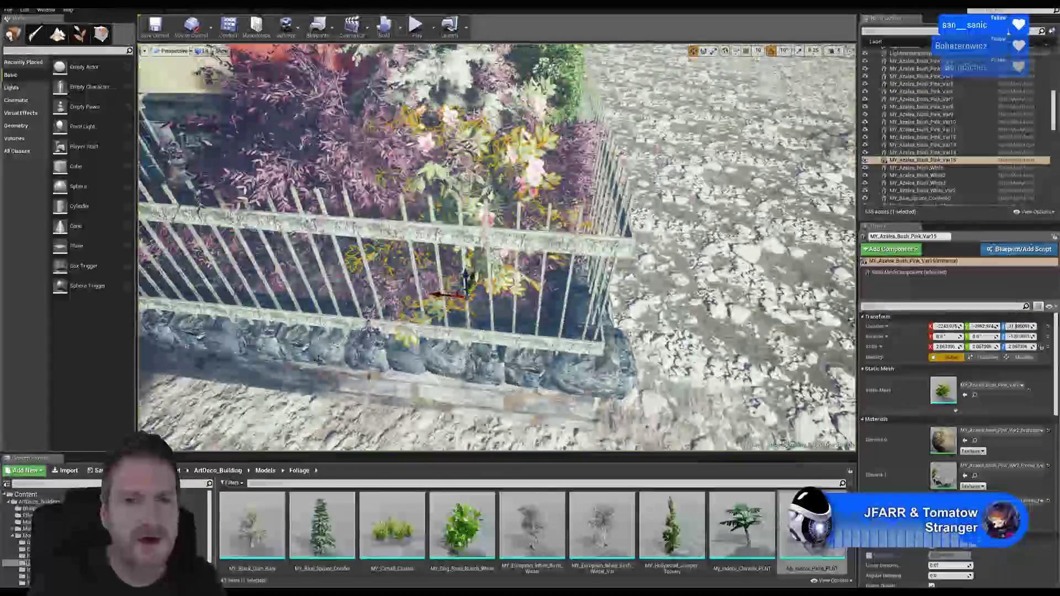
left_click_drag(465, 283, 354, 274)
left_click_drag(252, 275, 250, 276)
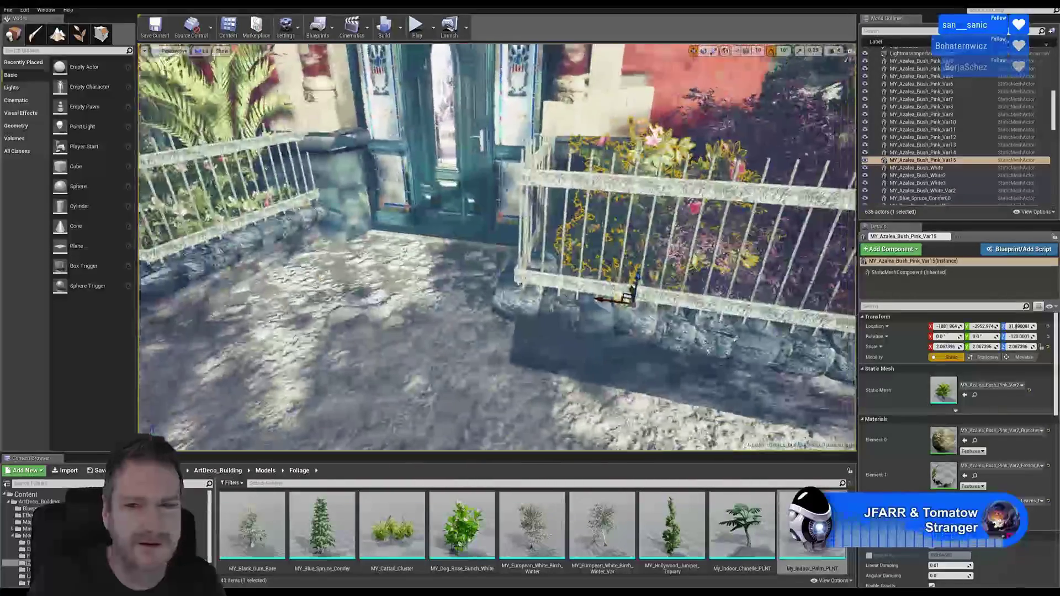
- Shift the azalea copy into the bed corner nearest the door, about X -1827, Y -2976
right_click_drag(497, 301, 552, 298)
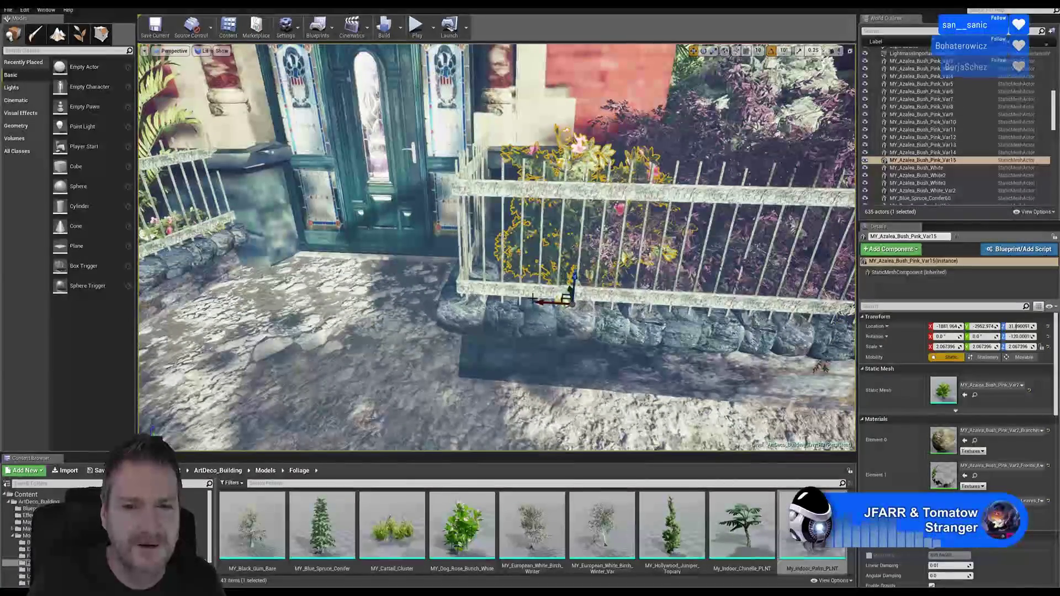
left_click_drag(533, 303, 520, 306)
right_click_drag(522, 305, 601, 302)
mouse_move(468, 289)
left_mouse_down()
mouse_move(490, 301)
mouse_move(473, 291)
left_mouse_up()
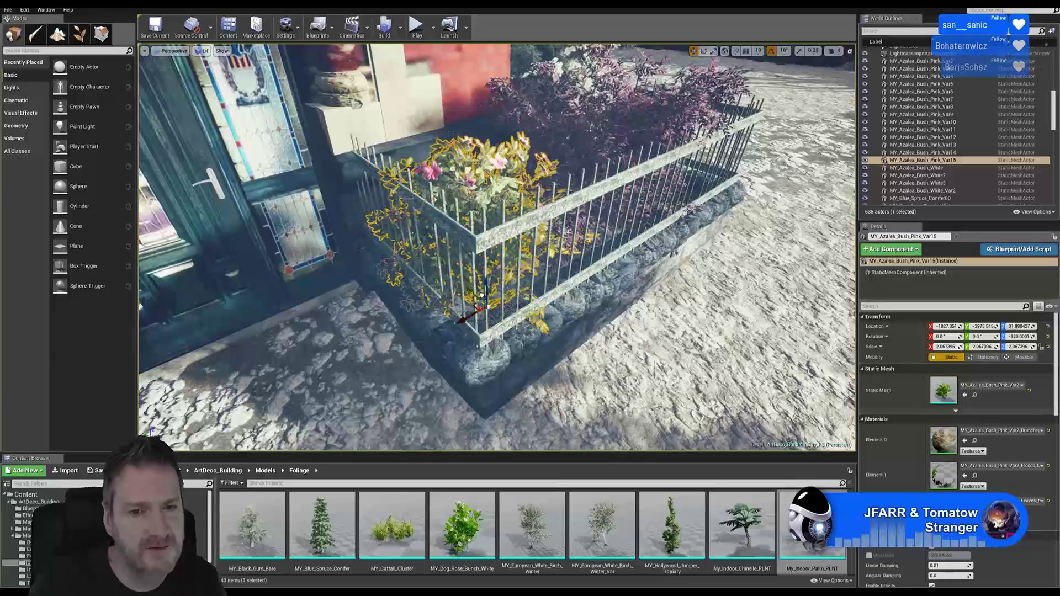
- Lower the corner azalea to about Z 5, settle it at about X -1845, Y -2952, and deselect it
right_click_drag(482, 295, 463, 284)
left_click_drag(488, 267, 476, 286)
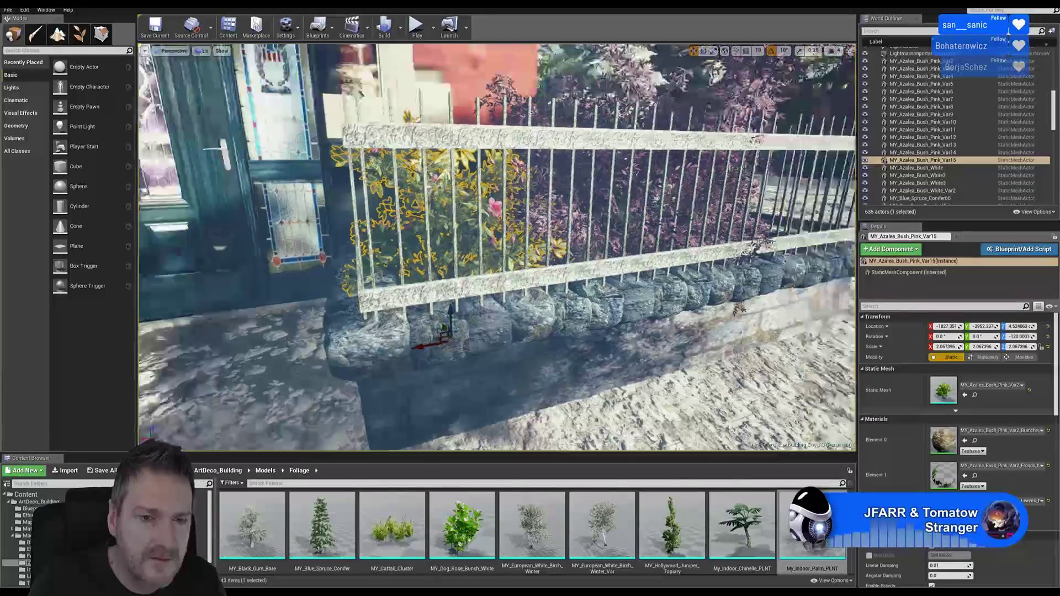
right_click_drag(476, 286, 498, 270)
left_click_drag(574, 342, 578, 340)
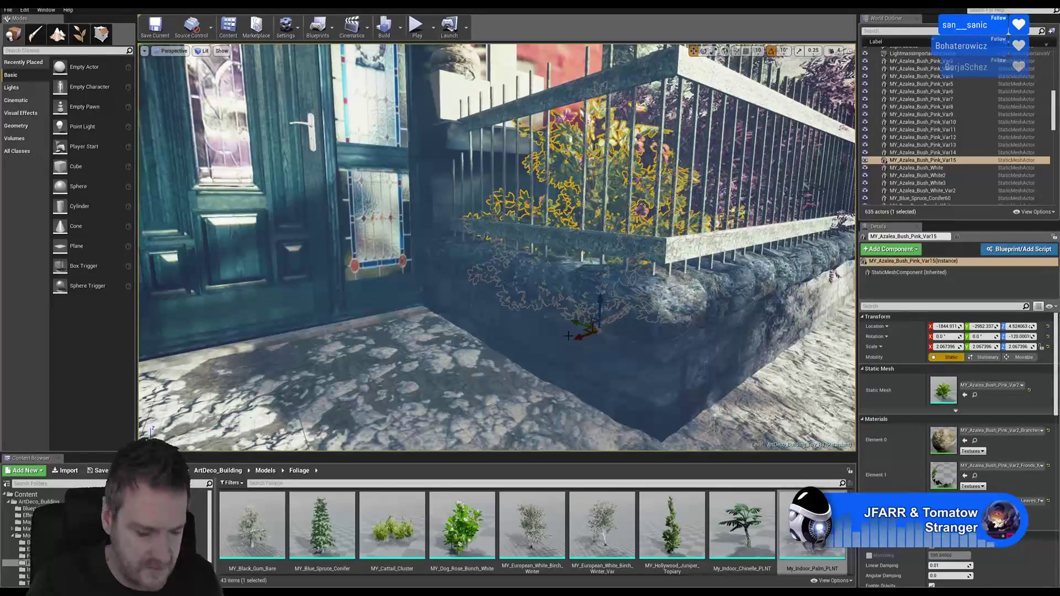
key("Escape")
- Examine the planted corner bed and the building's entrance from a distance
key("s")
right_click_drag(497, 248, 579, 262)
key("s")
key("s")
key("w")
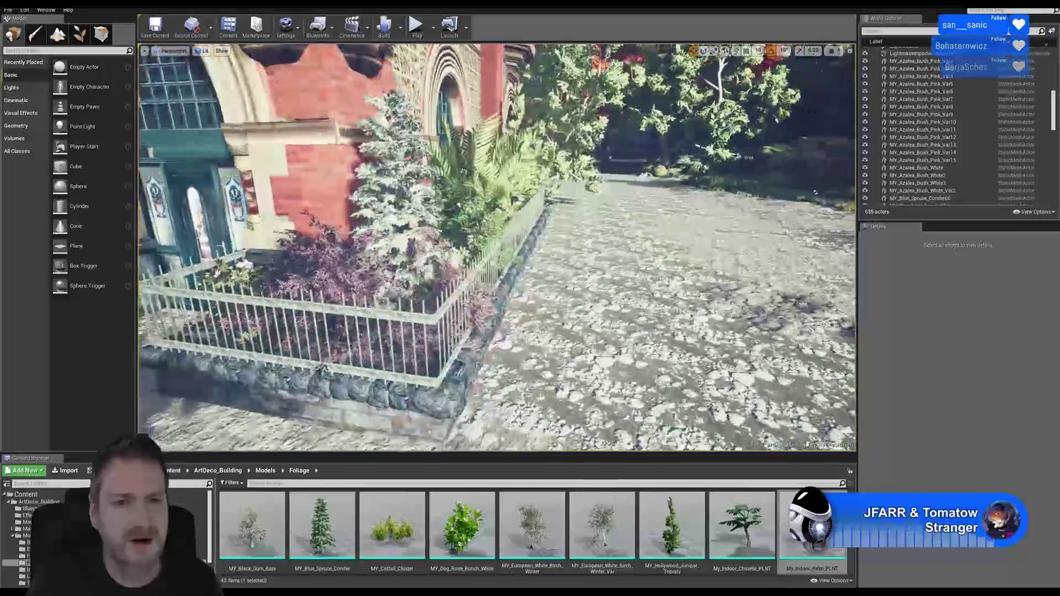
right_click_drag(607, 331, 604, 331)
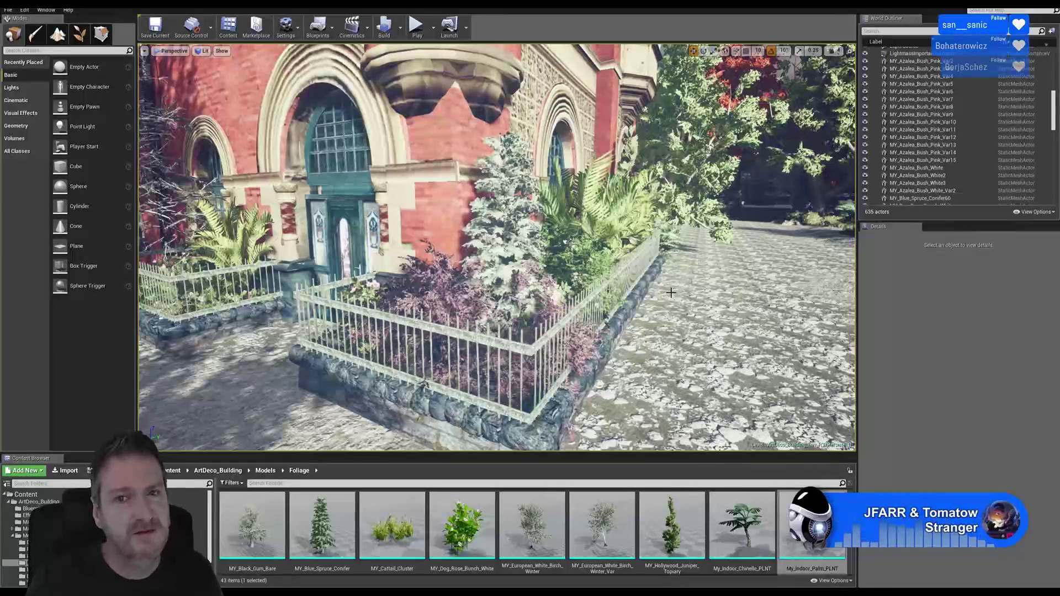
right_click_drag(655, 269, 635, 221)
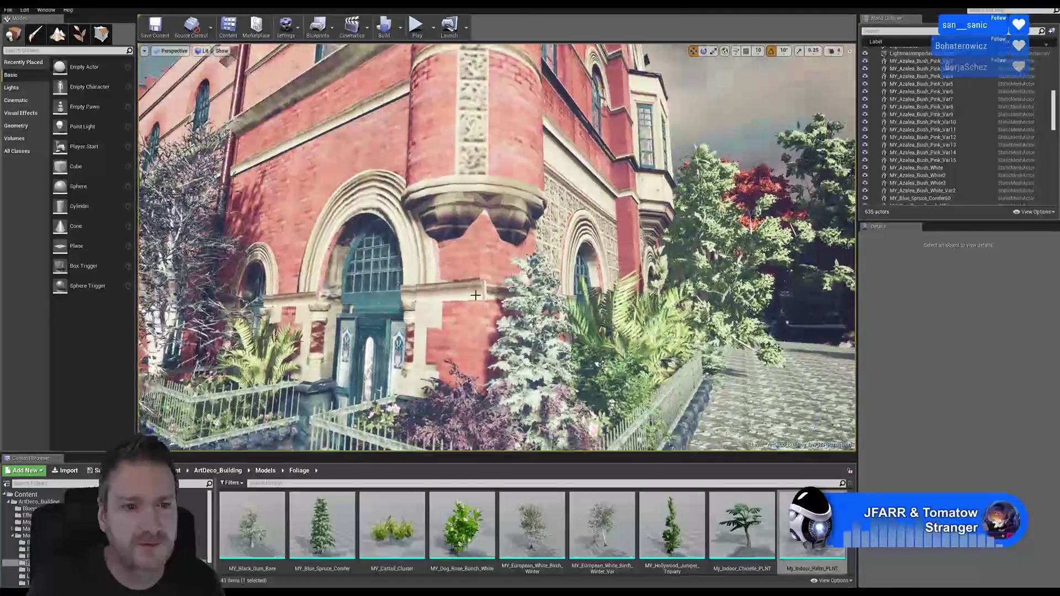
- Inspect the shaded facades, their entrances and the railed bed below the arched window for places still to plant
right_click_drag(475, 295, 546, 309)
mouse_move(497, 248)
right_mouse_down()
mouse_move(419, 246)
mouse_move(558, 251)
mouse_move(475, 242)
mouse_move(513, 256)
mouse_move(651, 251)
mouse_move(414, 253)
mouse_move(486, 245)
right_mouse_up()
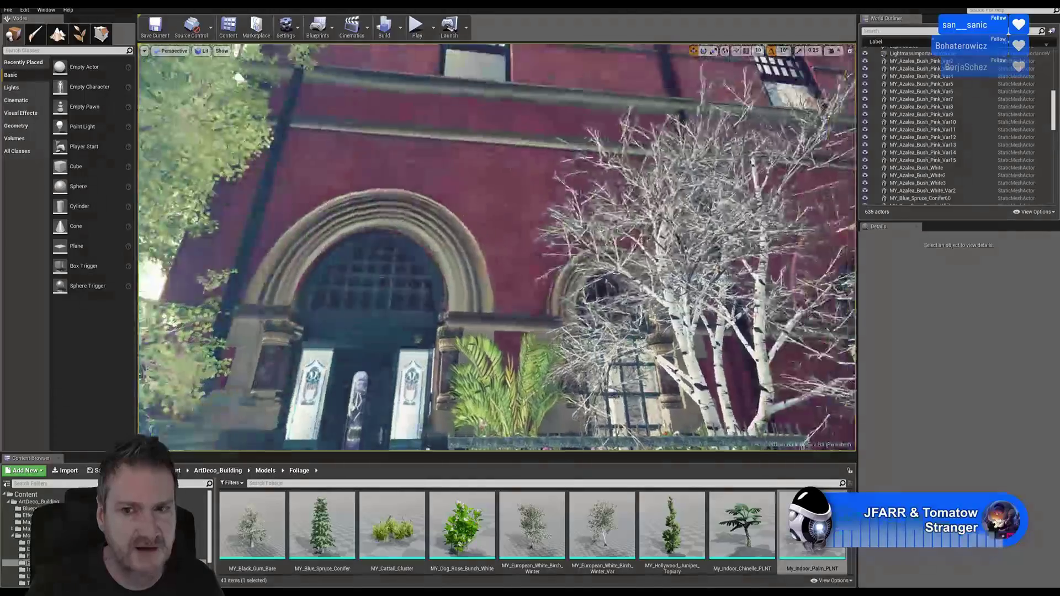
right_click_drag(497, 248, 533, 279)
right_click_drag(496, 247, 557, 263)
right_click_drag(497, 247, 469, 246)
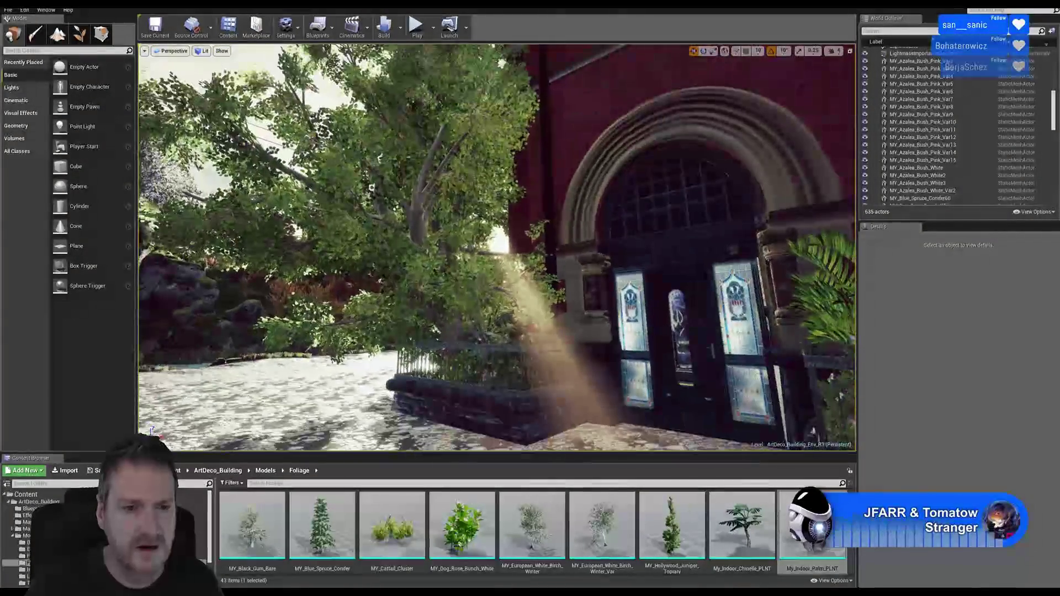
right_click_drag(728, 259, 729, 266)
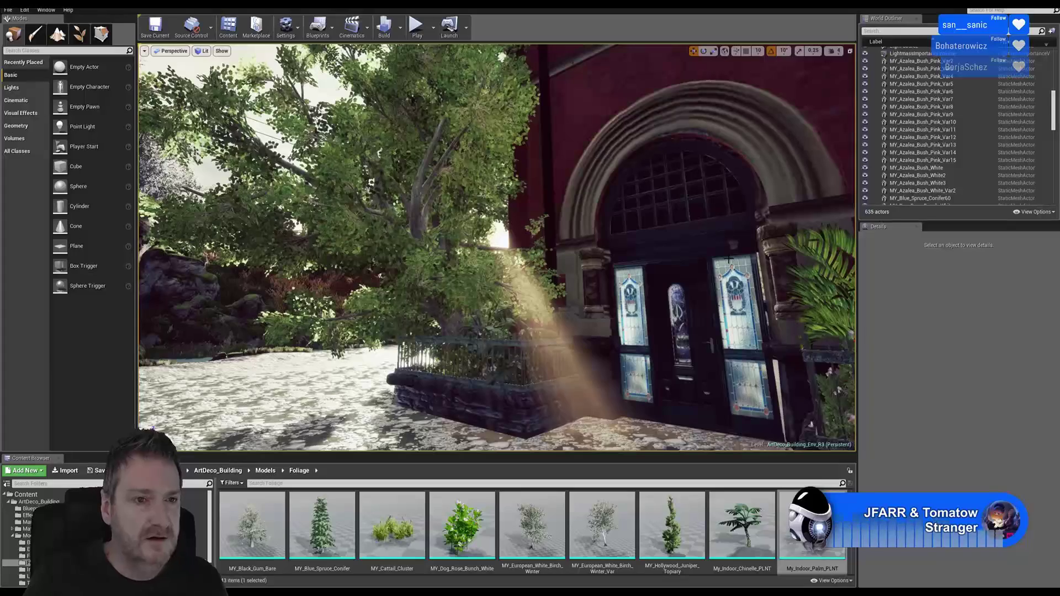
right_click_drag(496, 248, 420, 248)
right_click_drag(497, 247, 574, 254)
right_click_drag(497, 247, 431, 248)
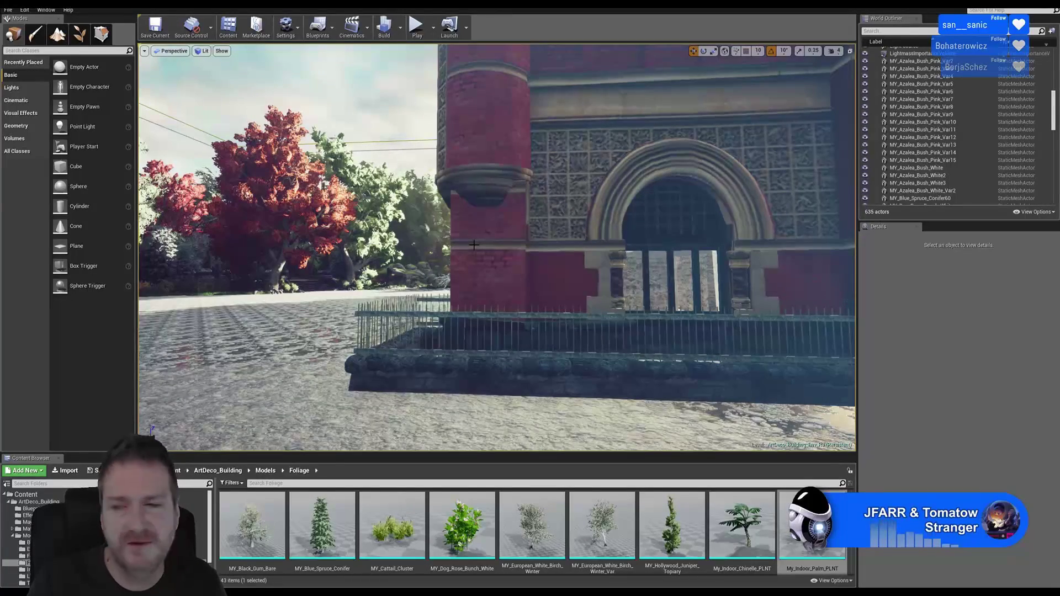
right_click_drag(628, 207, 667, 192)
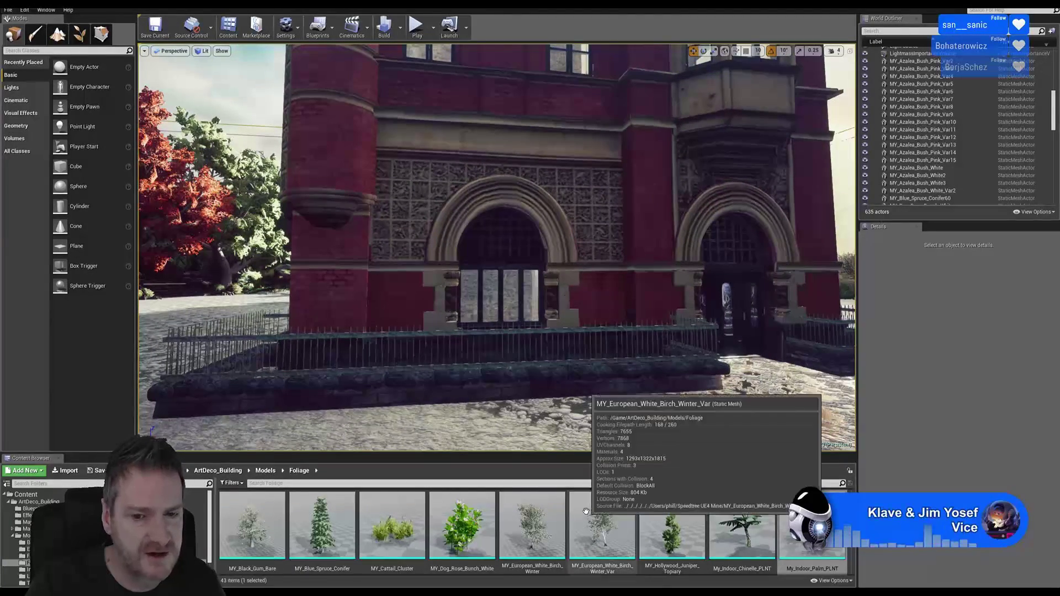
- Place a My_Indoor_Palm_PLNT in front of the empty railed bed and scale it uniformly to about 1.74
left_click_drag(811, 527, 433, 383)
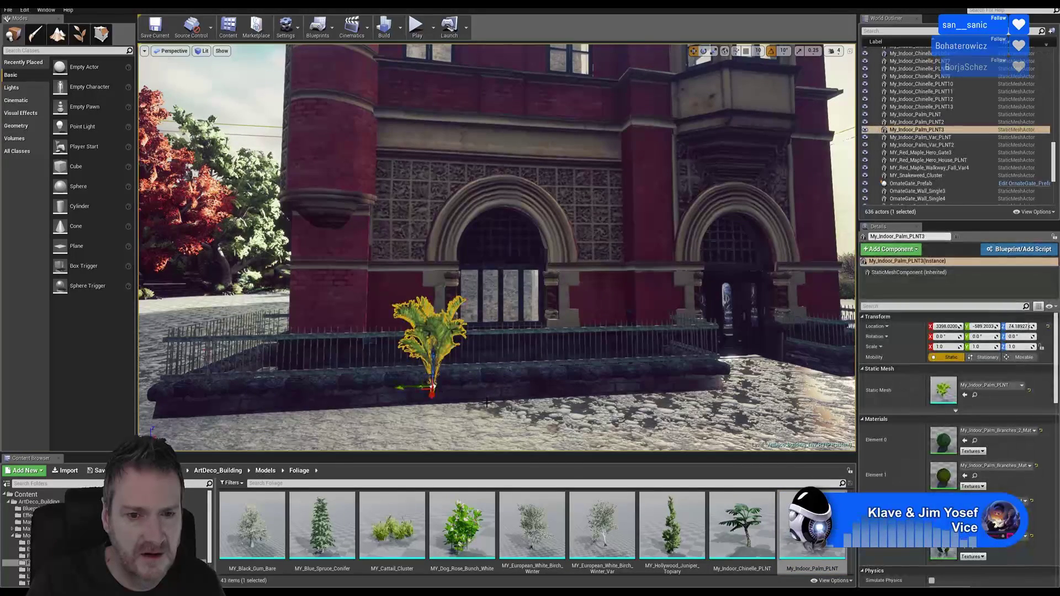
left_click(713, 51)
left_click_drag(433, 385, 458, 359)
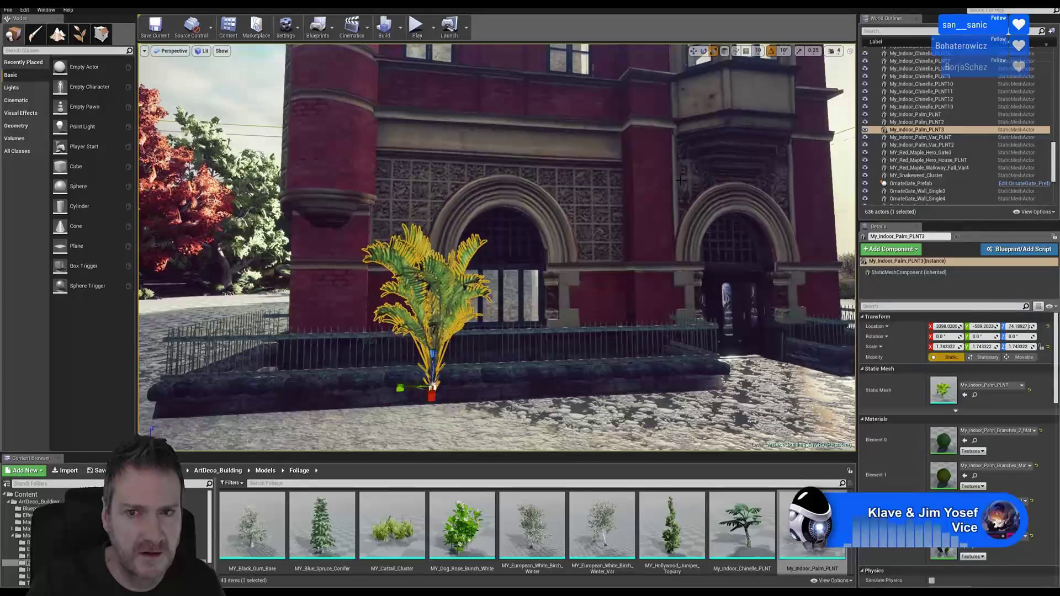
- Move the palm behind the railing into the bed beside the arched window, about X 3122, Y -589
left_click(693, 51)
right_click_drag(607, 193, 734, 234)
left_click_drag(563, 333, 504, 323)
right_click_drag(514, 320, 624, 312)
key("f")
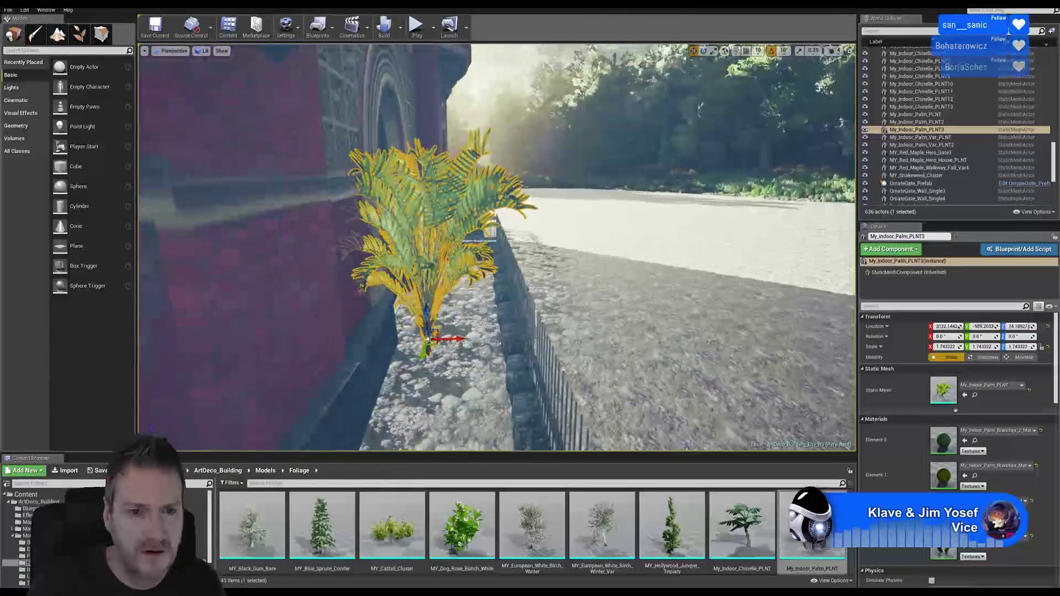
right_click_drag(496, 248, 387, 237)
left_click_drag(624, 254, 682, 255, "alt")
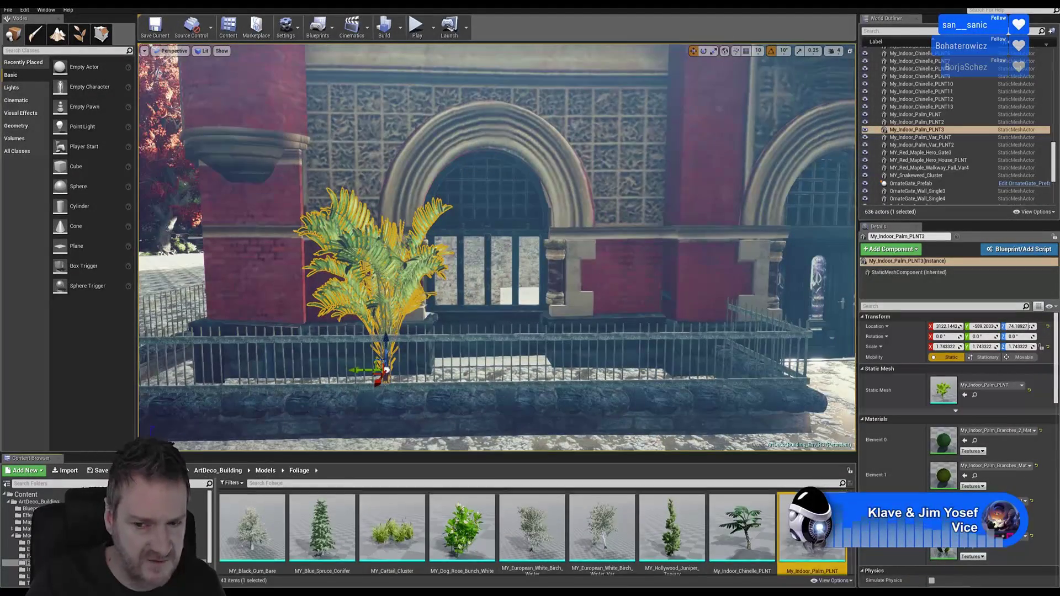
- Place a My_Indoor_Palm_Var_PLNT at the railing, about Y -1193, and scale it uniformly to about 1.31
scroll(533, 530, "down", 1)
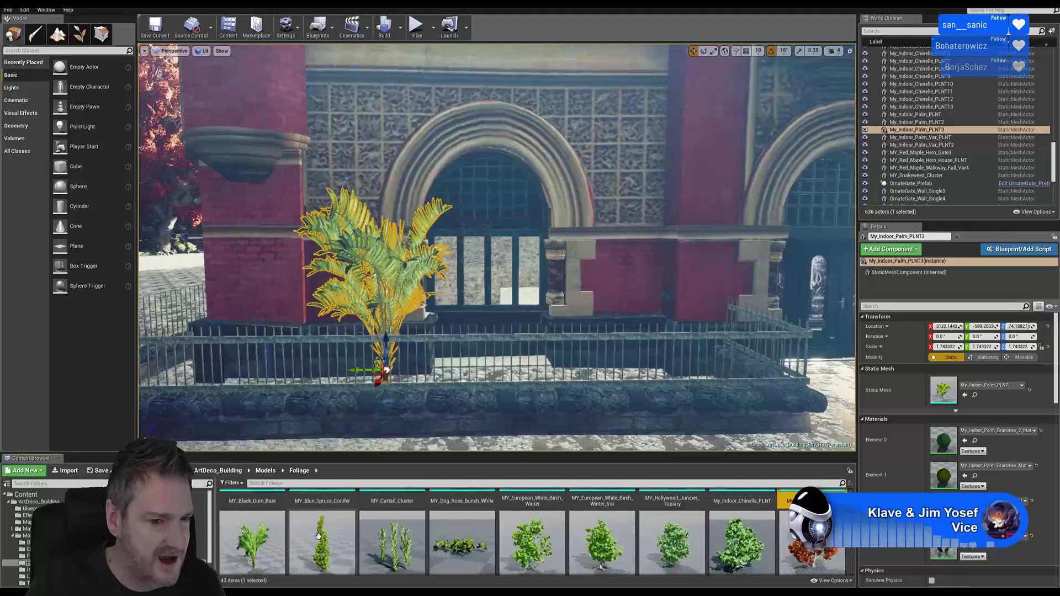
left_click_drag(252, 540, 572, 372)
left_click(713, 51)
left_click(693, 51)
left_click_drag(543, 382, 568, 381)
right_click_drag(622, 354, 621, 352)
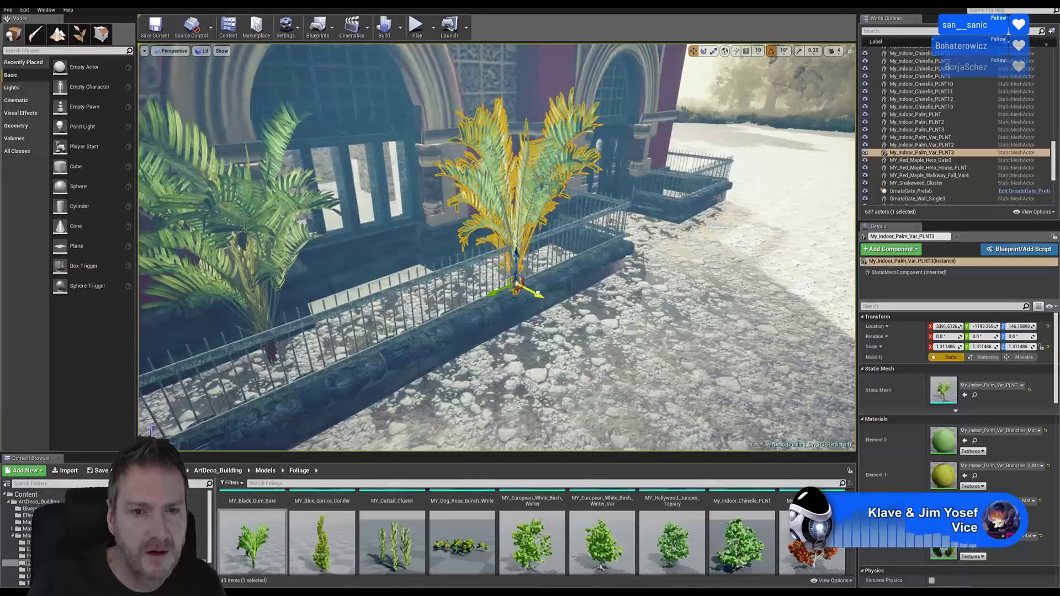
- Move the palm variant behind the railing into the bed, about X 3127
left_click_drag(538, 294, 505, 276)
mouse_move(505, 277)
right_mouse_down()
mouse_move(525, 279)
mouse_move(508, 286)
right_mouse_up()
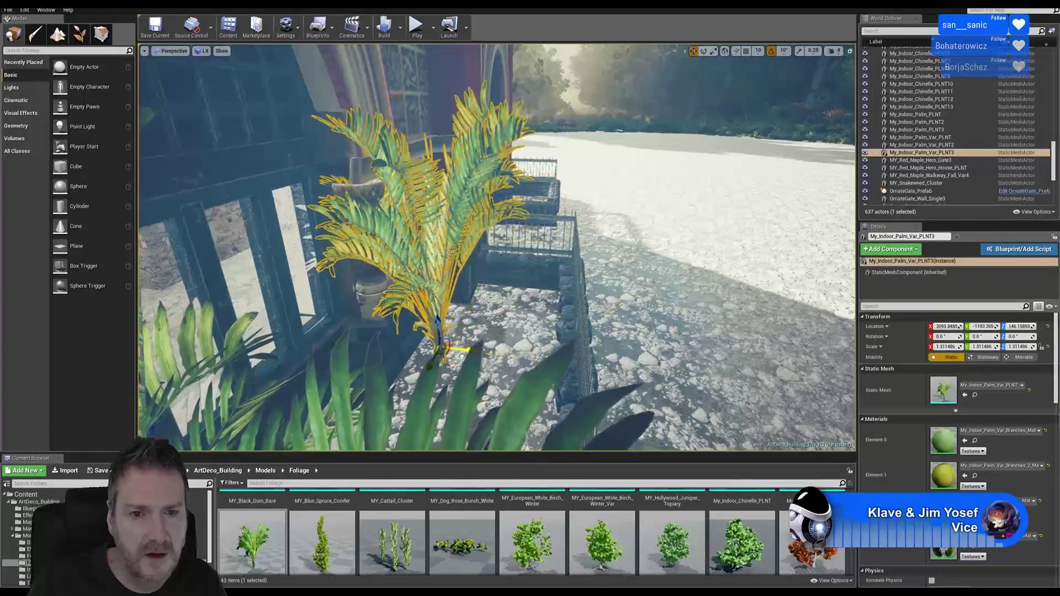
left_click_drag(480, 351, 477, 351)
right_click_drag(584, 335, 592, 272)
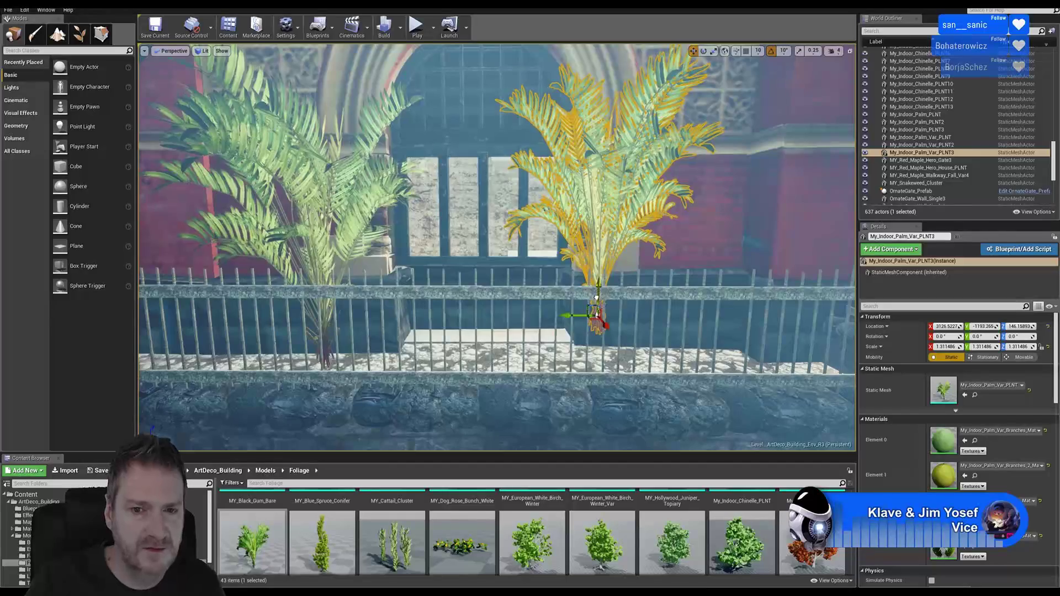
- Sink both palms into the gravel, the variant at about X 3090, Z 16.5 and the first palm at about Z 33
left_click_drag(600, 329, 606, 351)
right_click_drag(606, 351, 676, 411)
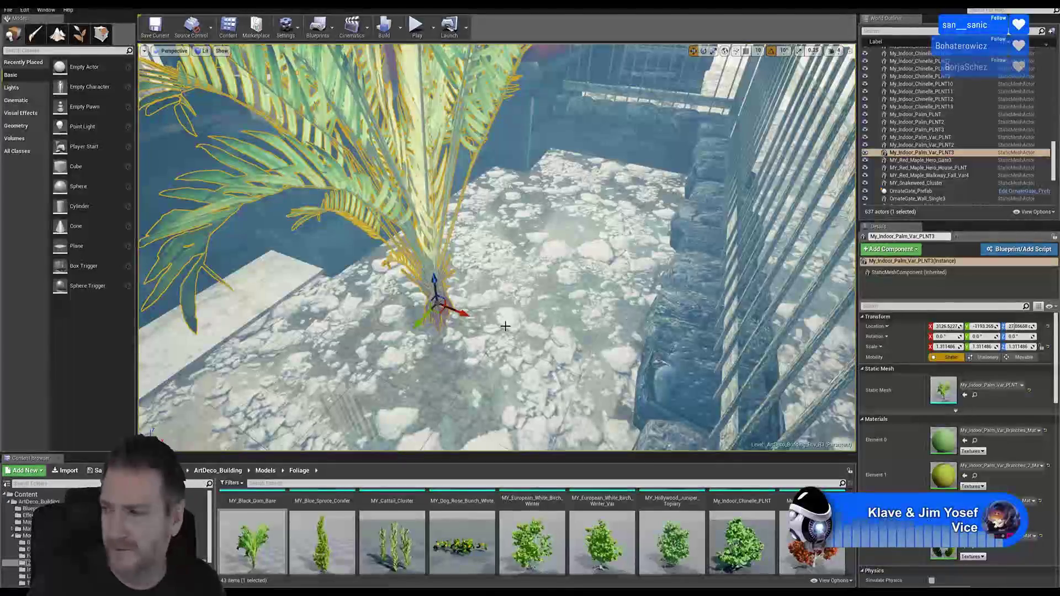
left_click_drag(436, 288, 436, 295)
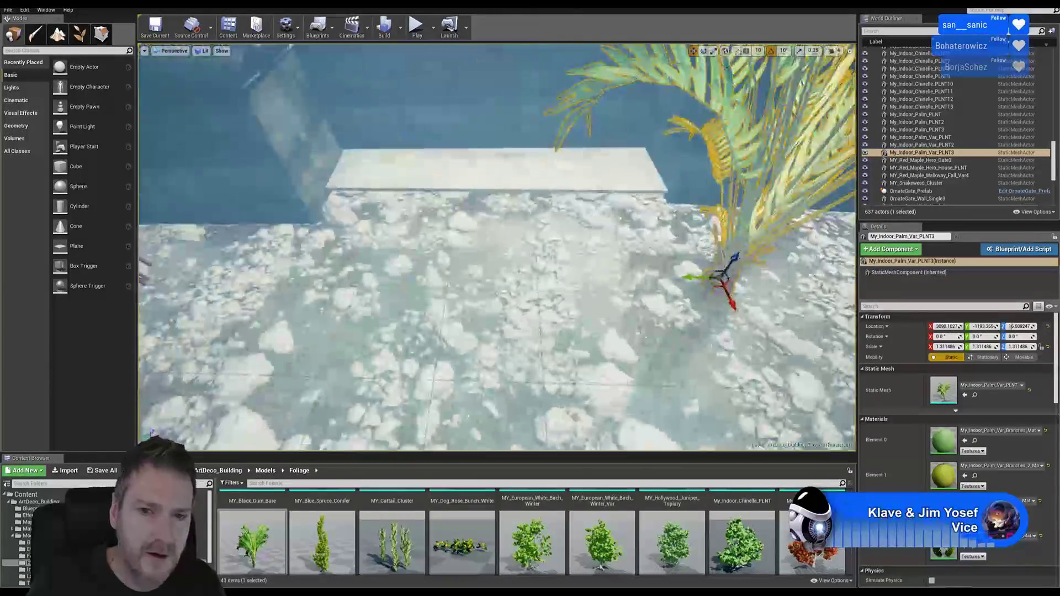
right_click_drag(474, 245, 318, 245)
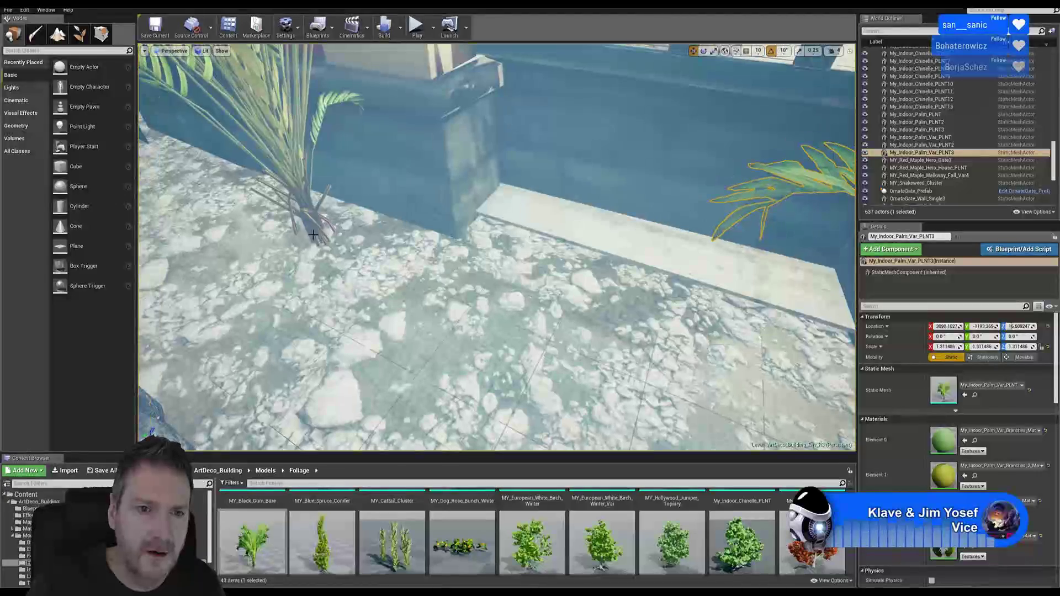
left_click(309, 208)
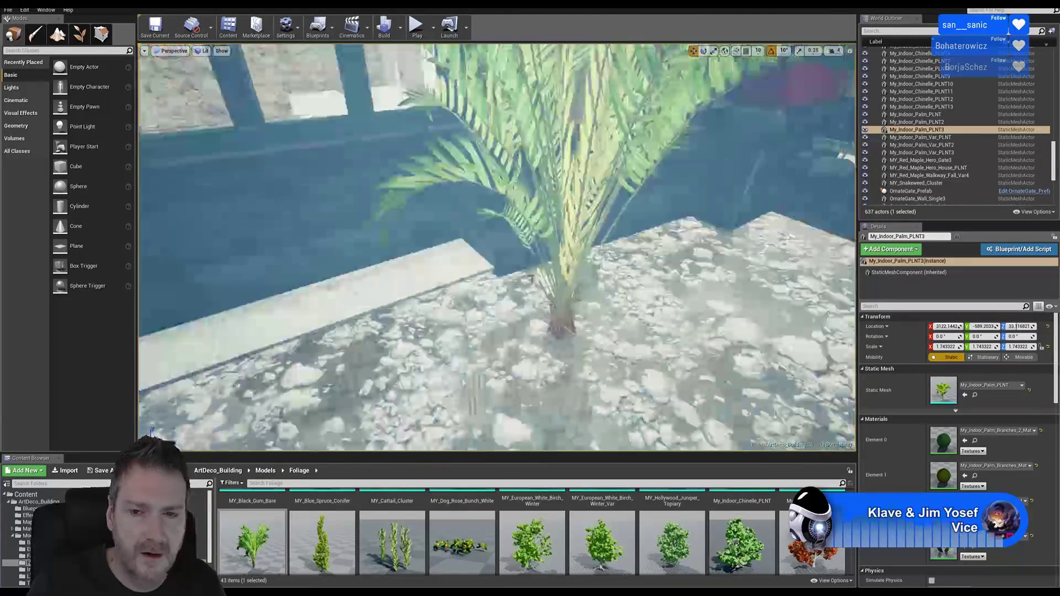
- Shift the palm variant toward the wall to about X 3066, scale it uniformly to about 1.59, and deselect it
right_click_drag(612, 318, 637, 308)
left_click(559, 345)
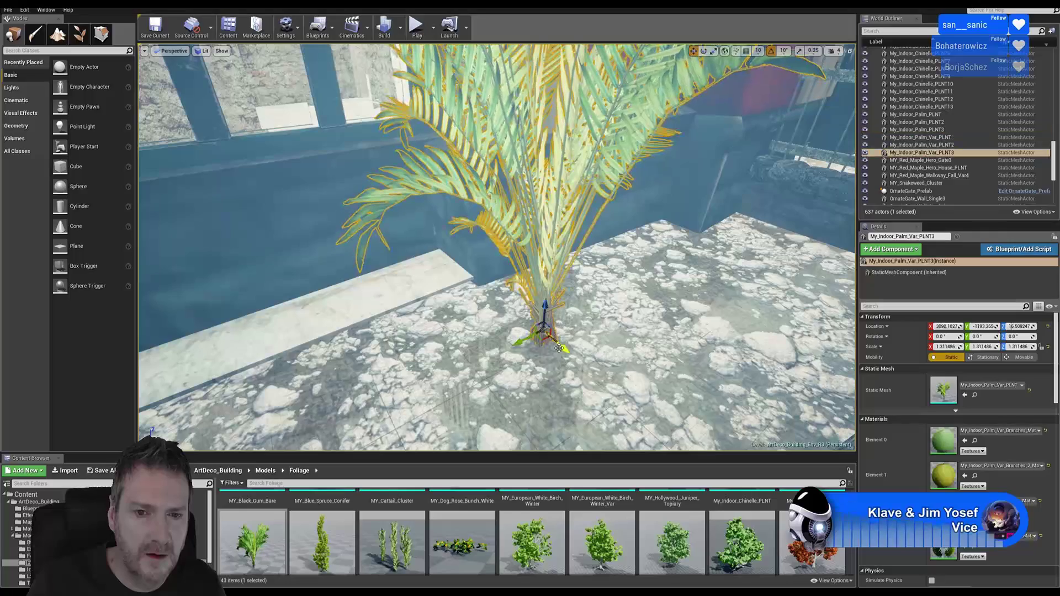
left_click_drag(561, 347, 549, 335)
right_click_drag(549, 335, 350, 345)
right_click_drag(686, 75, 691, 64)
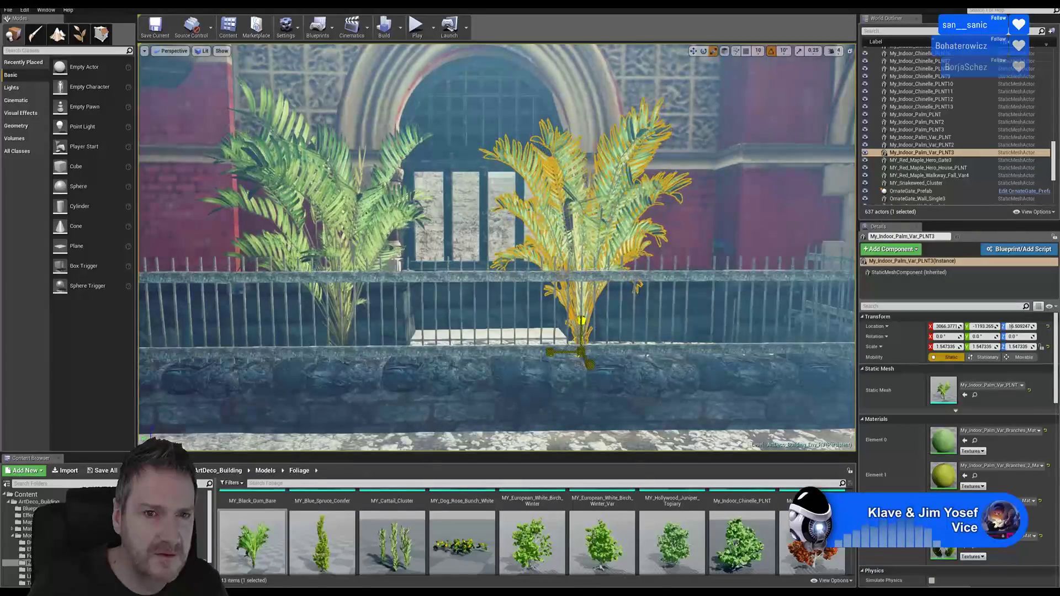
key("Escape")
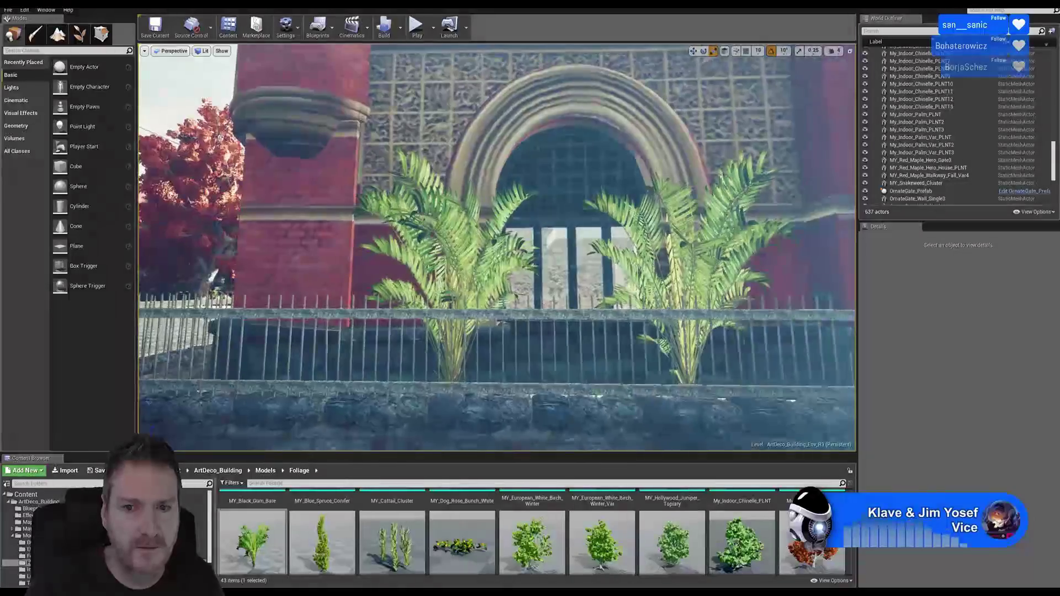
- Examine the two palms flanking the arched window from several angles and distances
key("w")
right_click_drag(496, 248, 533, 218)
scroll(162, 101, "up", 3)
key("w")
key("s")
right_click_drag(496, 248, 546, 243)
key("w")
right_click_drag(514, 287, 472, 320)
mouse_move(519, 187)
right_mouse_down()
mouse_move(532, 188)
mouse_move(522, 212)
mouse_move(496, 231)
mouse_move(532, 171)
right_mouse_up()
key("w")
key("s")
right_click_drag(530, 221, 511, 304)
right_click_drag(519, 265, 519, 229)
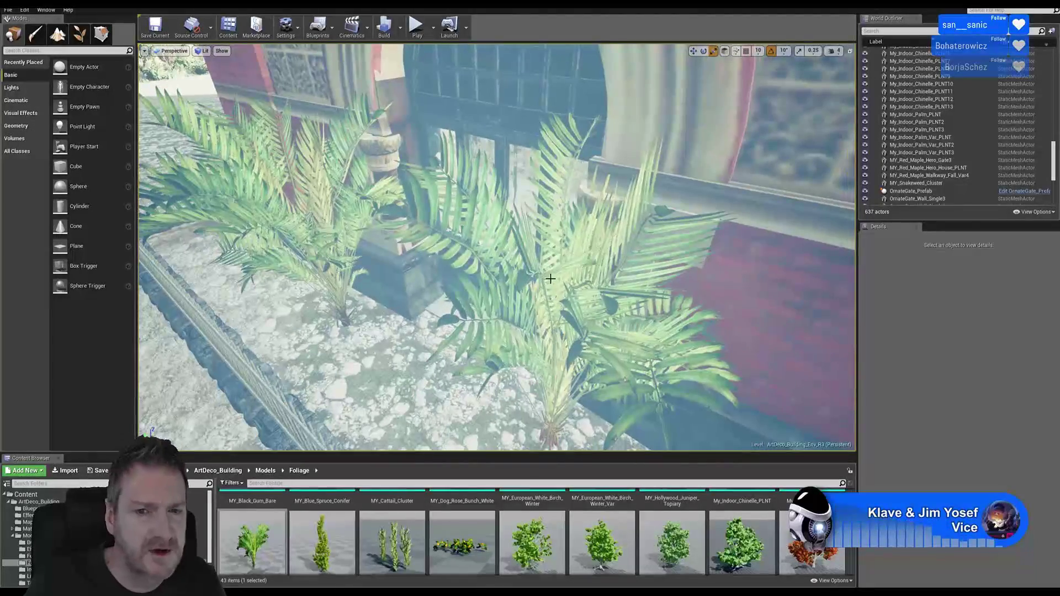
- Rotate the palm variant beside the arched window about its vertical axis, move it to about X 3101, and deselect it
left_click(550, 278)
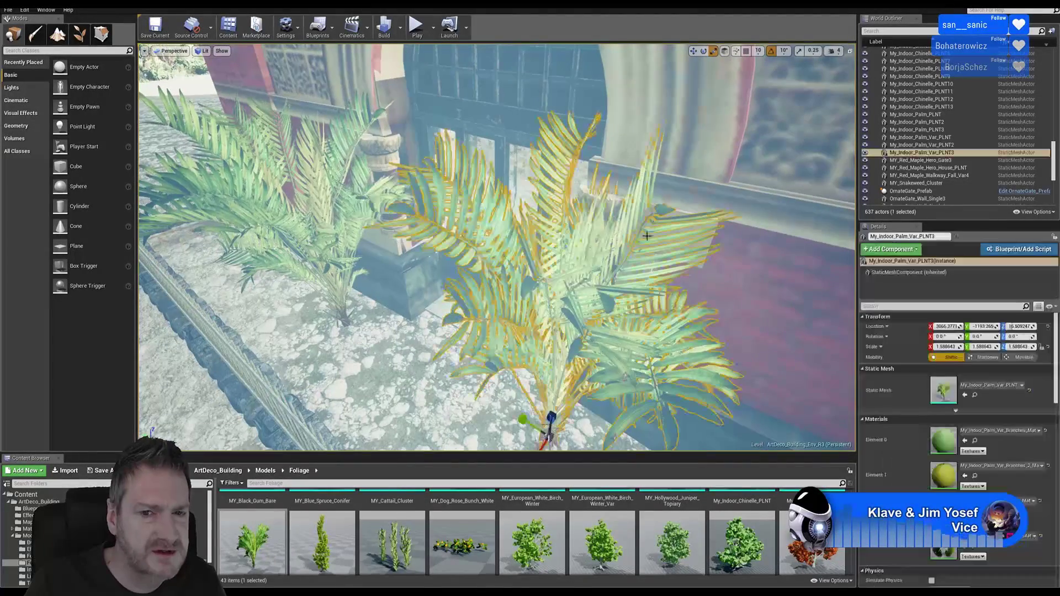
right_click_drag(550, 279, 549, 317)
left_click_drag(559, 434, 525, 430)
left_click_drag(622, 392, 500, 373)
mouse_move(616, 432)
left_mouse_down()
mouse_move(602, 436)
mouse_move(611, 442)
left_mouse_up()
left_click_drag(516, 366, 544, 354)
left_click(693, 51)
left_click_drag(549, 401, 535, 420)
right_click_drag(432, 397, 469, 331)
key("Escape")
right_click_drag(414, 363, 360, 355)
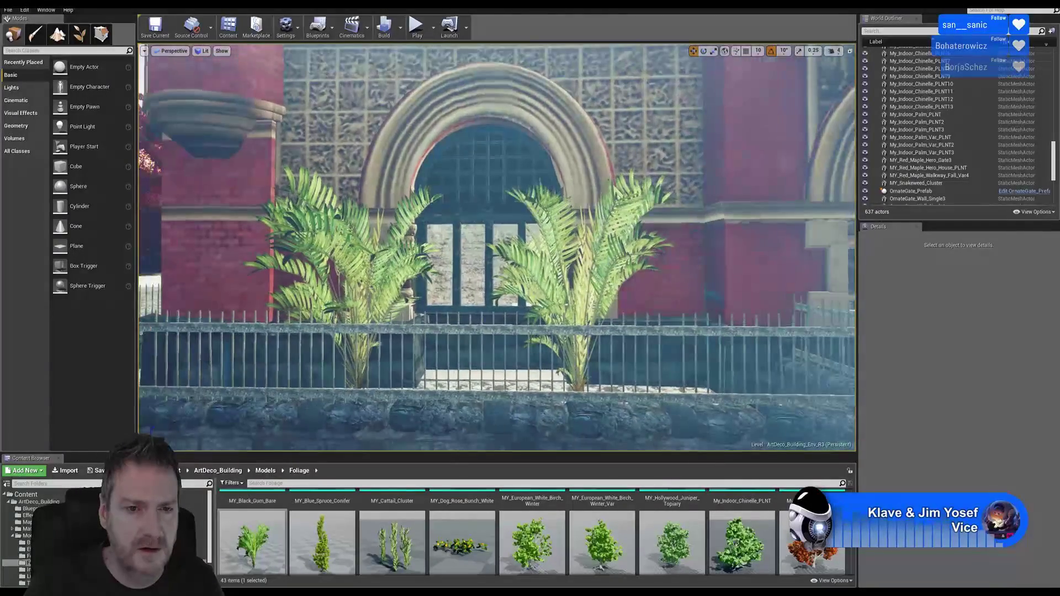
- Slide both palms along the bed, the variant to about Y -1274 and the first palm to about Y -655, and clear the selection
left_click(579, 300)
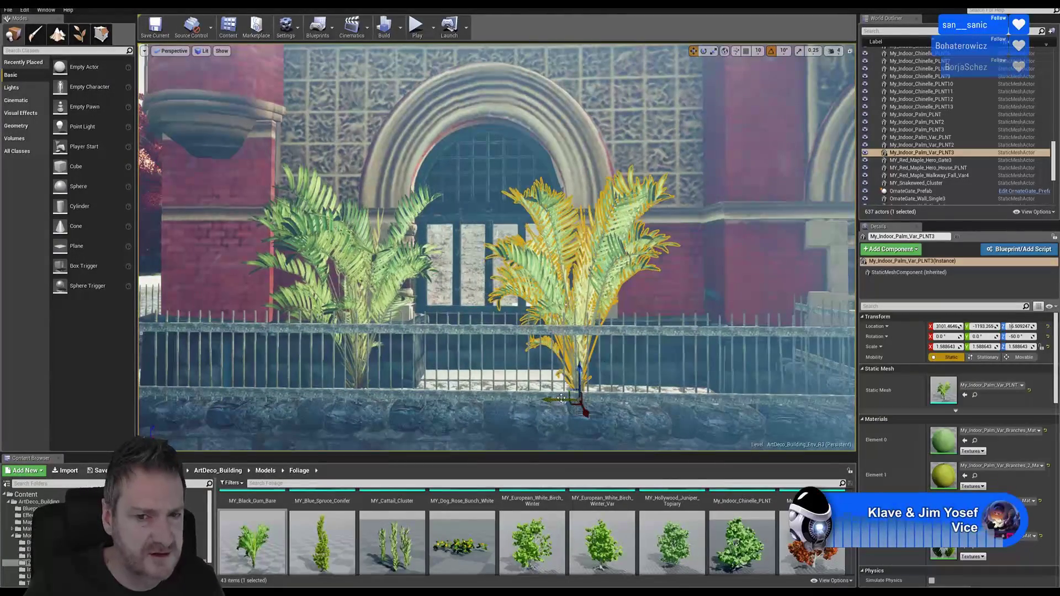
left_click(402, 339)
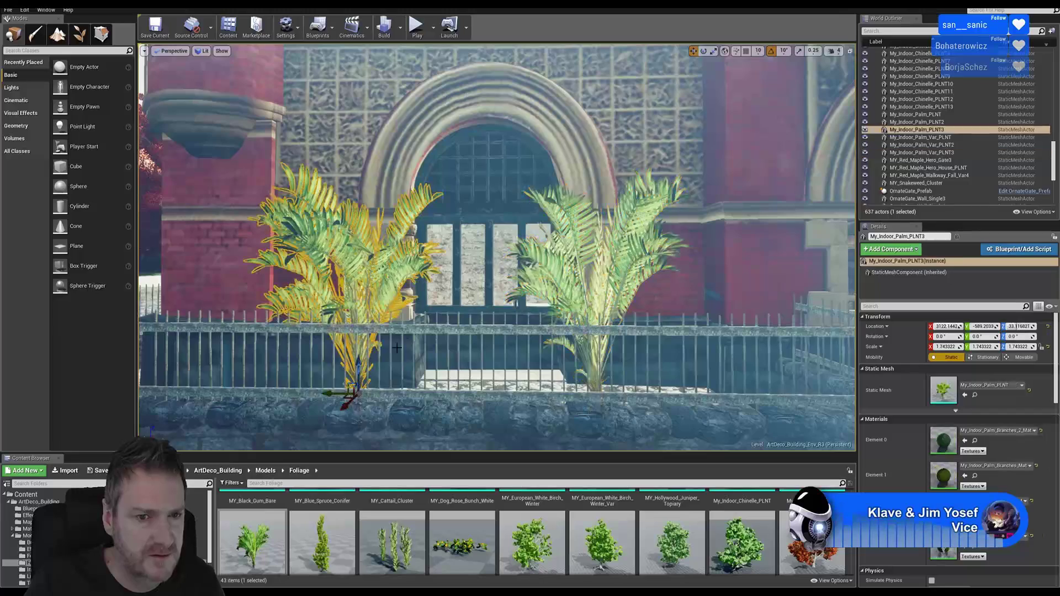
left_click_drag(334, 393, 358, 391)
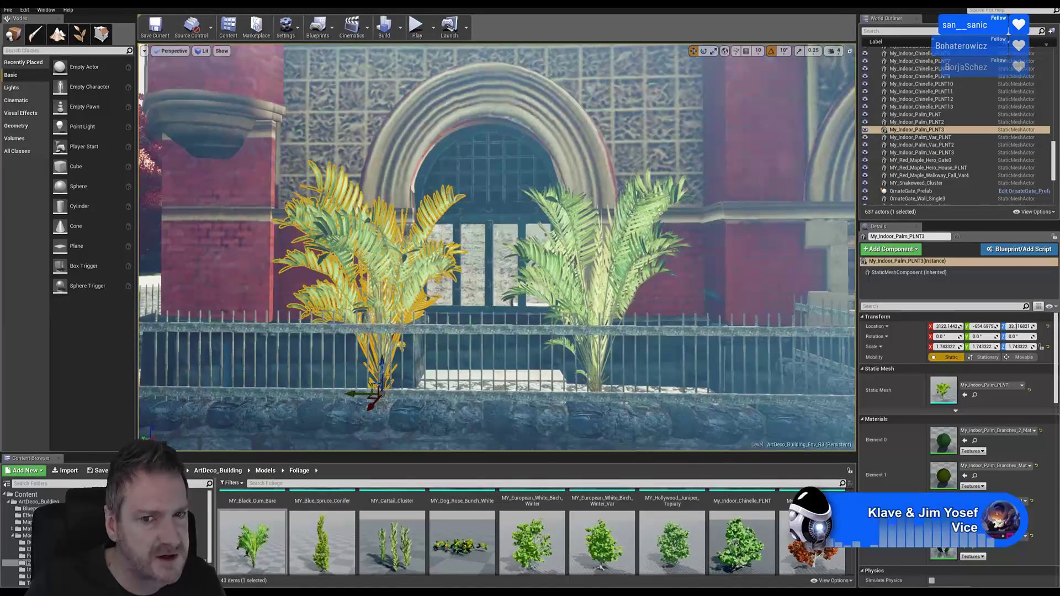
left_click(574, 377)
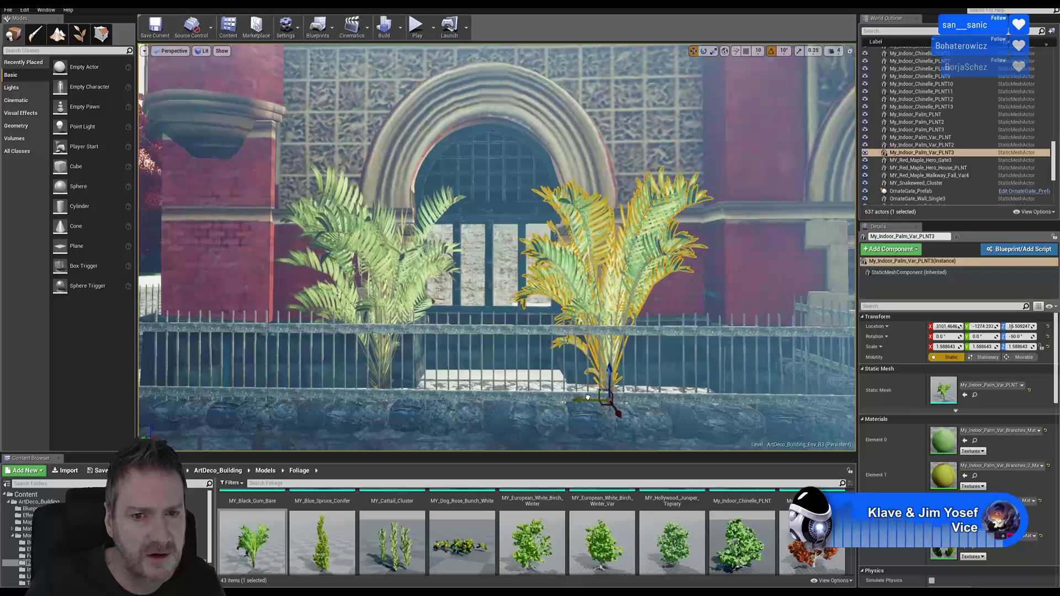
key("Escape")
- Duplicate the Hollywood juniper topiary standing between the arched window and the doorway on the already planted side of the building
right_click_drag(587, 355, 560, 347)
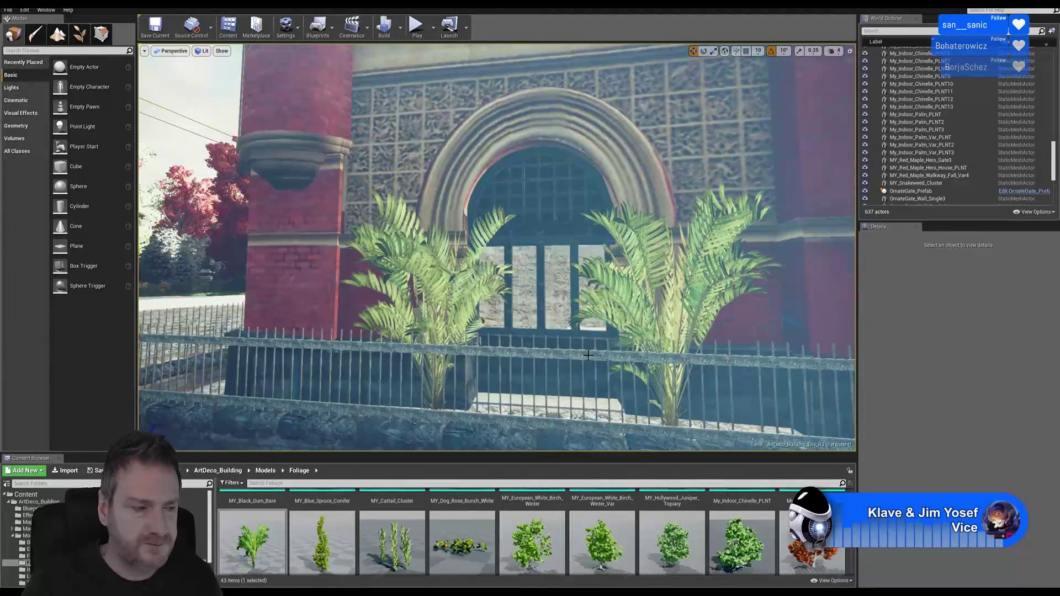
right_click_drag(496, 364, 516, 371)
right_click_drag(497, 363, 490, 363)
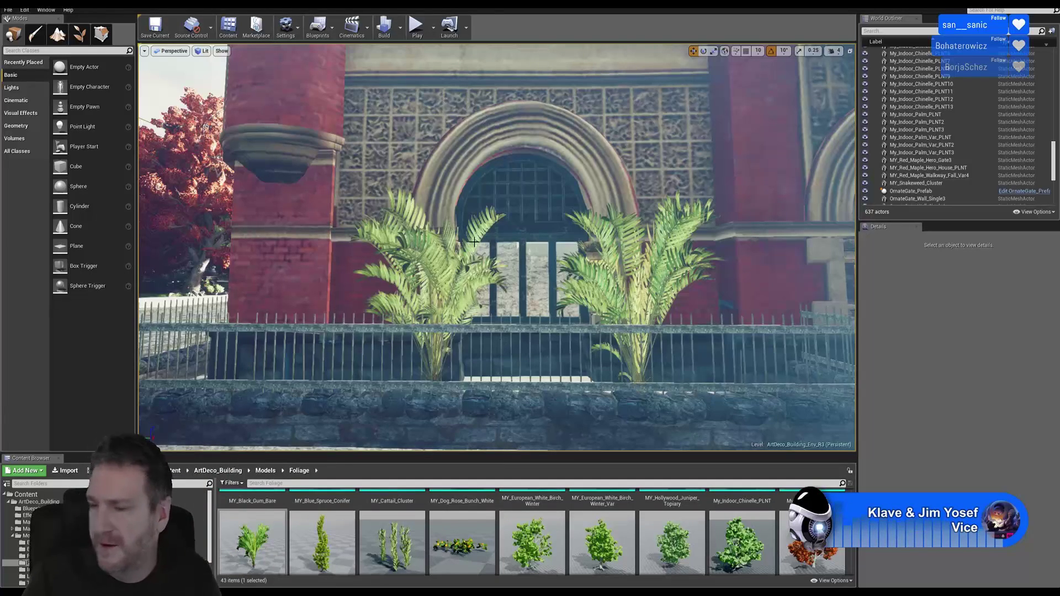
right_click_drag(509, 342, 555, 320)
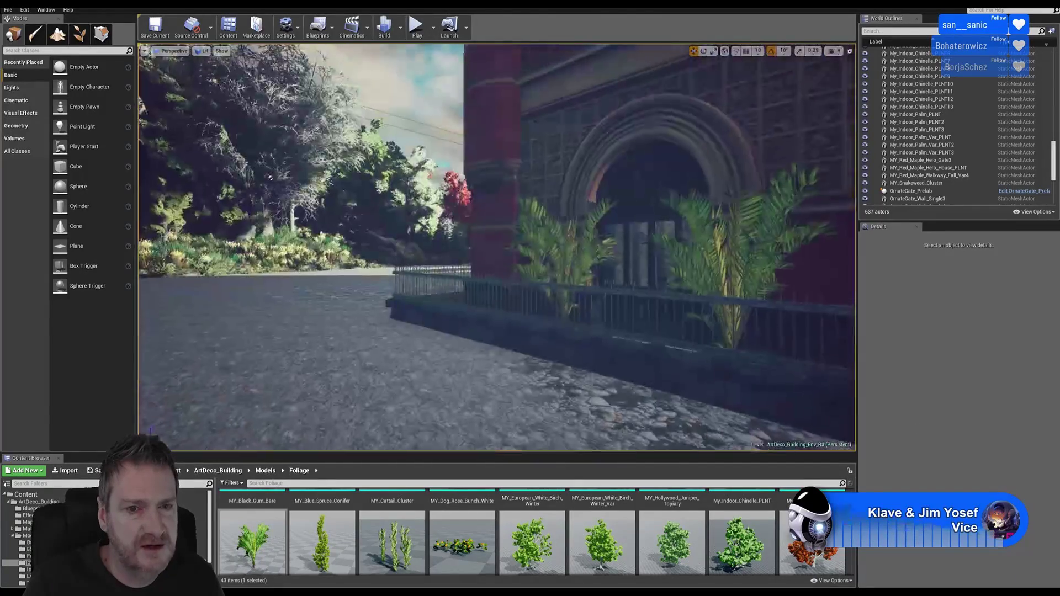
right_click_drag(497, 248, 529, 251)
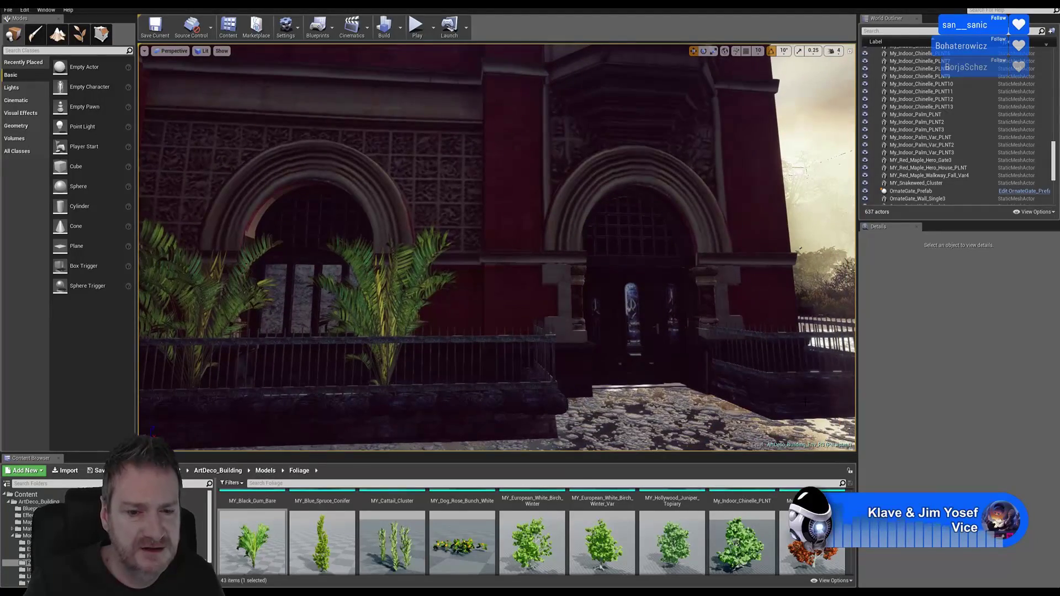
right_click_drag(510, 248, 712, 250)
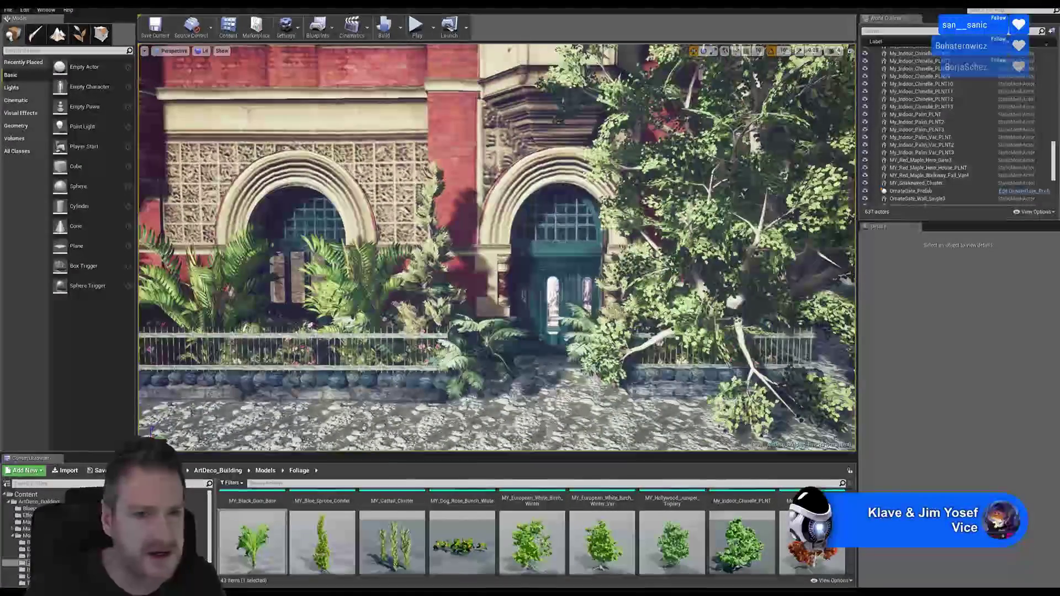
left_click(427, 269)
right_click(426, 270)
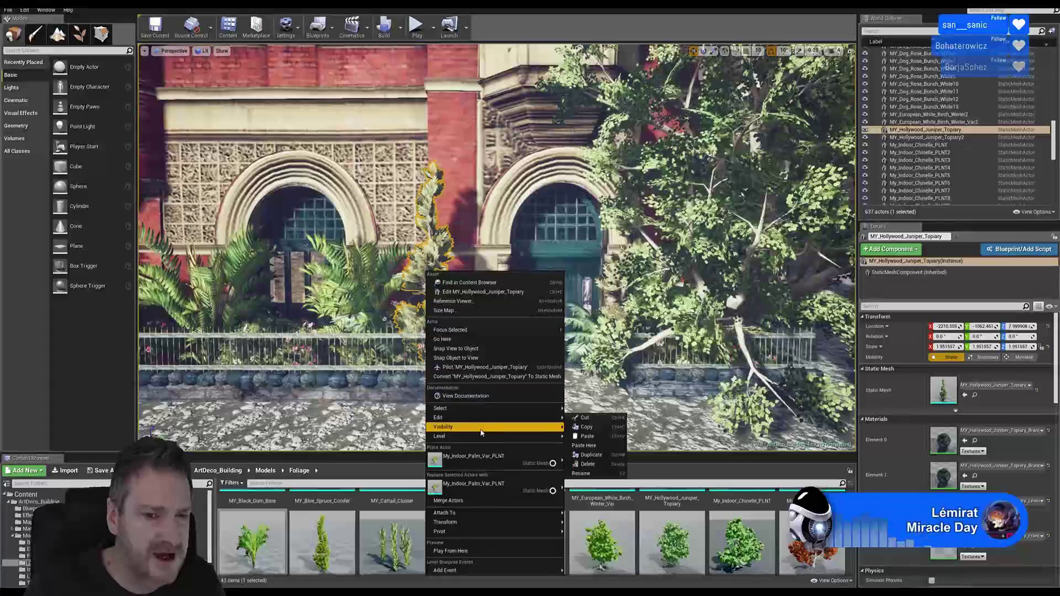
left_click(591, 455)
- Move the juniper copy across to the railed palm bed on the building's other side, to about X 3185
right_click_drag(585, 387, 574, 423)
left_click_drag(432, 325, 497, 235)
right_click_drag(506, 219, 438, 240)
left_click_drag(489, 259, 709, 395)
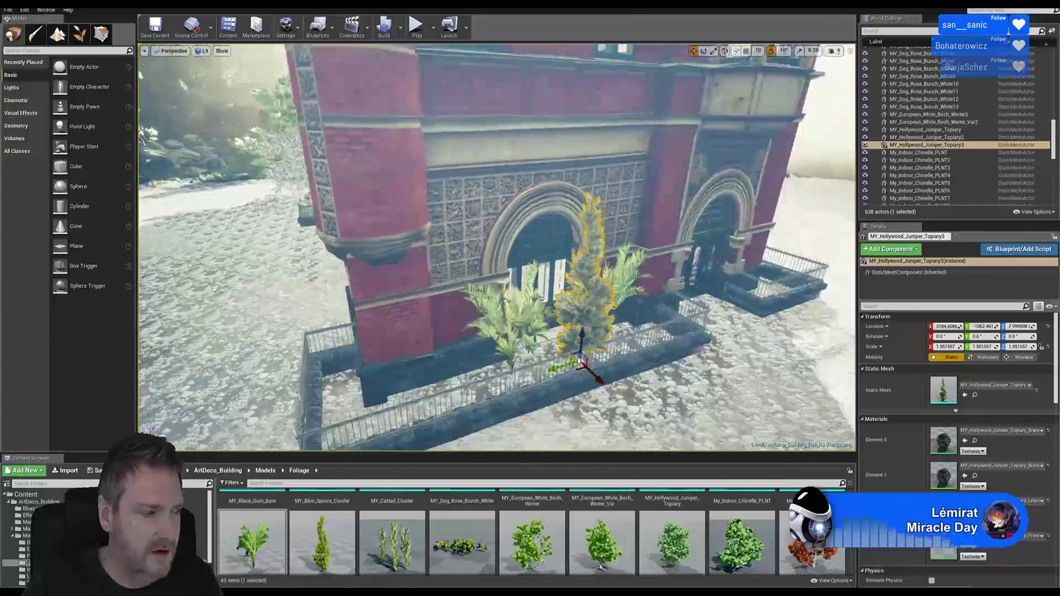
- Position the juniper at the end of the palm bed next to the doorway, at about X 3189, Y -1666
mouse_move(496, 248)
right_mouse_down()
mouse_move(503, 264)
mouse_move(486, 248)
right_mouse_up()
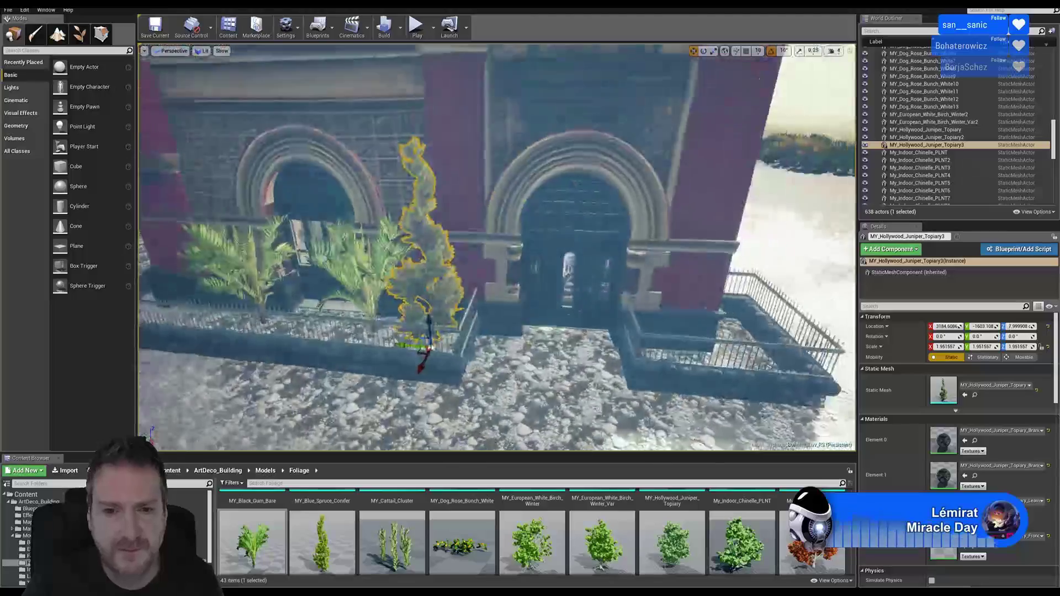
right_click_drag(496, 249, 383, 259)
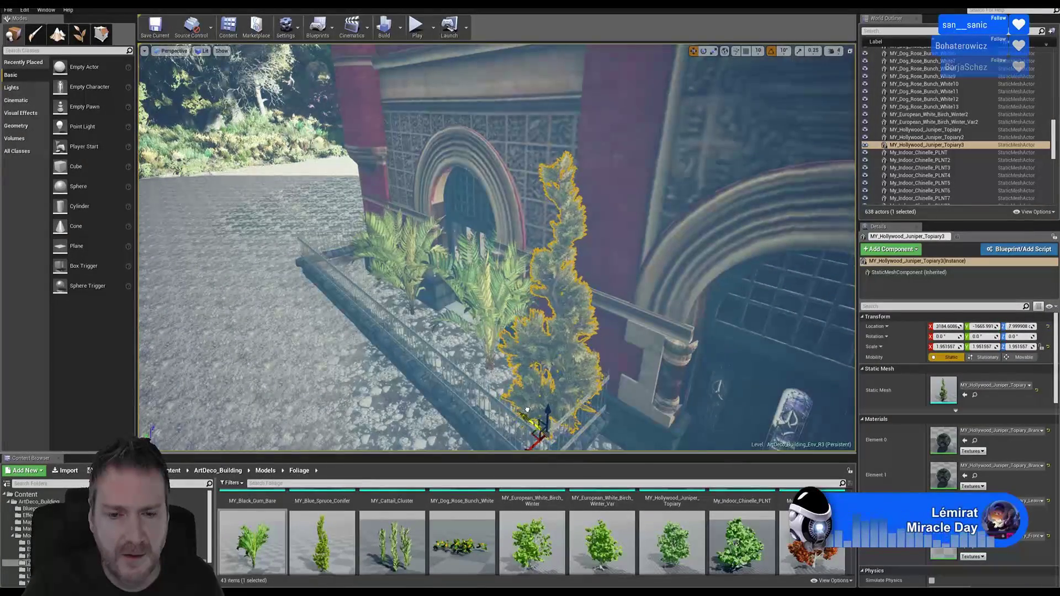
right_click_drag(622, 361, 734, 367)
right_click_drag(563, 359, 552, 359)
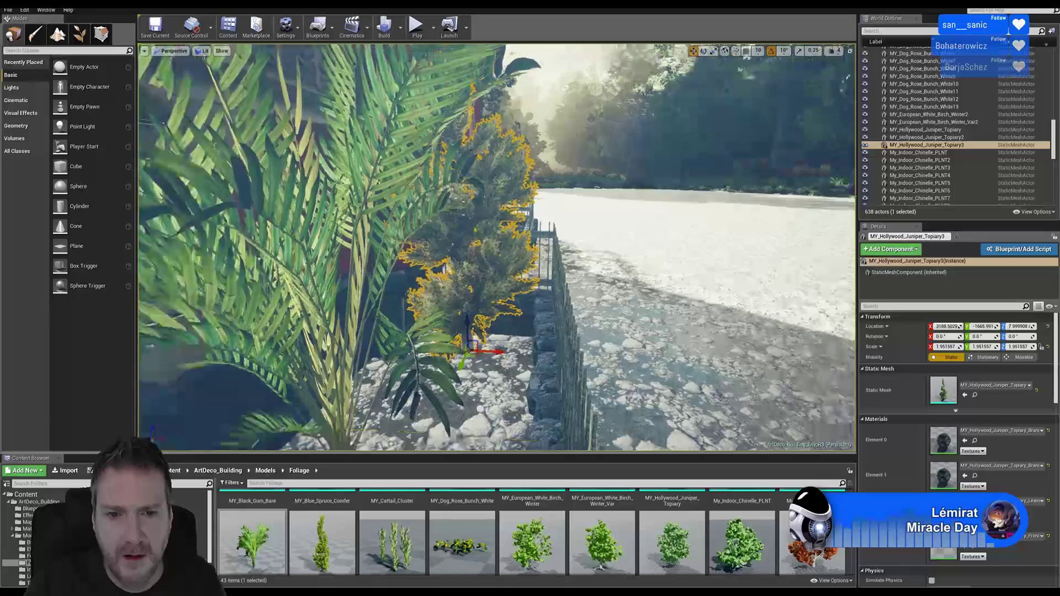
right_click_drag(469, 348, 309, 348)
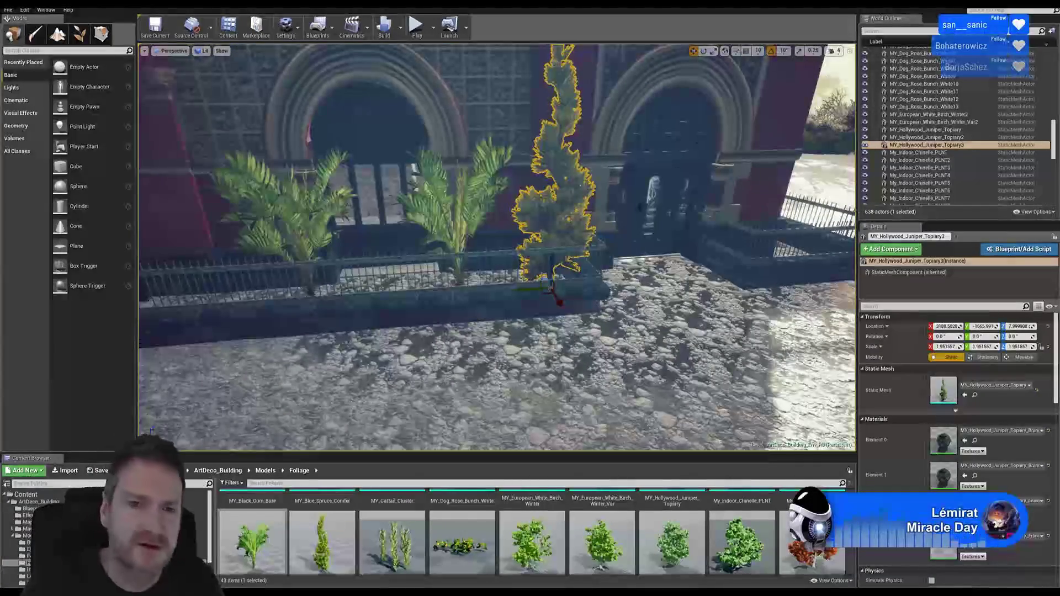
- Duplicate the juniper, move the copy into the railed bed on the other side of the doorway, and deselect it
right_click(567, 197)
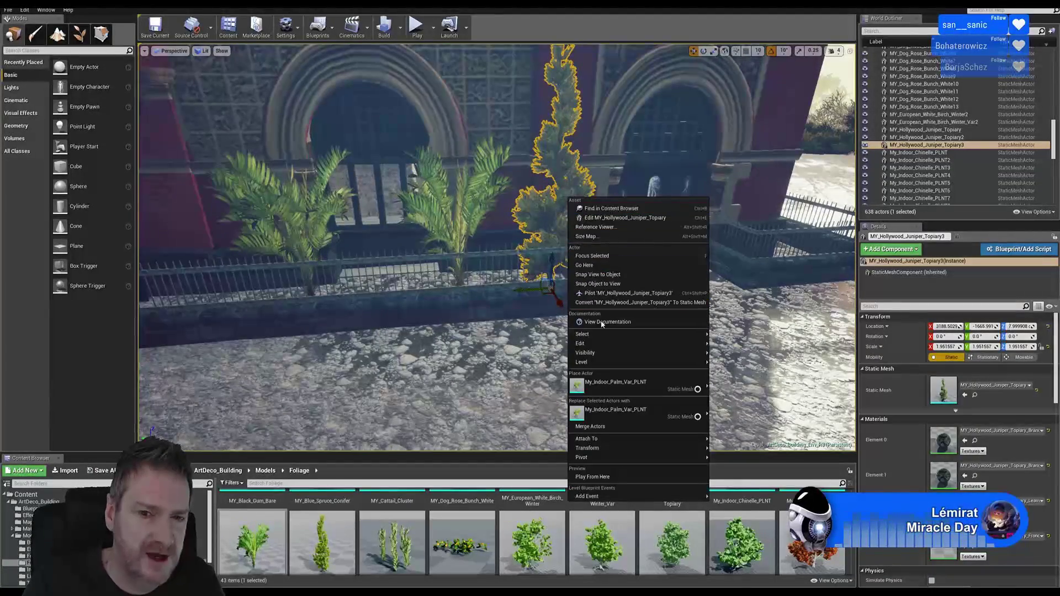
mouse_move(634, 334)
left_click(736, 380)
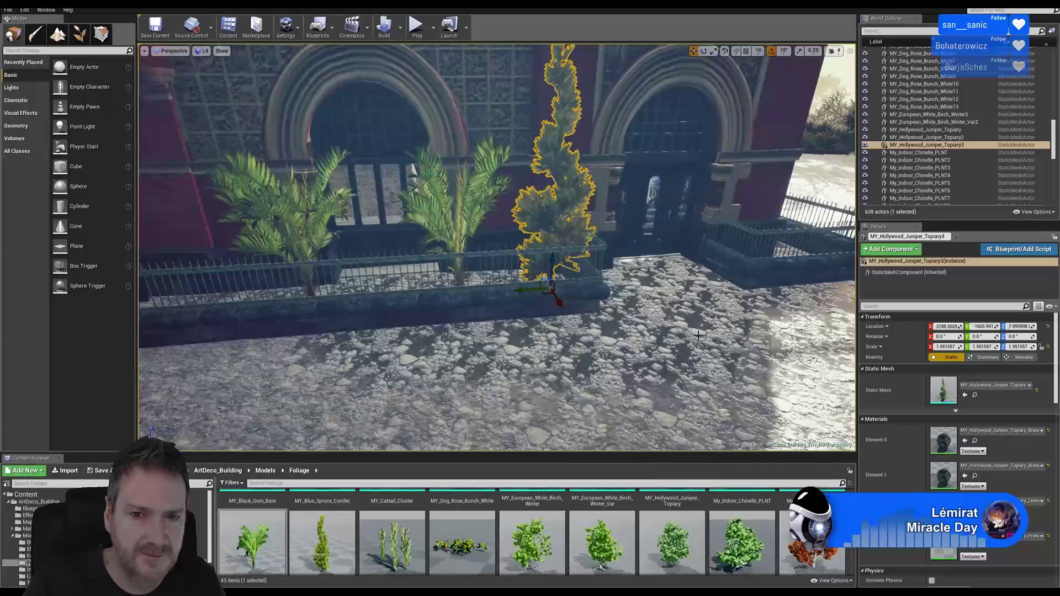
left_click_drag(523, 292, 731, 265)
right_click_drag(731, 265, 794, 228)
key("Escape")
- Examine the two junipers flanking the doorway and look through the foliage assets for a tree to add
right_click_drag(707, 243, 729, 243)
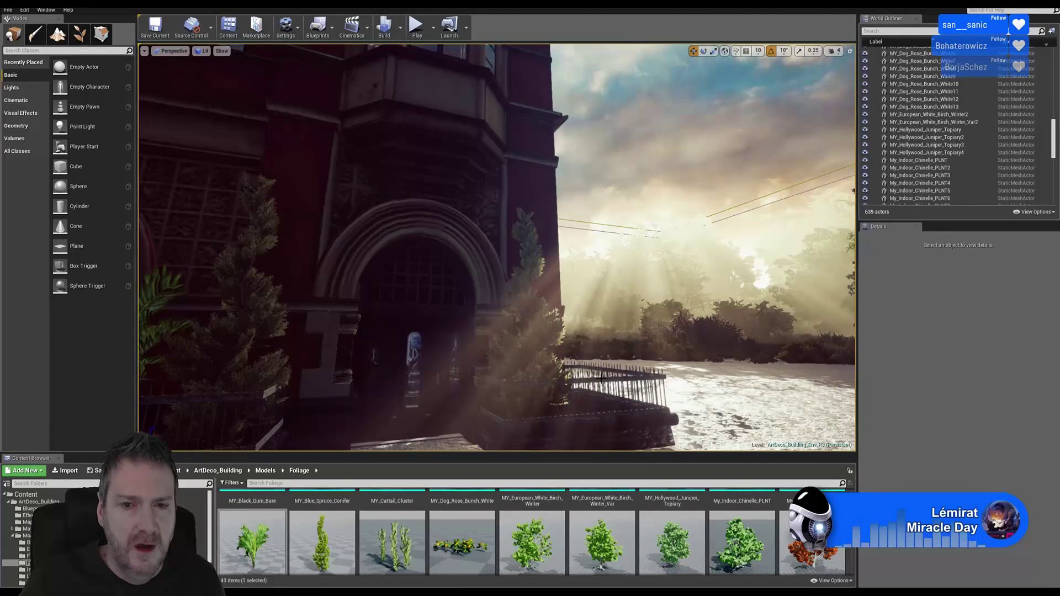
right_click_drag(627, 349, 580, 347)
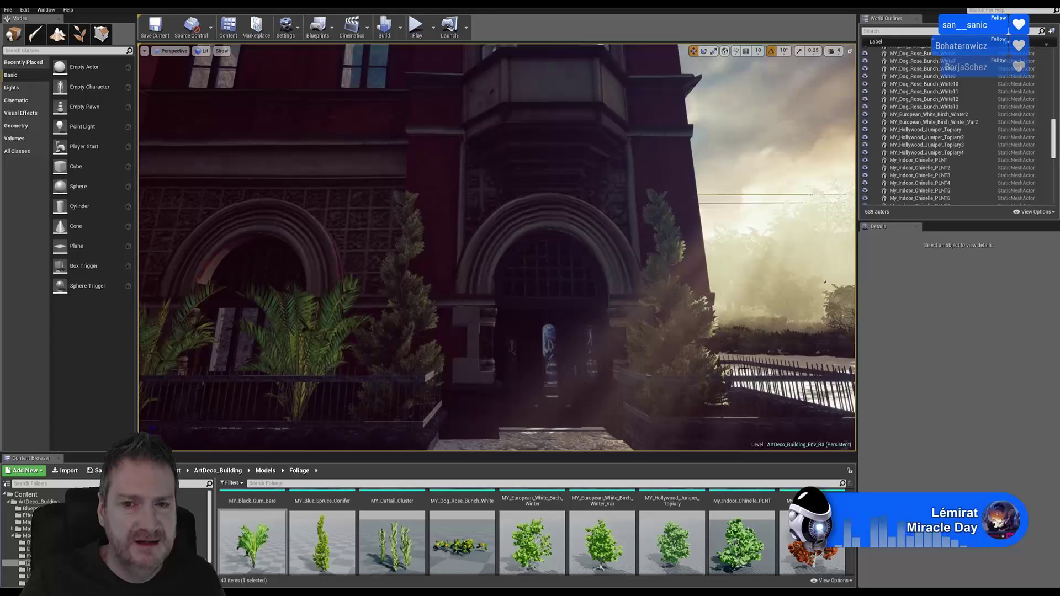
right_click_drag(745, 265, 734, 268)
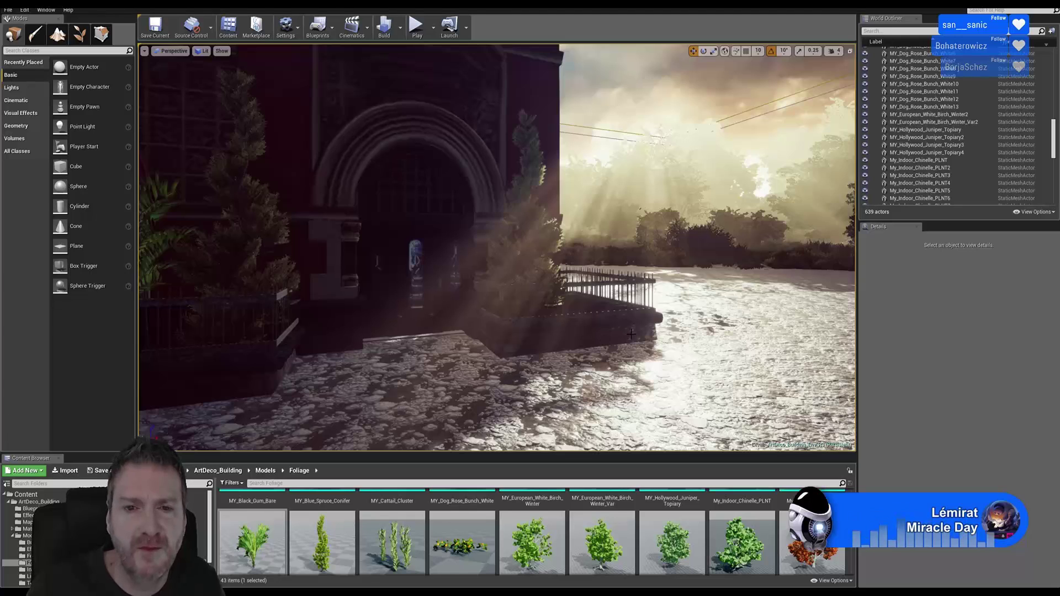
right_click_drag(629, 336, 613, 331)
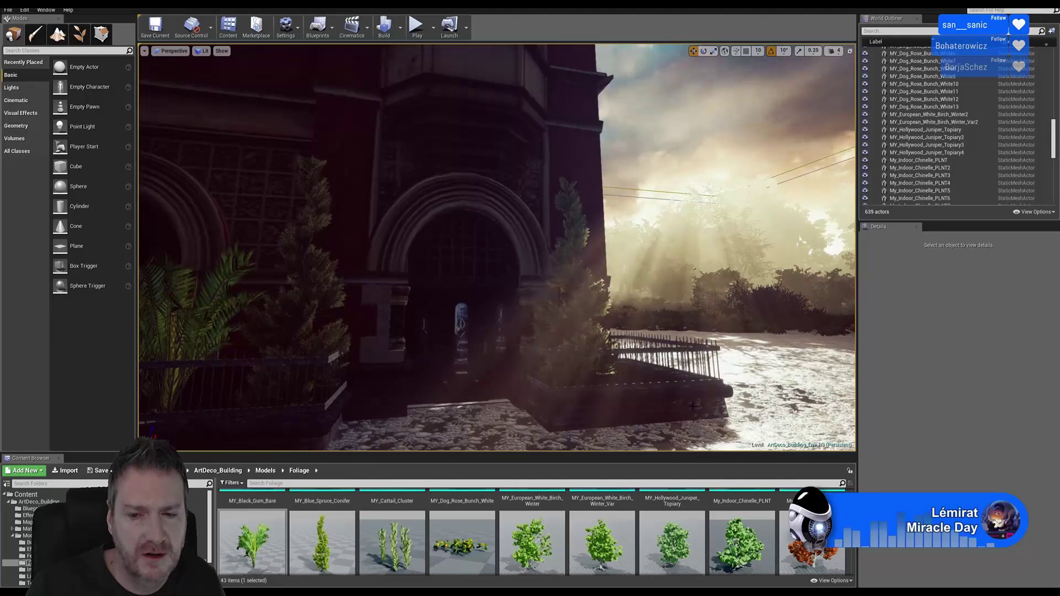
scroll(851, 548, "down", 5)
scroll(851, 548, "down", 3)
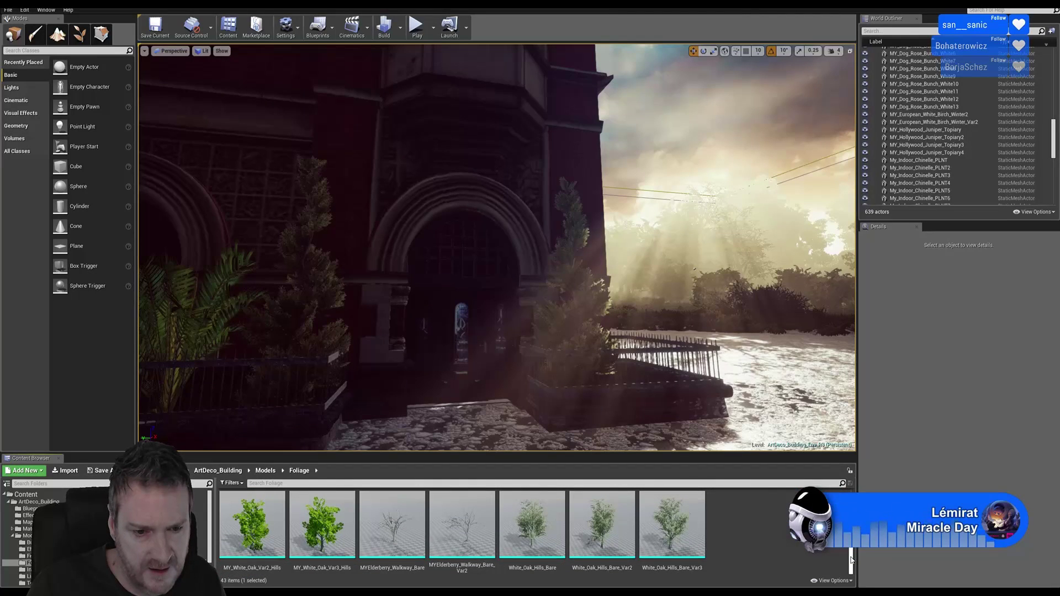
scroll(852, 559, "up", 1)
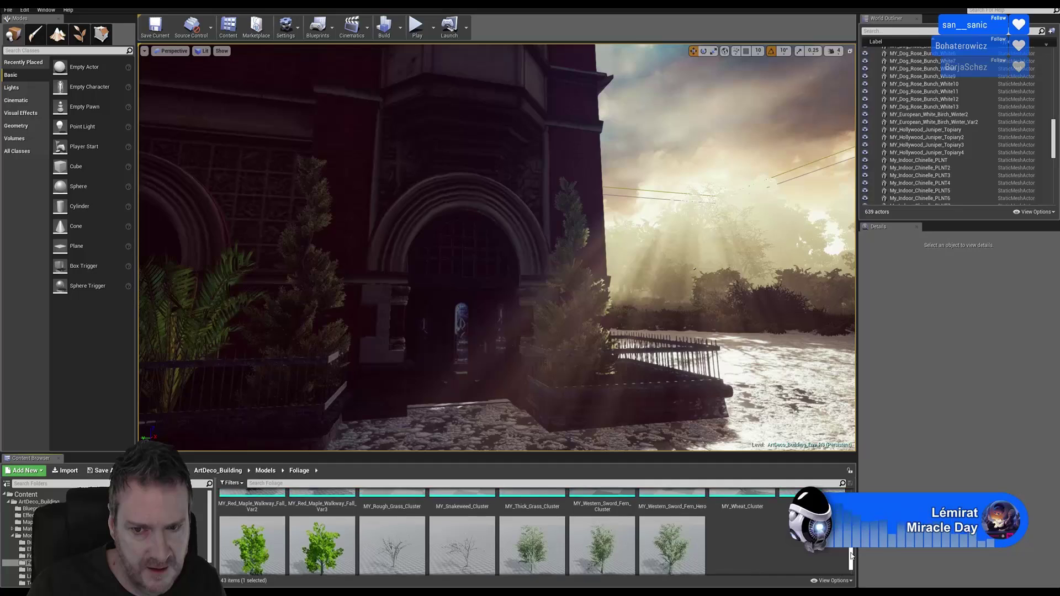
scroll(850, 558, "down", 1)
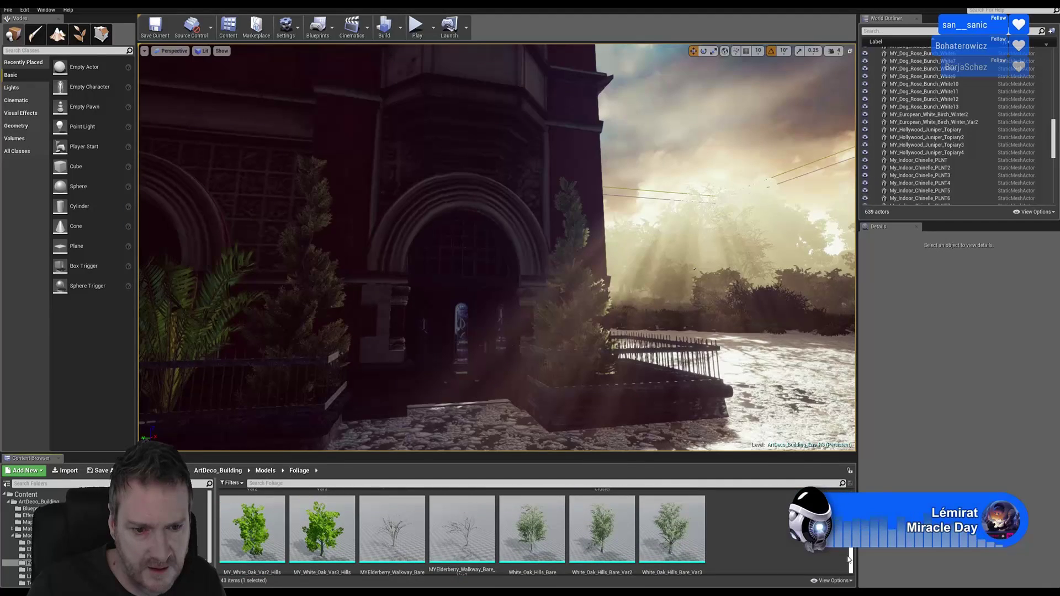
- Try the MY_White_Oak_Var2_Hills tree in the corner bed beyond the doorway, inspect it from several distances, and delete it
left_click_drag(252, 527, 649, 375)
key("w")
right_click_drag(649, 376, 690, 346)
key("w")
right_click_drag(593, 377, 543, 377)
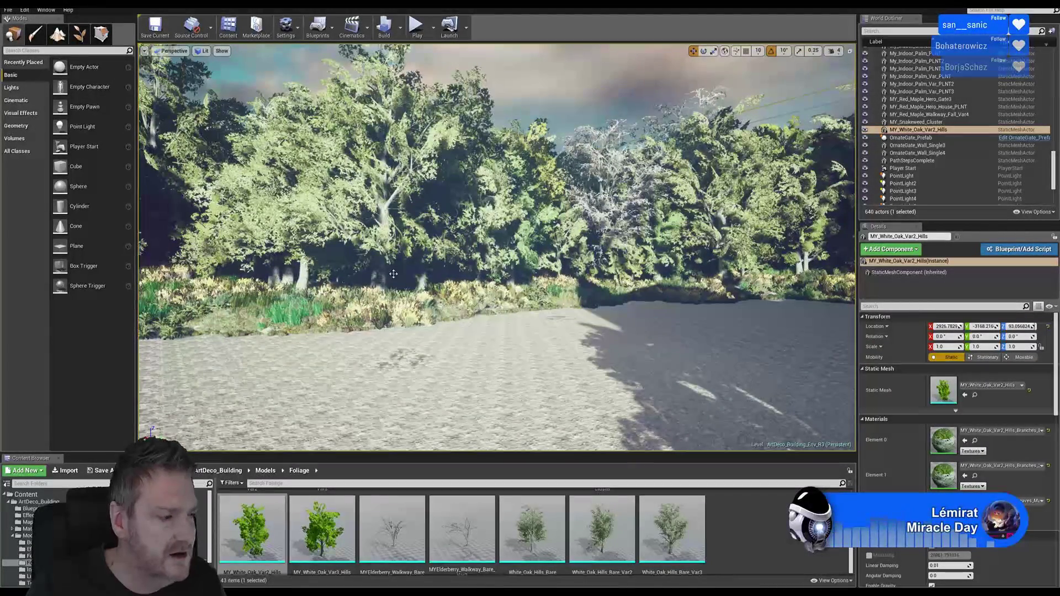
key("f")
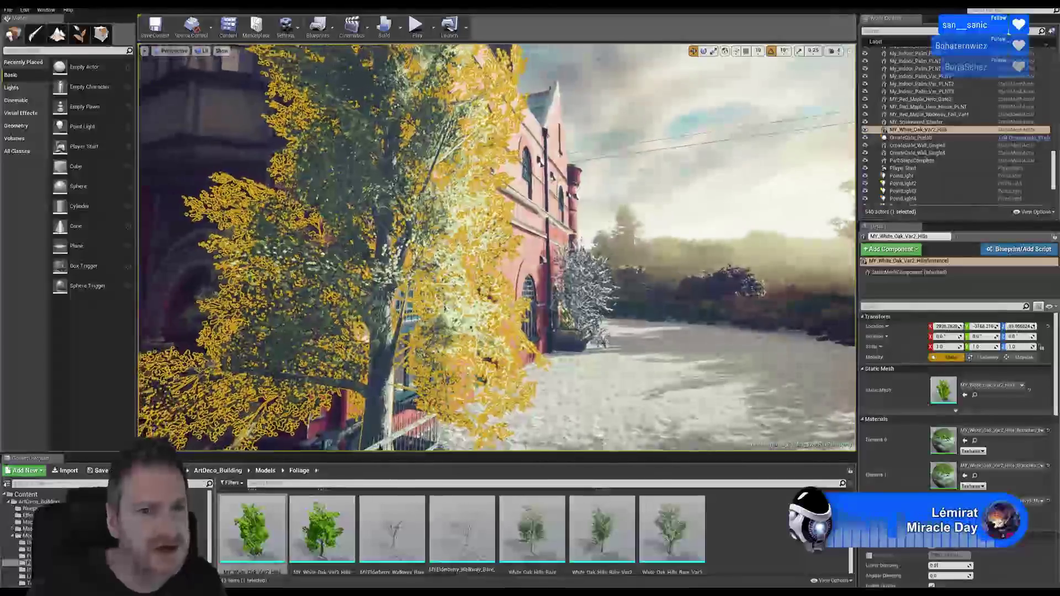
key("w")
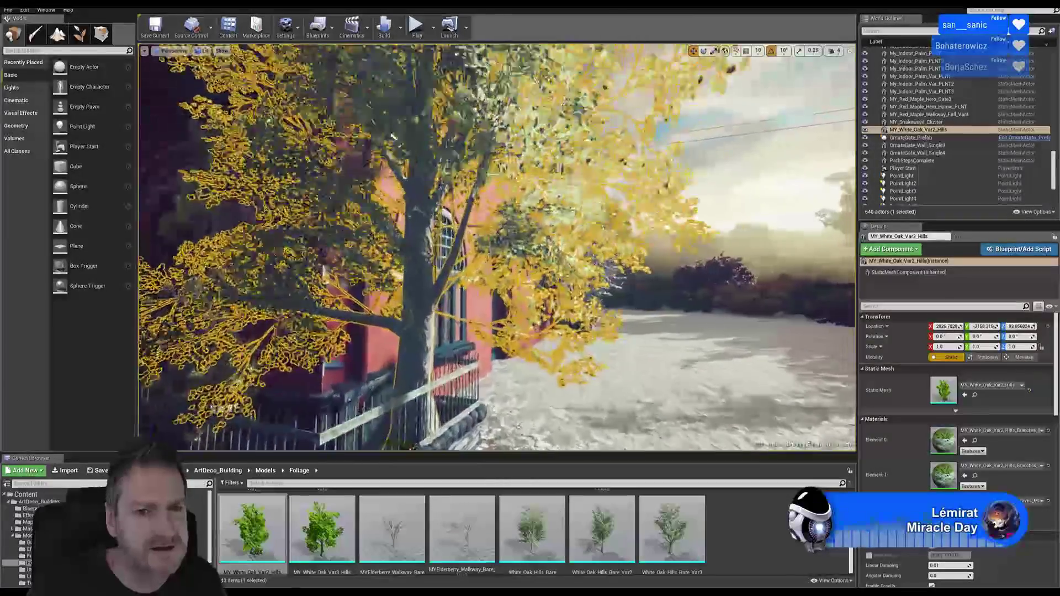
key("w")
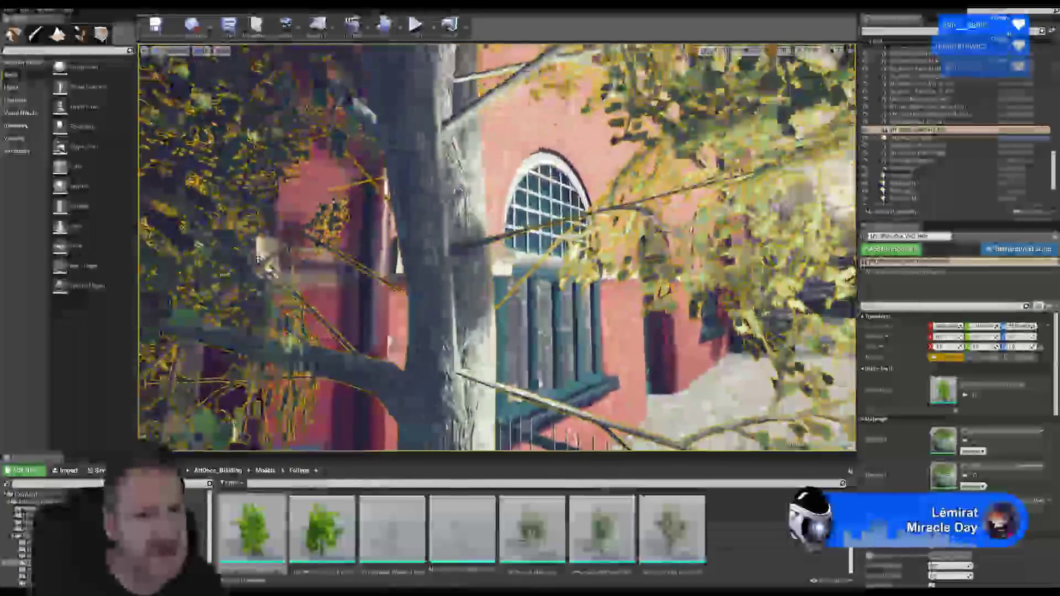
key("s")
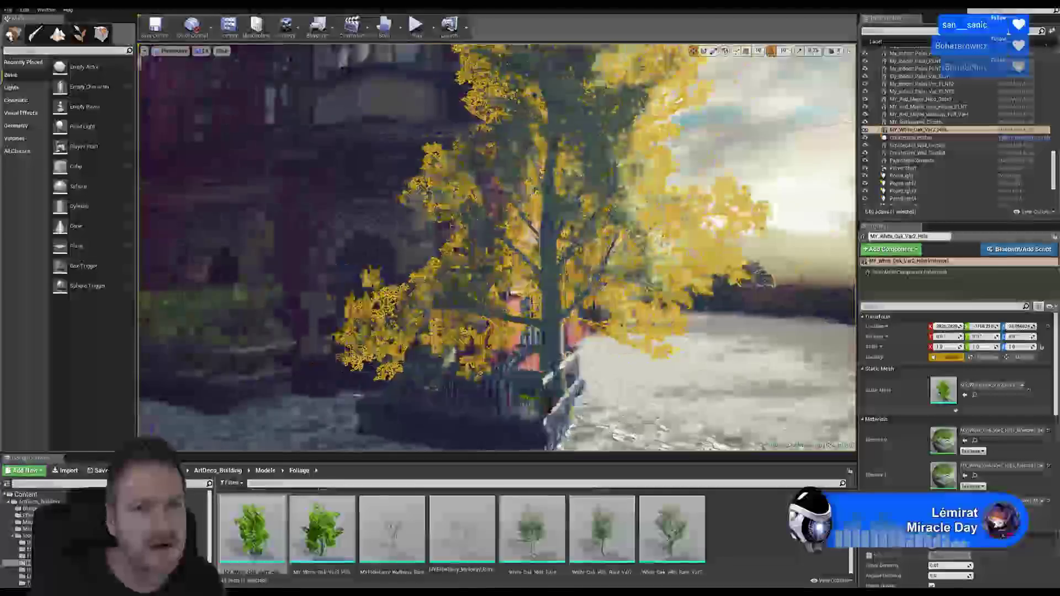
right_click_drag(496, 248, 496, 182)
right_click_drag(498, 293, 521, 326)
key("Delete")
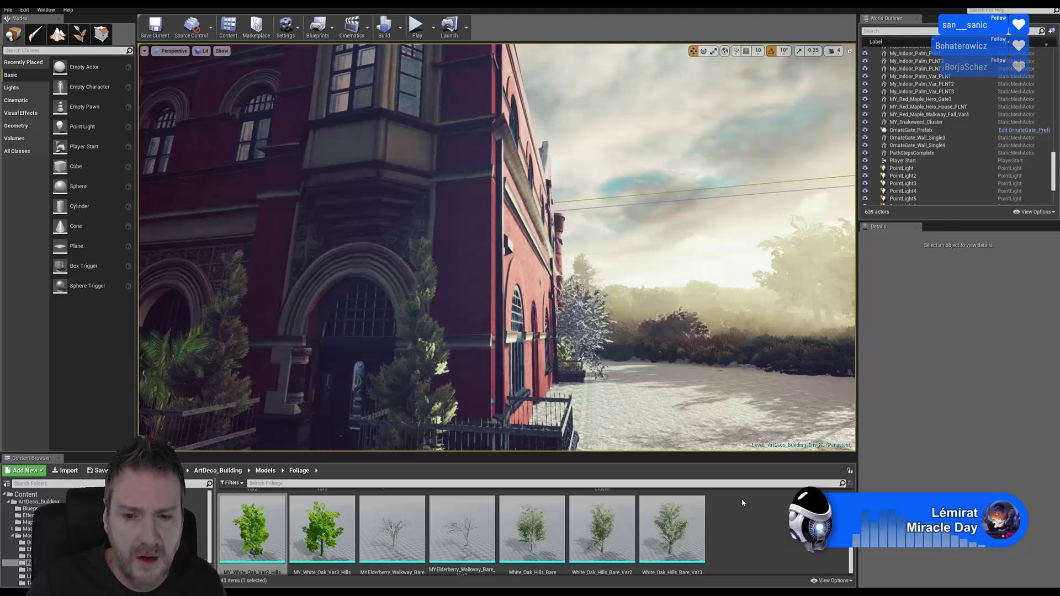
- Look through the foliage assets for a larger tree and place MY_Red_Maple_Hero_Gate2 on the ground beside the corner bed
scroll(850, 550, "up", 5)
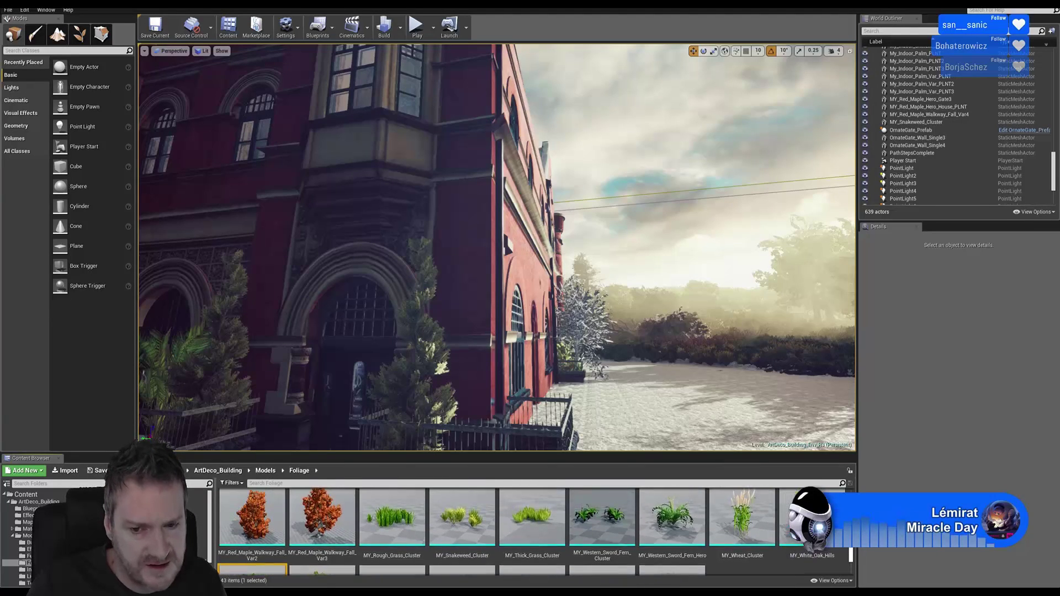
scroll(850, 550, "down", 3)
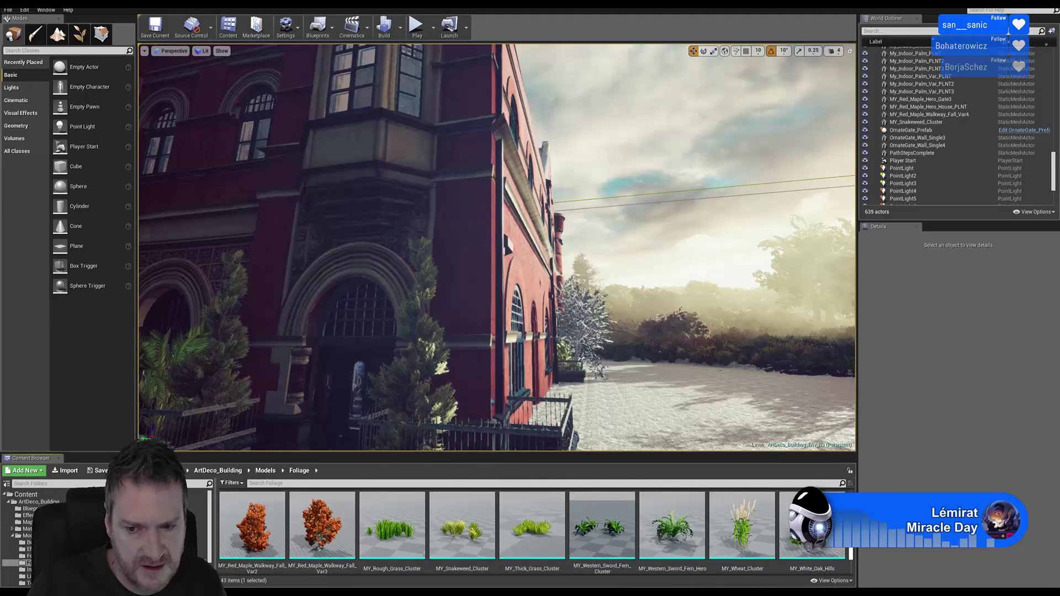
scroll(850, 552, "down", 3)
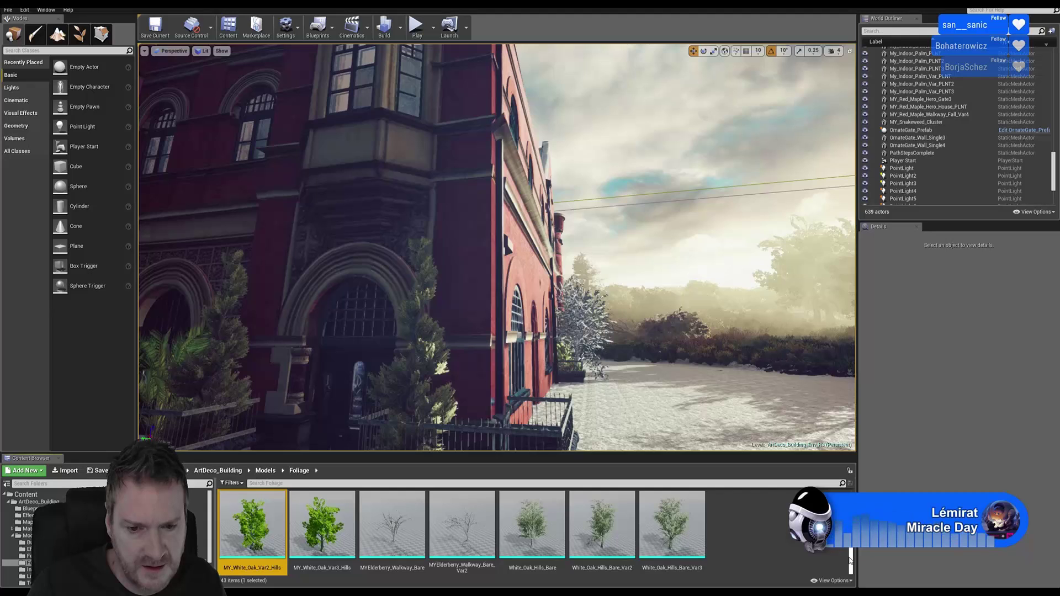
scroll(850, 560, "up", 3)
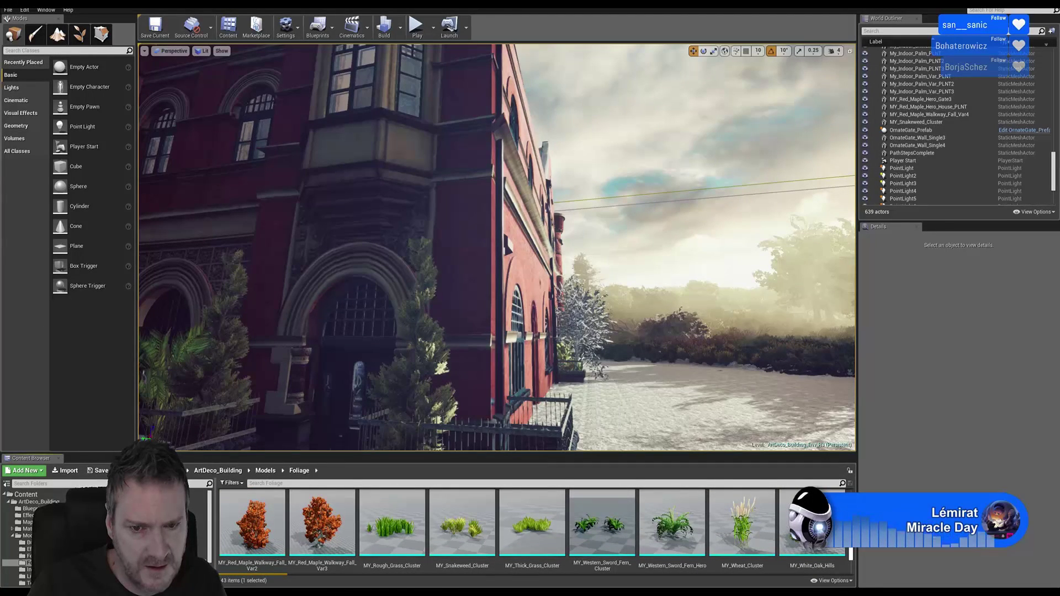
scroll(845, 546, "down", 1)
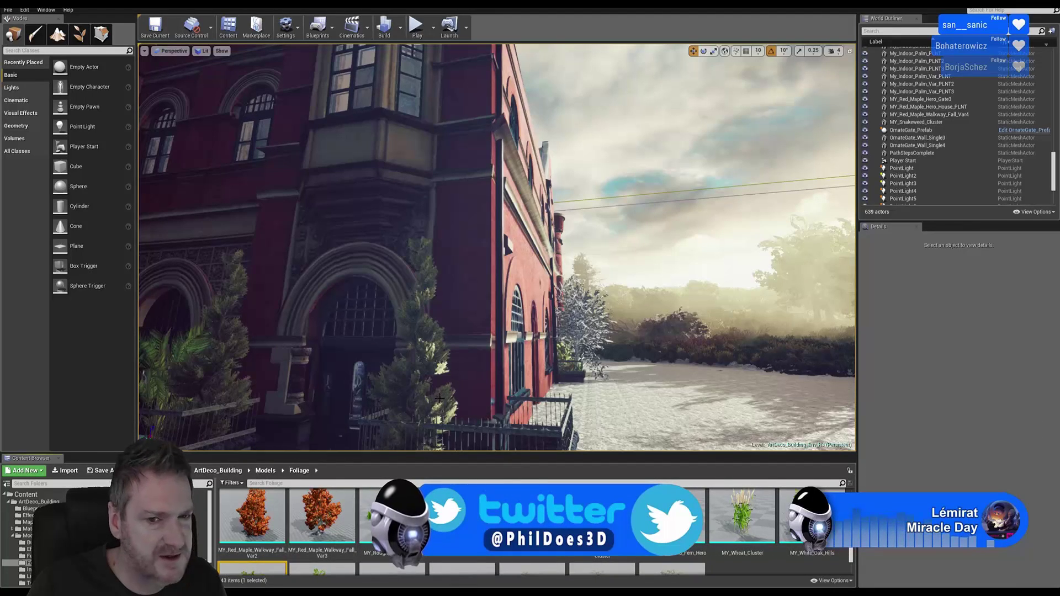
mouse_move(432, 411)
right_mouse_down()
mouse_move(411, 365)
mouse_move(398, 409)
mouse_move(414, 406)
mouse_move(422, 378)
mouse_move(436, 394)
right_mouse_up()
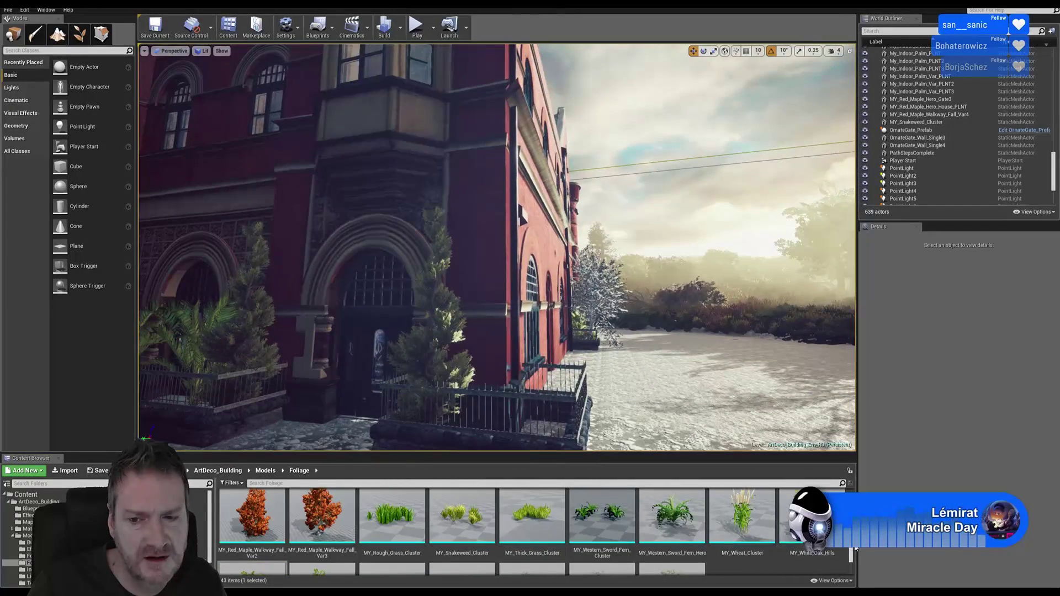
scroll(850, 552, "up", 2)
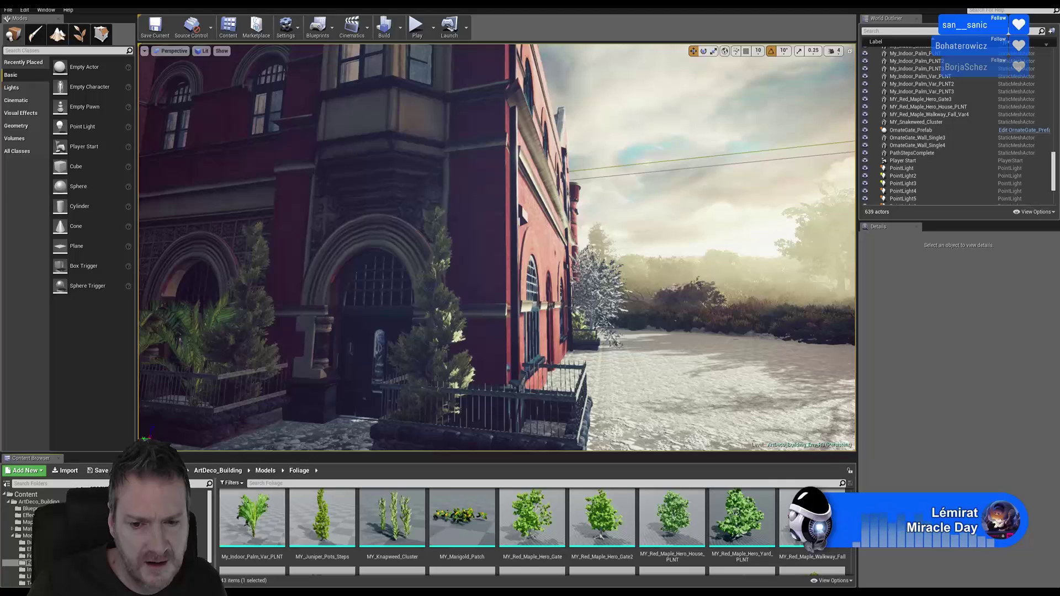
left_click_drag(851, 521, 850, 521)
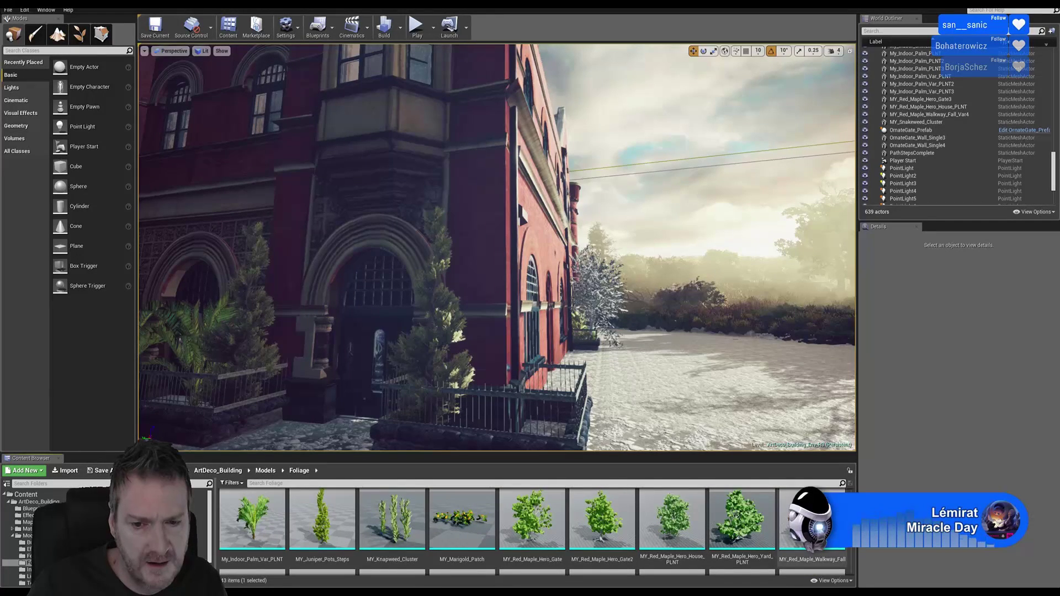
left_click(602, 521)
left_click_drag(612, 530, 660, 439)
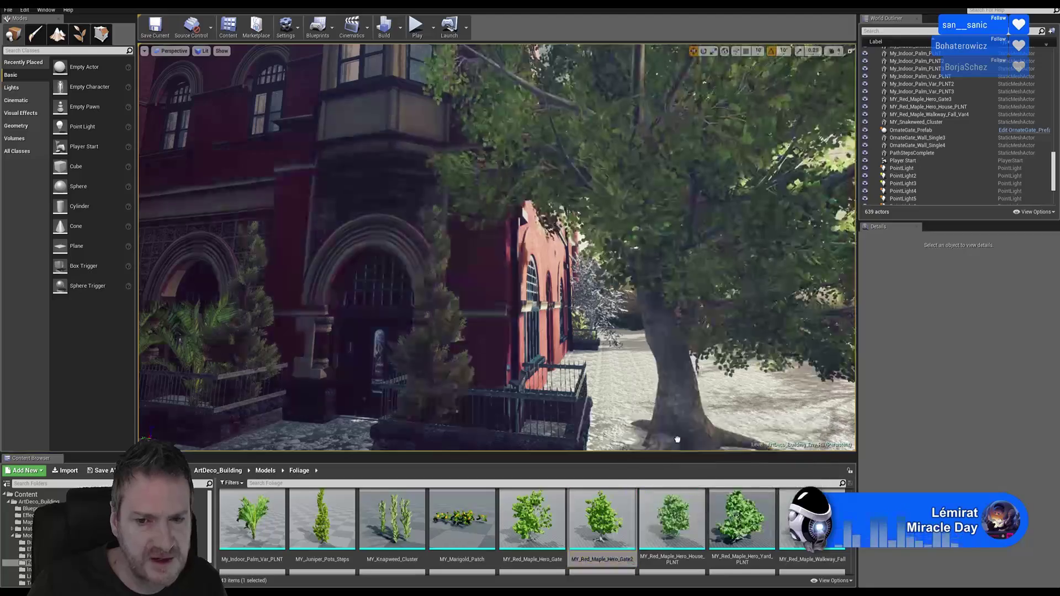
- Move the maple over the corner bed at about Y -3069 and scale it uniformly to about 0.777
right_click_drag(592, 374, 646, 367)
right_click_drag(580, 361, 549, 347)
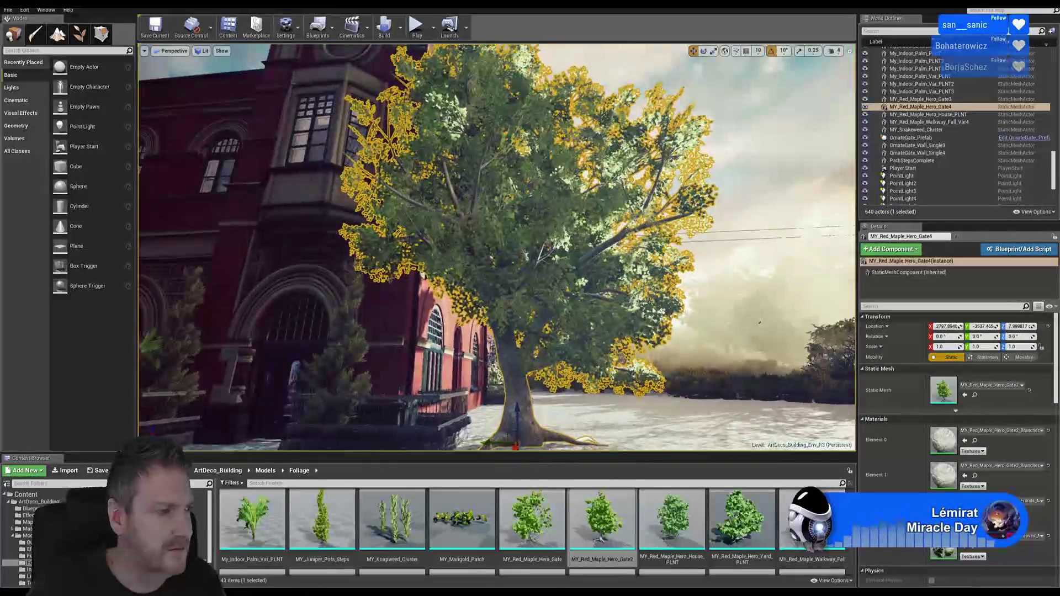
right_click_drag(496, 248, 415, 327)
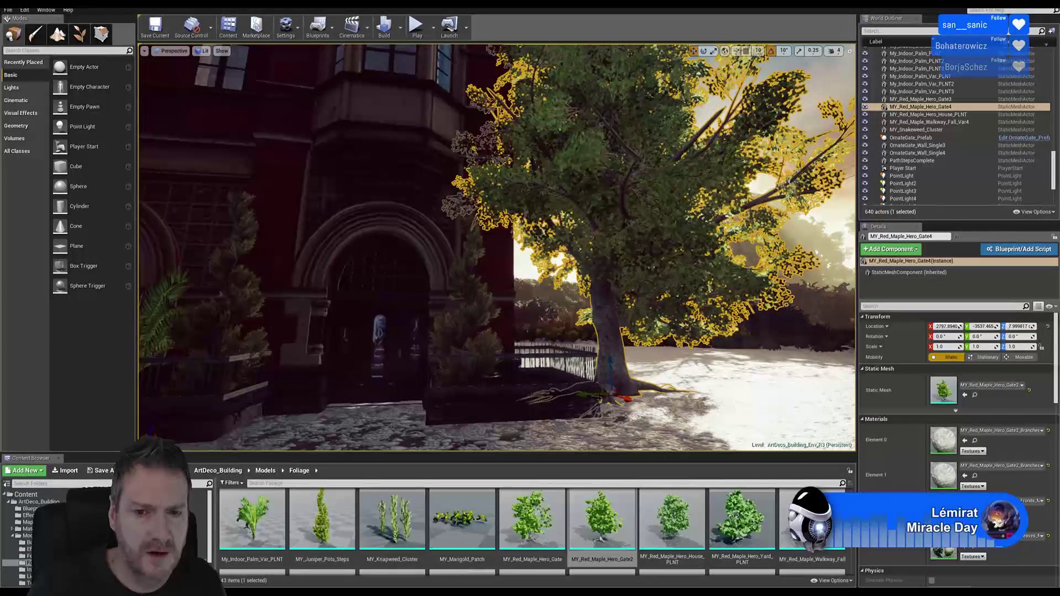
left_click_drag(599, 394, 514, 403)
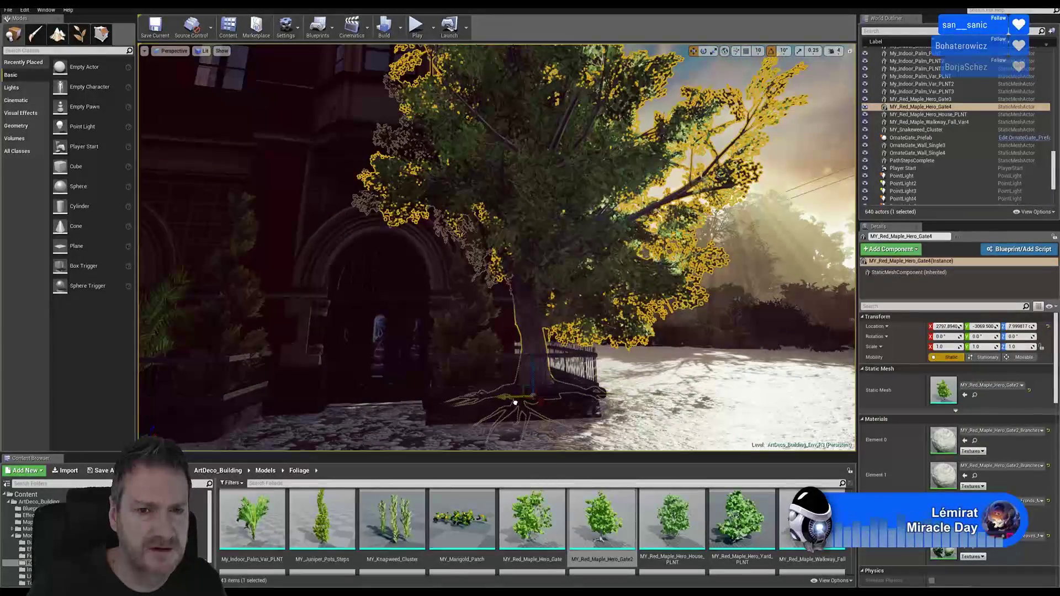
left_click(713, 51)
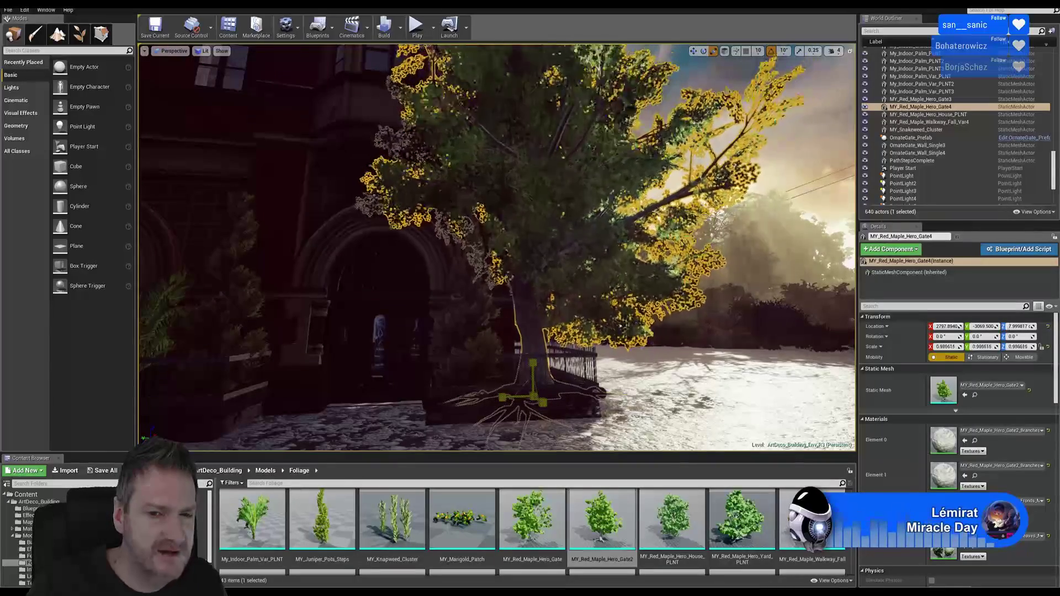
left_click_drag(533, 396, 521, 406)
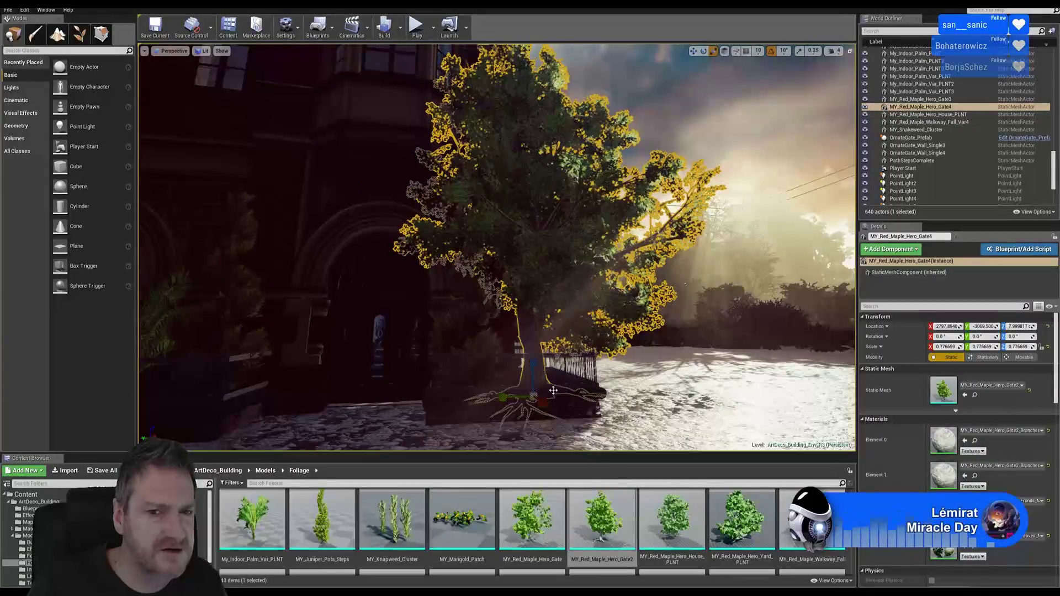
- Turn off rotation snapping and rotate the maple to about -6.4° on X and 22.9° on Z
left_click(703, 51)
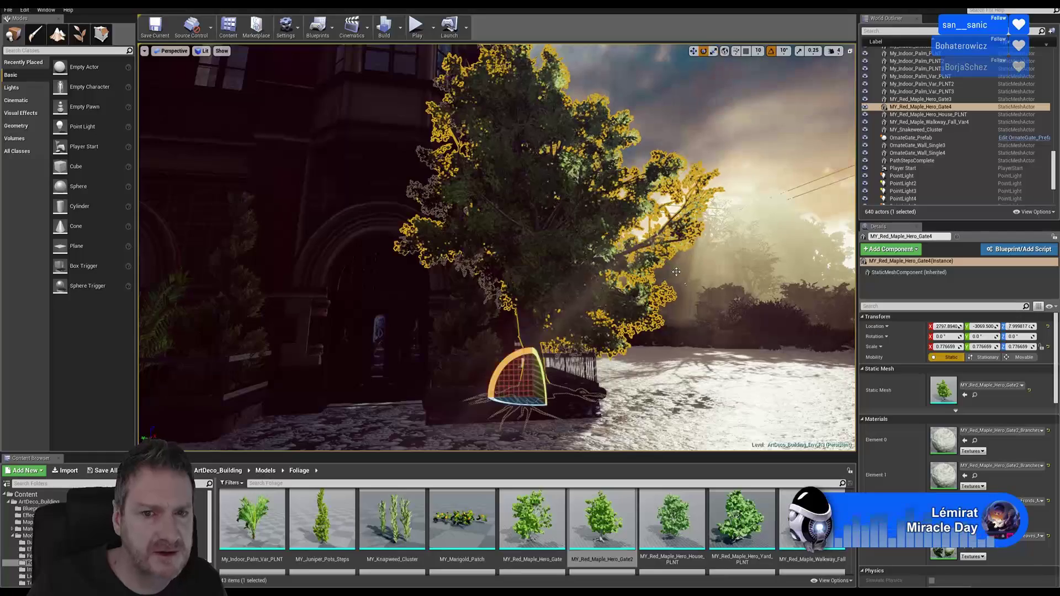
left_click_drag(524, 367, 530, 345)
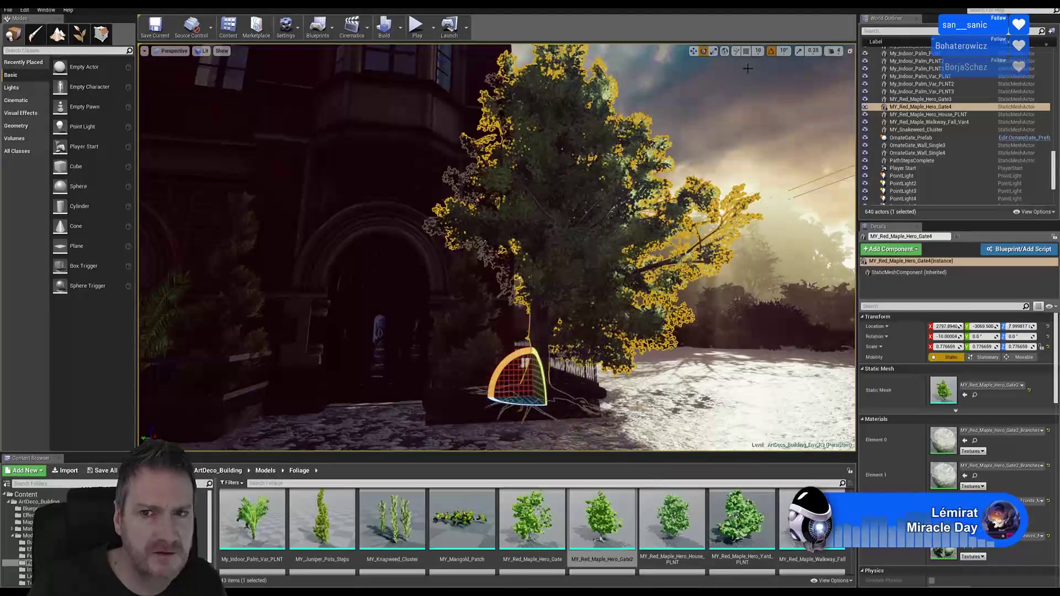
left_click(771, 52)
left_click_drag(523, 361, 623, 374)
mouse_move(582, 395)
right_mouse_down()
mouse_move(530, 392)
mouse_move(599, 395)
mouse_move(582, 396)
right_mouse_up()
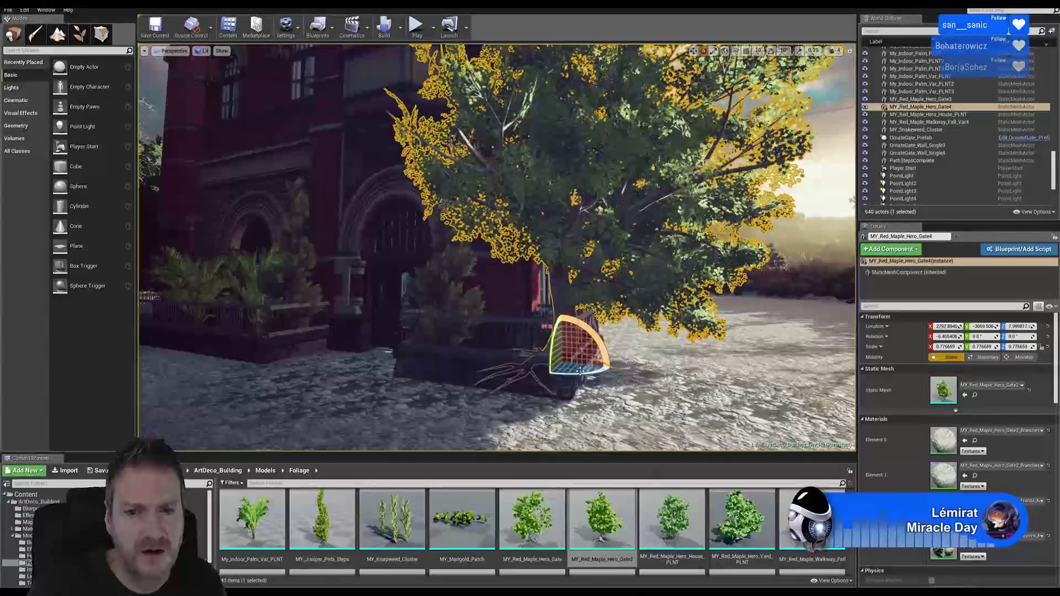
left_click_drag(577, 368, 518, 375)
mouse_move(518, 375)
right_mouse_down()
mouse_move(574, 373)
mouse_move(480, 372)
mouse_move(507, 372)
right_mouse_up()
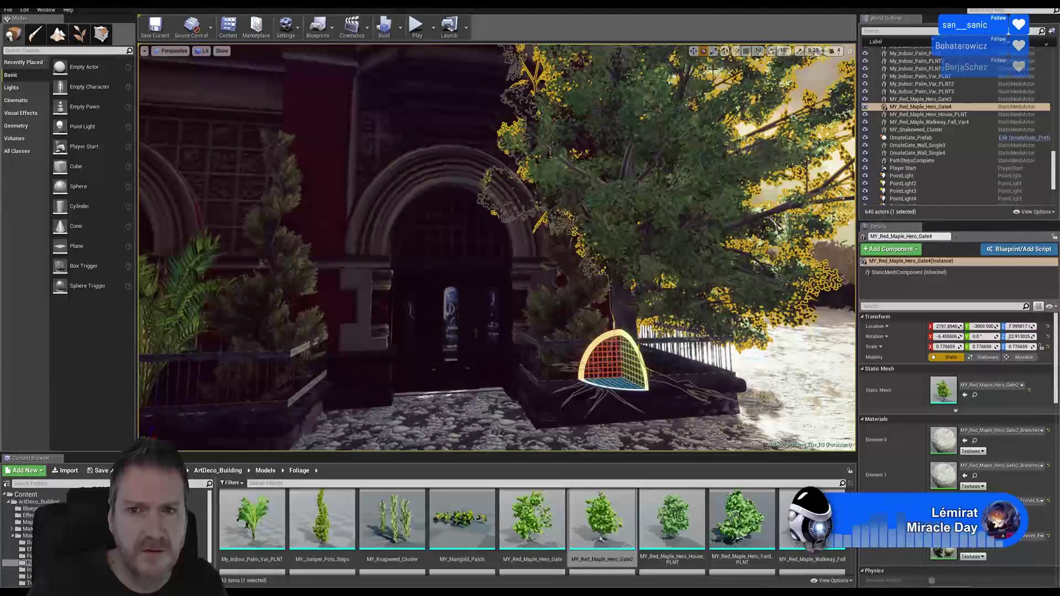
- Settle the maple's trunk inside the railed corner bed at about X 3128, Y -3037, Z -12, and deselect it
left_click(694, 51)
left_click_drag(621, 353, 625, 401)
right_click_drag(625, 400, 656, 400)
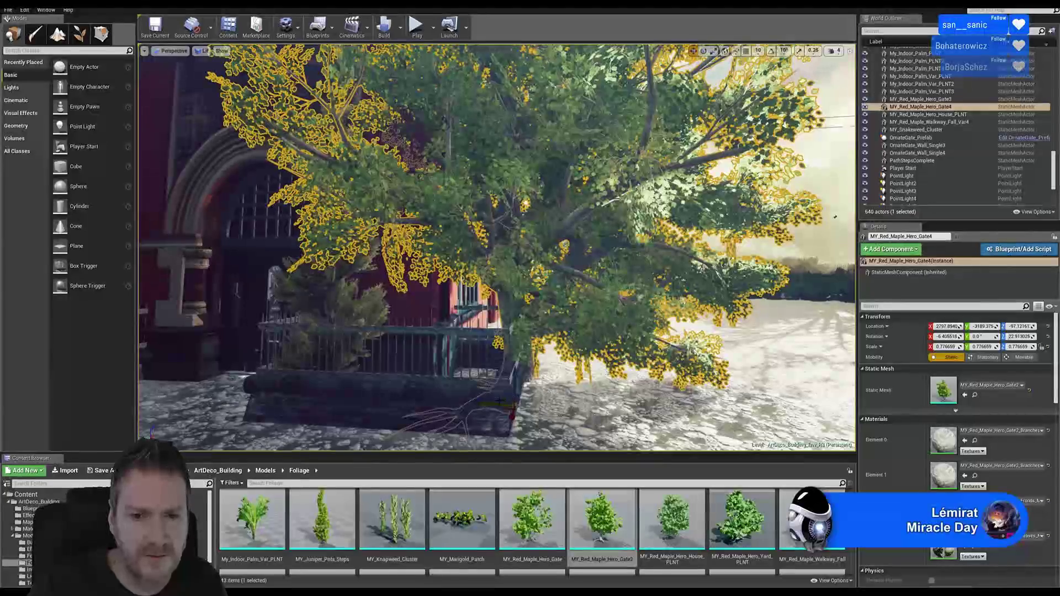
left_click_drag(468, 407, 467, 407)
right_click_drag(467, 407, 520, 413)
left_click_drag(521, 413, 528, 389)
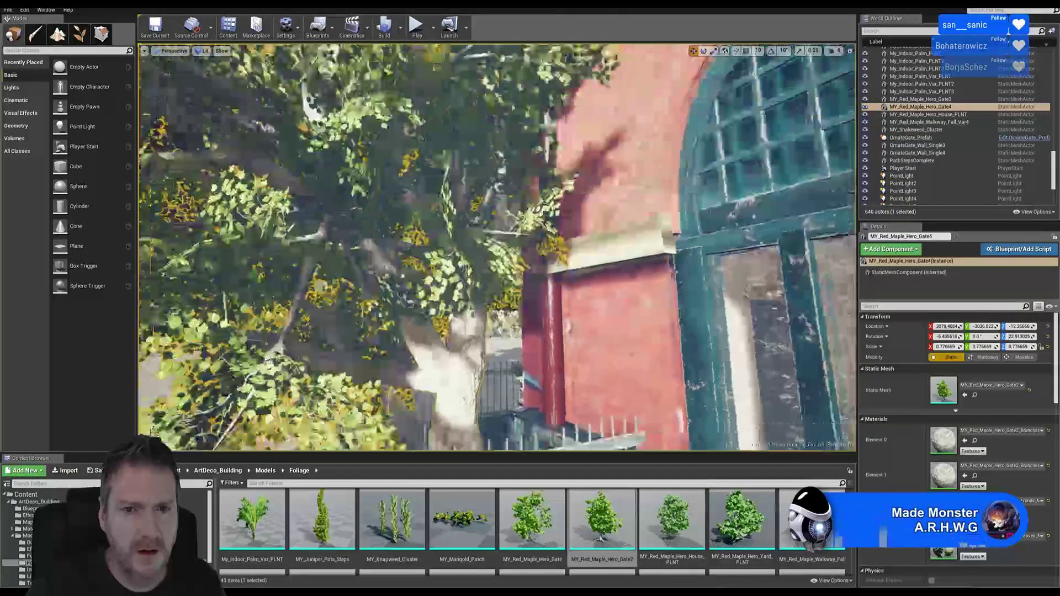
right_click_drag(528, 388, 481, 376)
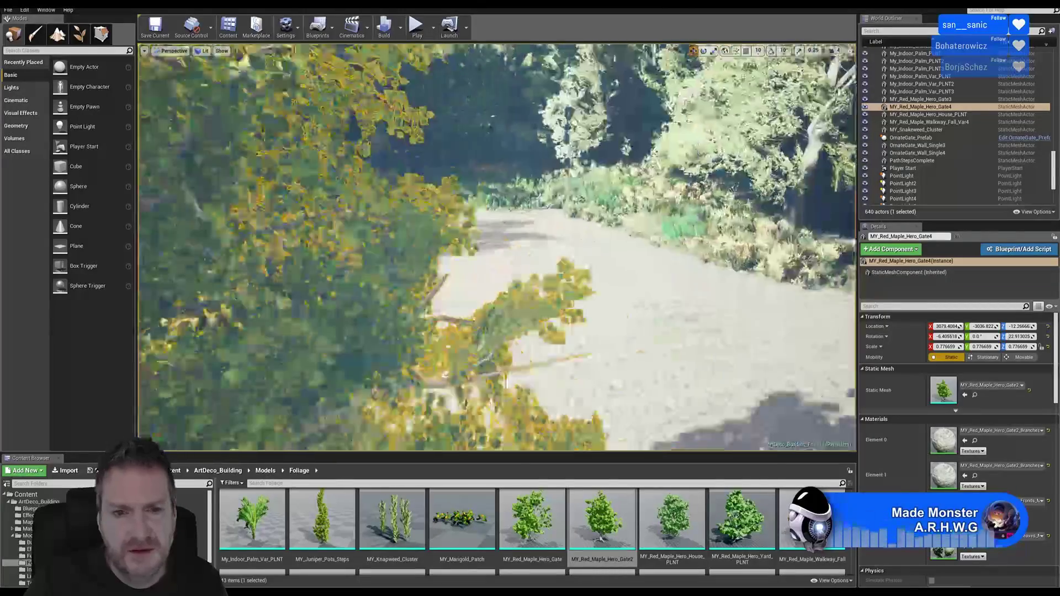
right_click_drag(505, 380, 504, 381)
left_click_drag(413, 293, 414, 295)
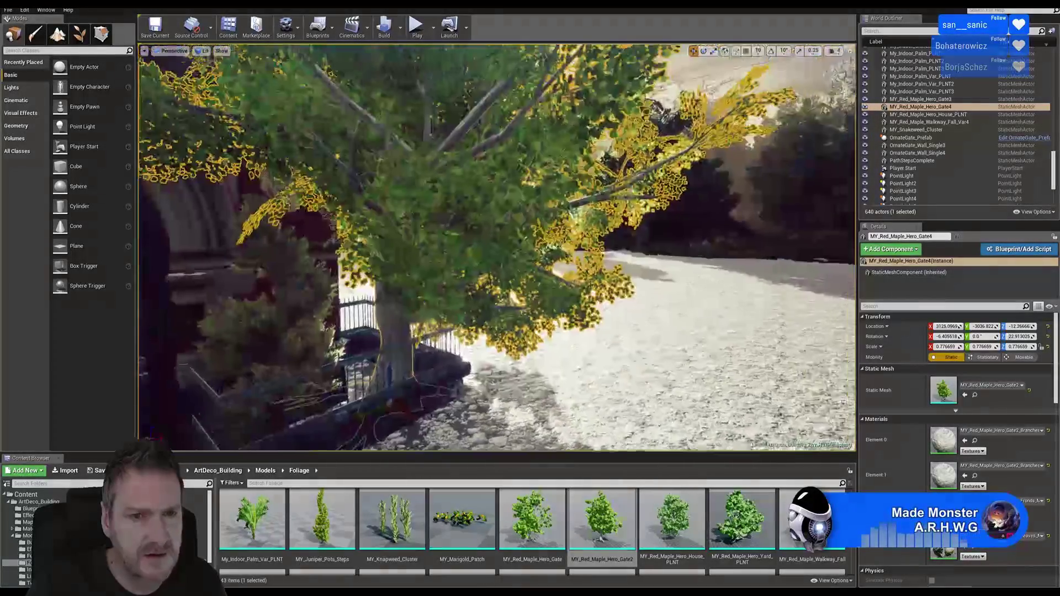
right_click_drag(496, 249, 452, 254)
right_click_drag(419, 215, 422, 256)
right_click_drag(497, 366, 395, 356)
key("Escape")
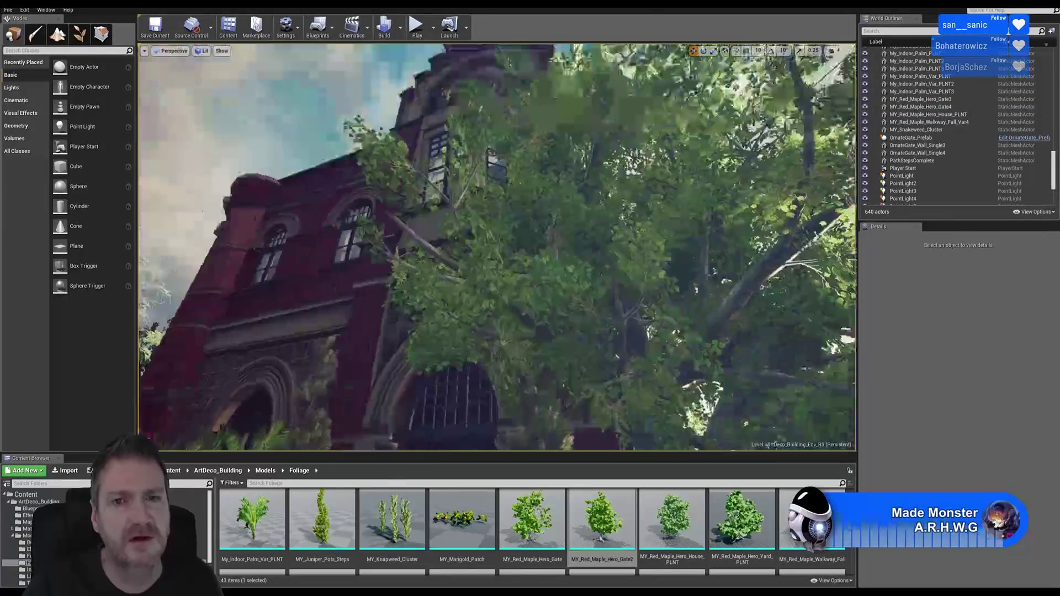
- Examine the maple against the facade, the juniper-flanked doorway and the palm bed from several angles and distances
right_click_drag(497, 249, 512, 212)
right_click_drag(497, 249, 467, 243)
right_click_drag(659, 278, 640, 237)
right_click_drag(467, 208, 461, 182)
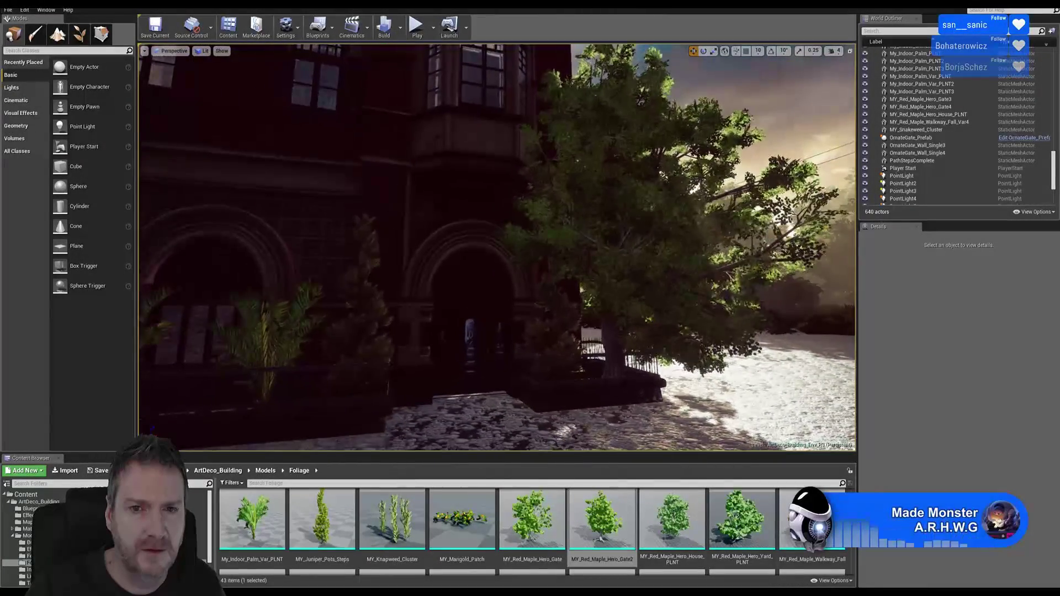
right_click_drag(496, 248, 430, 250)
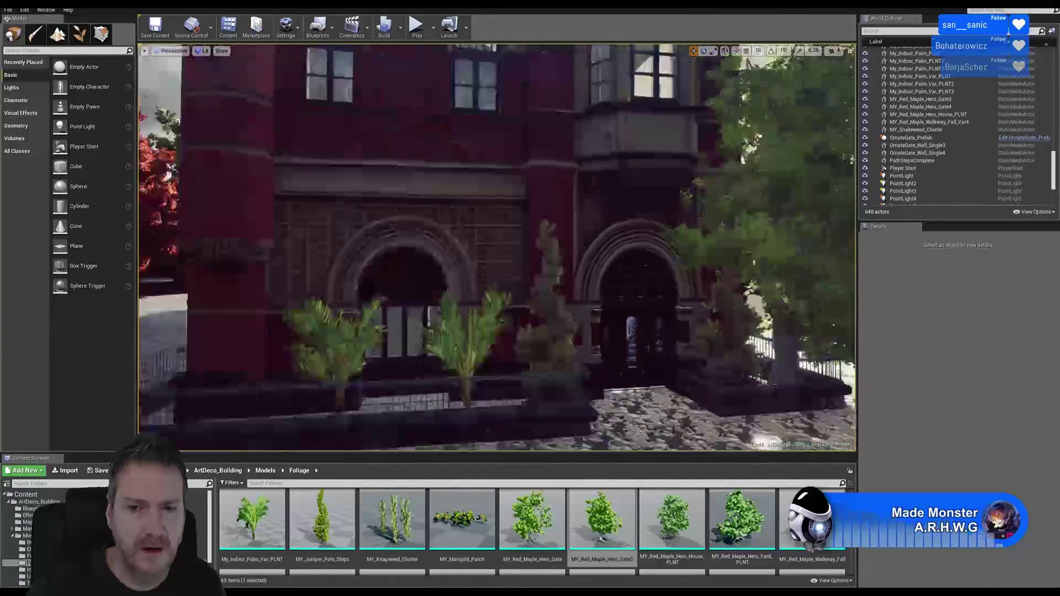
right_click_drag(497, 247, 392, 238)
key("d")
right_click_drag(497, 247, 386, 243)
mouse_move(455, 185)
right_mouse_down()
mouse_move(438, 185)
mouse_move(464, 185)
mouse_move(441, 185)
mouse_move(469, 173)
mouse_move(436, 185)
right_mouse_up()
right_click_drag(551, 265, 558, 377)
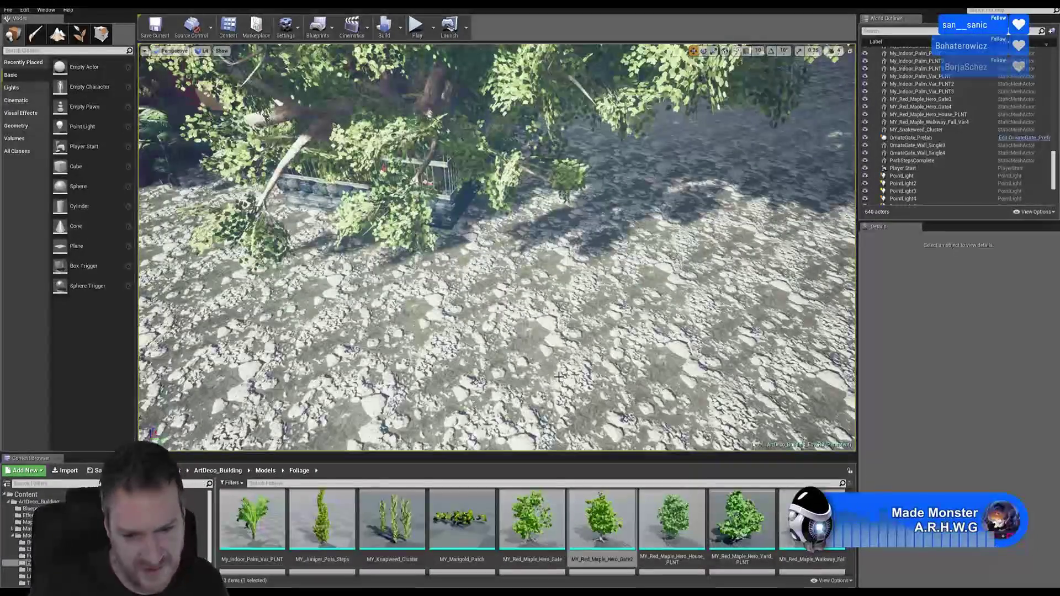